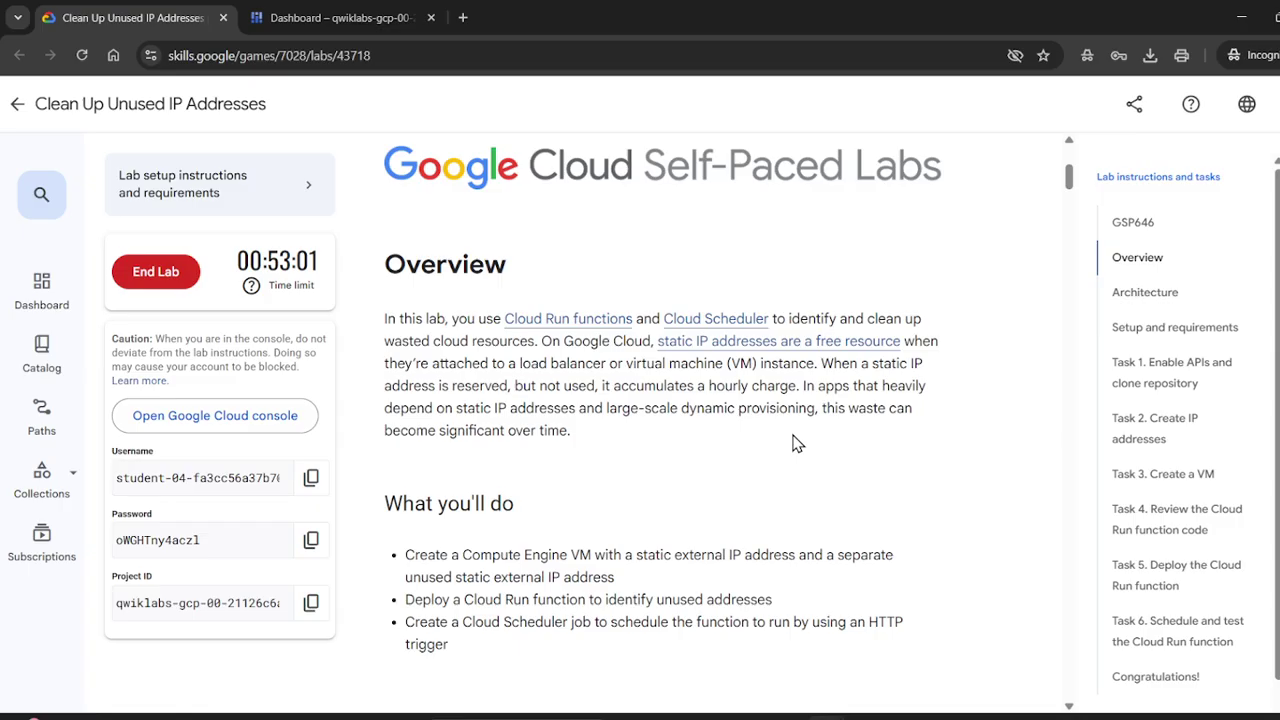
- Read through the lab's overview, architecture diagram and setup requirements up to the Activate Cloud Shell section
{"action": "scroll", "coordinate": [795, 443], "scroll_direction": "down", "scroll_amount": 5}
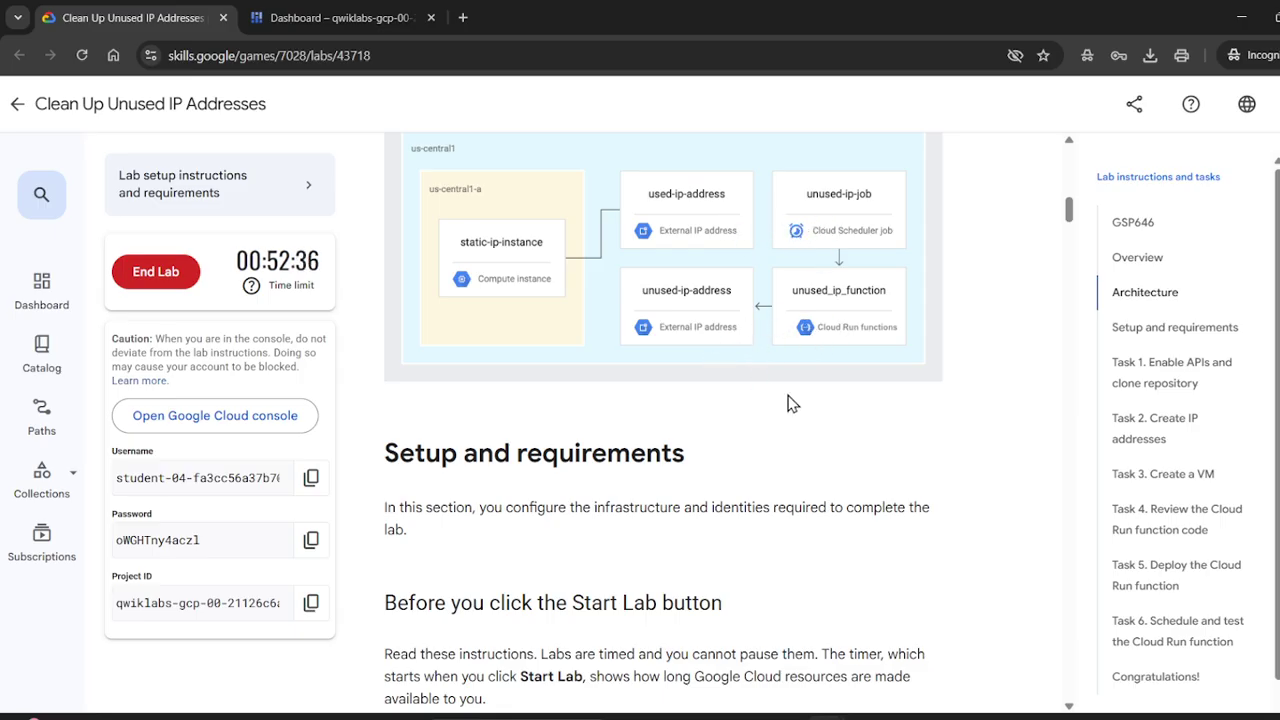
{"action": "scroll", "coordinate": [794, 405], "scroll_direction": "down", "scroll_amount": 3}
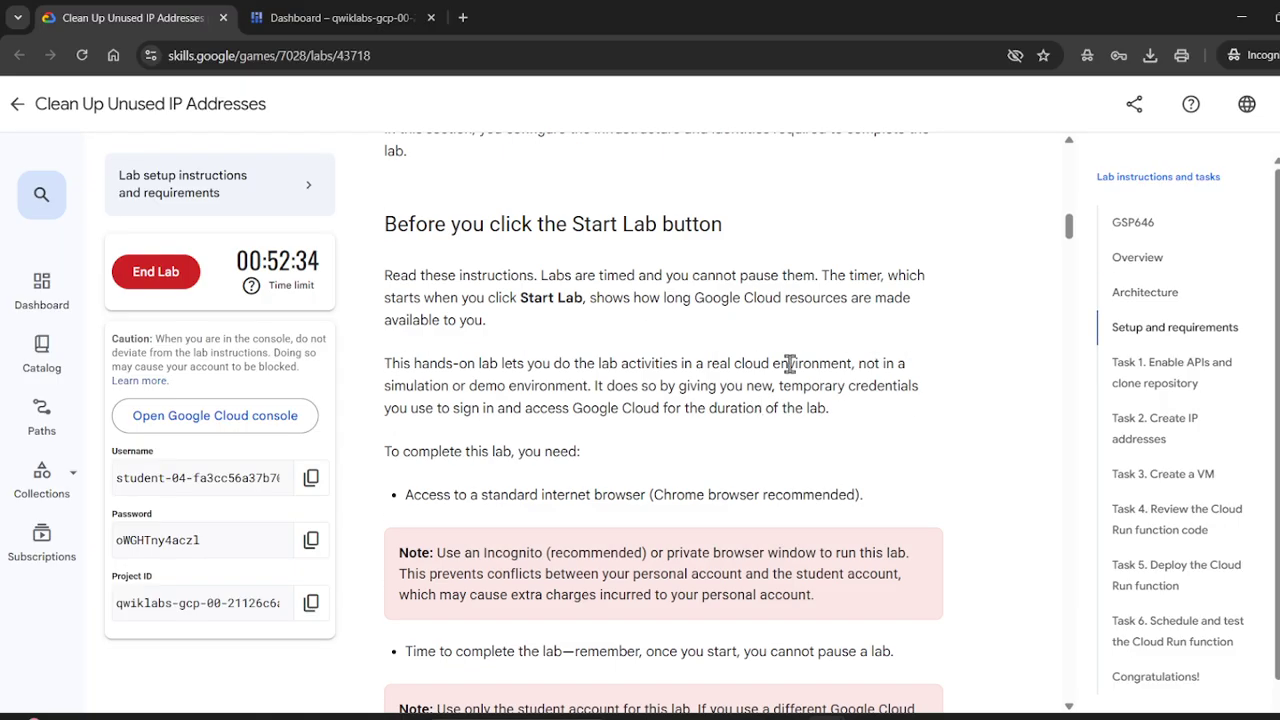
{"action": "scroll", "coordinate": [789, 363], "scroll_direction": "up", "scroll_amount": 3}
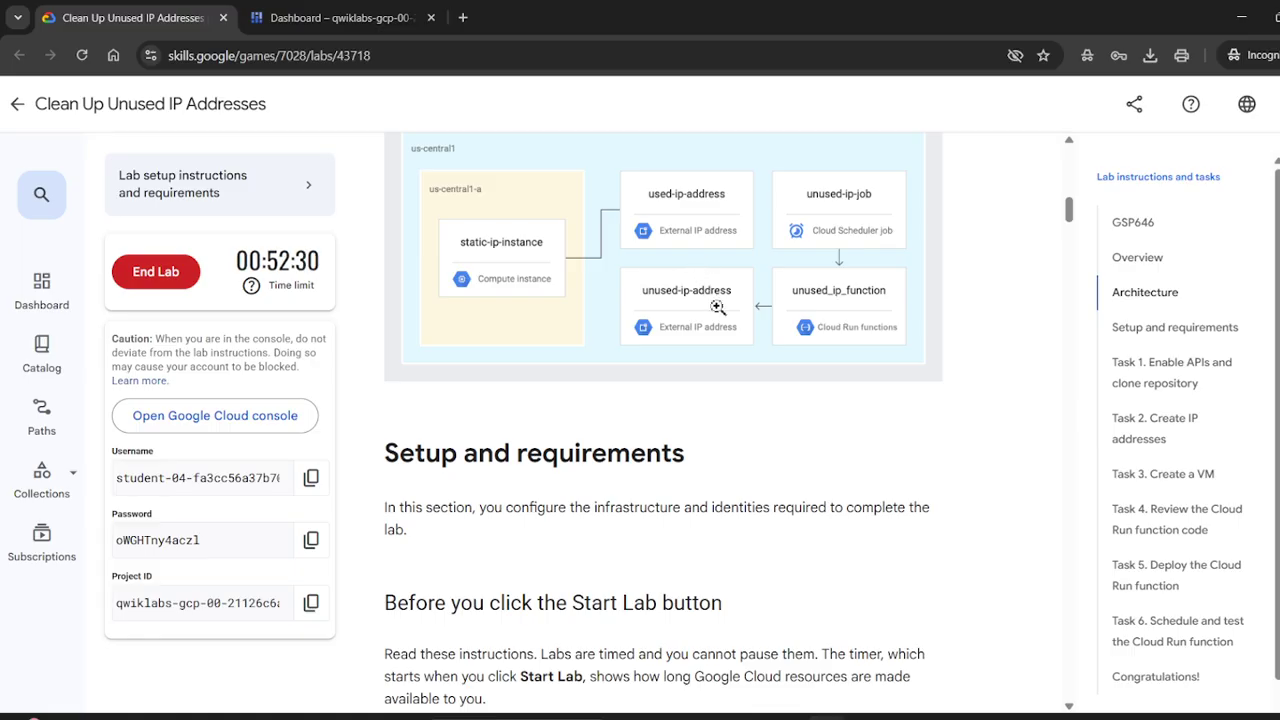
{"action": "scroll", "coordinate": [727, 337], "scroll_direction": "down", "scroll_amount": 6}
{"action": "scroll", "coordinate": [727, 337], "scroll_direction": "down", "scroll_amount": 10}
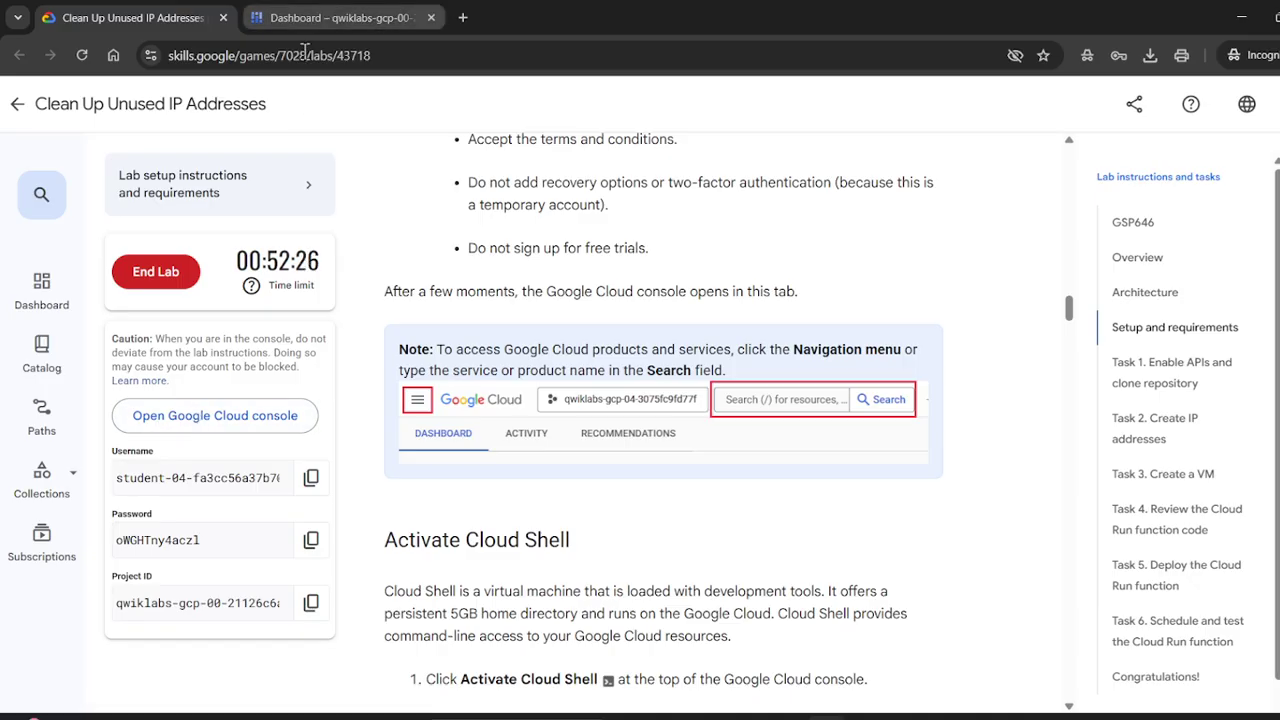
- Switch to the already open Google Cloud console, activate Cloud Shell and expand its pane to fill the window
{"action": "right_click", "coordinate": [201, 430]}
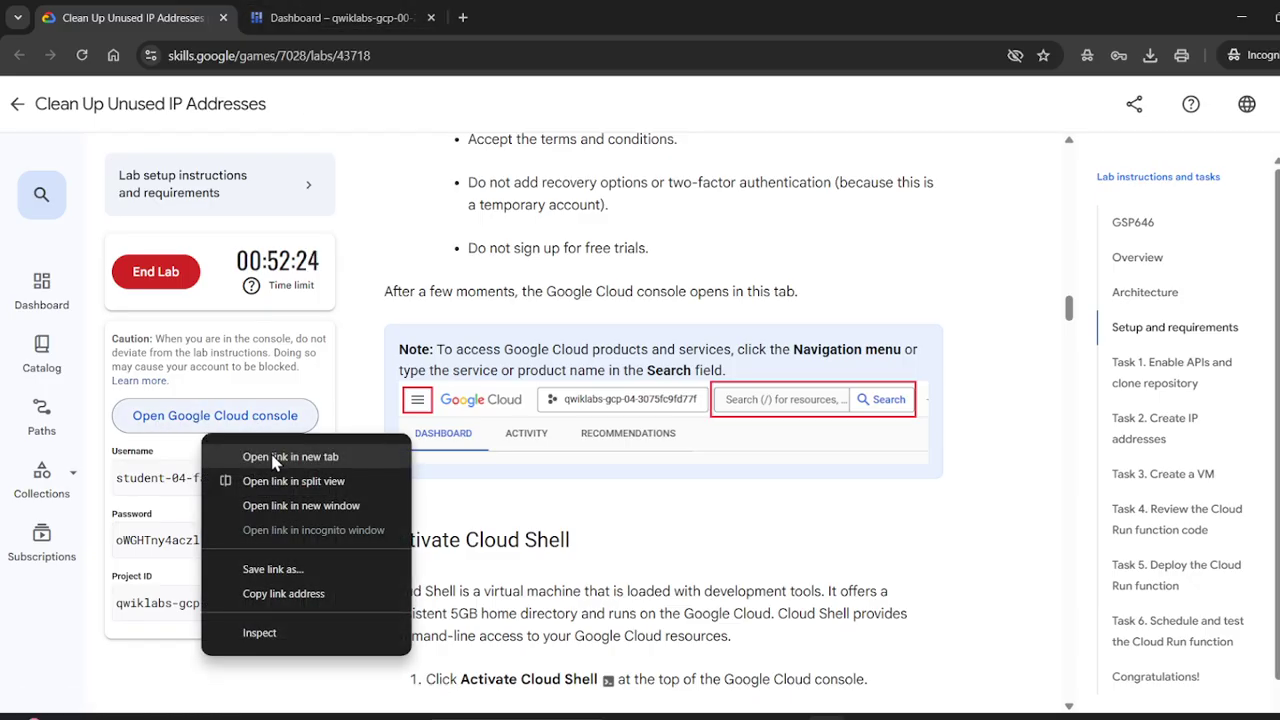
{"action": "left_click", "coordinate": [335, 15]}
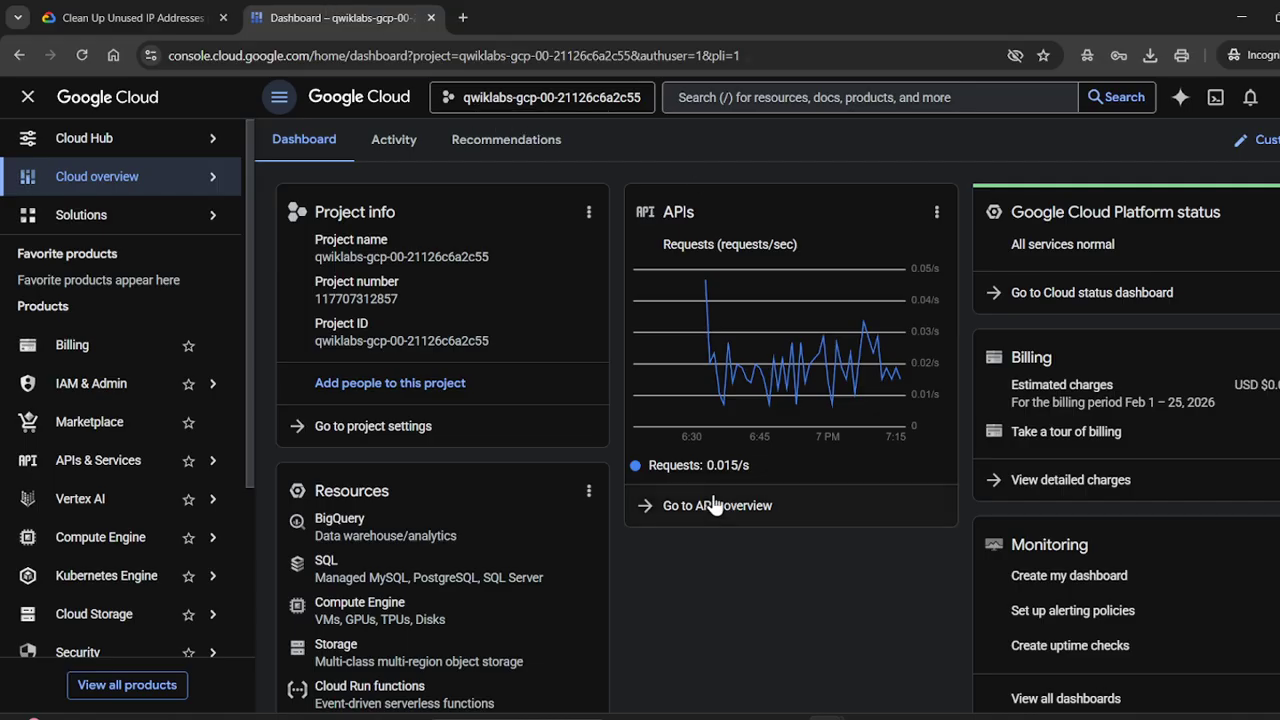
{"action": "scroll", "coordinate": [801, 366], "scroll_direction": "down", "scroll_amount": 6}
{"action": "scroll", "coordinate": [801, 366], "scroll_direction": "up", "scroll_amount": 6}
{"action": "left_click", "coordinate": [1215, 100]}
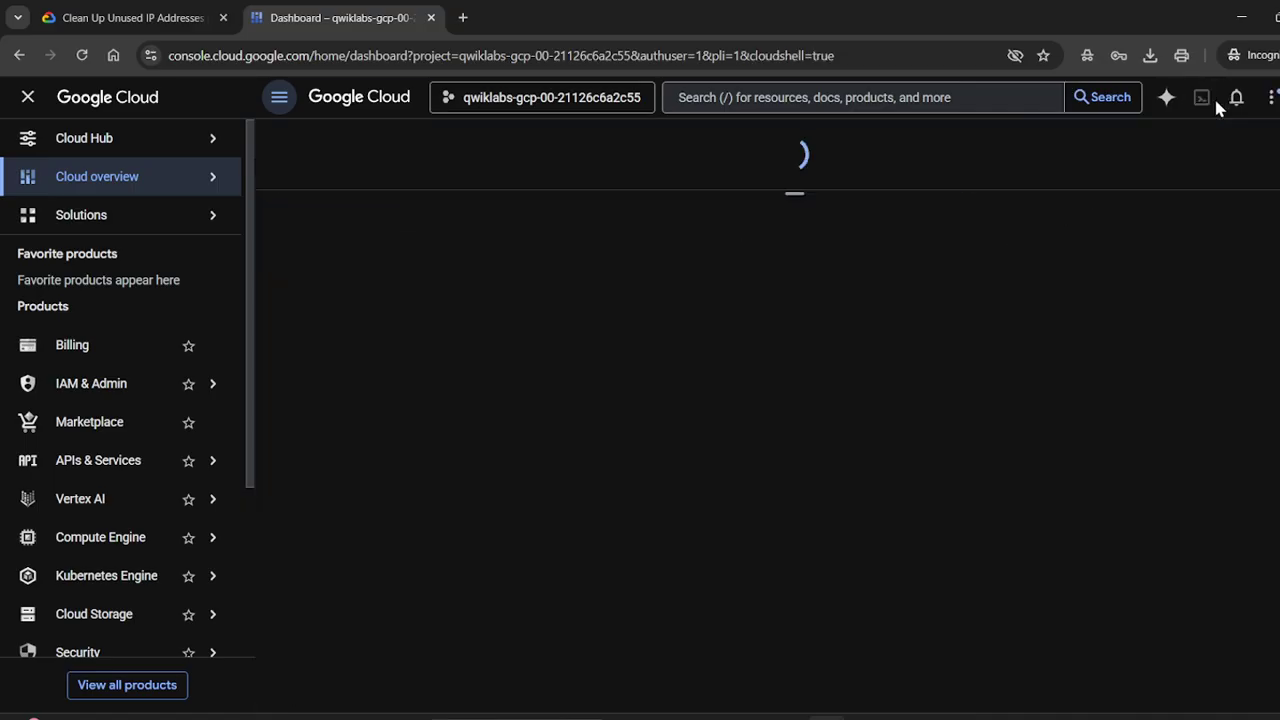
{"action": "left_click_drag", "start_coordinate": [794, 193], "coordinate": [808, 122]}
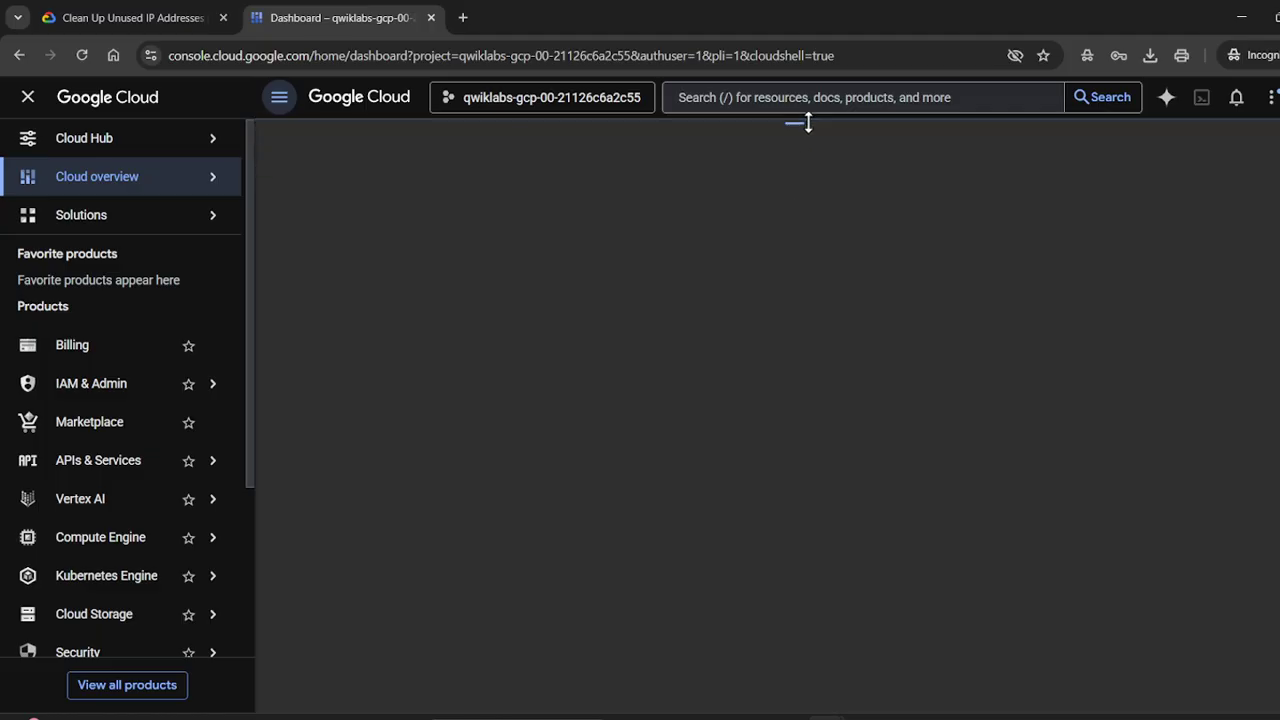
{"action": "left_click", "coordinate": [27, 100]}
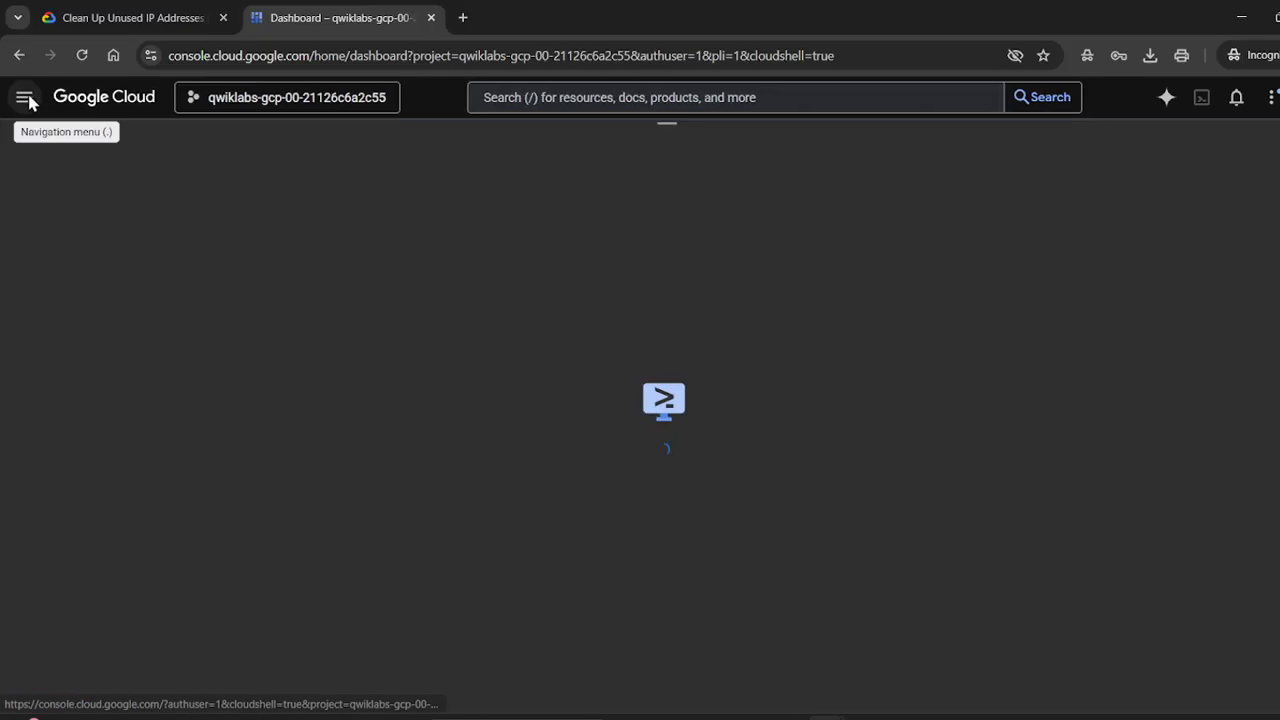
- Return to the lab instructions and review the Cloud Shell setup and the Task 1 commands
{"action": "left_click", "coordinate": [178, 12]}
{"action": "scroll", "coordinate": [786, 498], "scroll_direction": "down", "scroll_amount": 5}
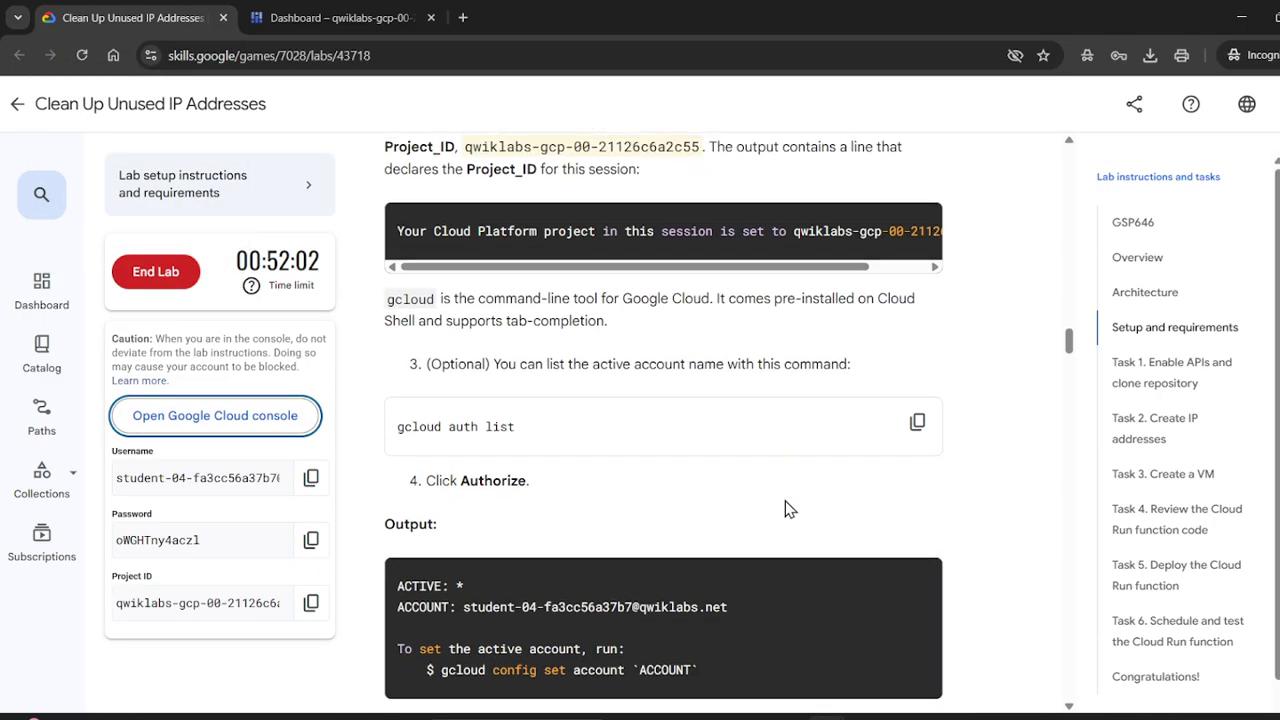
{"action": "scroll", "coordinate": [786, 498], "scroll_direction": "down", "scroll_amount": 5}
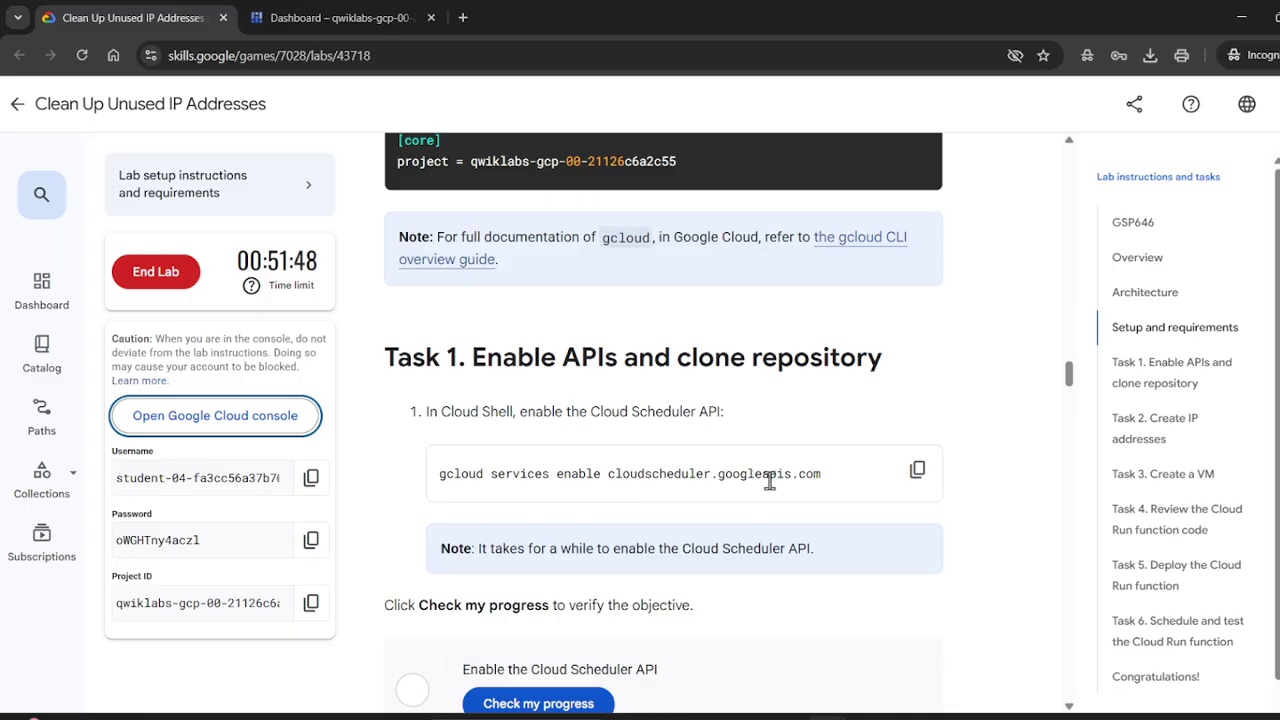
{"action": "scroll", "coordinate": [700, 500], "scroll_direction": "down", "scroll_amount": 8}
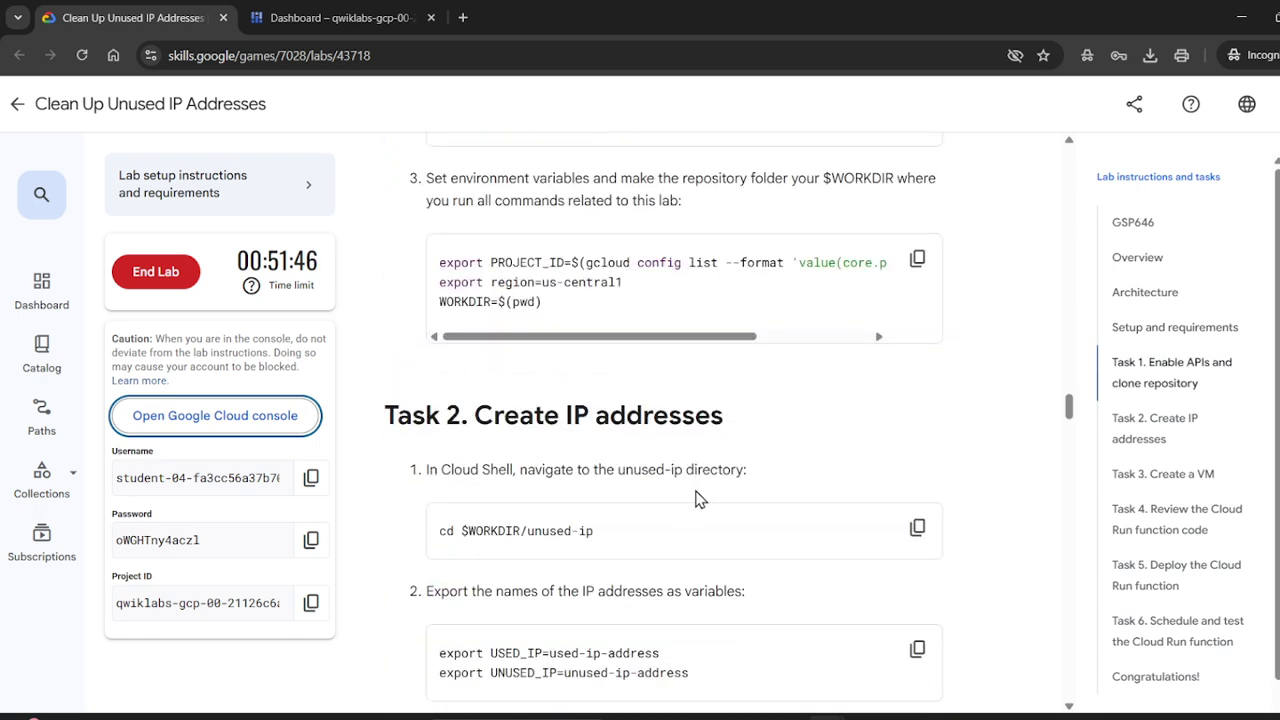
{"action": "scroll", "coordinate": [697, 497], "scroll_direction": "up", "scroll_amount": 8}
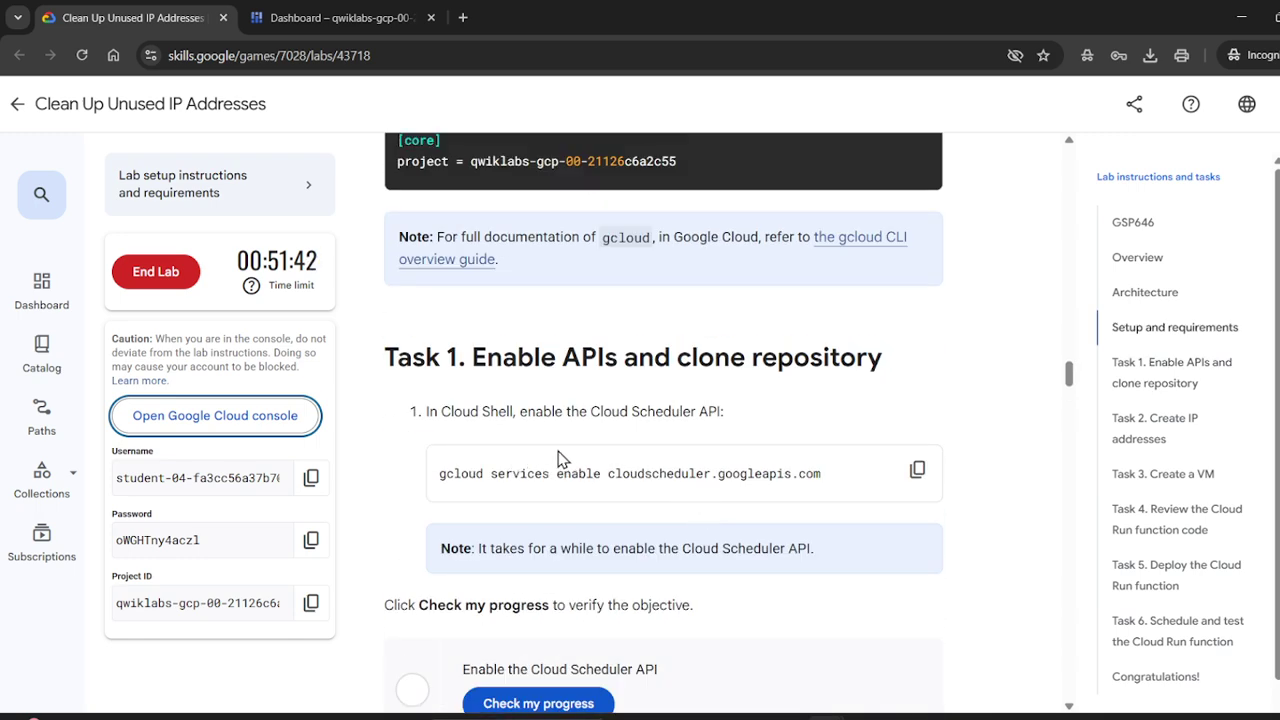
- Accept the Cloud Shell introduction in the console and authorize Cloud Shell to make Google Cloud API calls
{"action": "left_click", "coordinate": [335, 17]}
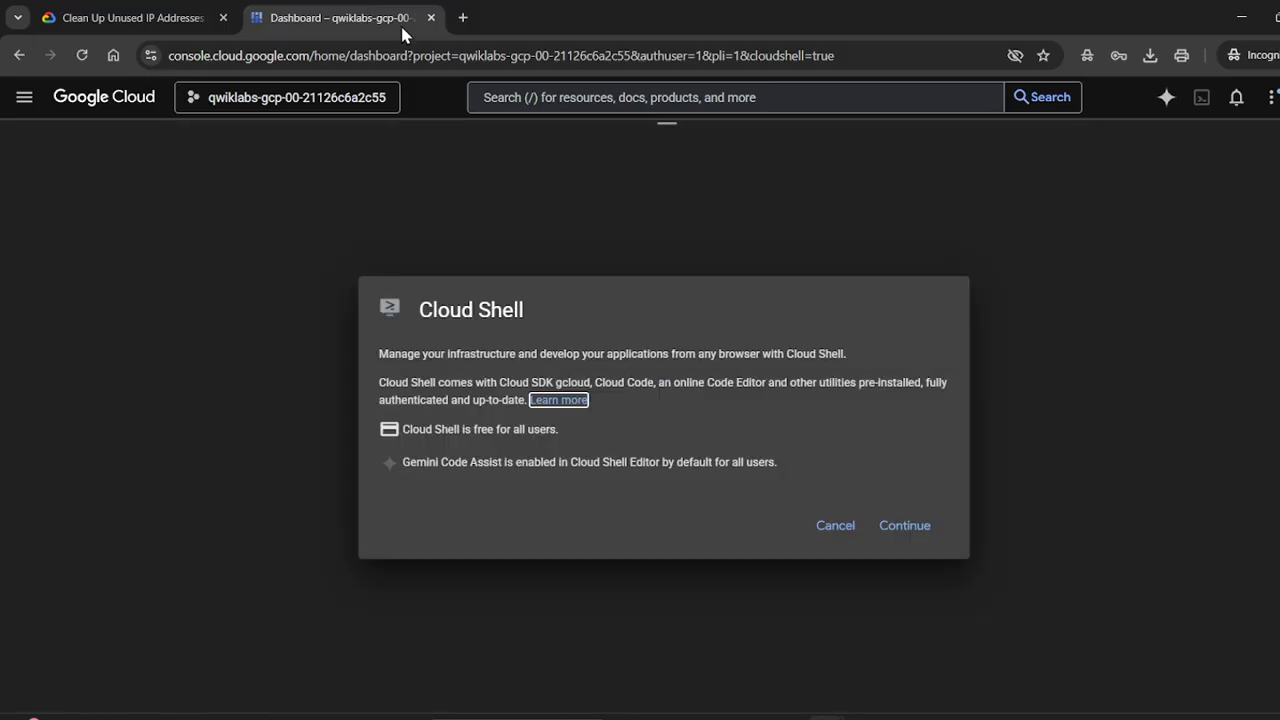
{"action": "left_click", "coordinate": [906, 527]}
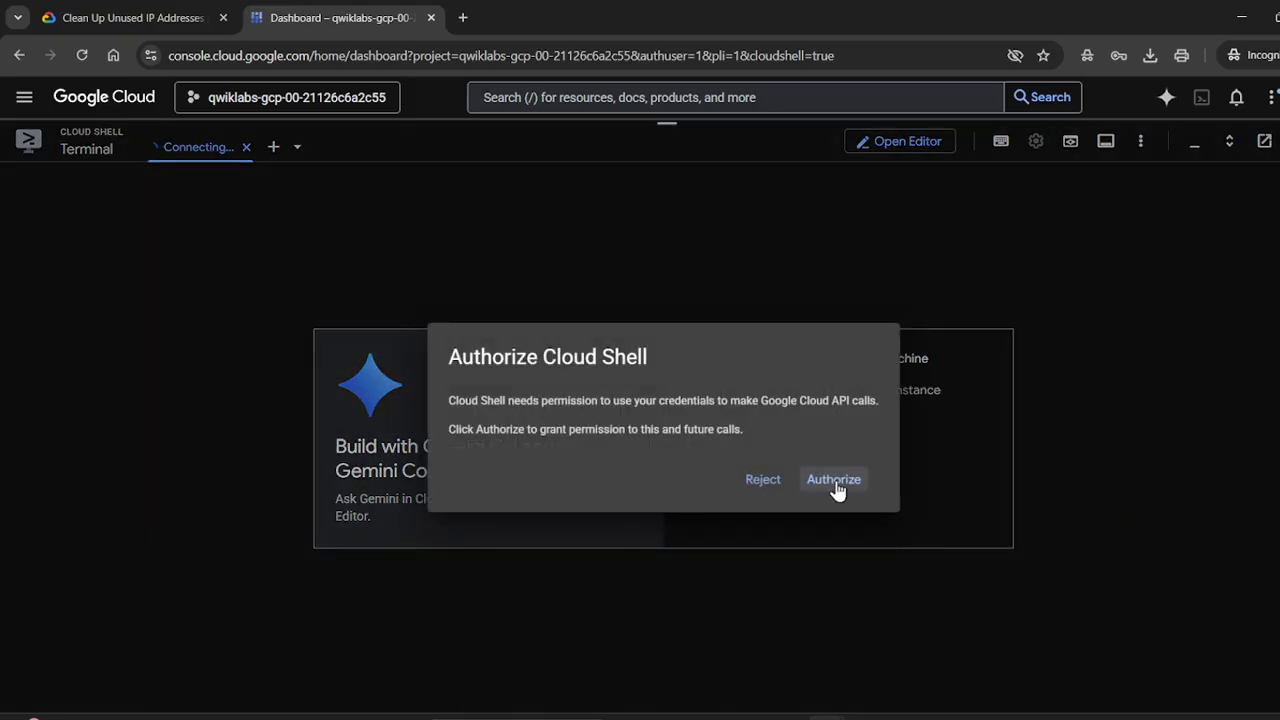
{"action": "left_click", "coordinate": [834, 480]}
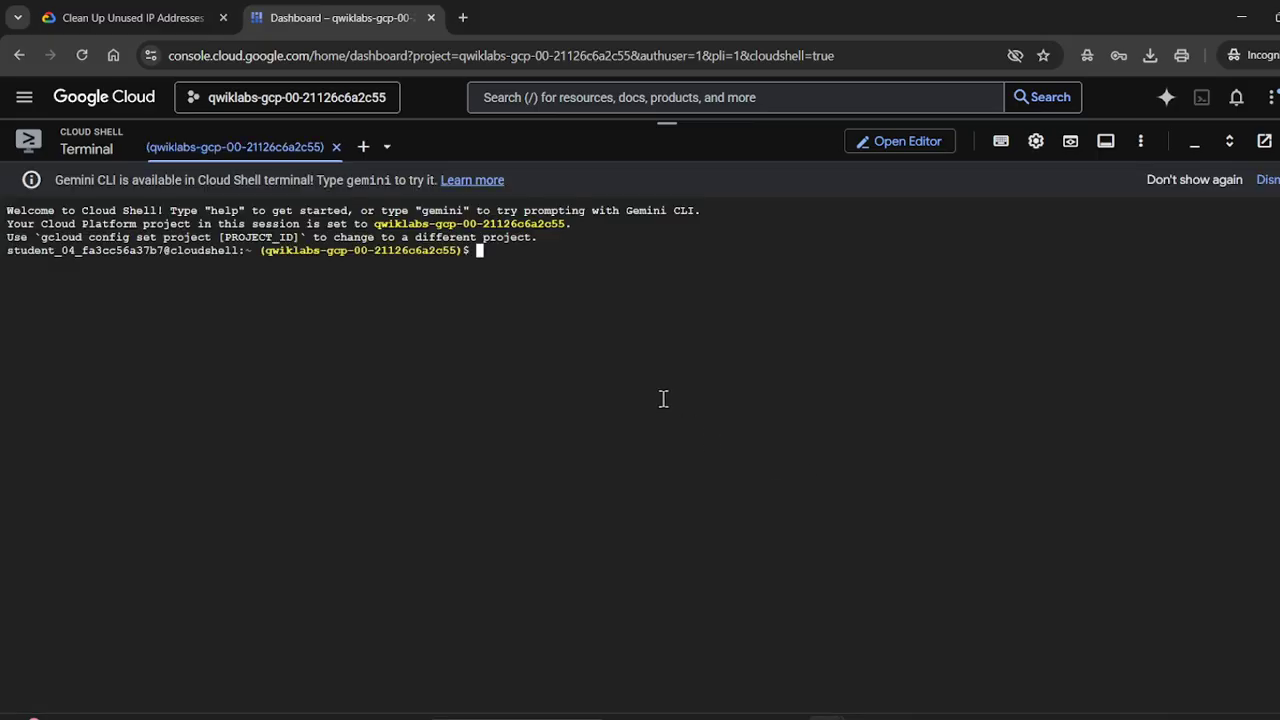
- Copy the Task 1 command "gcloud services enable cloudscheduler.googleapis.com" from the lab and run it in Cloud Shell
{"action": "left_click", "coordinate": [145, 12]}
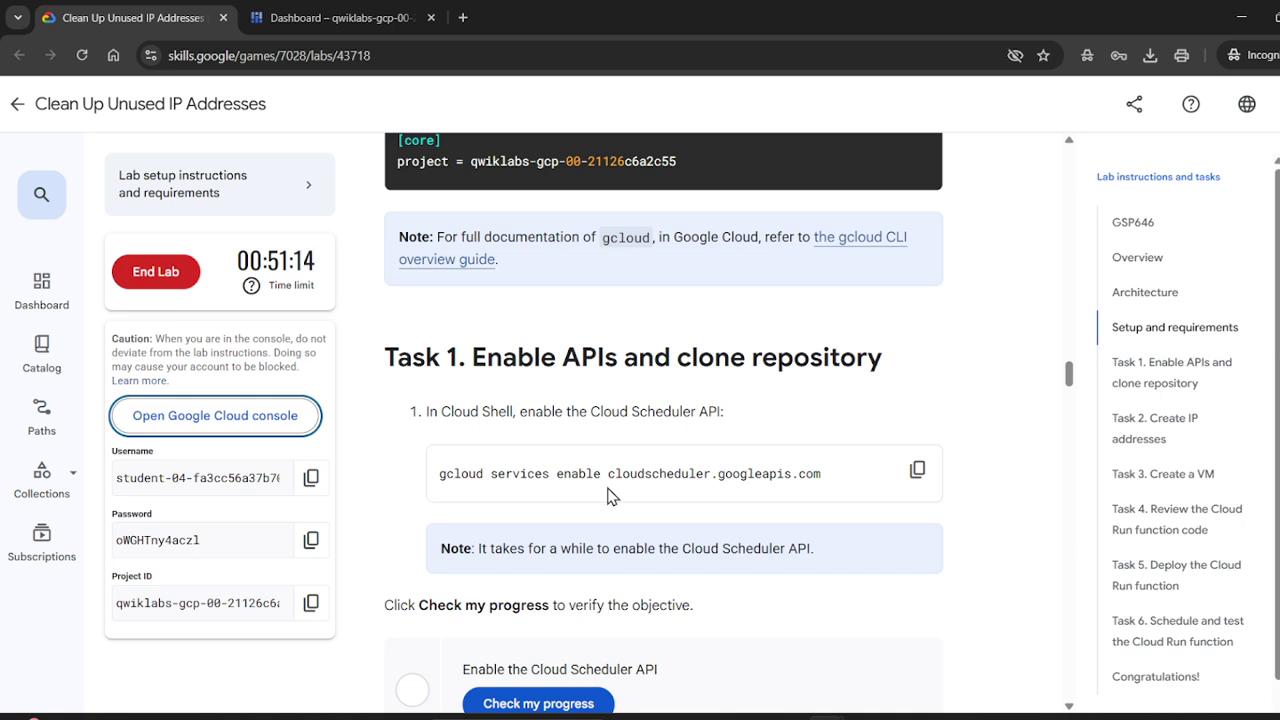
{"action": "left_click", "coordinate": [917, 470]}
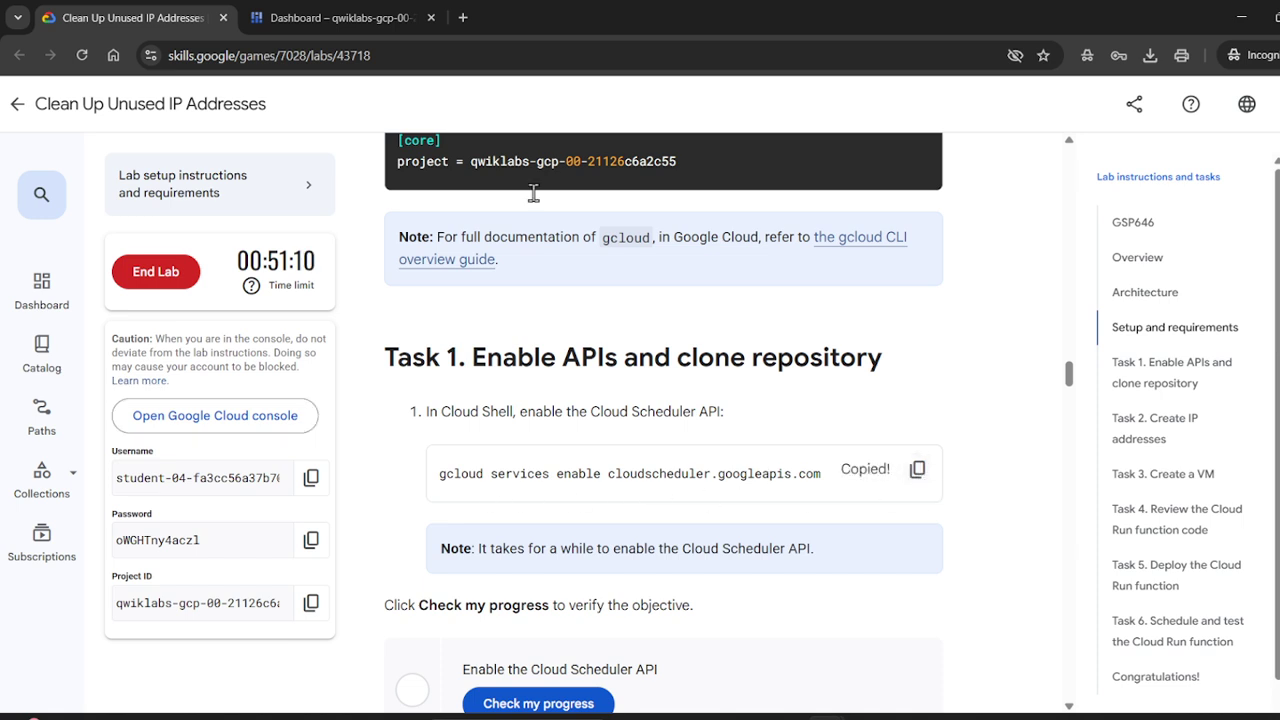
{"action": "left_click", "coordinate": [422, 10]}
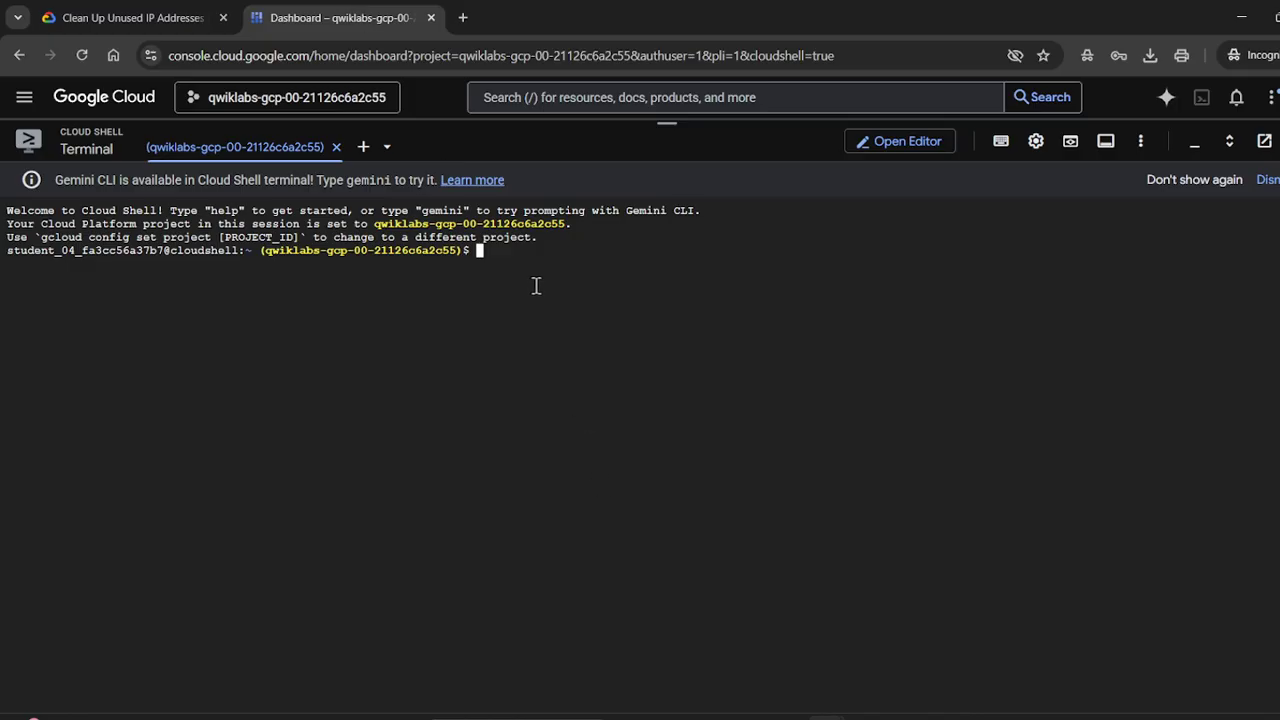
{"action": "key", "text": "ctrl+v"}
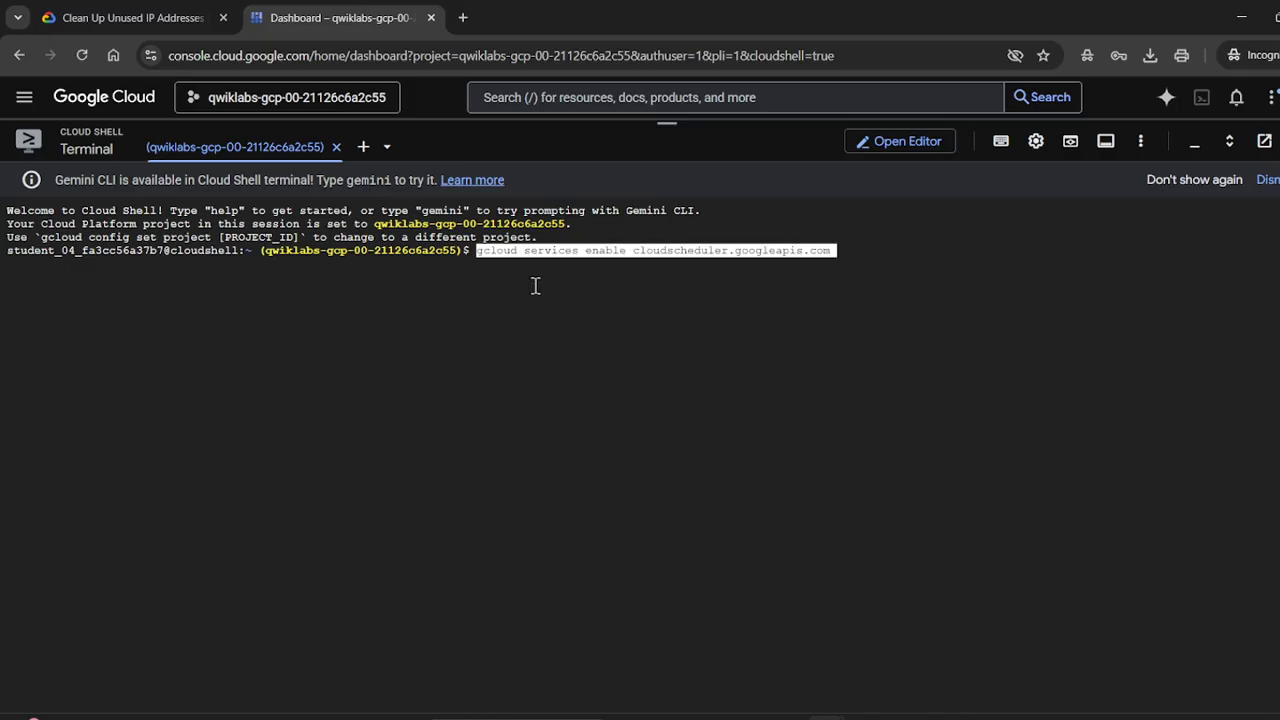
{"action": "key", "text": "Return"}
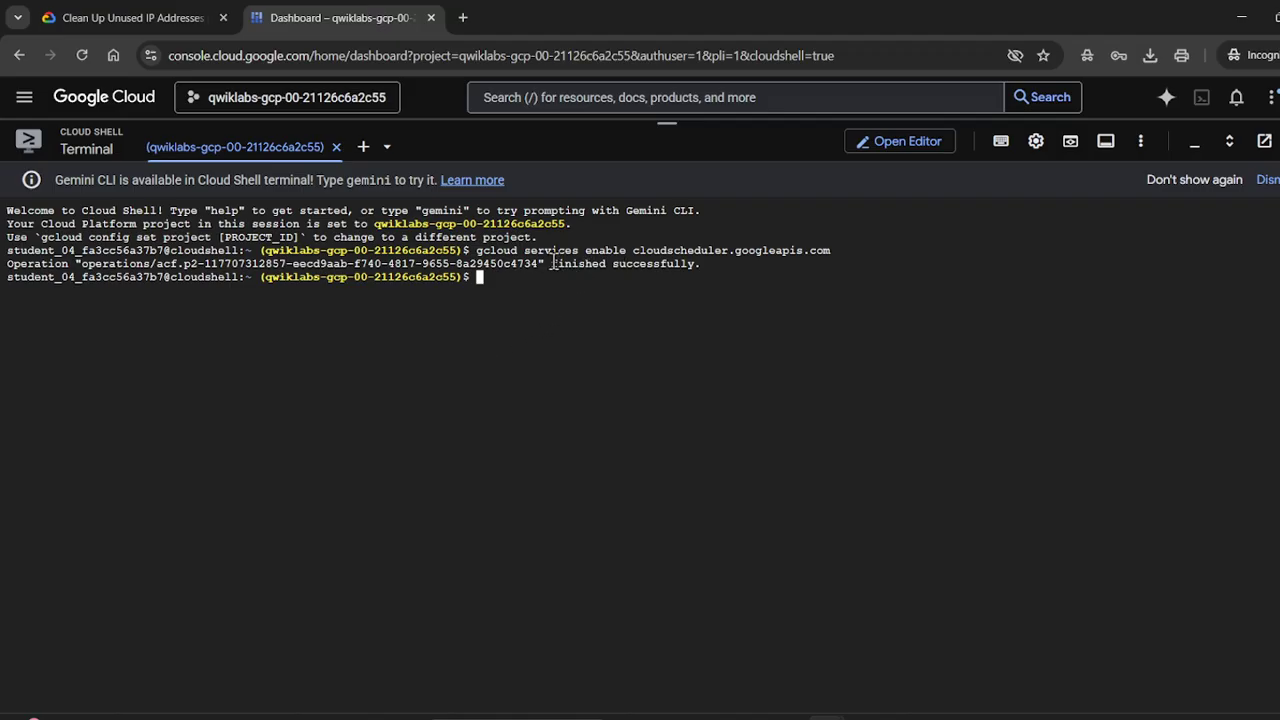
- Check the lab progress for the "Enable the Cloud Scheduler API" objective in Task 1
{"action": "left_click", "coordinate": [194, 15]}
{"action": "scroll", "coordinate": [765, 540], "scroll_direction": "down", "scroll_amount": 4}
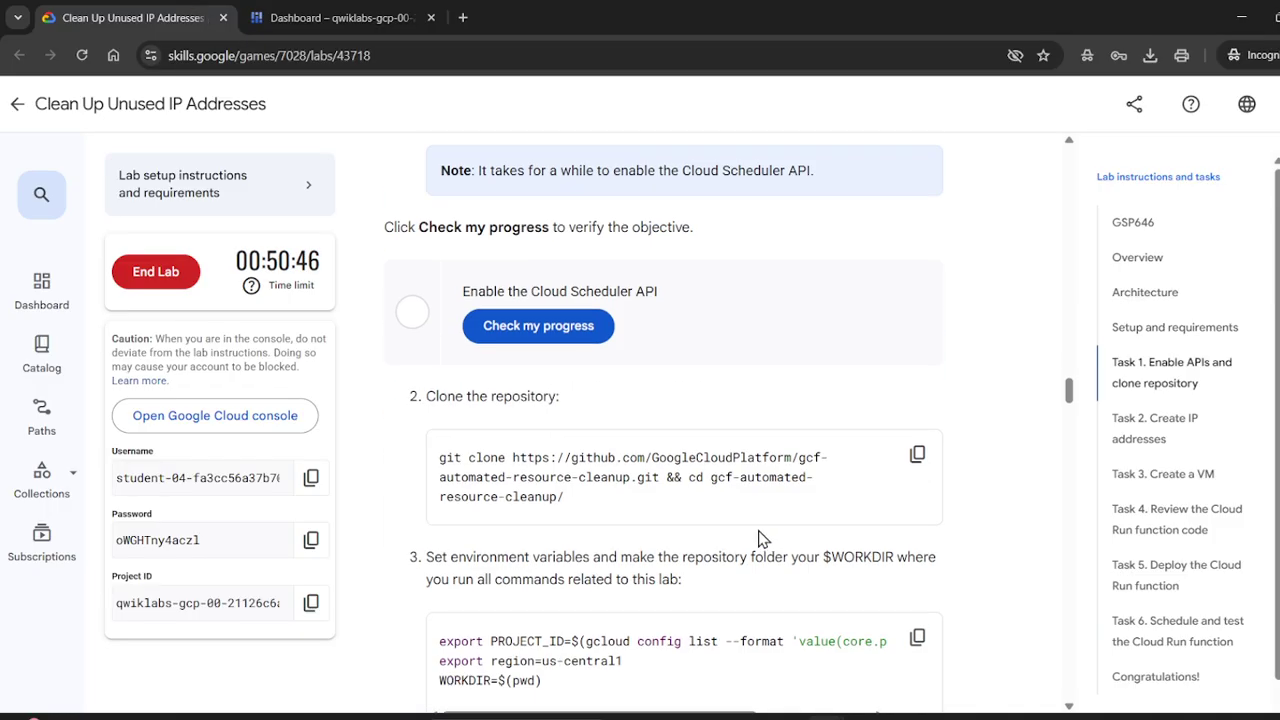
{"action": "scroll", "coordinate": [757, 538], "scroll_direction": "up", "scroll_amount": 4}
{"action": "scroll", "coordinate": [650, 540], "scroll_direction": "down", "scroll_amount": 4}
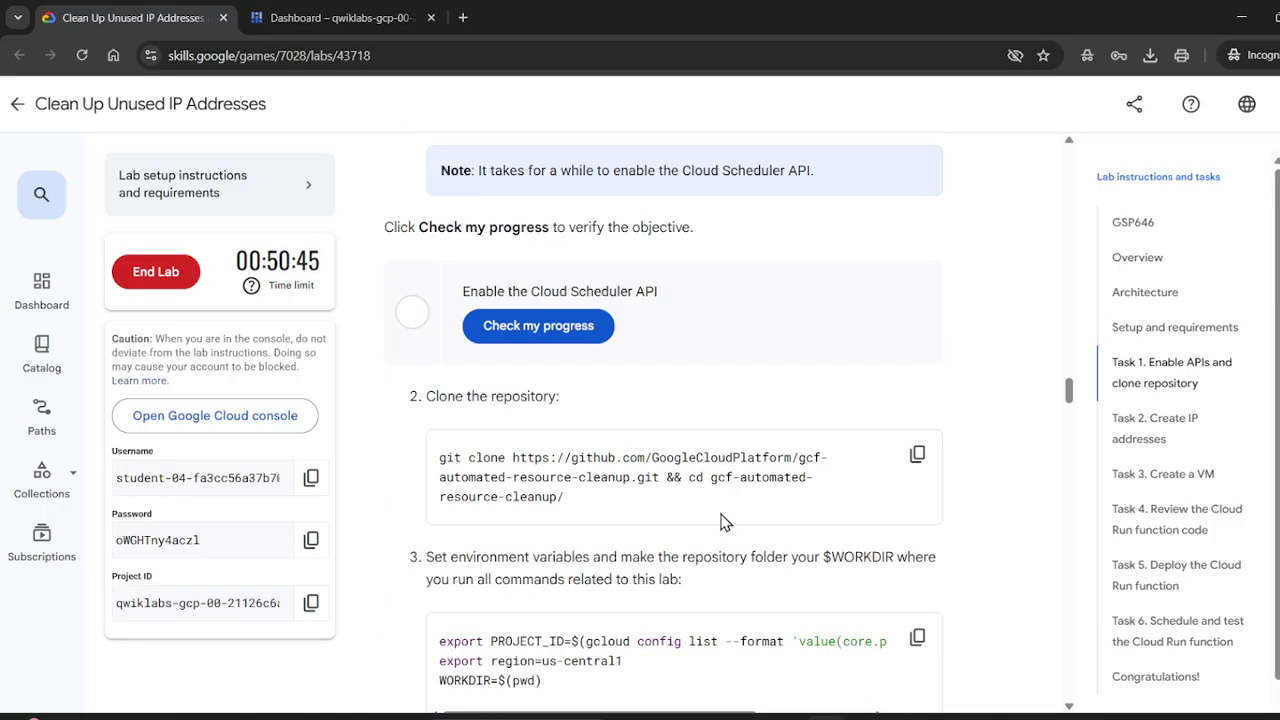
{"action": "left_click", "coordinate": [547, 318]}
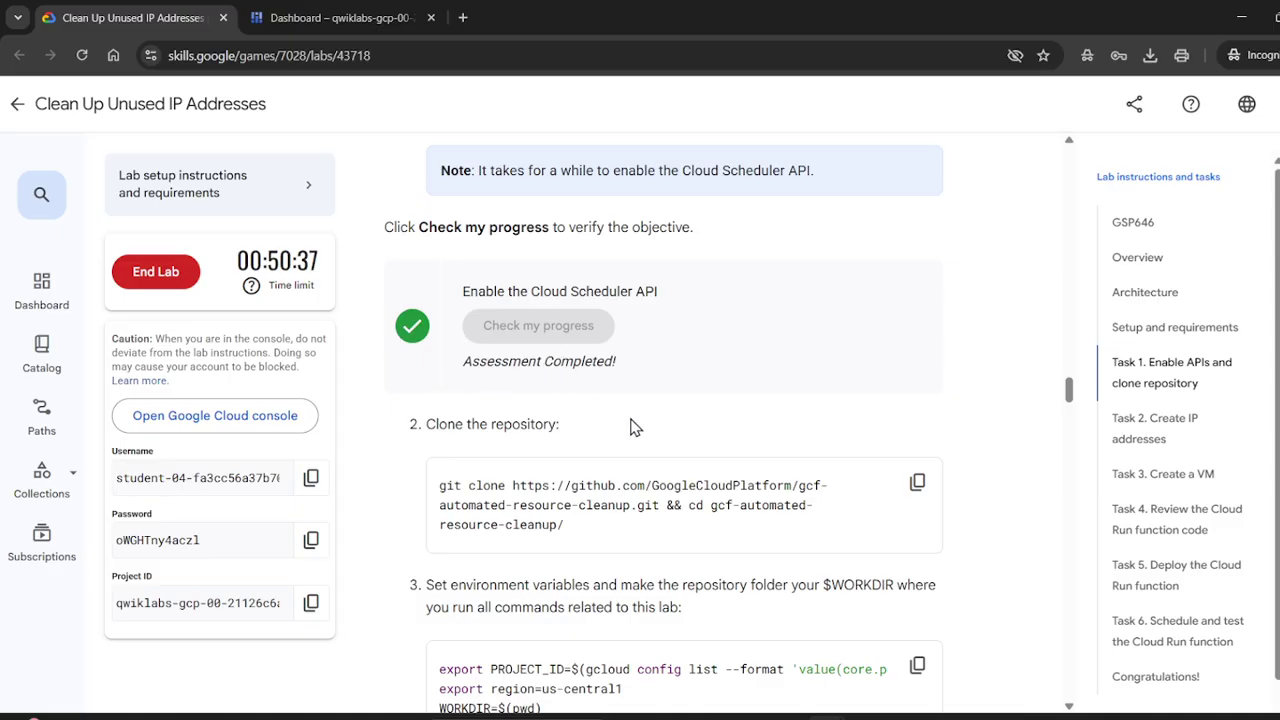
- Run the lab's git clone command in Cloud Shell to clone the gcf-automated-resource-cleanup repository and enter its folder
{"action": "scroll", "coordinate": [640, 427], "scroll_direction": "up", "scroll_amount": 4}
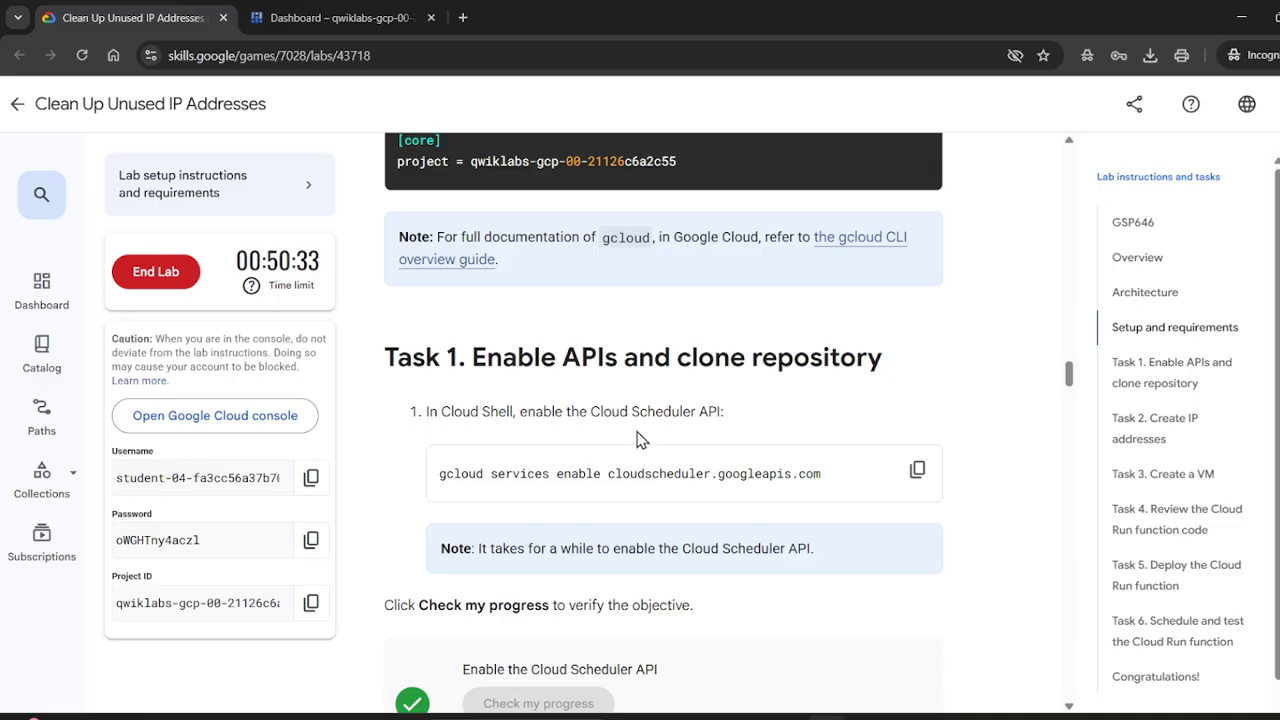
{"action": "scroll", "coordinate": [640, 442], "scroll_direction": "down", "scroll_amount": 4}
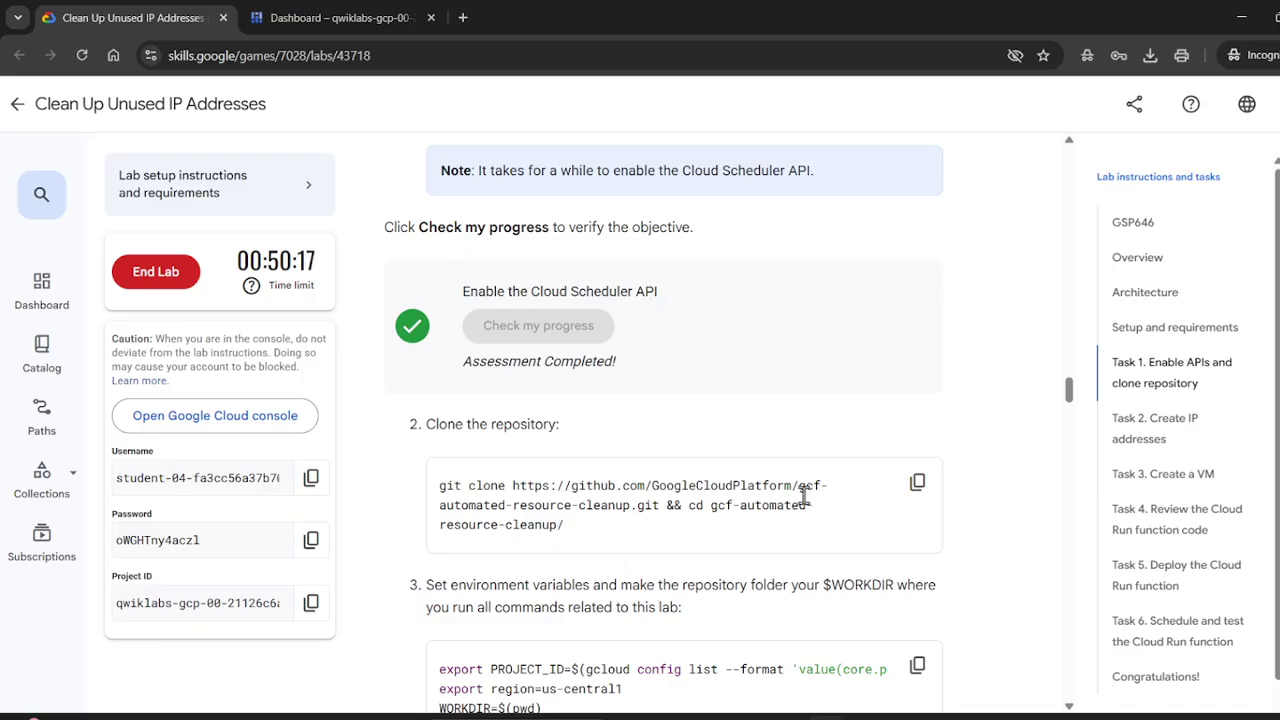
{"action": "left_click", "coordinate": [916, 484]}
{"action": "left_click", "coordinate": [268, 10]}
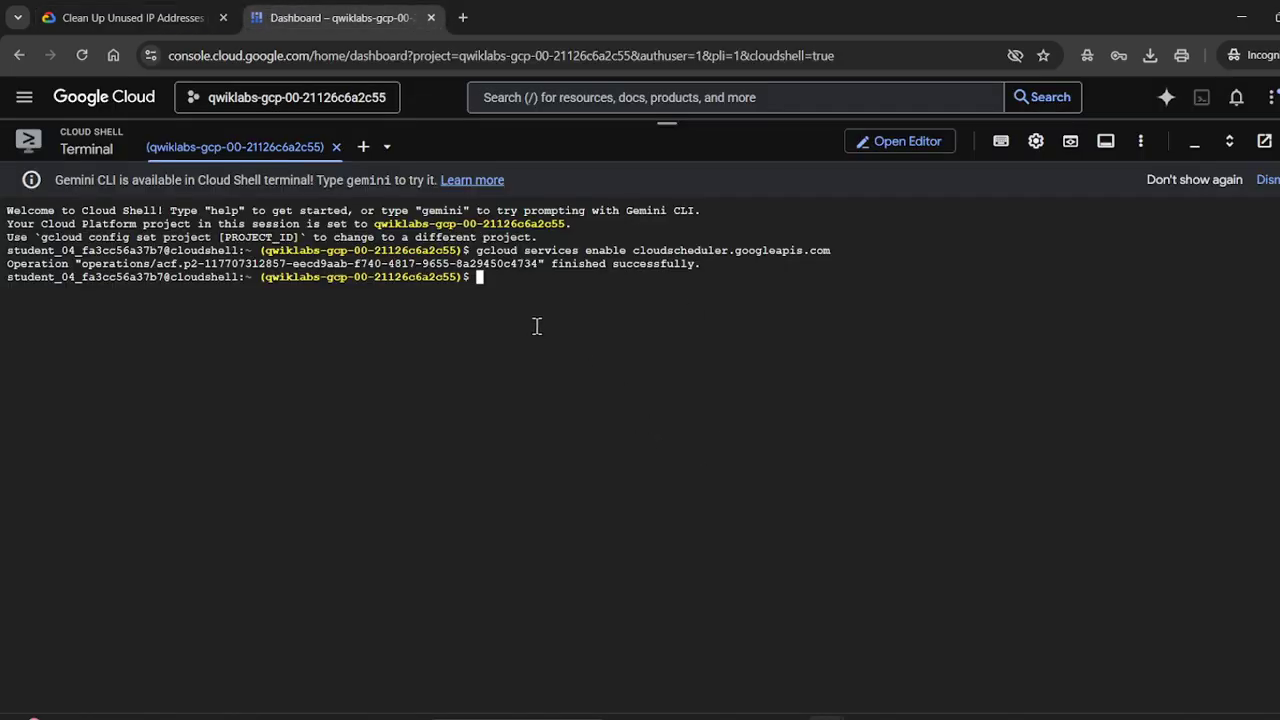
{"action": "key", "text": "ctrl+v"}
{"action": "key", "text": "Return"}
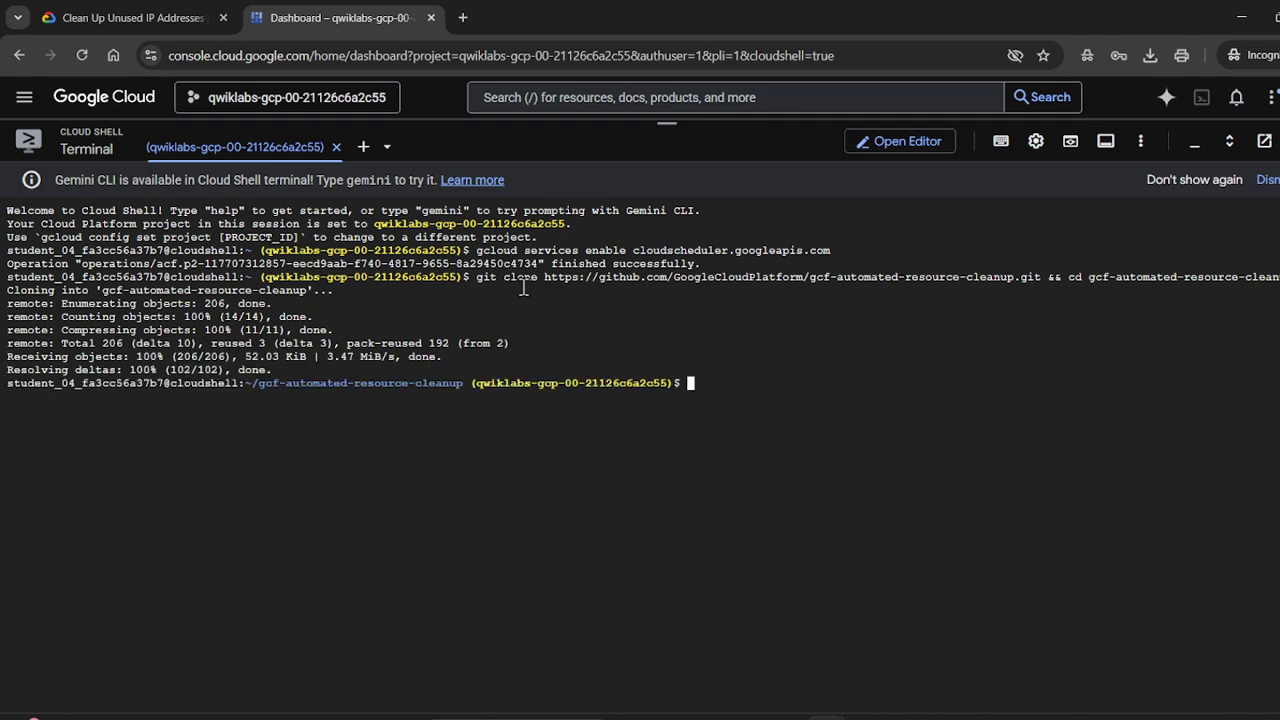
- Run the lab's commands in Cloud Shell to set PROJECT_ID from the gcloud config, region to us-central1 and WORKDIR to $(pwd)
{"action": "left_click", "coordinate": [145, 18]}
{"action": "scroll", "coordinate": [781, 485], "scroll_direction": "down", "scroll_amount": 4}
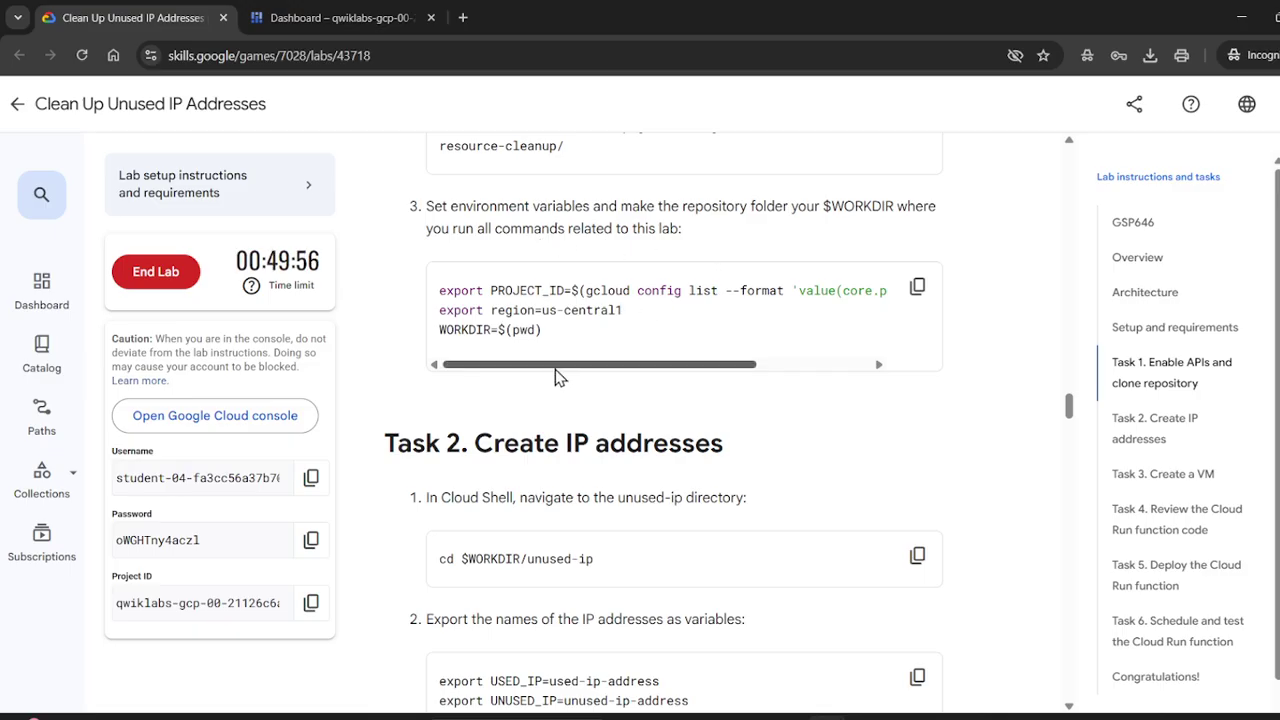
{"action": "left_click_drag", "start_coordinate": [557, 372], "coordinate": [472, 391]}
{"action": "scroll", "coordinate": [575, 426], "scroll_direction": "up", "scroll_amount": 4}
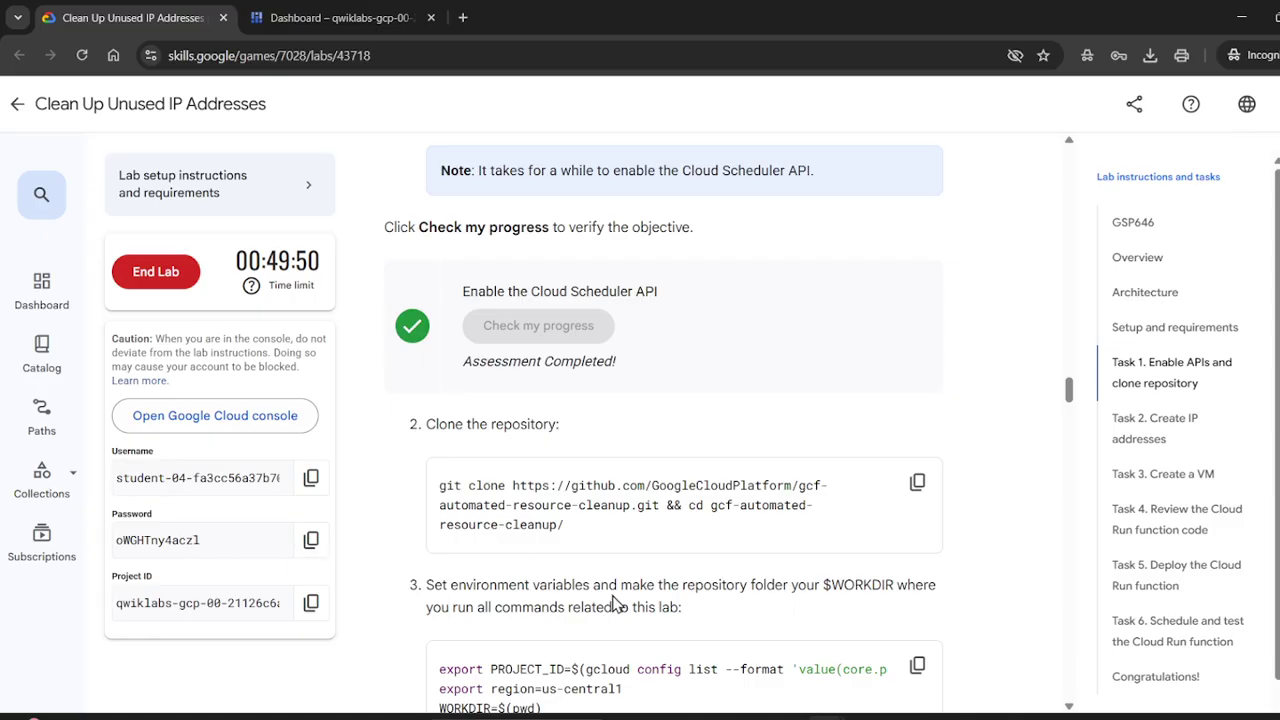
{"action": "scroll", "coordinate": [615, 587], "scroll_direction": "down", "scroll_amount": 4}
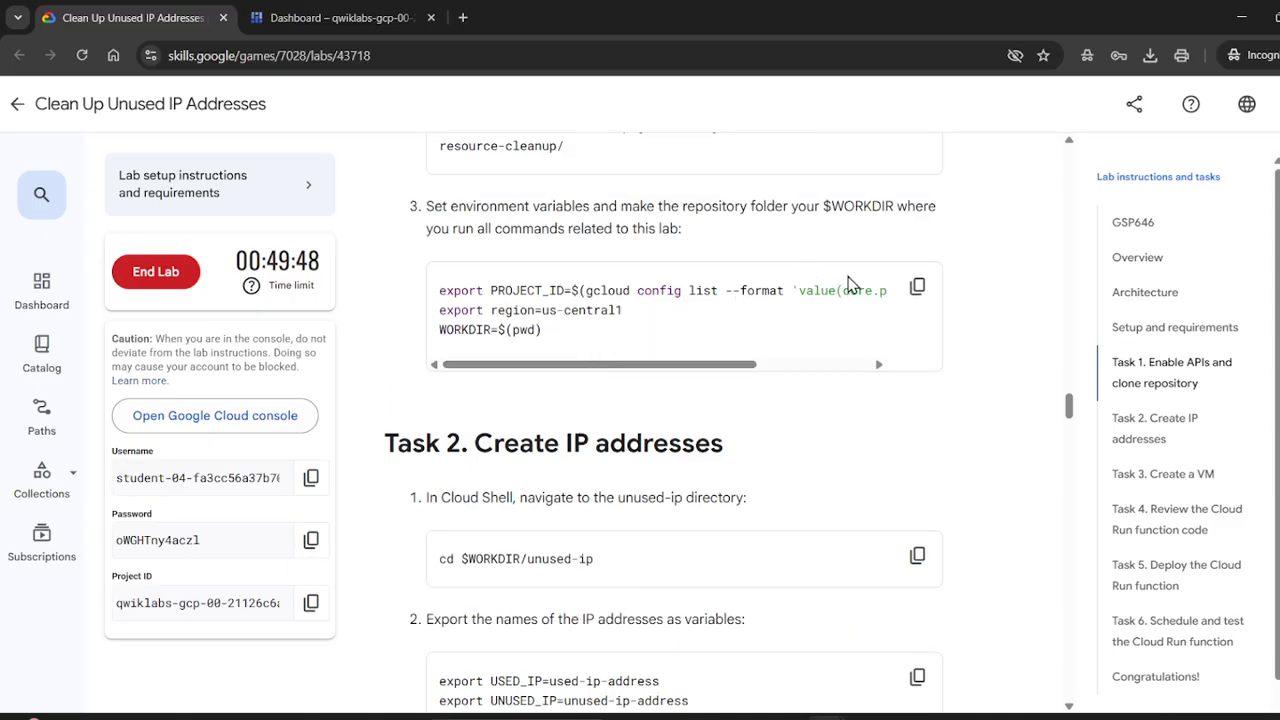
{"action": "left_click", "coordinate": [917, 288]}
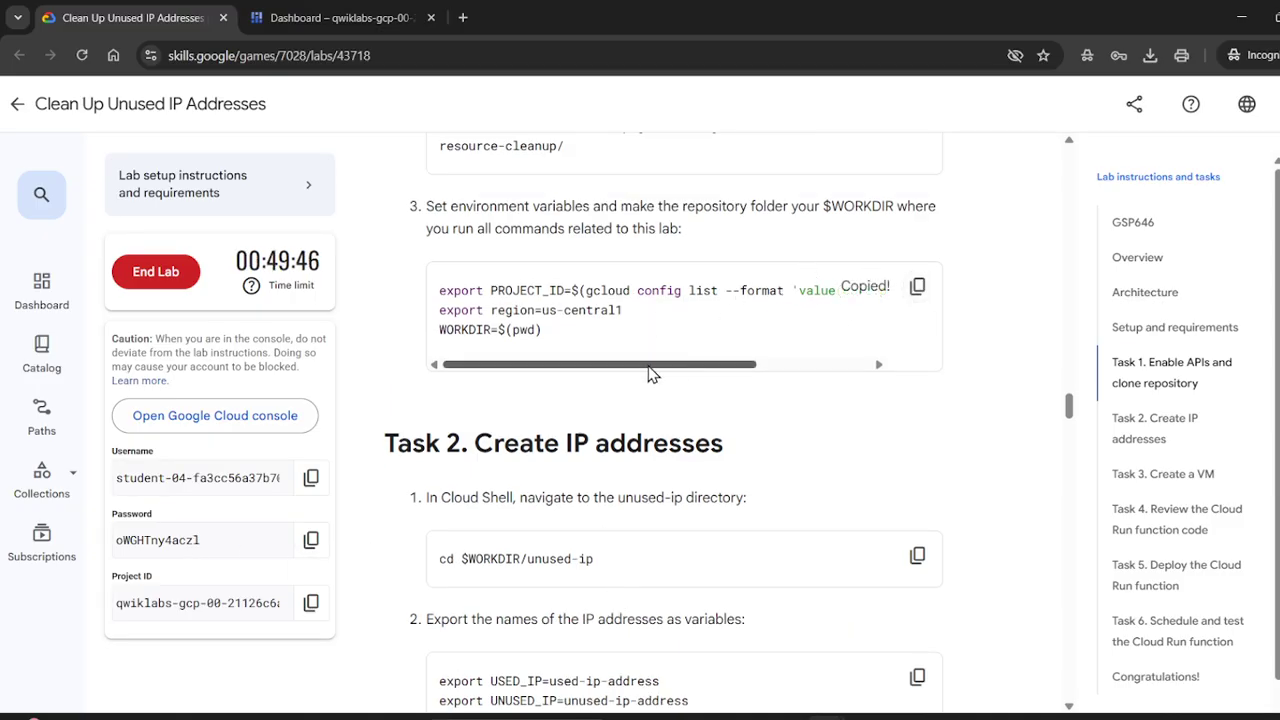
{"action": "left_click", "coordinate": [340, 17]}
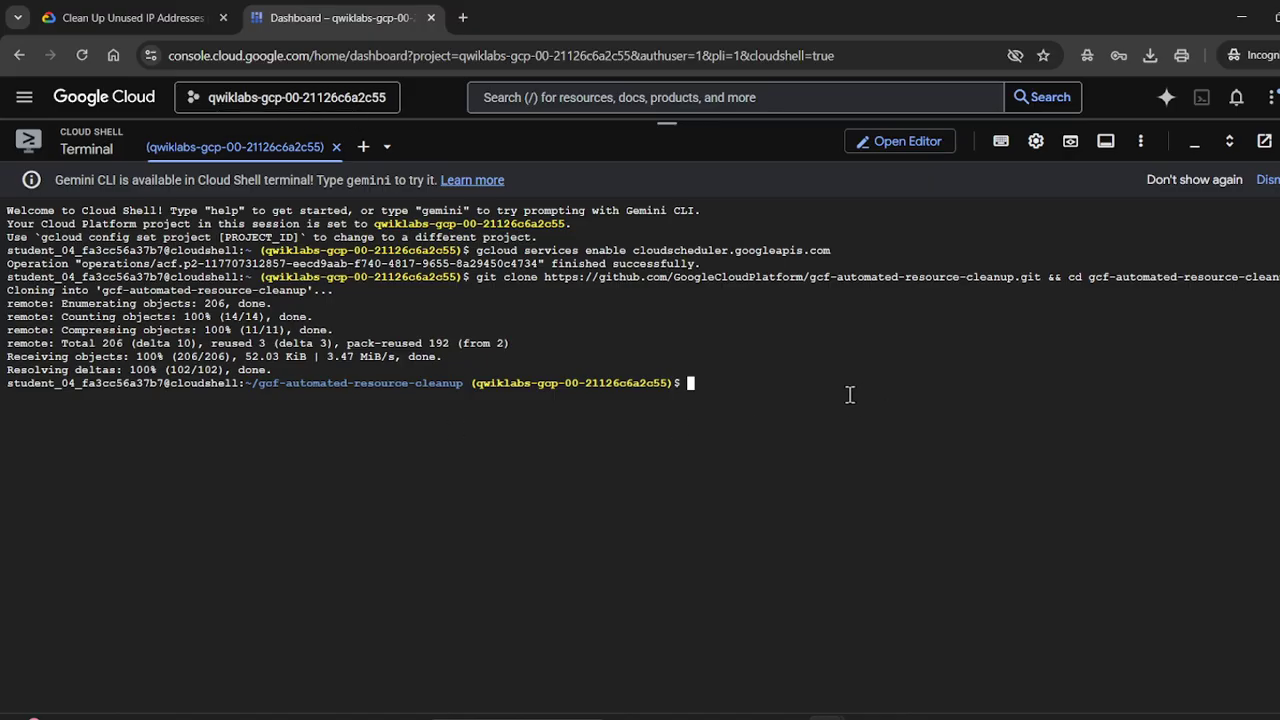
{"action": "key", "text": "ctrl+v"}
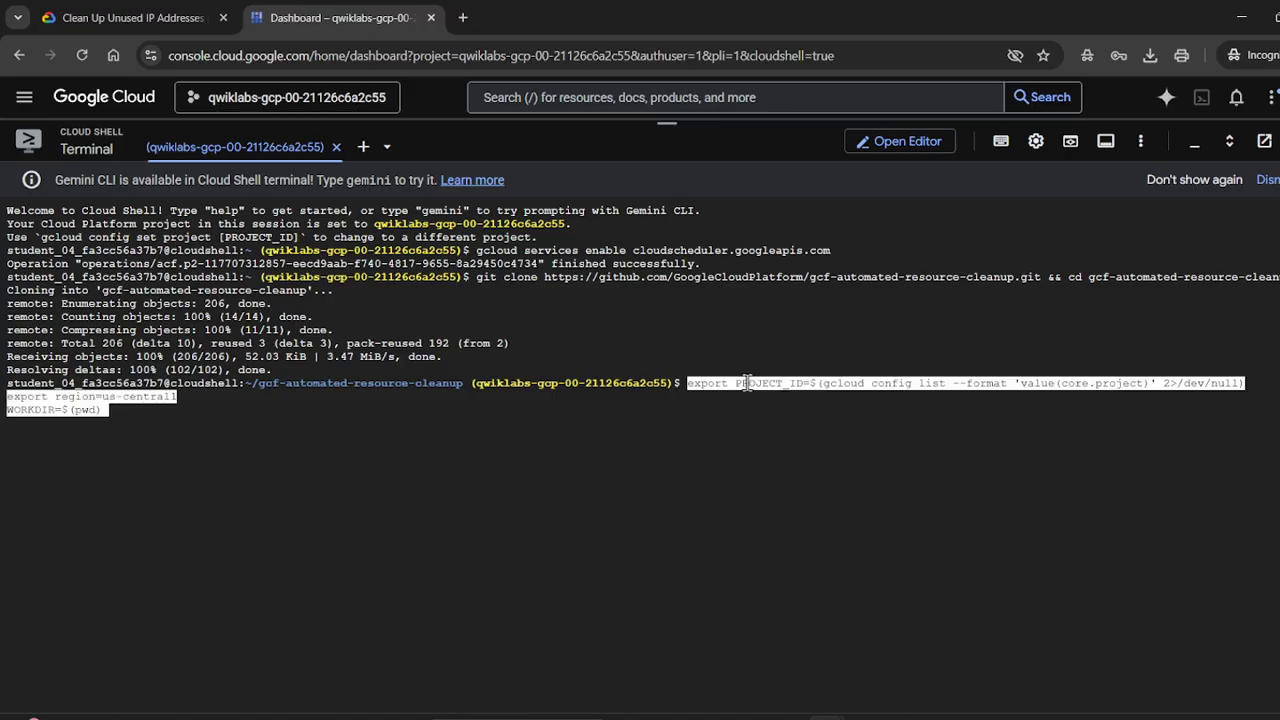
{"action": "key", "text": "Return"}
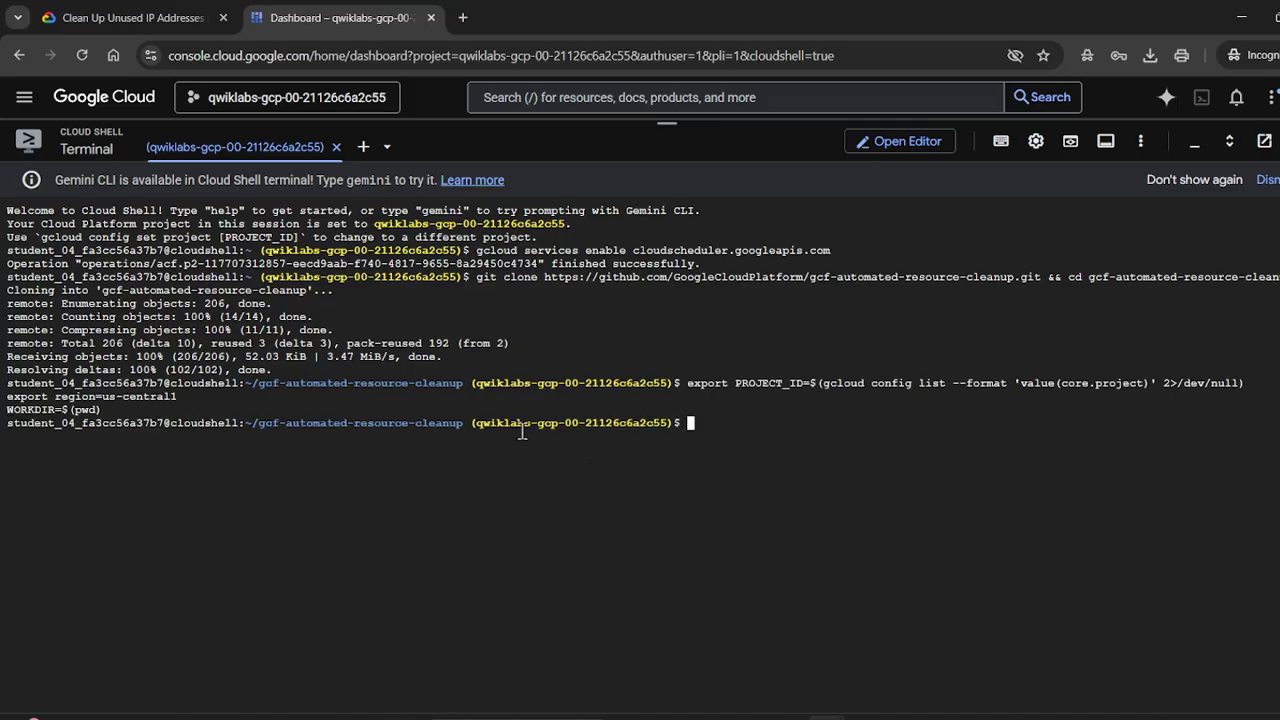
- Copy the first Task 2 command, cd $WORKDIR/unused-ip, from the lab and run it in Cloud Shell
{"action": "left_click", "coordinate": [180, 14]}
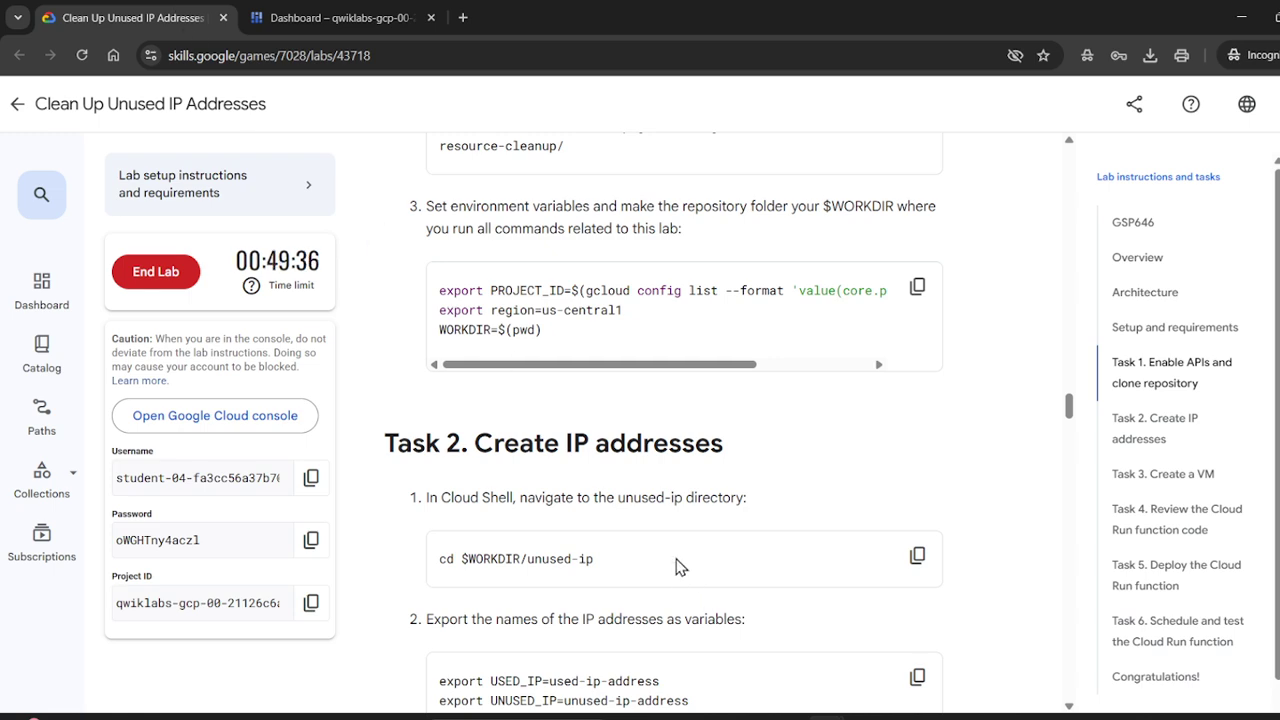
{"action": "scroll", "coordinate": [660, 540], "scroll_direction": "up", "scroll_amount": 4}
{"action": "scroll", "coordinate": [660, 540], "scroll_direction": "down", "scroll_amount": 4}
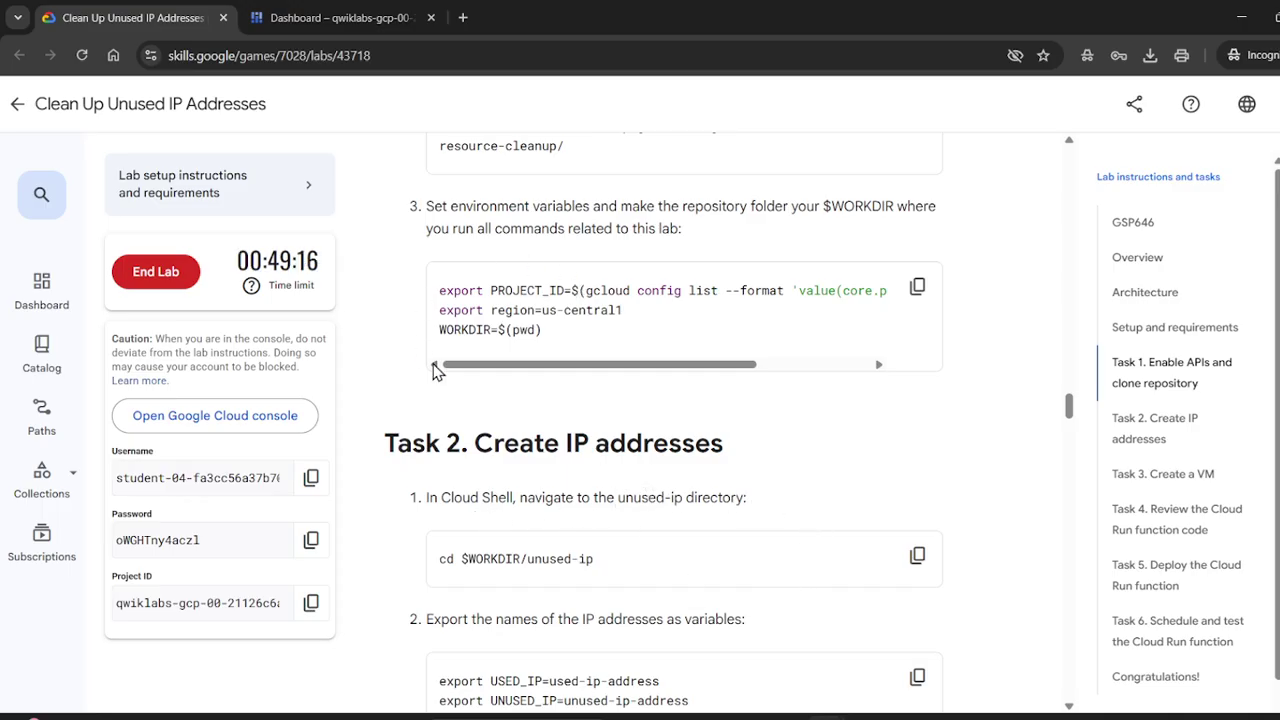
{"action": "scroll", "coordinate": [540, 410], "scroll_direction": "up", "scroll_amount": 7}
{"action": "scroll", "coordinate": [565, 440], "scroll_direction": "down", "scroll_amount": 4}
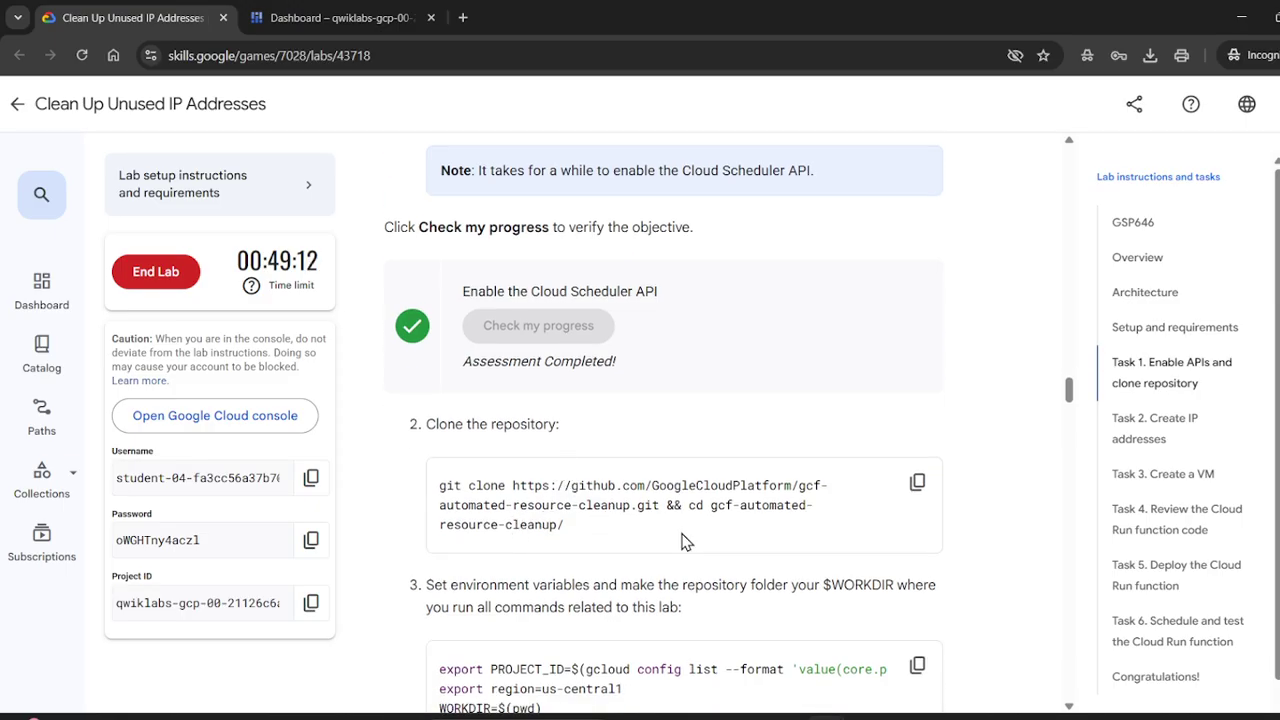
{"action": "scroll", "coordinate": [680, 543], "scroll_direction": "down", "scroll_amount": 8}
{"action": "scroll", "coordinate": [670, 528], "scroll_direction": "up", "scroll_amount": 4}
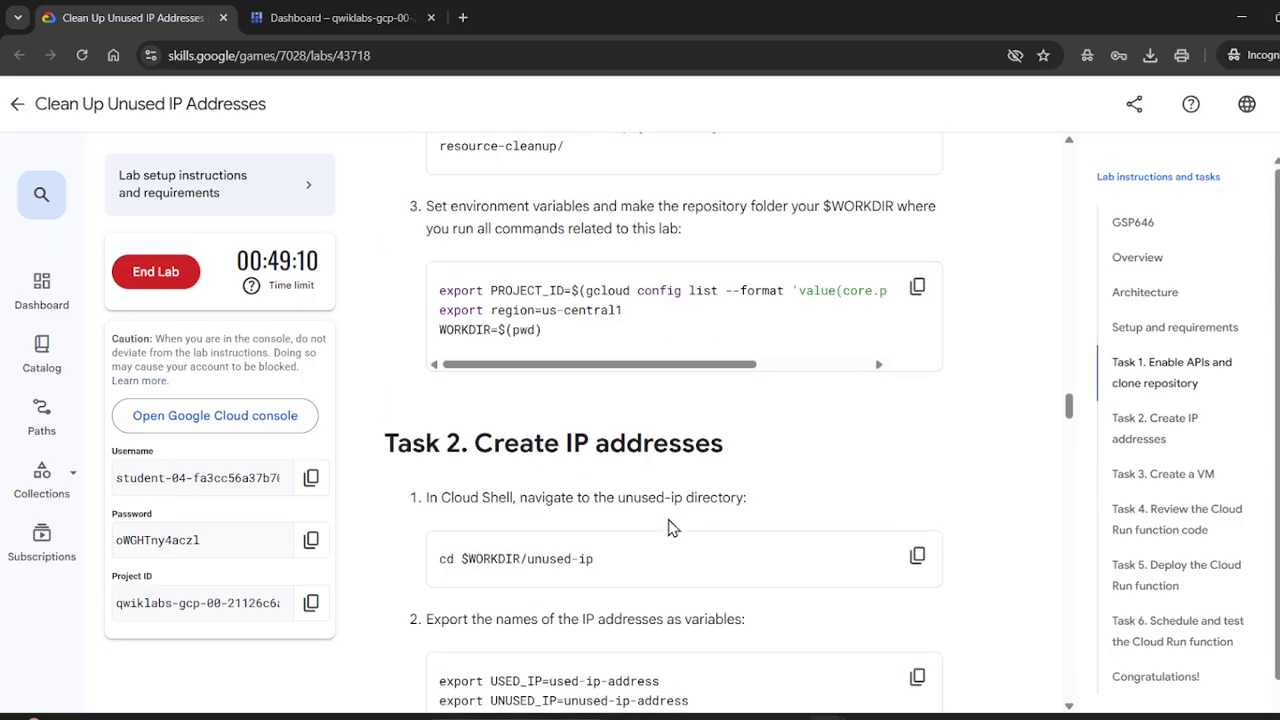
{"action": "left_click", "coordinate": [918, 559]}
{"action": "left_click", "coordinate": [285, 20]}
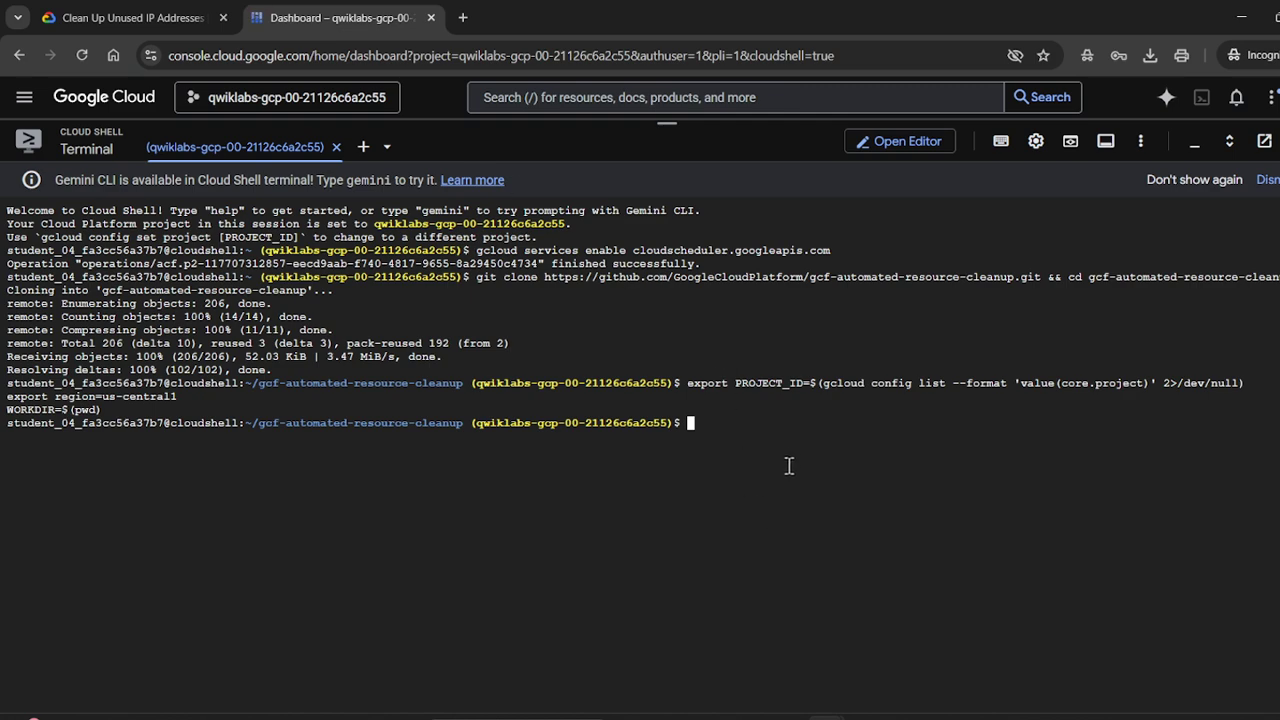
{"action": "key", "text": "ctrl+v"}
{"action": "key", "text": "Return"}
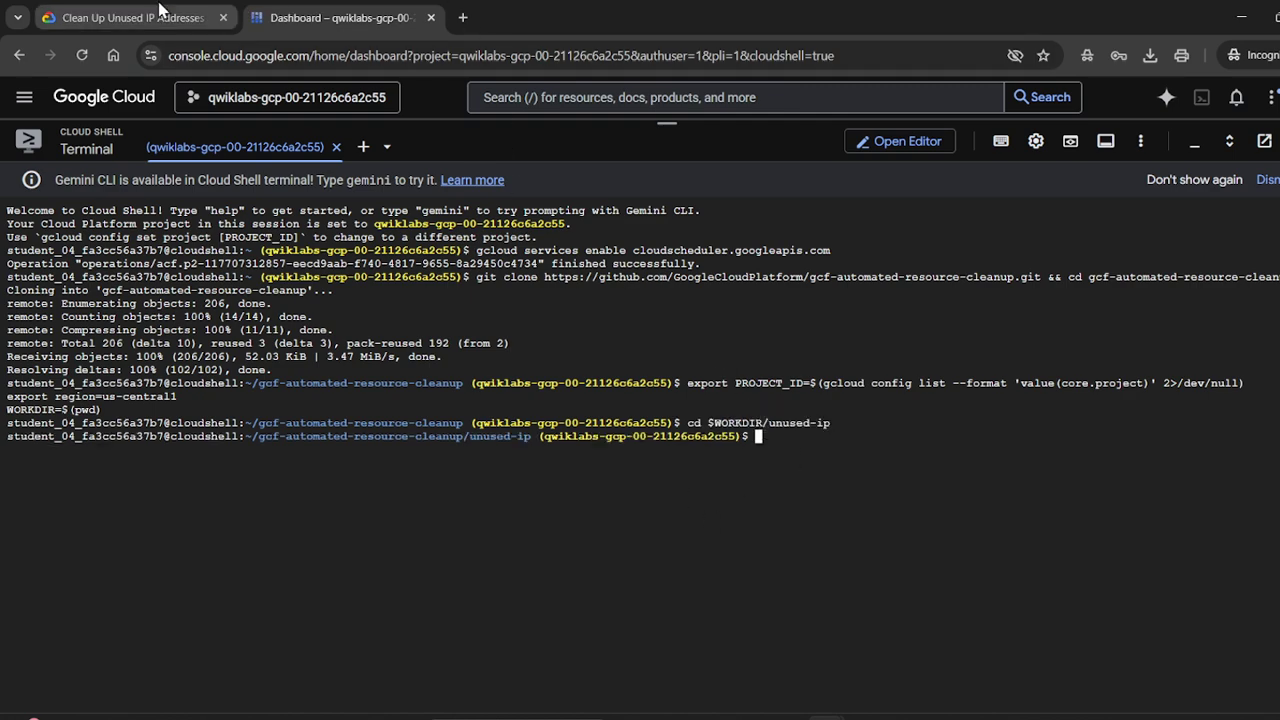
- Run the lab's export commands in Cloud Shell to set USED_IP to used-ip-address and UNUSED_IP to unused-ip-address
{"action": "left_click", "coordinate": [225, 16]}
{"action": "left_click", "coordinate": [380, 10]}
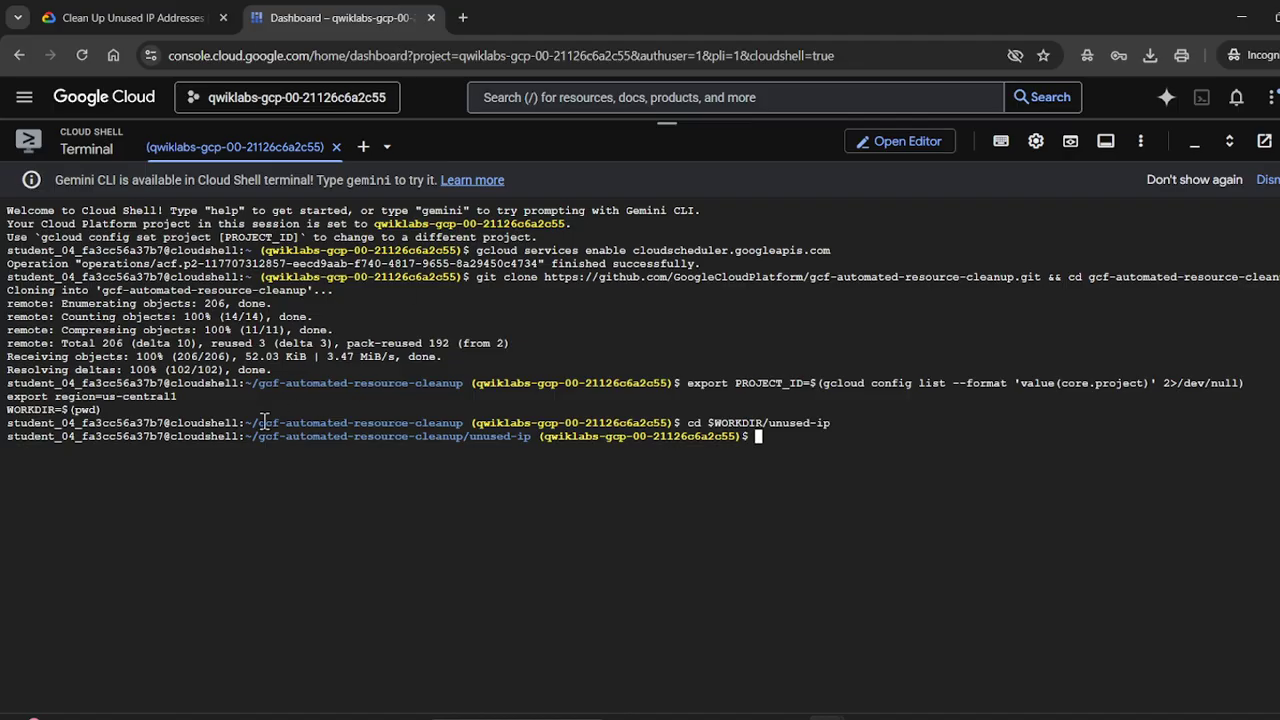
{"action": "left_click", "coordinate": [171, 17]}
{"action": "scroll", "coordinate": [677, 503], "scroll_direction": "down", "scroll_amount": 3}
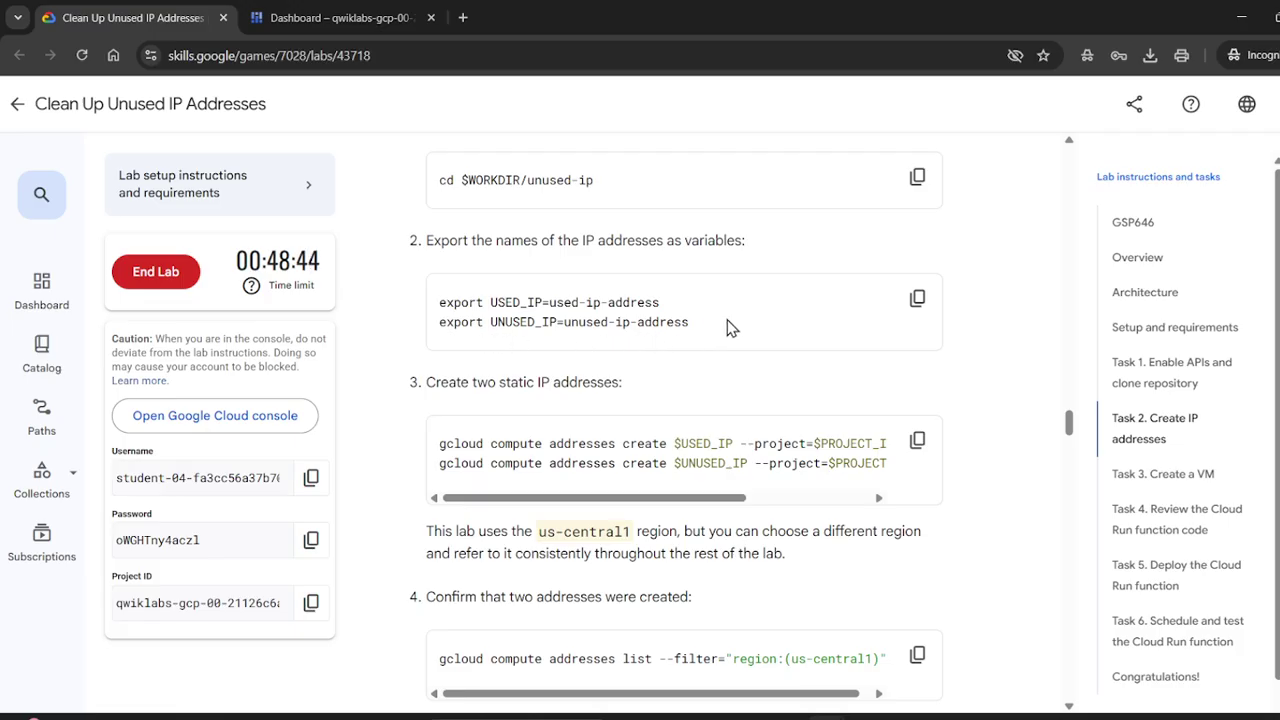
{"action": "left_click", "coordinate": [917, 298]}
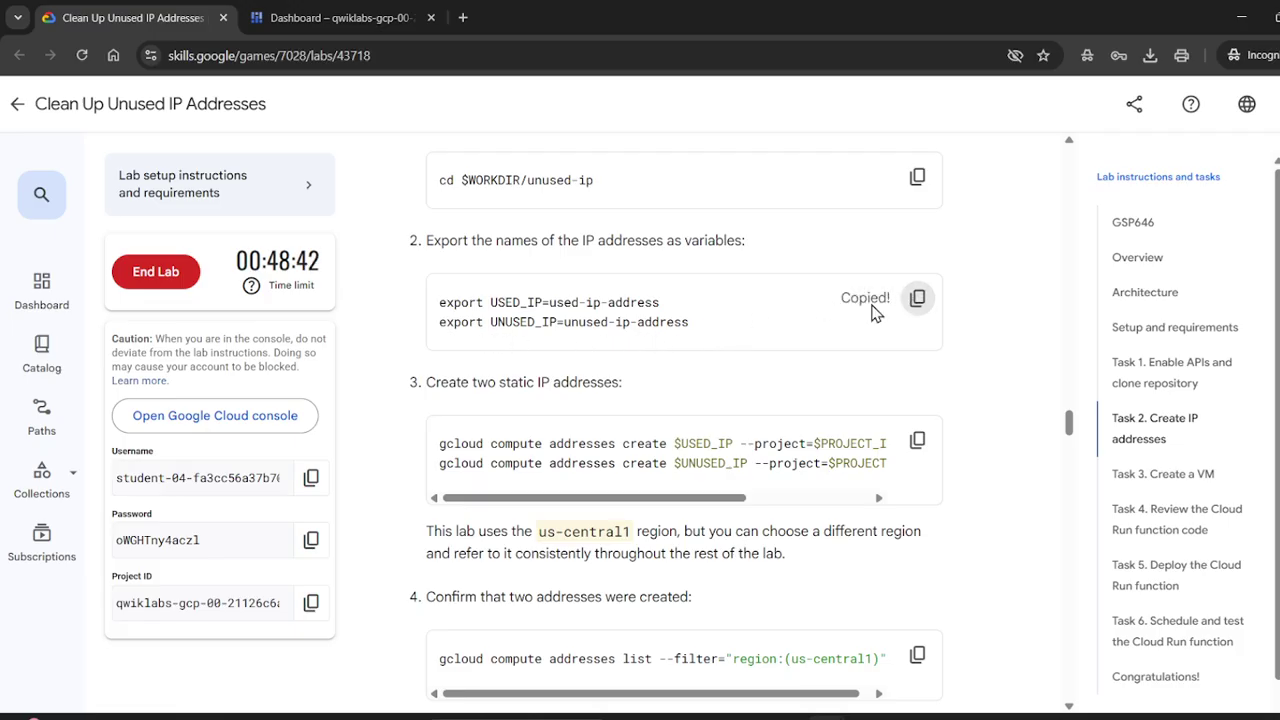
{"action": "left_click", "coordinate": [340, 17]}
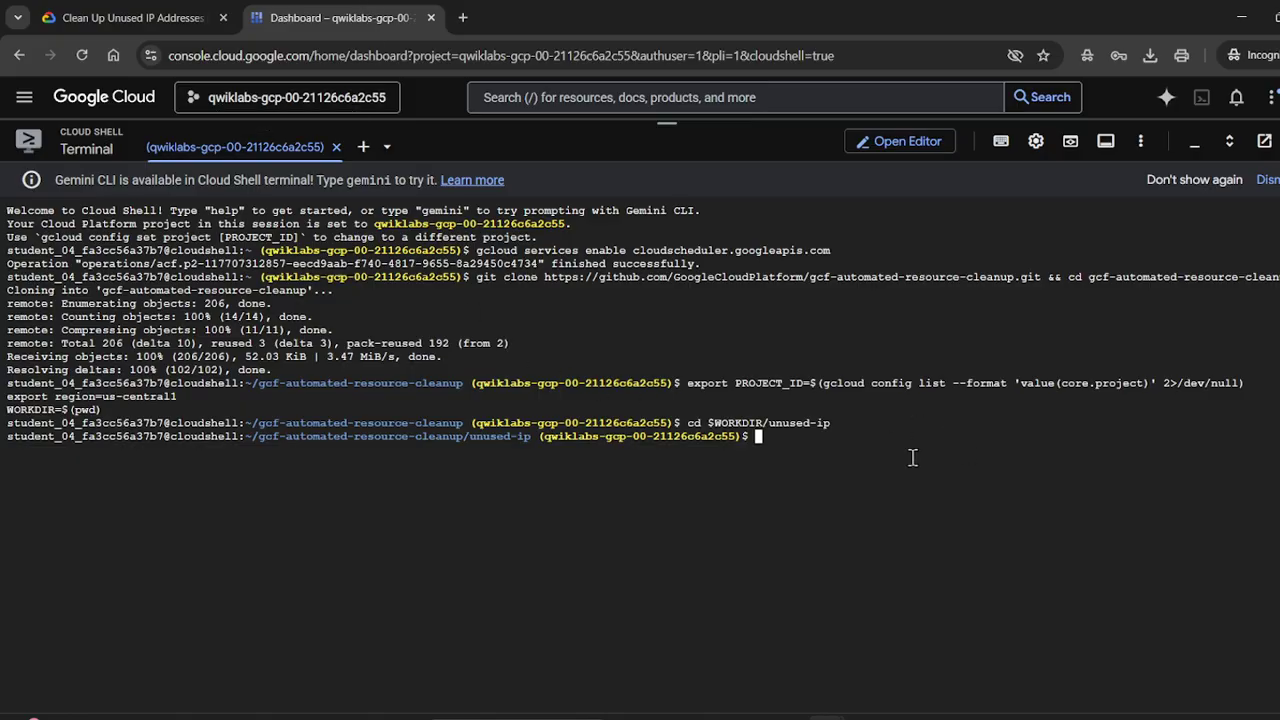
{"action": "key", "text": "ctrl+v"}
{"action": "key", "text": "Return"}
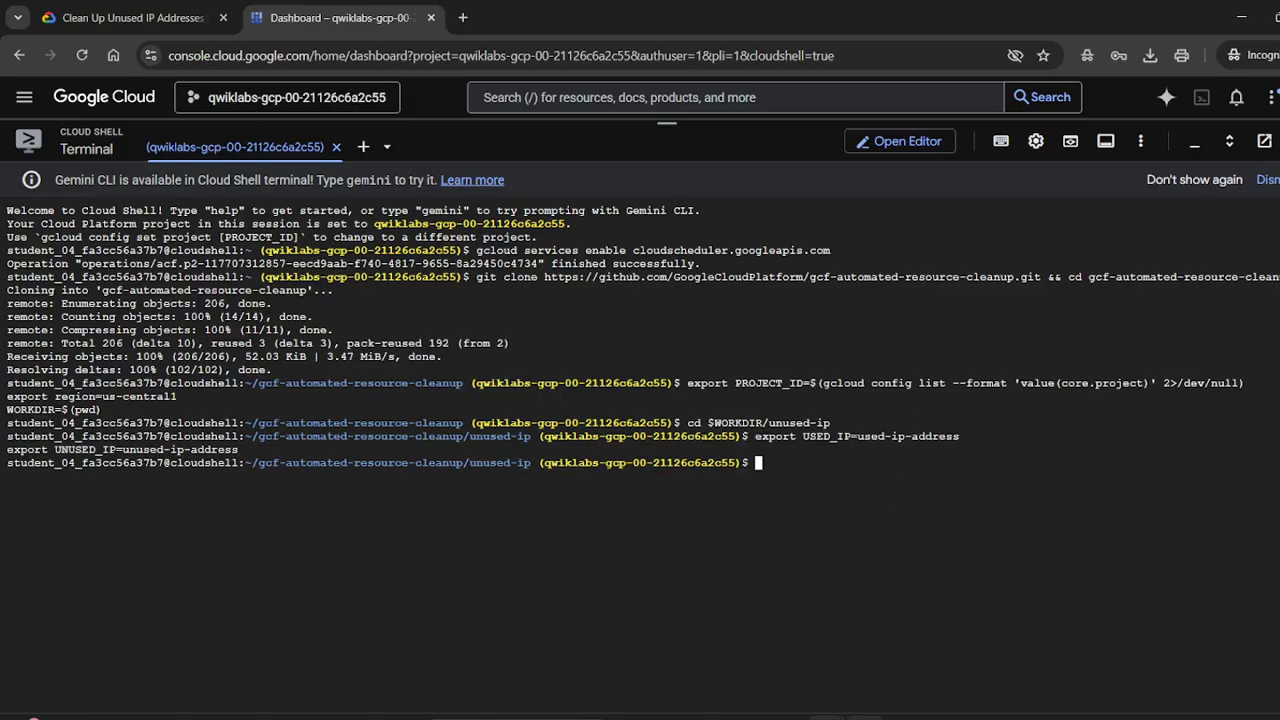
- Run the lab's gcloud compute addresses list command in Cloud Shell with the filter "region:(us-central1)"
{"action": "left_click", "coordinate": [140, 17]}
{"action": "scroll", "coordinate": [786, 251], "scroll_direction": "down", "scroll_amount": 7}
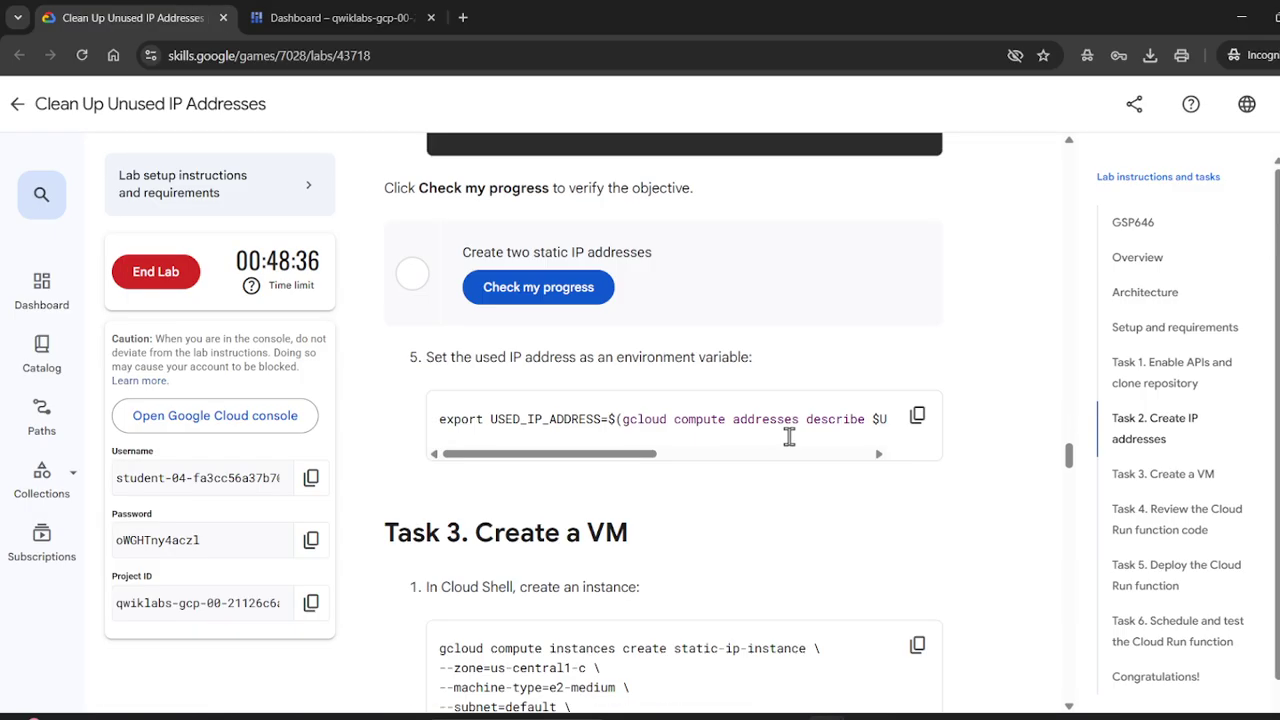
{"action": "scroll", "coordinate": [789, 434], "scroll_direction": "up", "scroll_amount": 4}
{"action": "scroll", "coordinate": [753, 468], "scroll_direction": "up", "scroll_amount": 4}
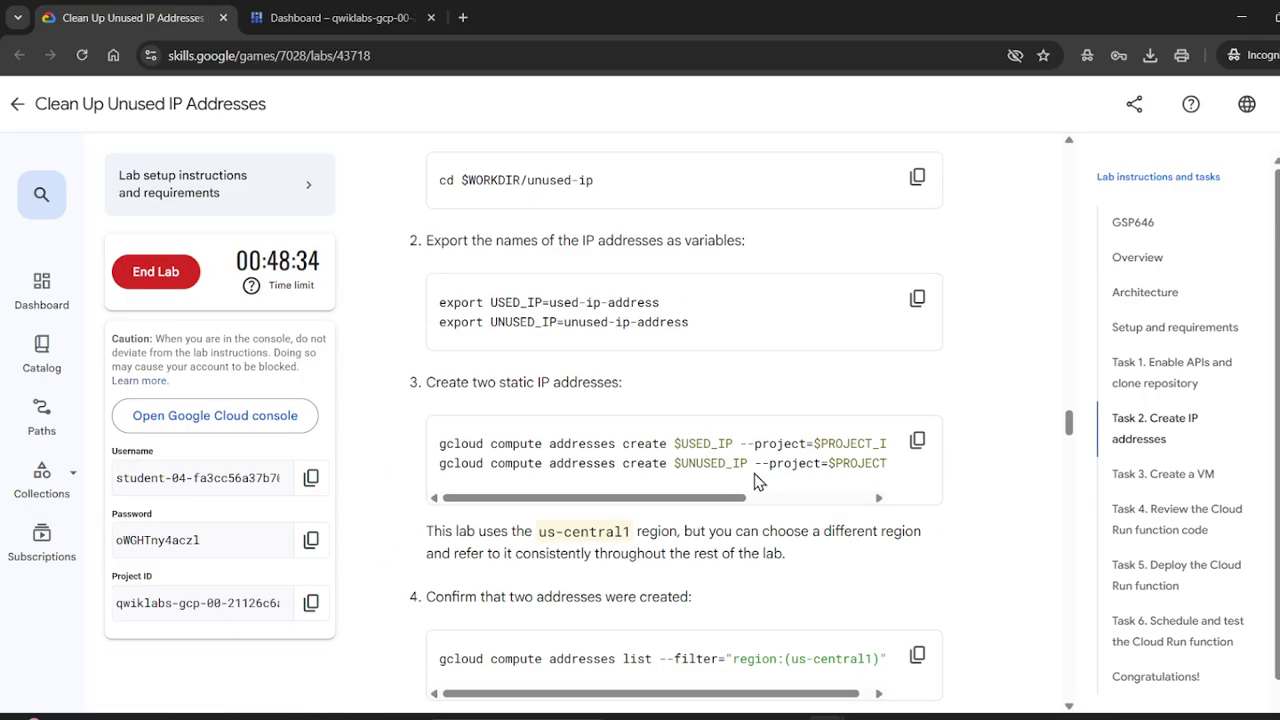
{"action": "scroll", "coordinate": [757, 481], "scroll_direction": "down", "scroll_amount": 4}
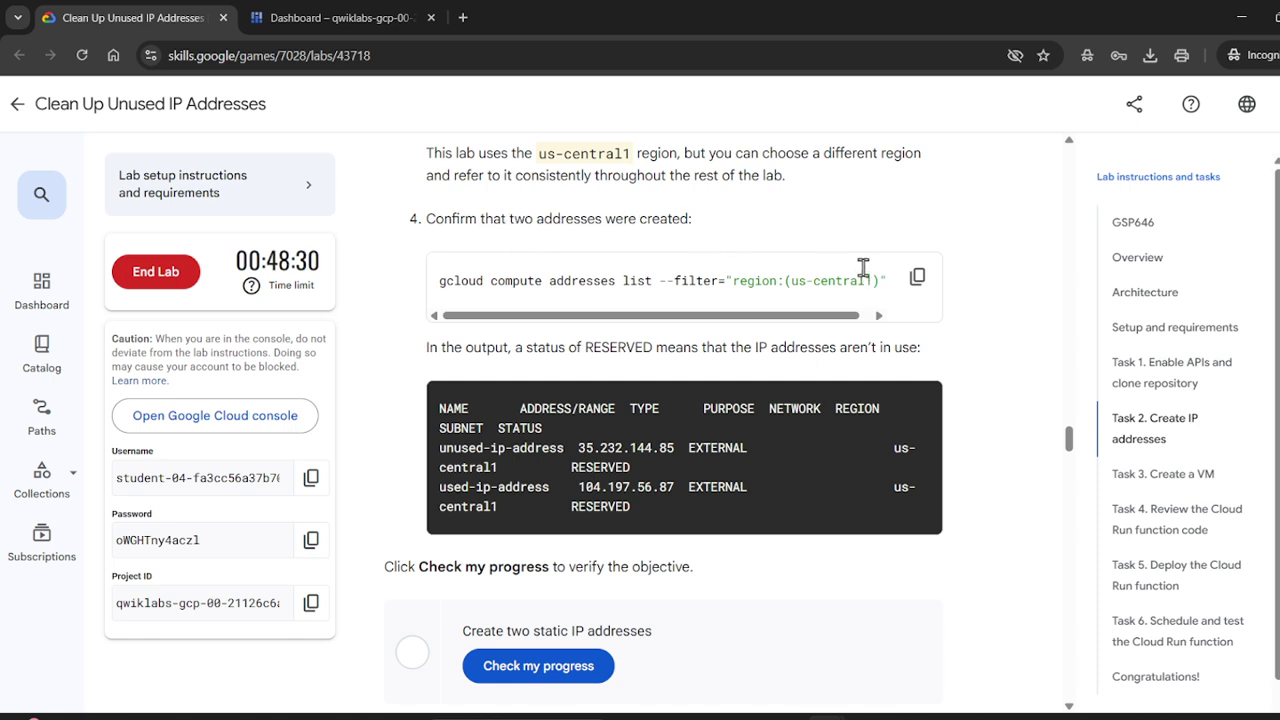
{"action": "left_click", "coordinate": [916, 280]}
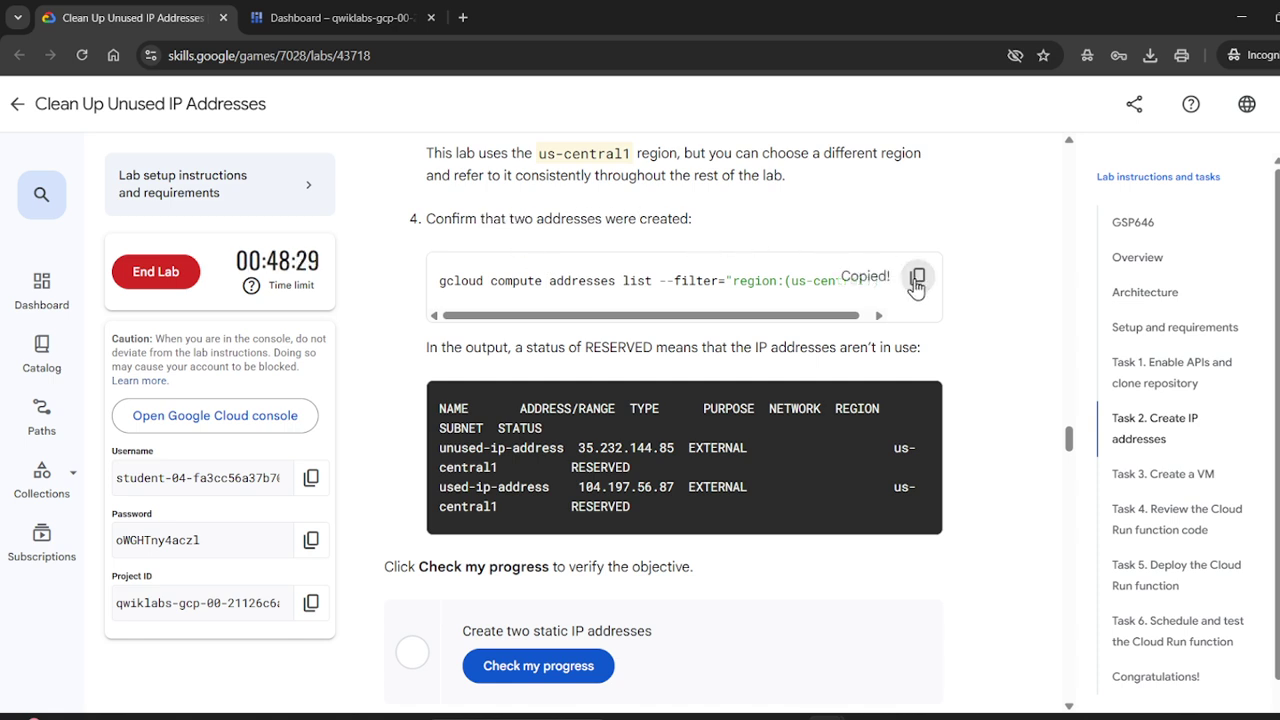
{"action": "left_click", "coordinate": [338, 15]}
{"action": "key", "text": "ctrl+v"}
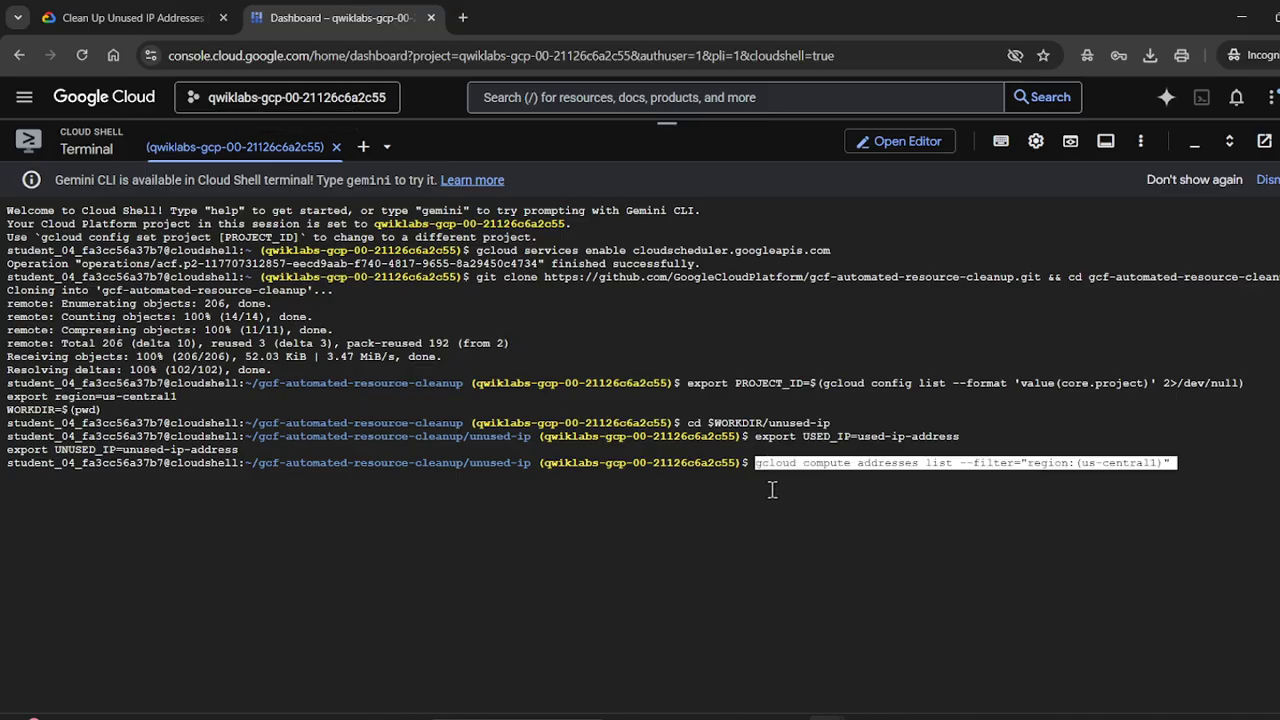
{"action": "key", "text": "Return"}
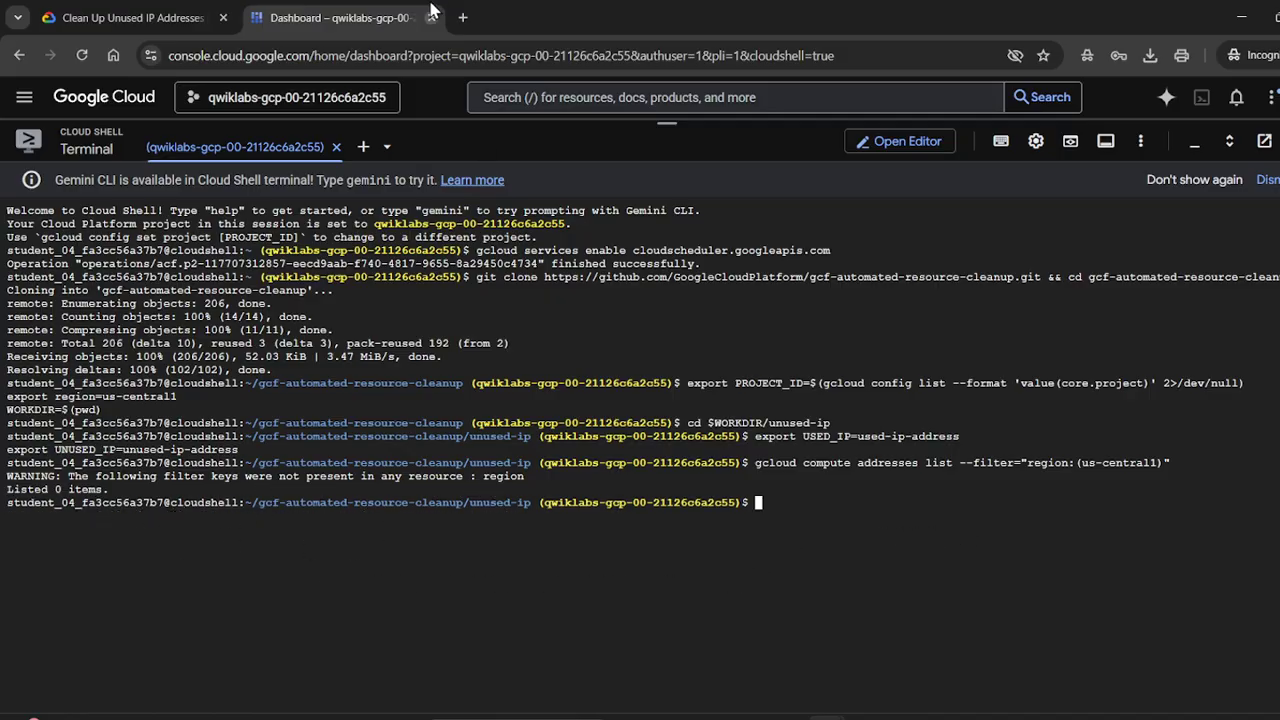
- Run the lab's gcloud compute addresses create commands in Cloud Shell to create the $USED_IP and $UNUSED_IP static addresses in us-central1
{"action": "left_click", "coordinate": [148, 20]}
{"action": "scroll", "coordinate": [689, 428], "scroll_direction": "up", "scroll_amount": 4}
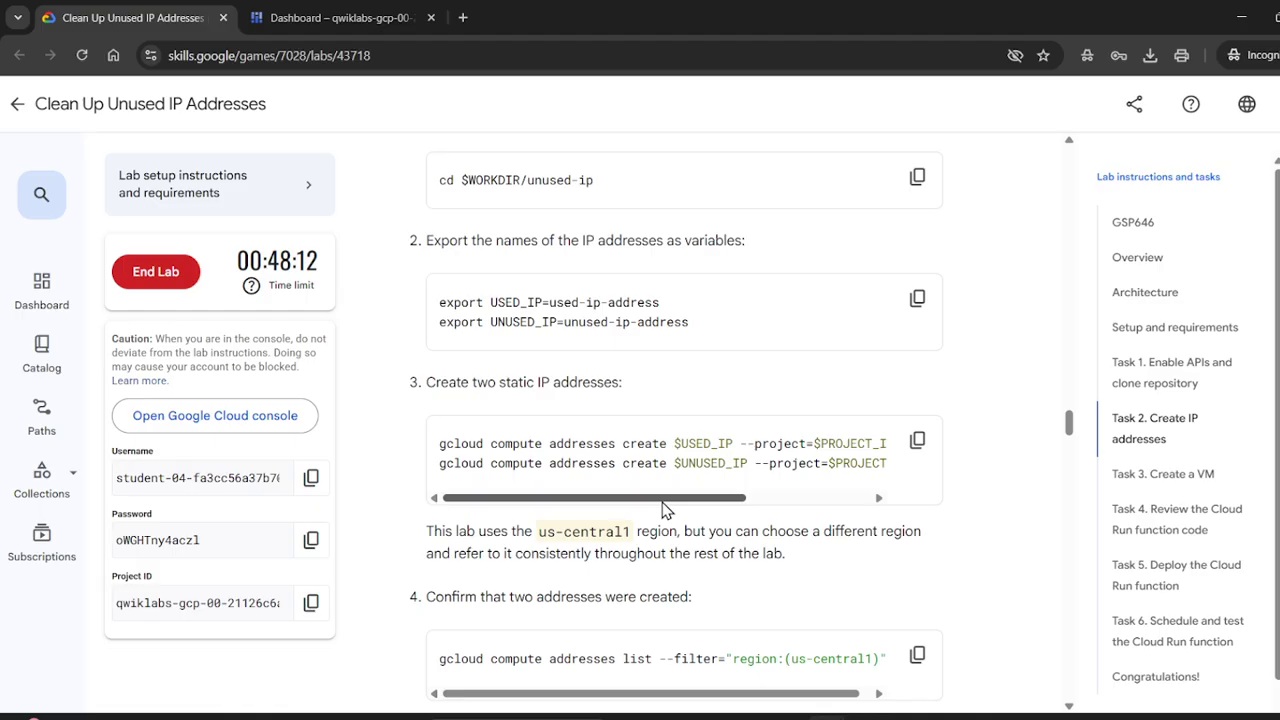
{"action": "left_click_drag", "start_coordinate": [704, 497], "coordinate": [829, 502]}
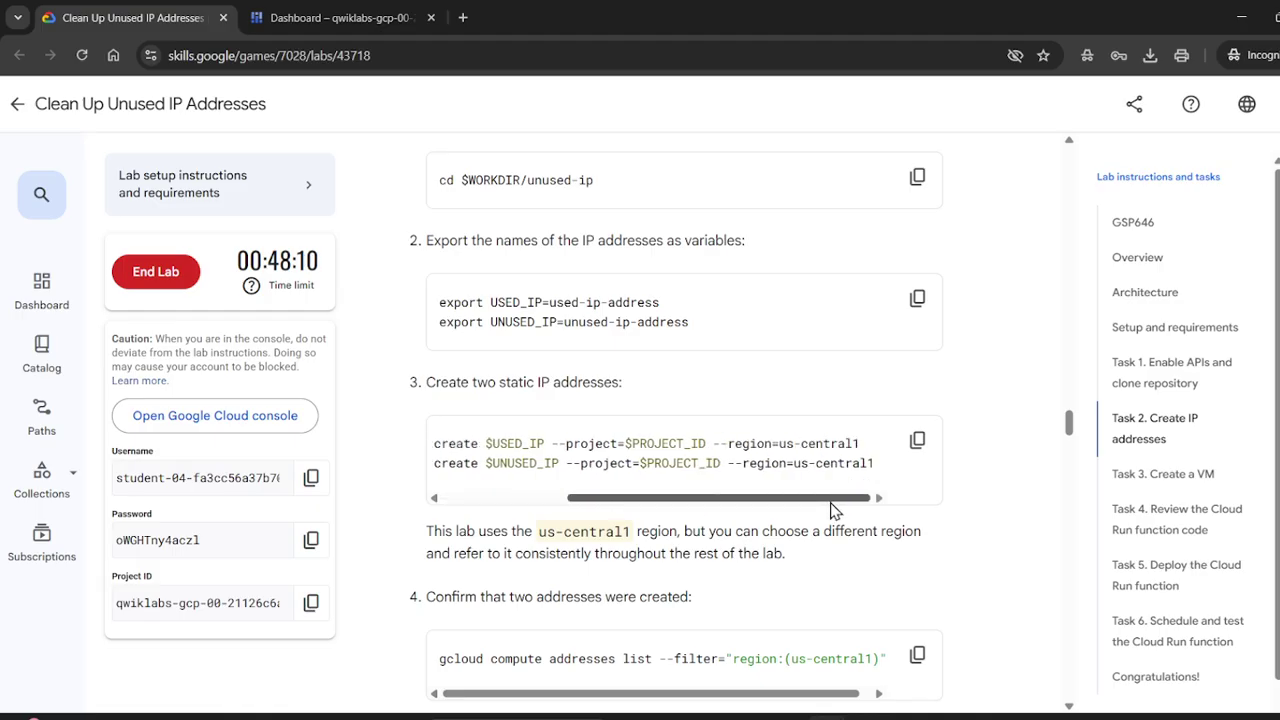
{"action": "scroll", "coordinate": [829, 505], "scroll_direction": "left", "scroll_amount": 4}
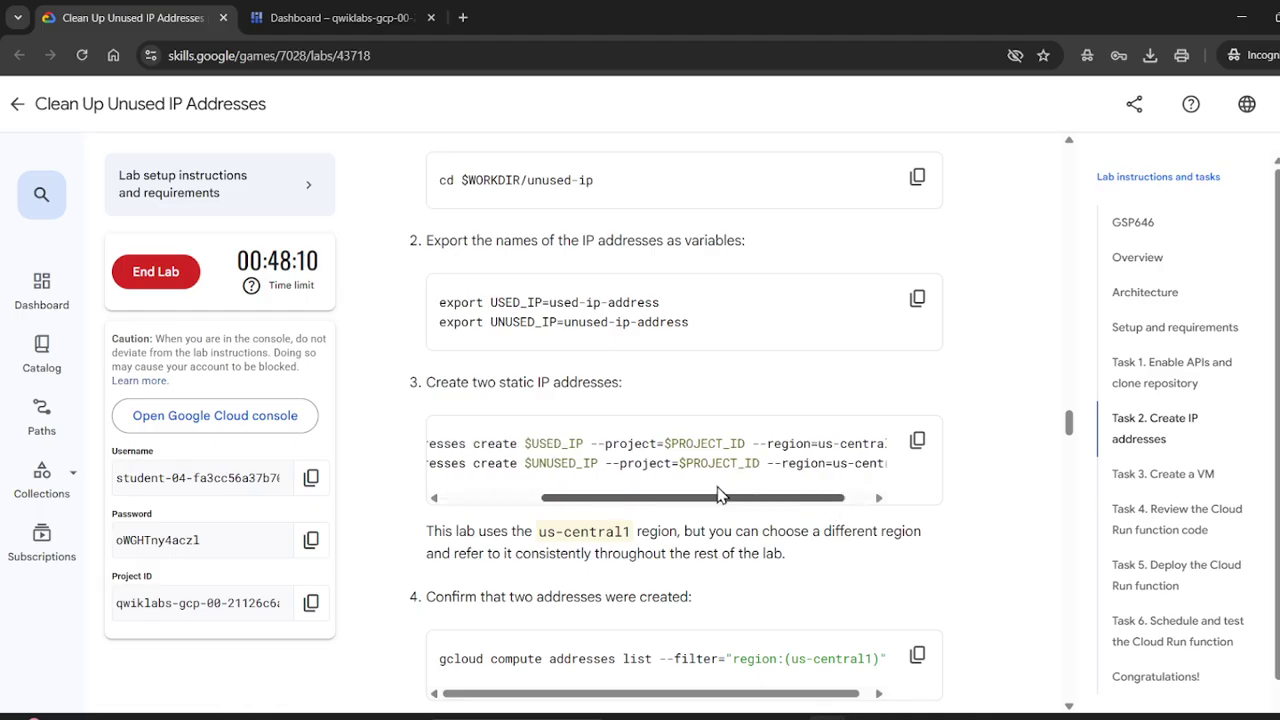
{"action": "left_click", "coordinate": [917, 441]}
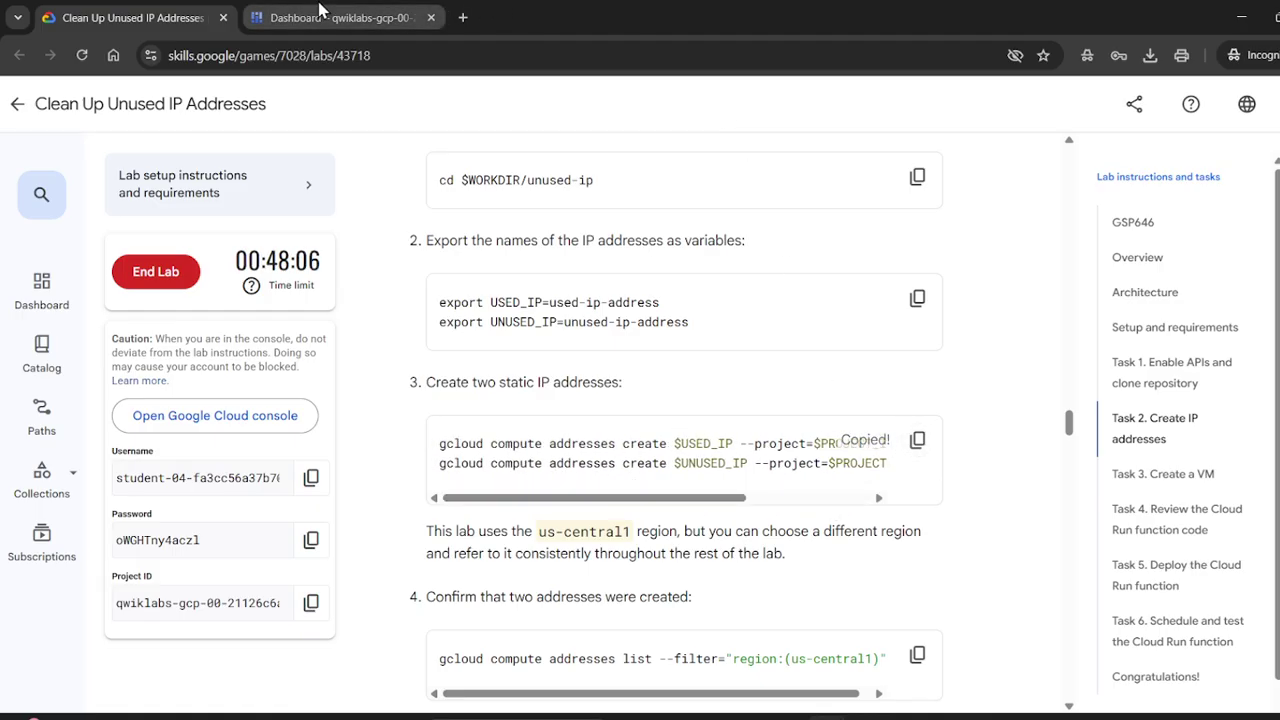
{"action": "left_click", "coordinate": [418, 14]}
{"action": "key", "text": "ctrl+v"}
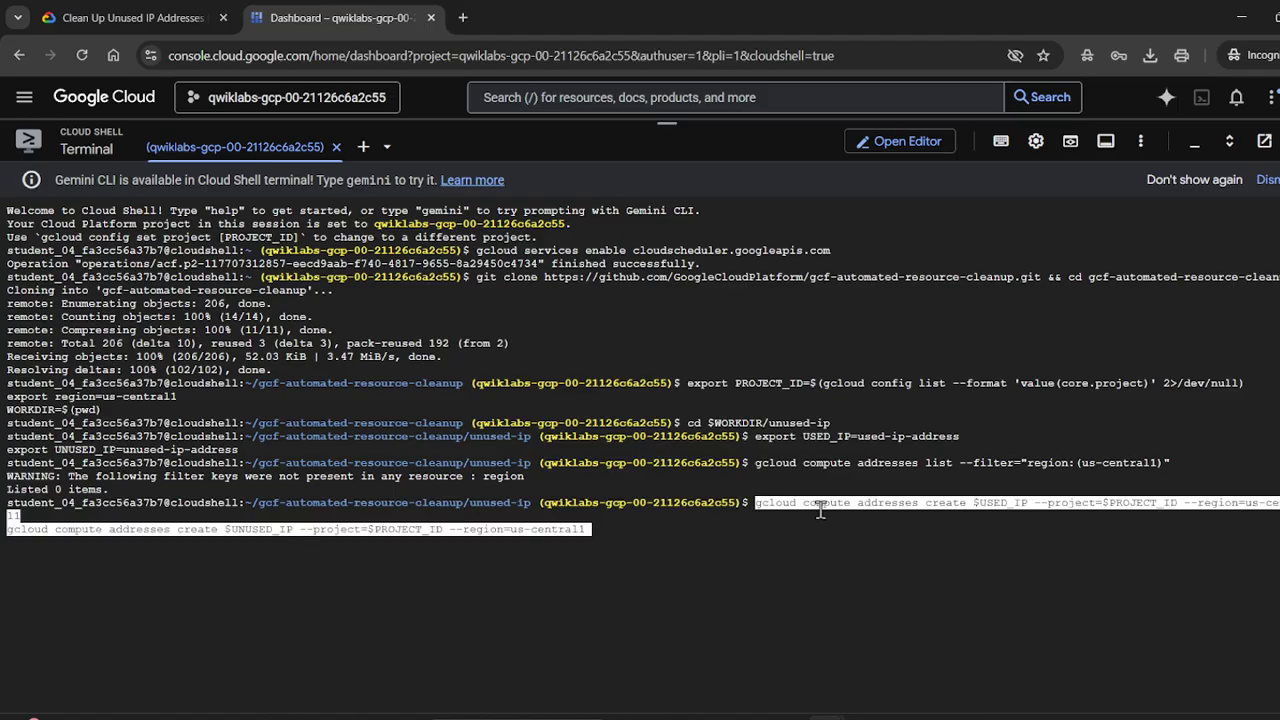
{"action": "key", "text": "Return"}
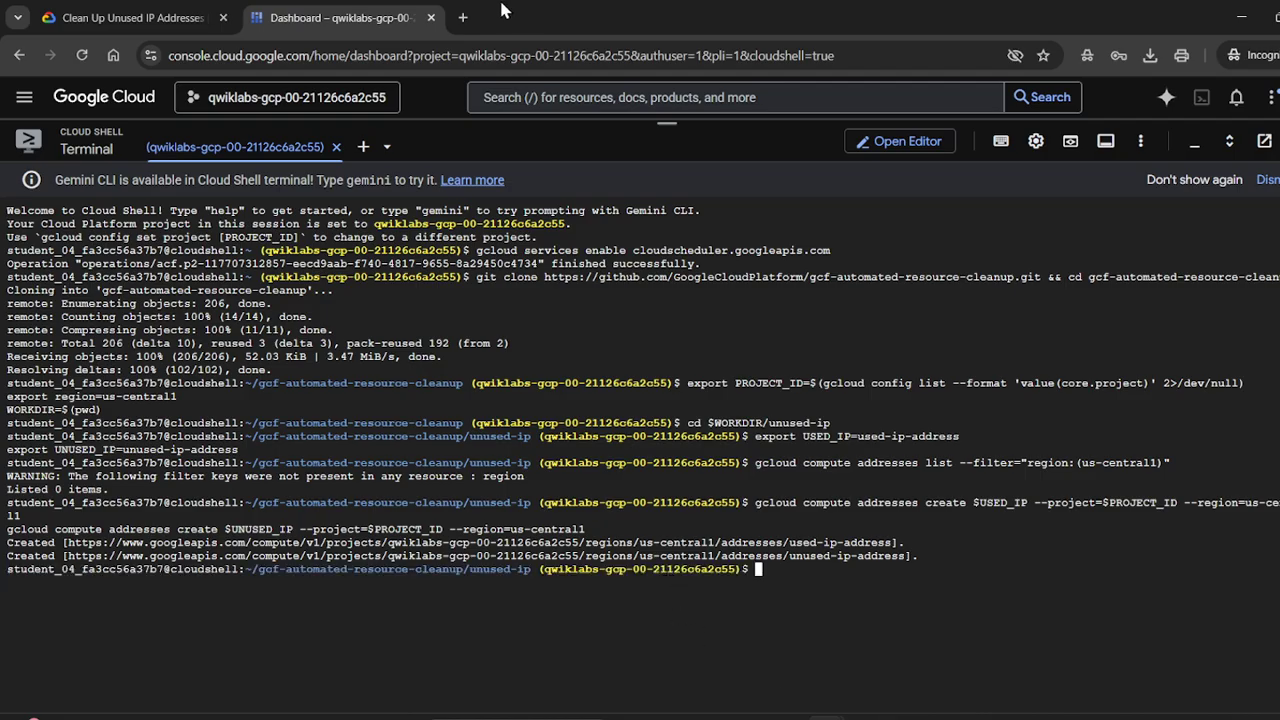
- List the us-central1 addresses in Cloud Shell with the lab's step 4 command to confirm that both static IPs were created
{"action": "left_click", "coordinate": [150, 17]}
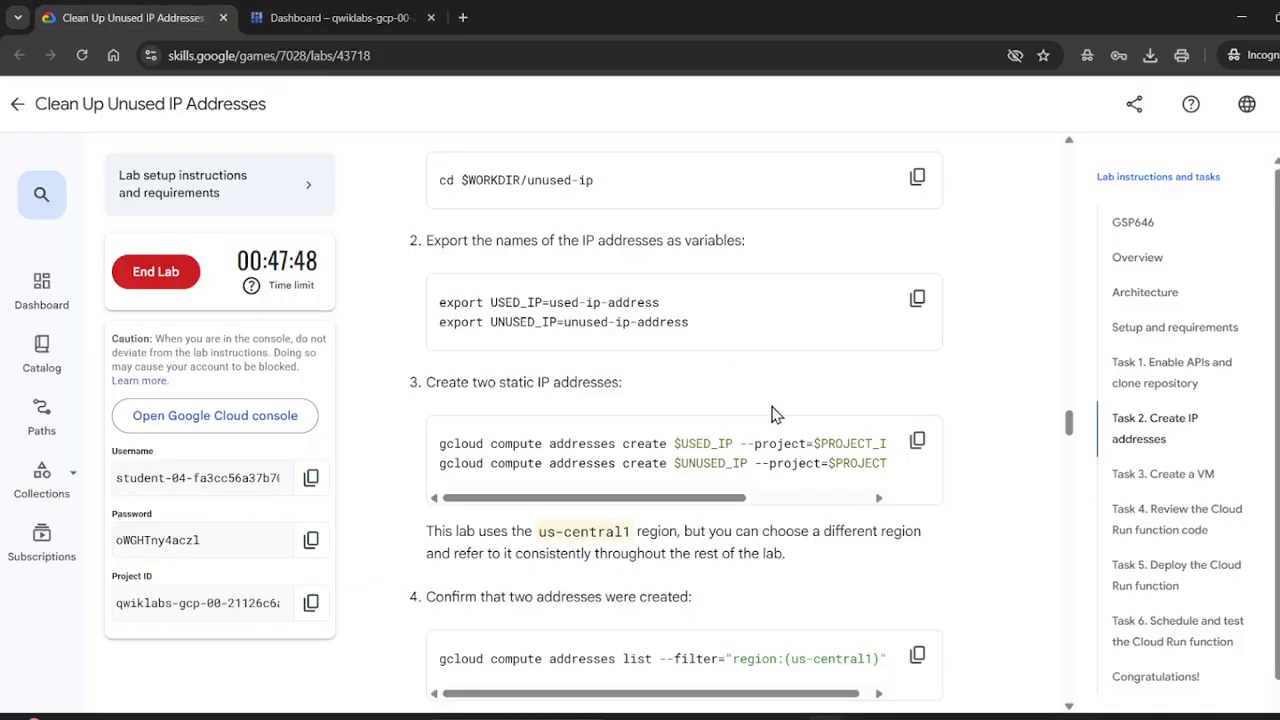
{"action": "scroll", "coordinate": [775, 413], "scroll_direction": "down", "scroll_amount": 4}
{"action": "left_click", "coordinate": [917, 277]}
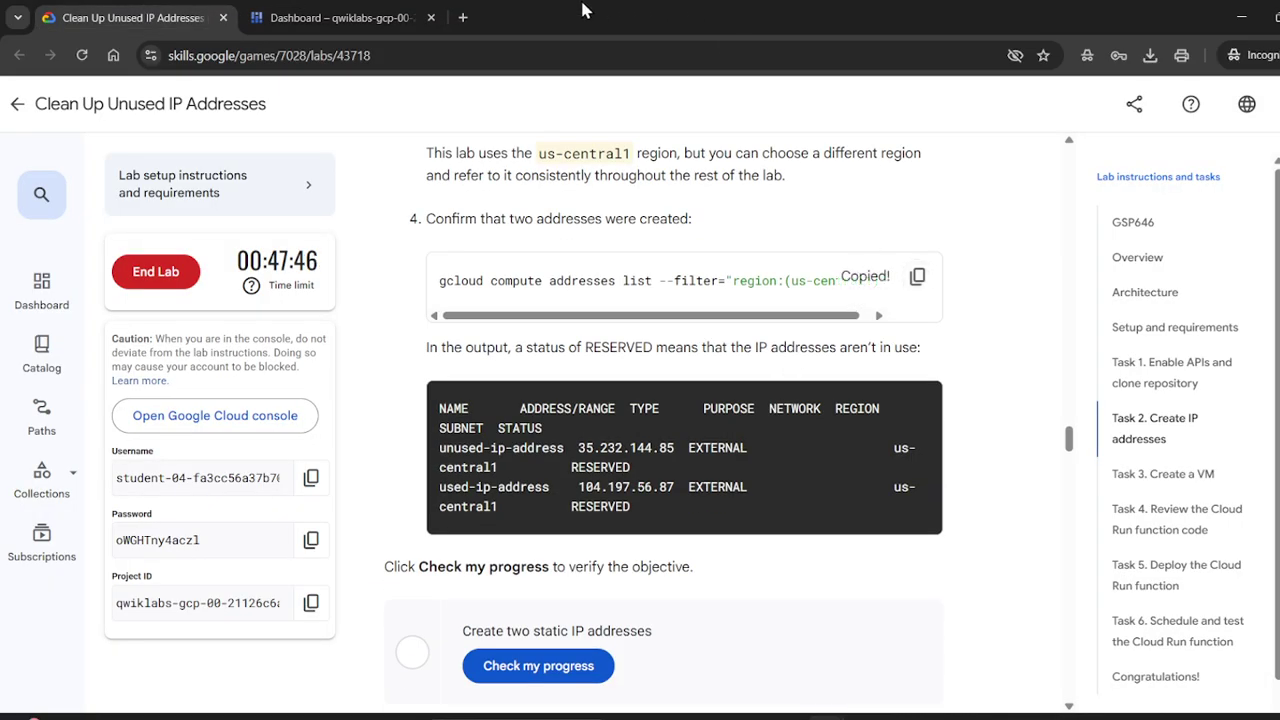
{"action": "left_click", "coordinate": [358, 14]}
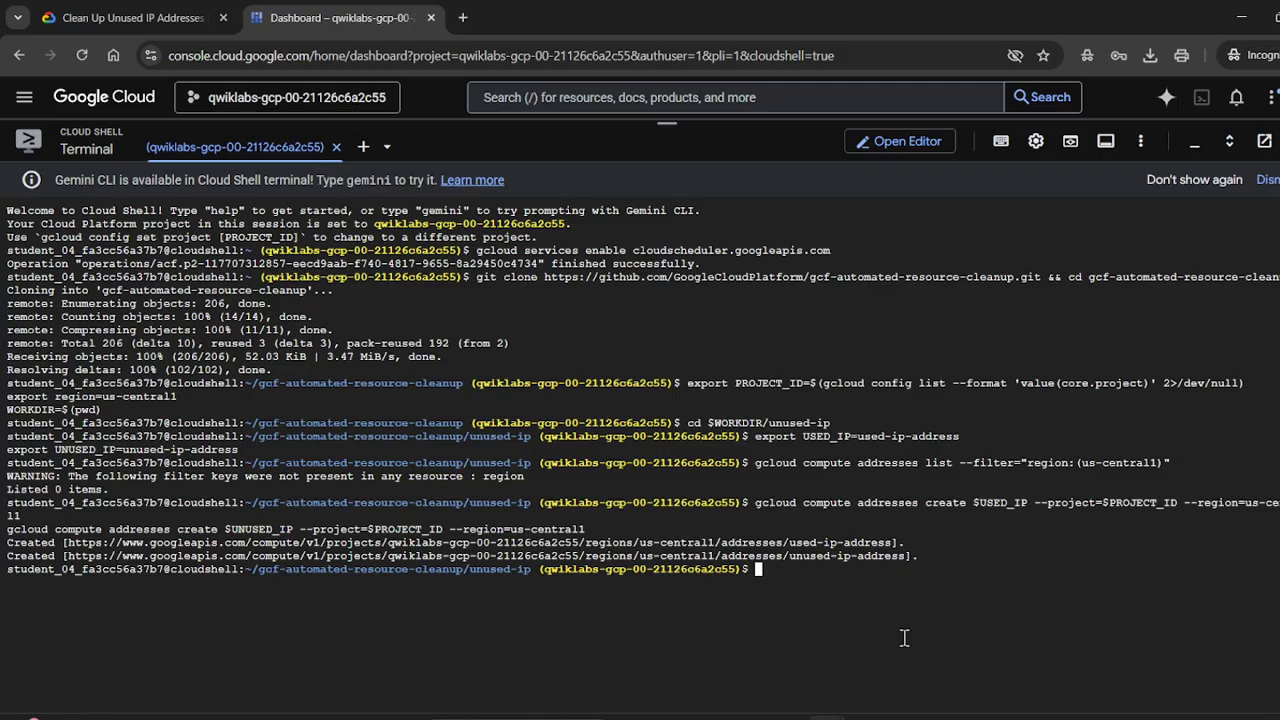
{"action": "key", "text": "ctrl+v"}
{"action": "key", "text": "Return"}
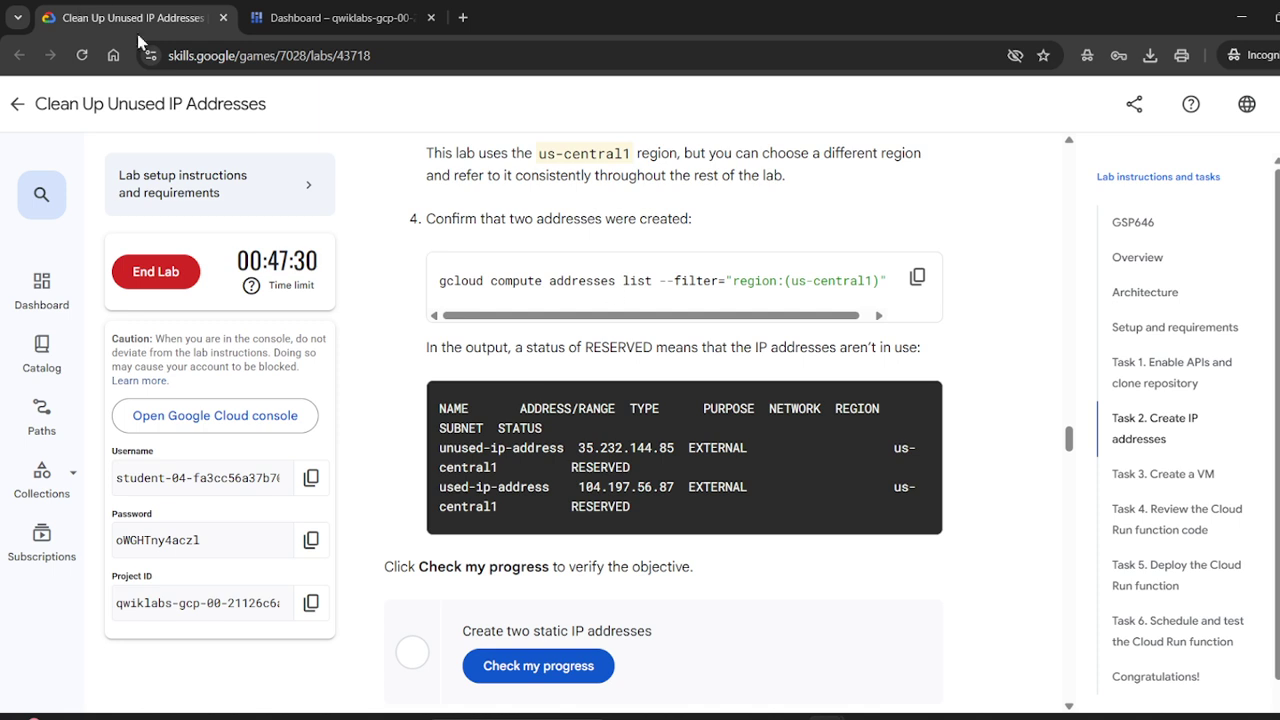
- Check the lab progress for the "Create two static IP addresses" objective in Task 2
{"action": "left_click", "coordinate": [130, 17]}
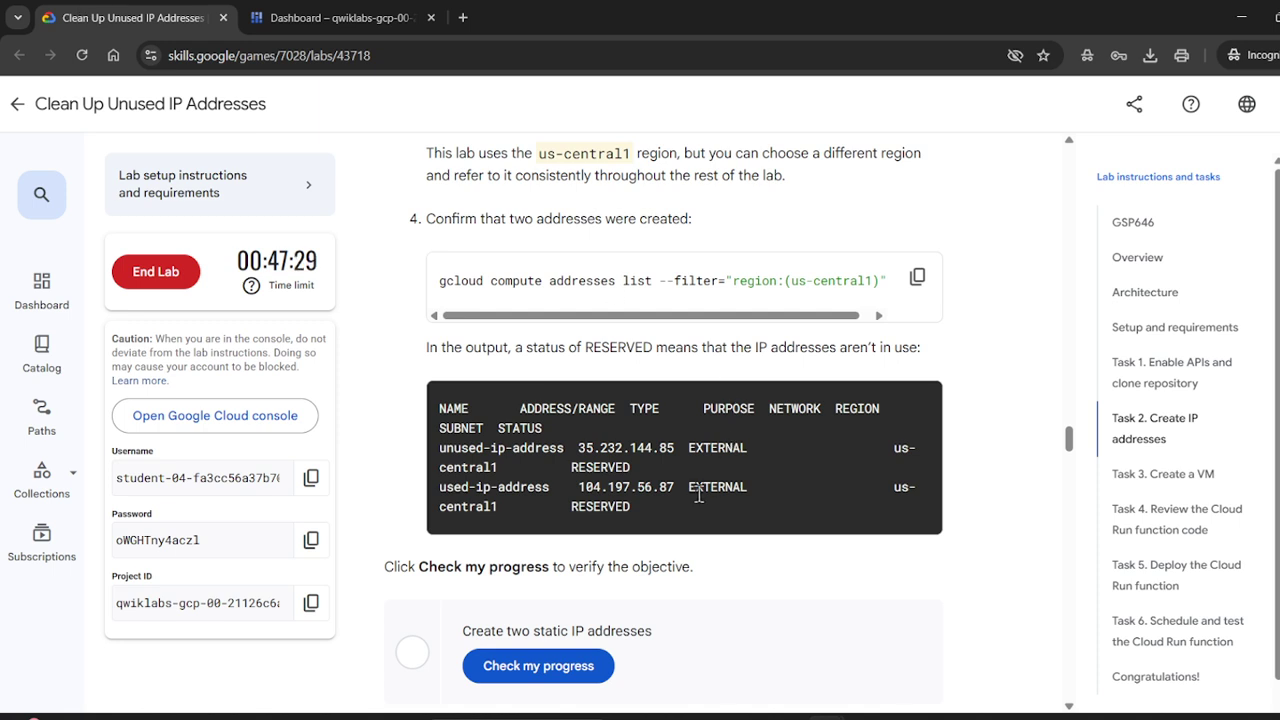
{"action": "left_click", "coordinate": [538, 675]}
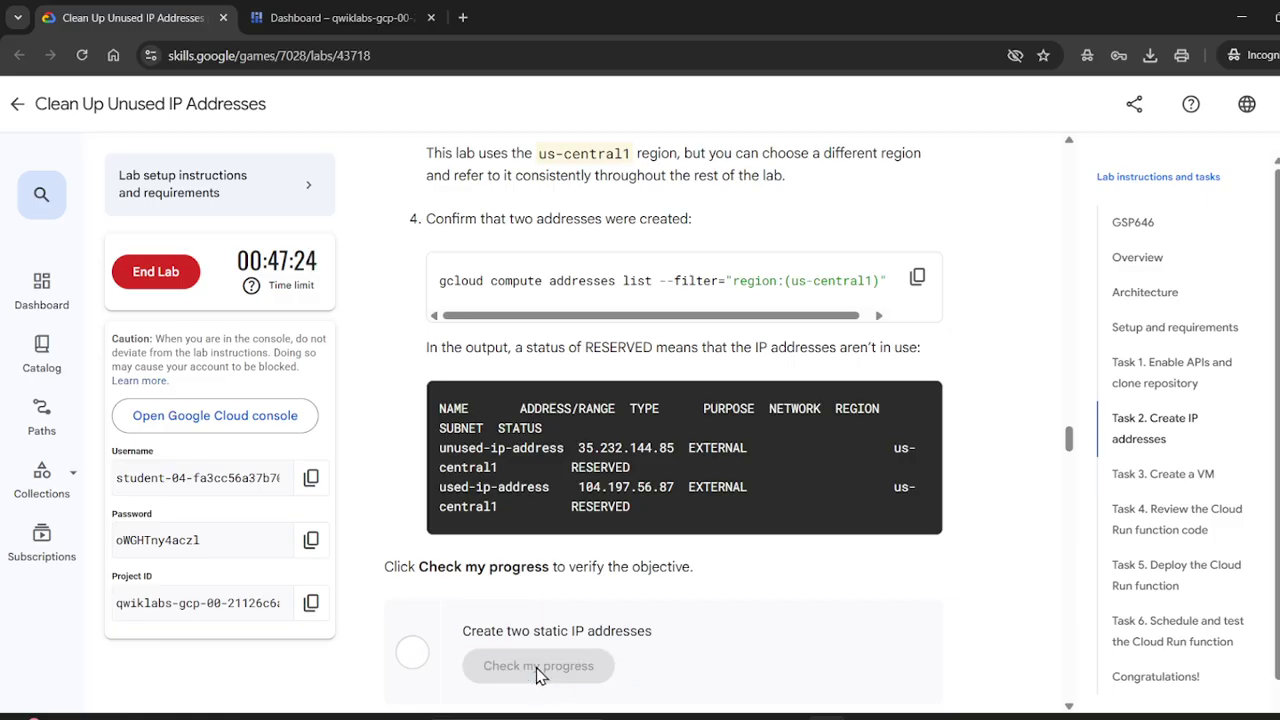
{"action": "scroll", "coordinate": [543, 655], "scroll_direction": "down", "scroll_amount": 4}
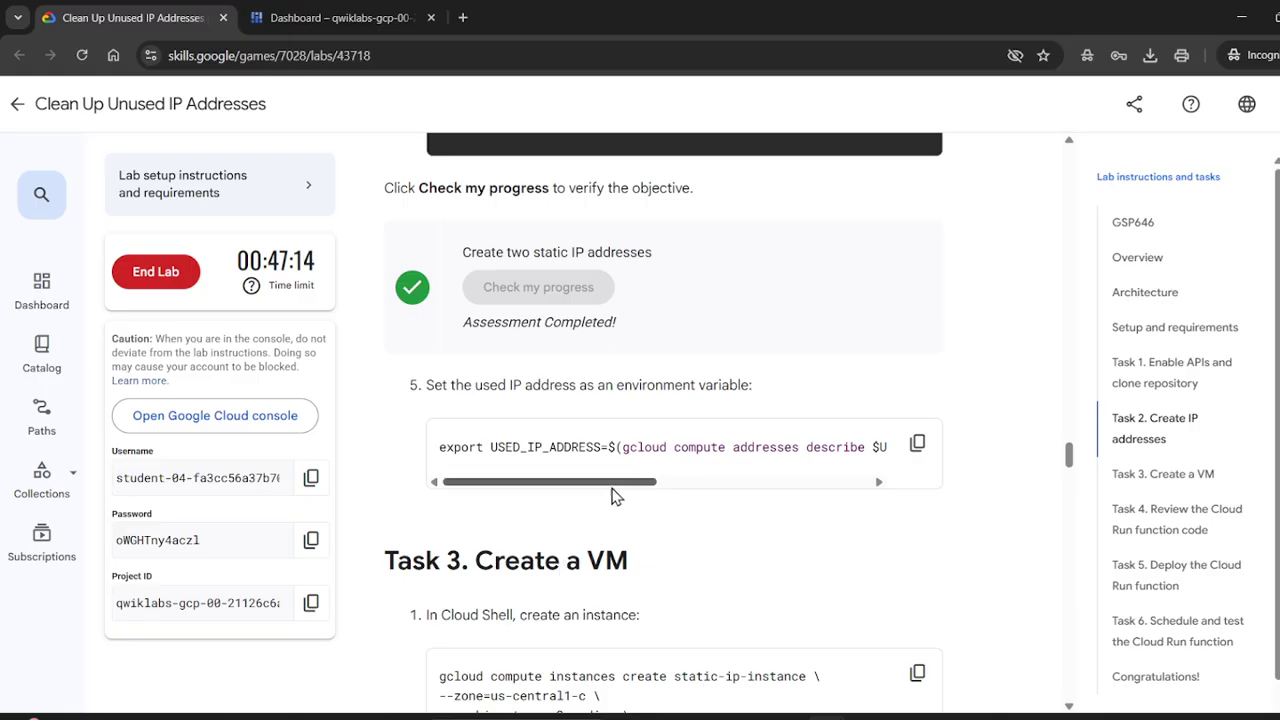
- Run the lab's step 5 export command in Cloud Shell to set USED_IP_ADDRESS from the described $USED_IP address
{"action": "left_click_drag", "start_coordinate": [613, 483], "coordinate": [524, 481]}
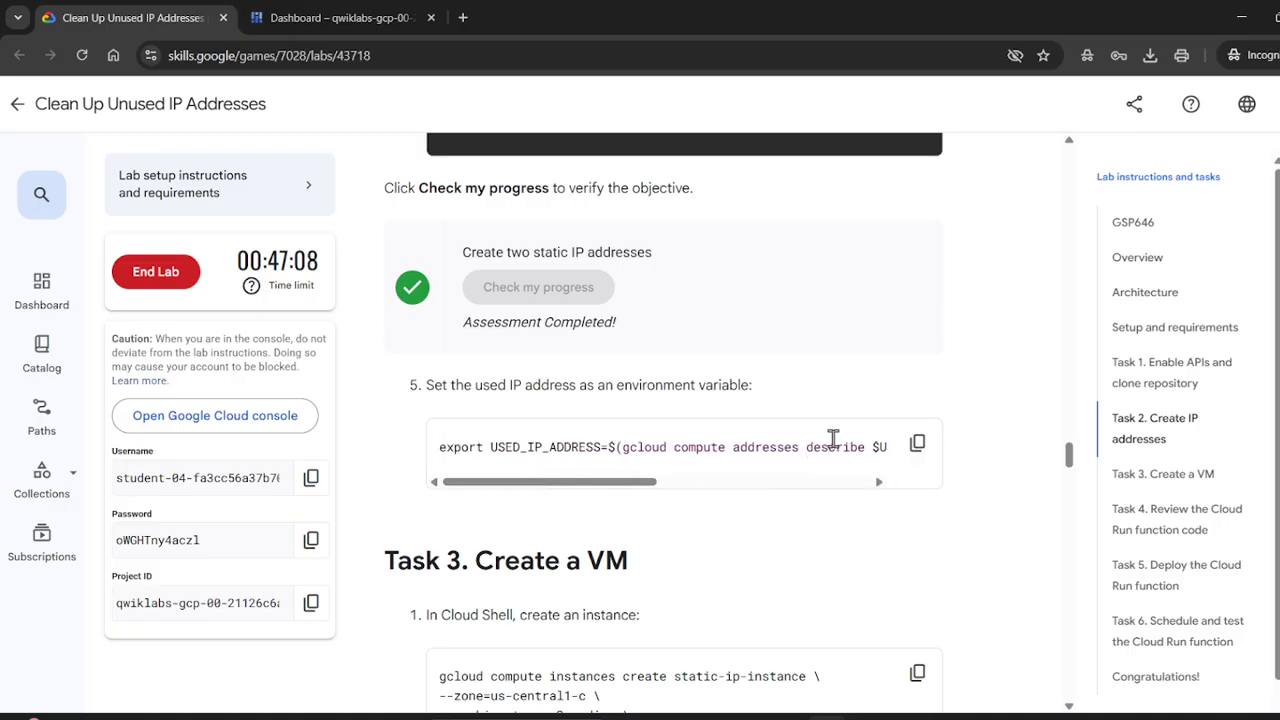
{"action": "left_click", "coordinate": [917, 443]}
{"action": "left_click", "coordinate": [348, 12]}
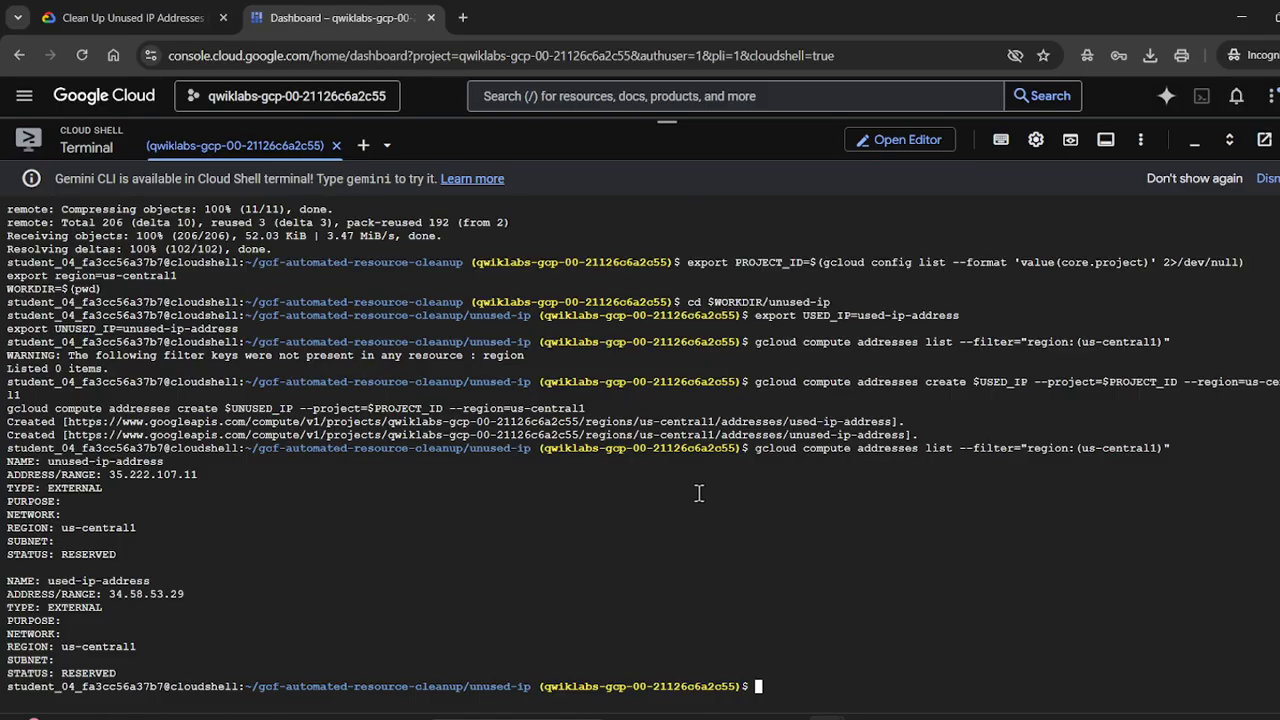
{"action": "key", "text": "ctrl+v"}
{"action": "key", "text": "Return"}
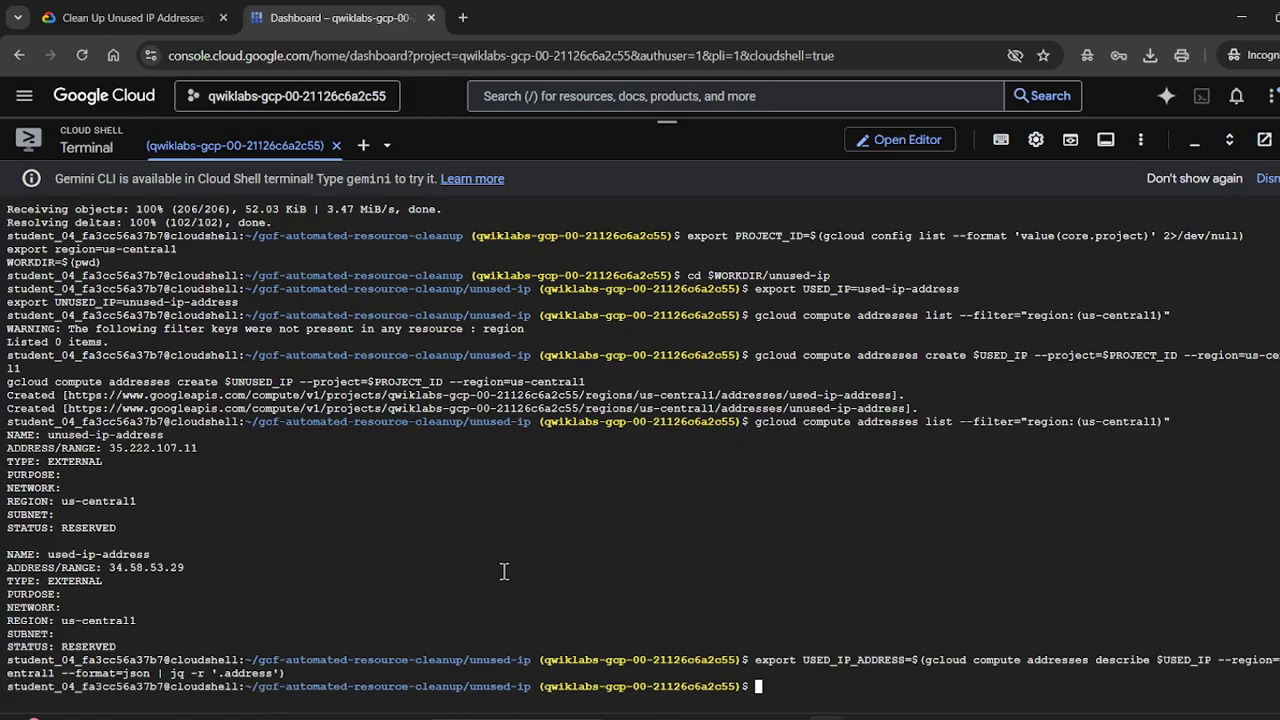
- Run the lab's Task 3 command in Cloud Shell to create the e2-medium VM static-ip-instance in us-central1-c with the $USED_IP_ADDRESS address
{"action": "left_click", "coordinate": [215, 17]}
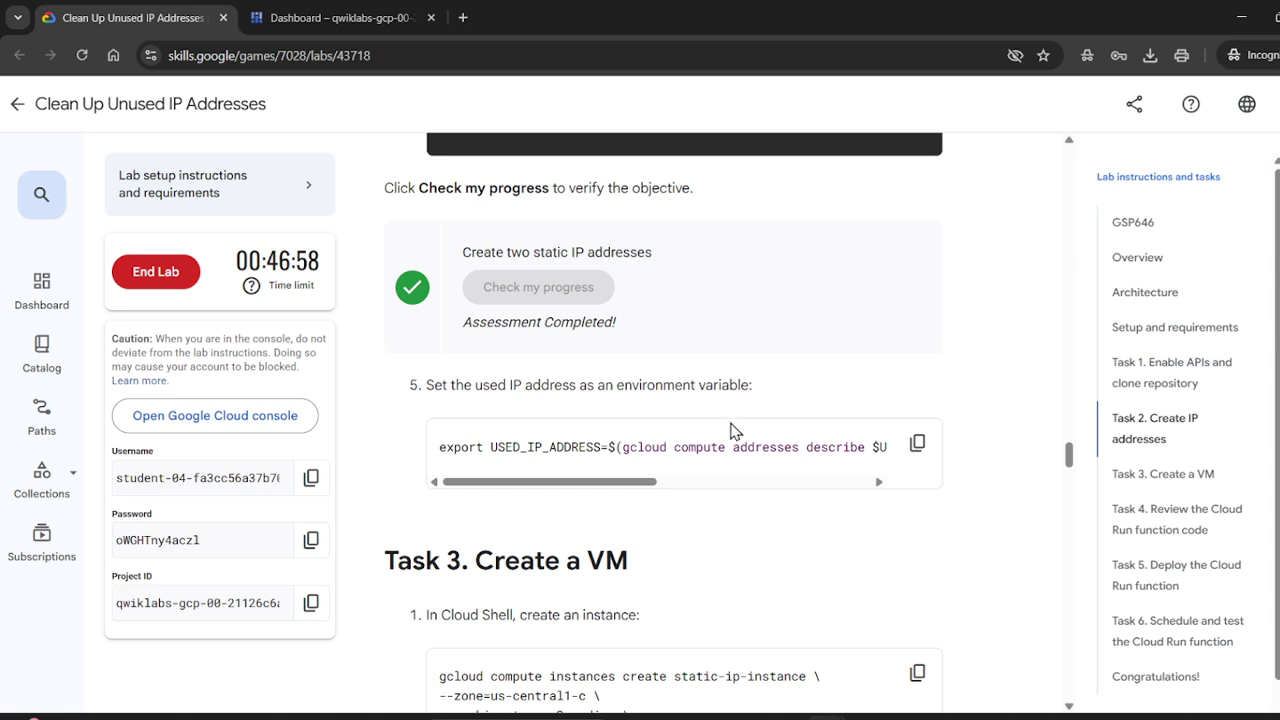
{"action": "scroll", "coordinate": [676, 480], "scroll_direction": "down", "scroll_amount": 4}
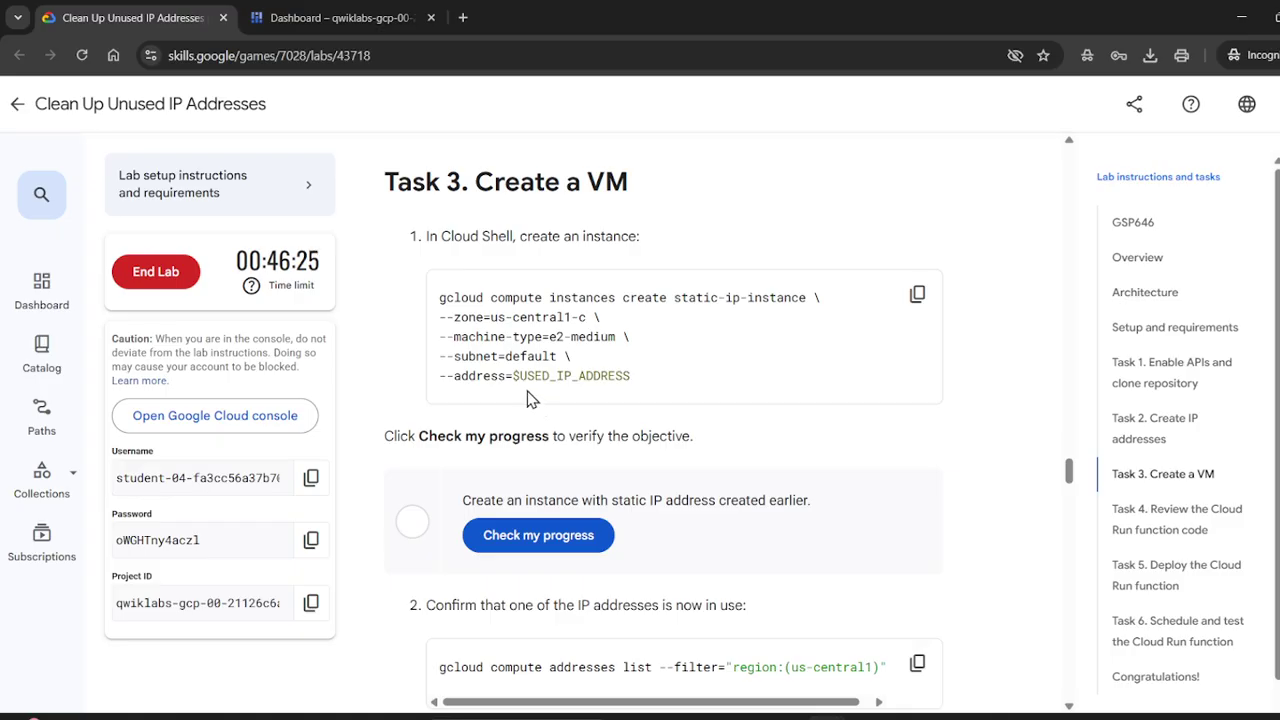
{"action": "left_click", "coordinate": [916, 293]}
{"action": "left_click", "coordinate": [320, 17]}
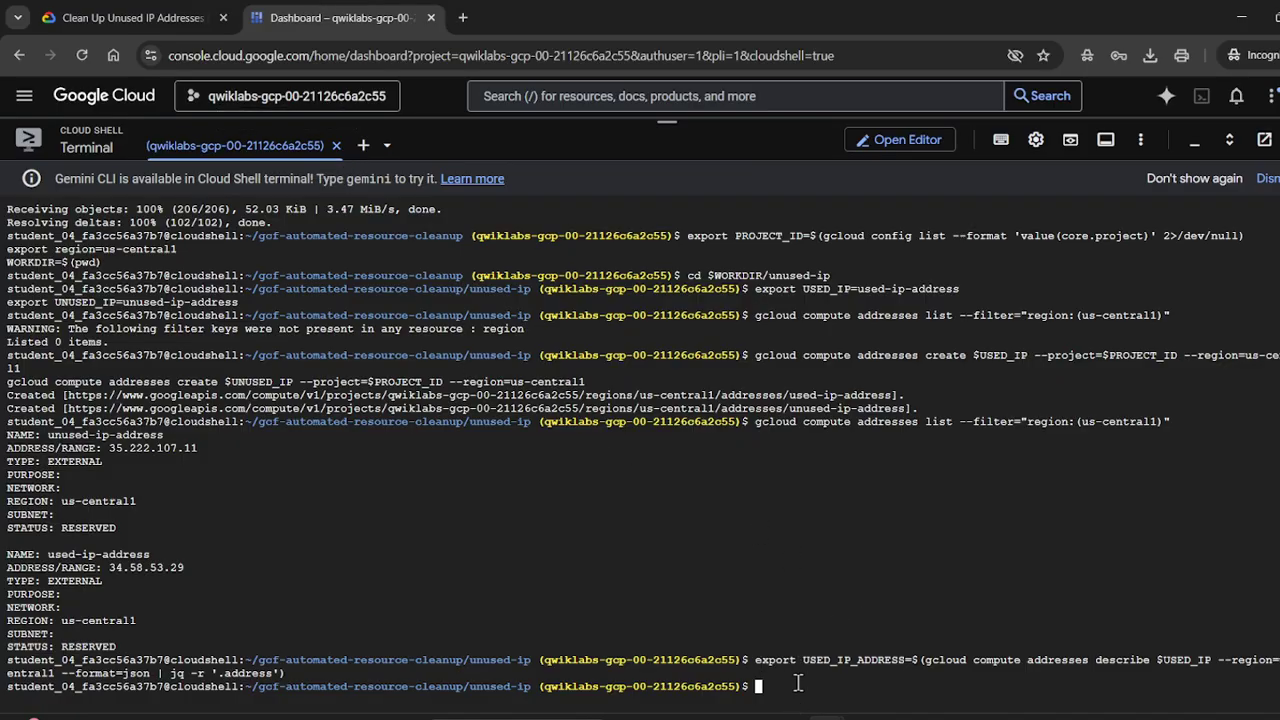
{"action": "key", "text": "ctrl+v"}
{"action": "key", "text": "Return"}
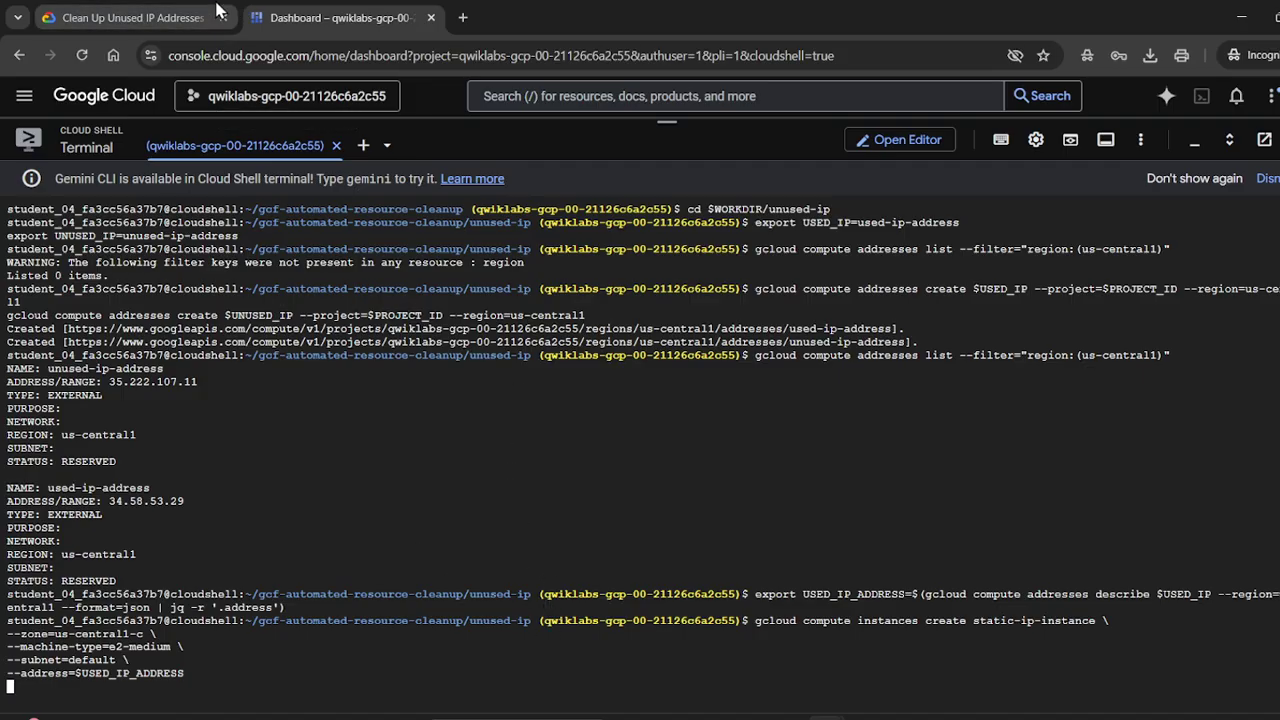
- Examine Task 3's step 2 command and its sample output for the status of the used and unused IP addresses
{"action": "left_click", "coordinate": [126, 17]}
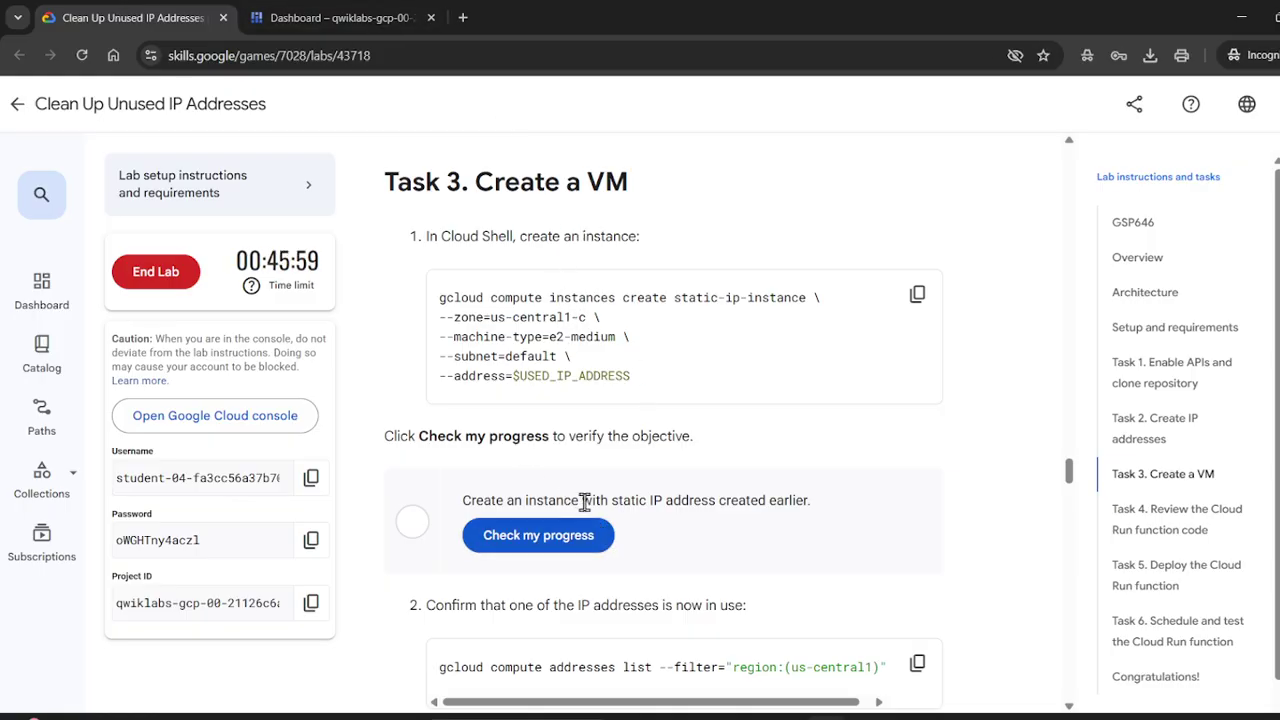
{"action": "scroll", "coordinate": [583, 502], "scroll_direction": "down", "scroll_amount": 4}
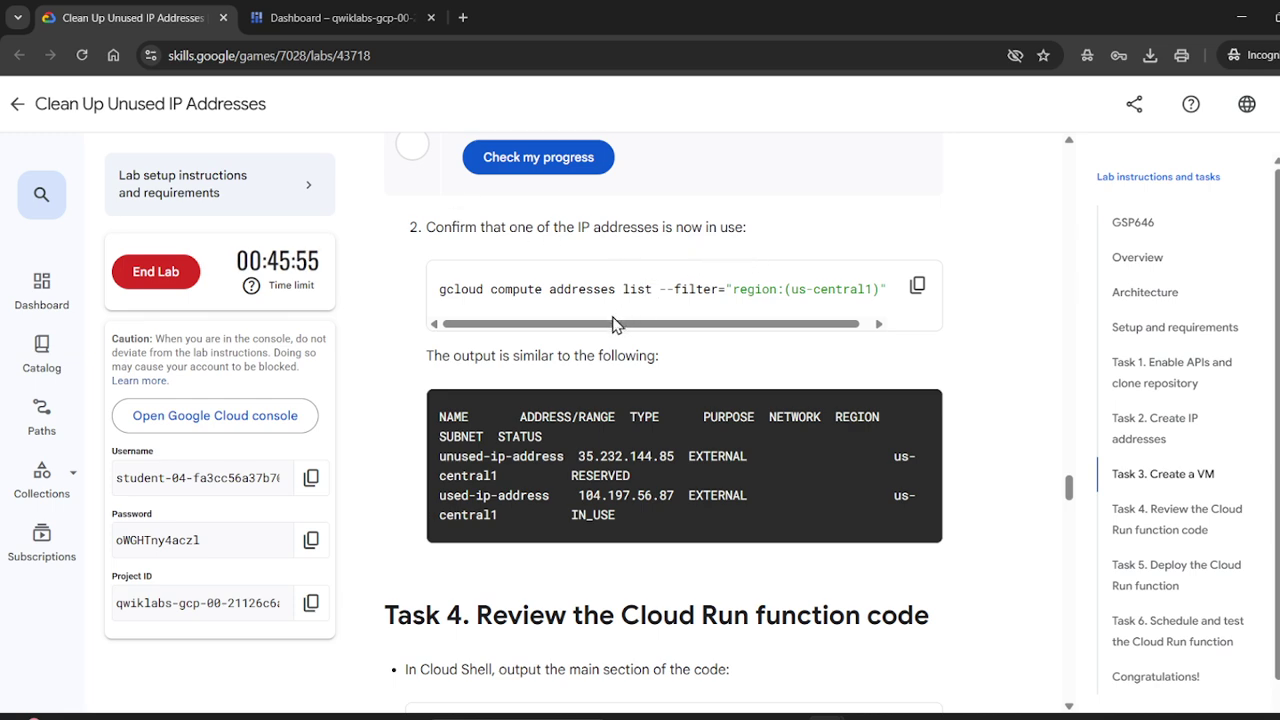
{"action": "left_click_drag", "start_coordinate": [537, 326], "coordinate": [505, 328]}
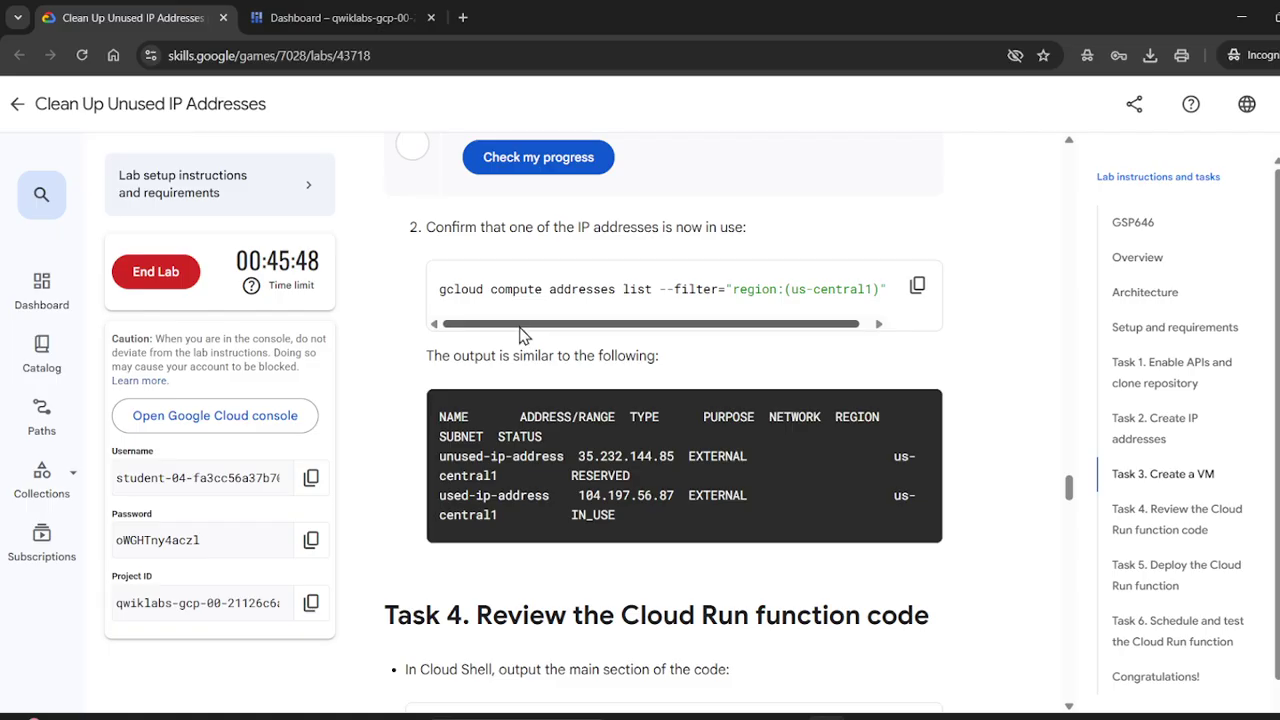
{"action": "left_click_drag", "start_coordinate": [542, 335], "coordinate": [730, 334]}
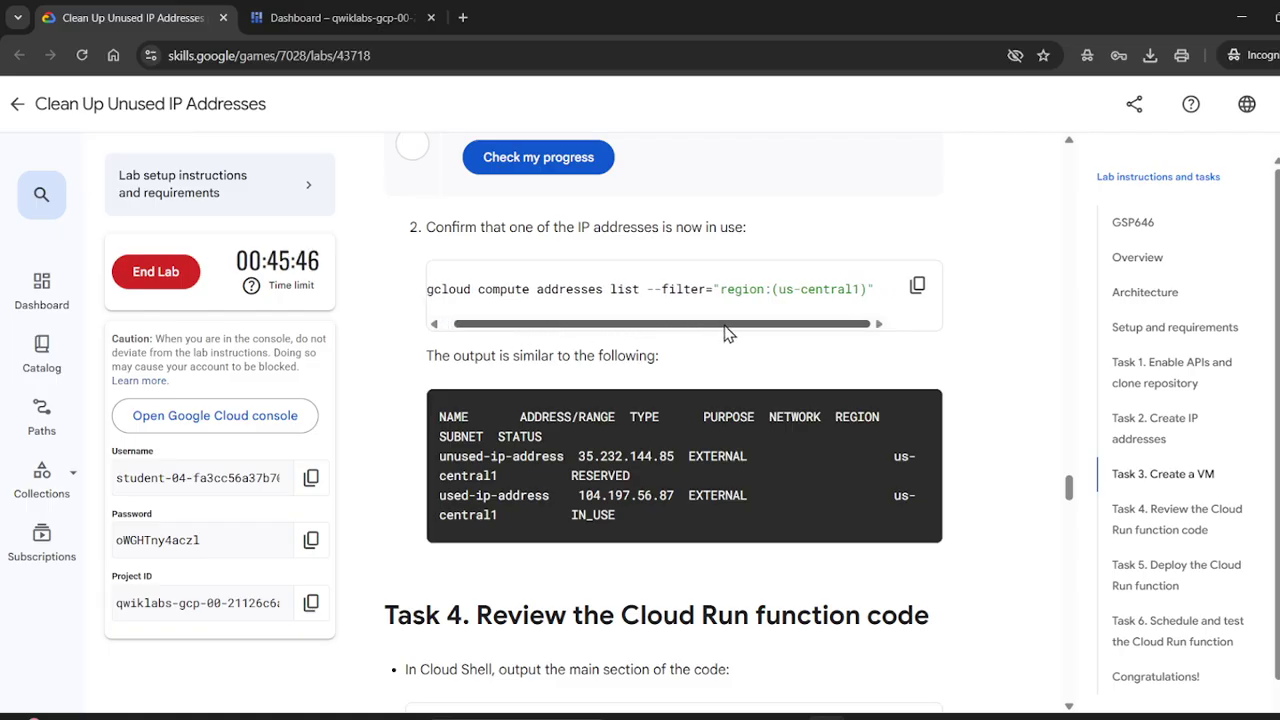
{"action": "left_click_drag", "start_coordinate": [624, 327], "coordinate": [763, 320]}
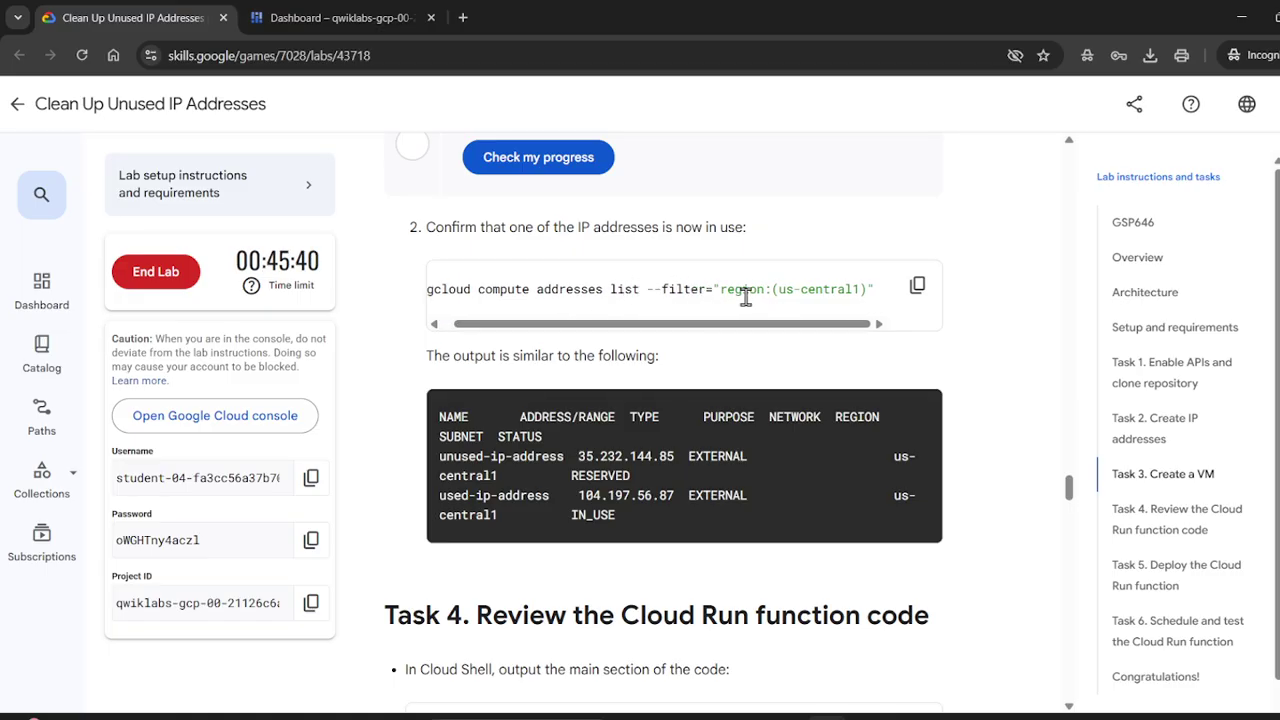
{"action": "left_click_drag", "start_coordinate": [757, 325], "coordinate": [643, 327]}
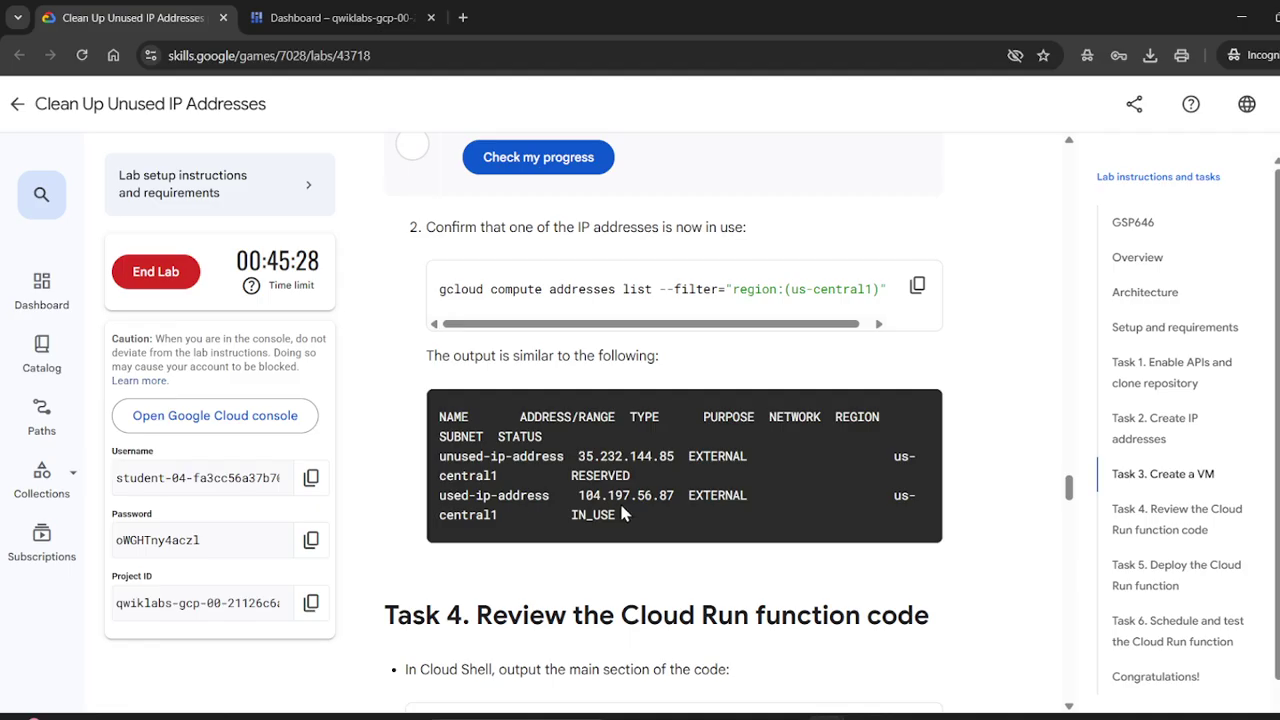
{"action": "left_click_drag", "start_coordinate": [580, 497], "coordinate": [714, 503]}
{"action": "left_click", "coordinate": [700, 528]}
{"action": "scroll", "coordinate": [675, 490], "scroll_direction": "down", "scroll_amount": 7}
{"action": "scroll", "coordinate": [690, 481], "scroll_direction": "up", "scroll_amount": 7}
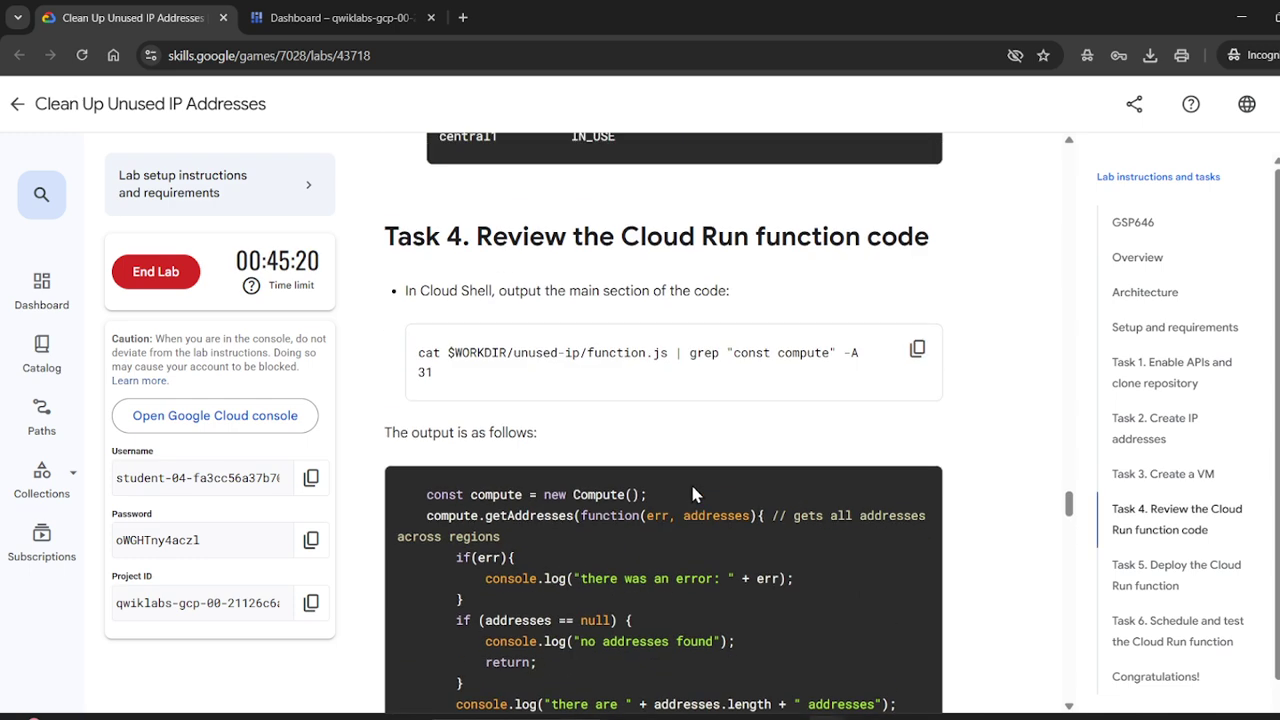
- List the us-central1 addresses in Cloud Shell with Task 3's step 2 command to check which static IP is in use
{"action": "left_click", "coordinate": [917, 285]}
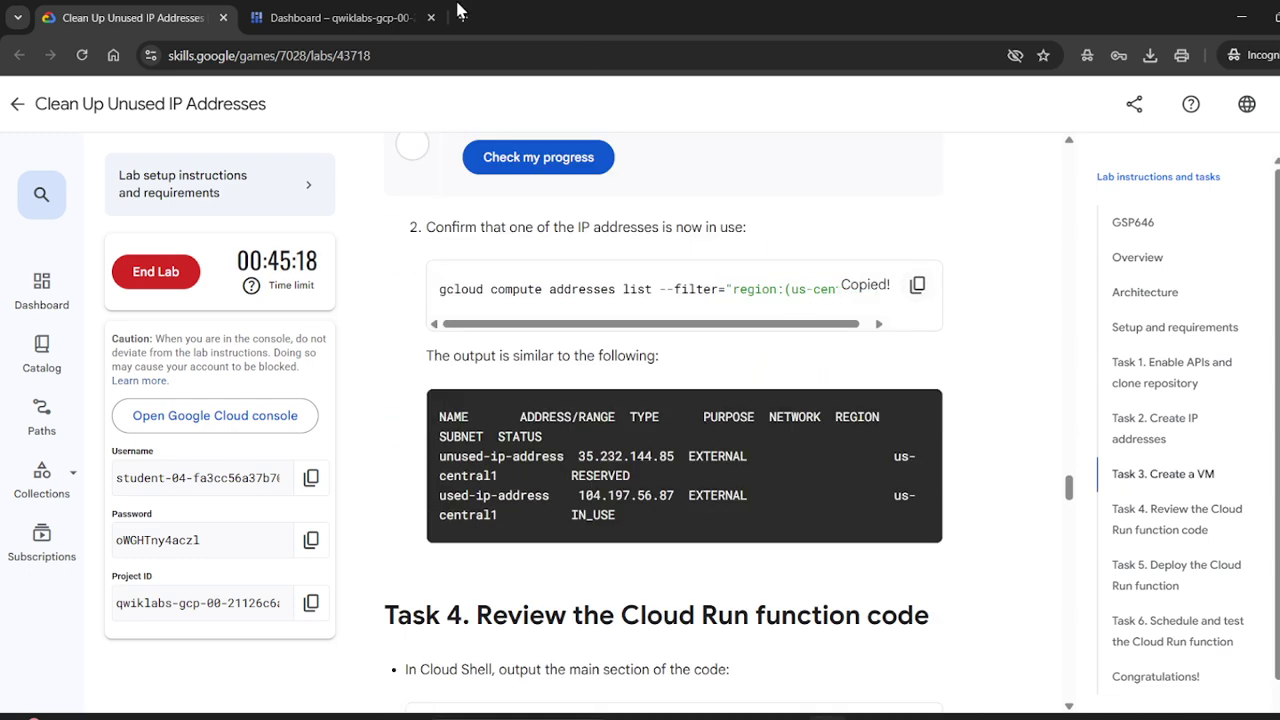
{"action": "left_click", "coordinate": [330, 17]}
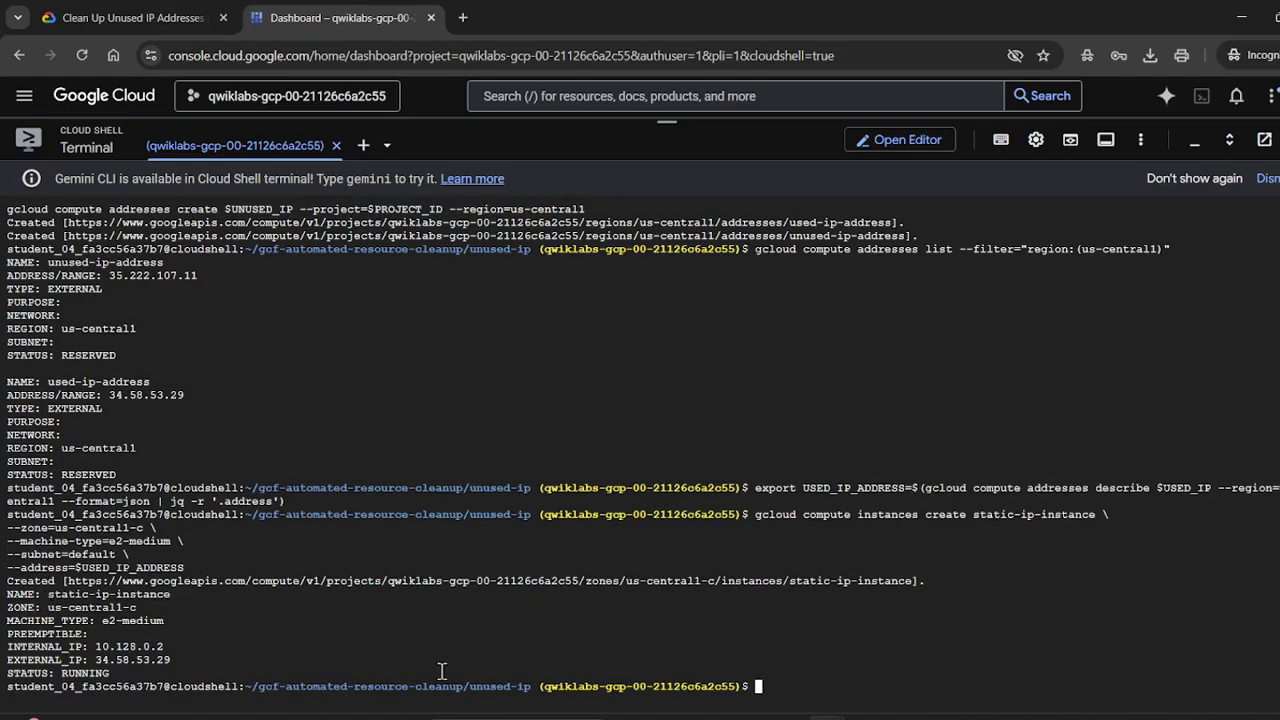
{"action": "key", "text": "ctrl+v"}
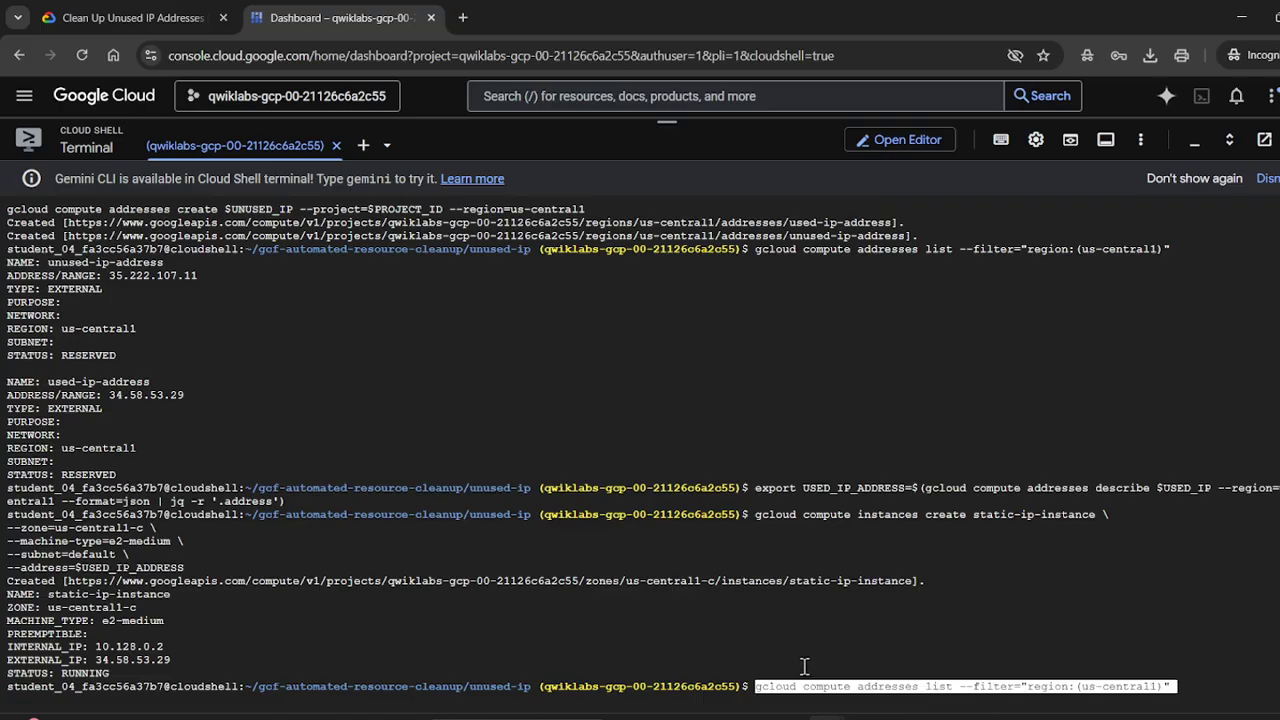
{"action": "key", "text": "Return"}
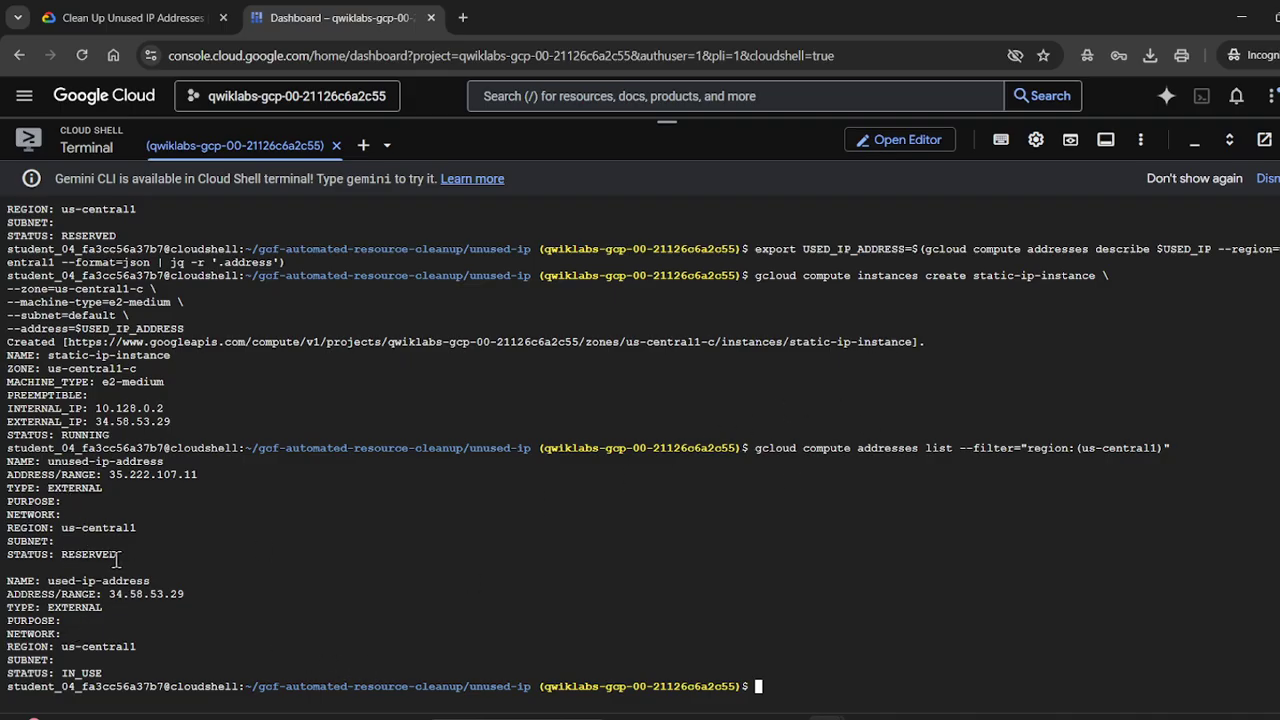
- Output the main section of unused-ip/function.js in Cloud Shell with Task 4's cat and grep "const compute" -A 31 command
{"action": "left_click", "coordinate": [130, 17]}
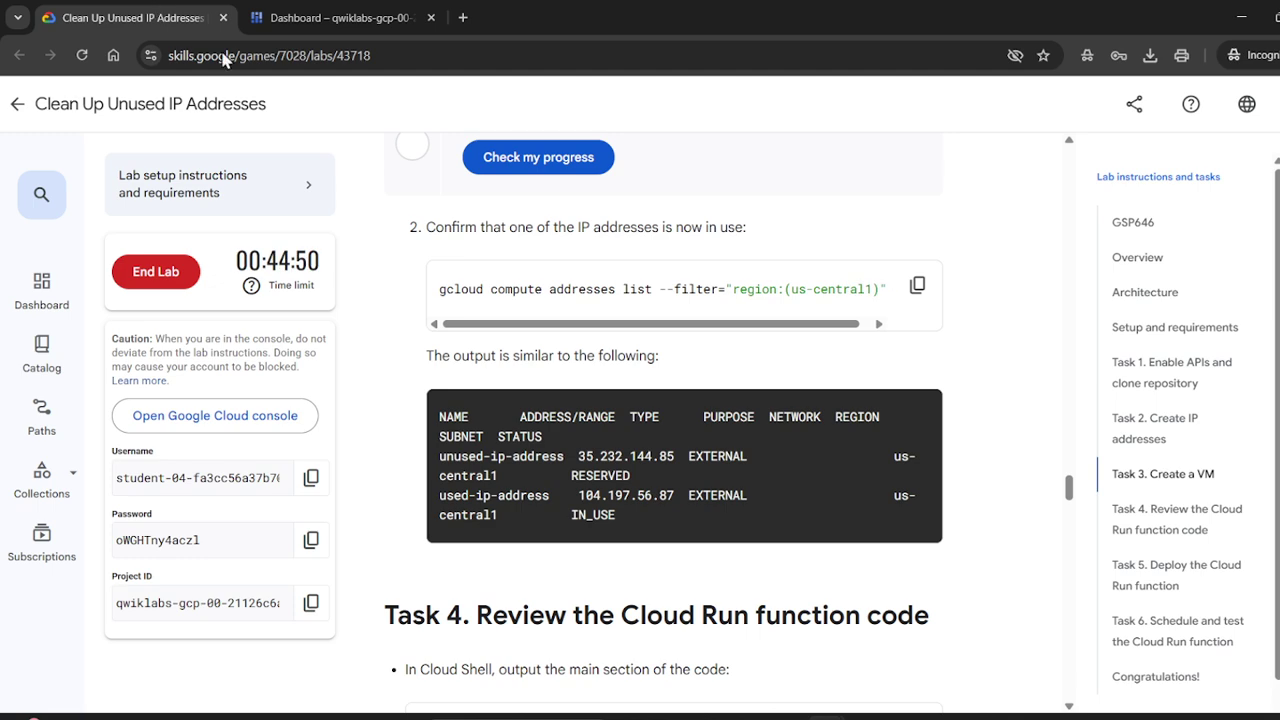
{"action": "scroll", "coordinate": [613, 448], "scroll_direction": "down", "scroll_amount": 3}
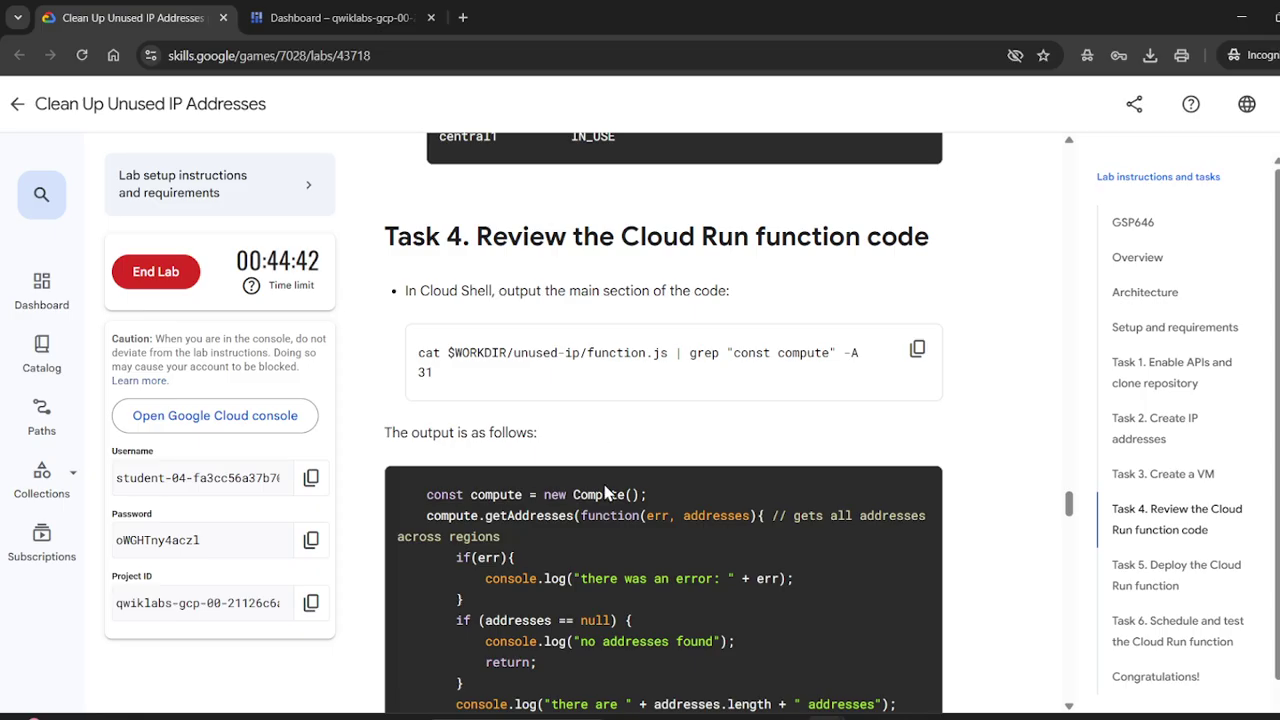
{"action": "scroll", "coordinate": [603, 500], "scroll_direction": "down", "scroll_amount": 4}
{"action": "scroll", "coordinate": [604, 500], "scroll_direction": "up", "scroll_amount": 4}
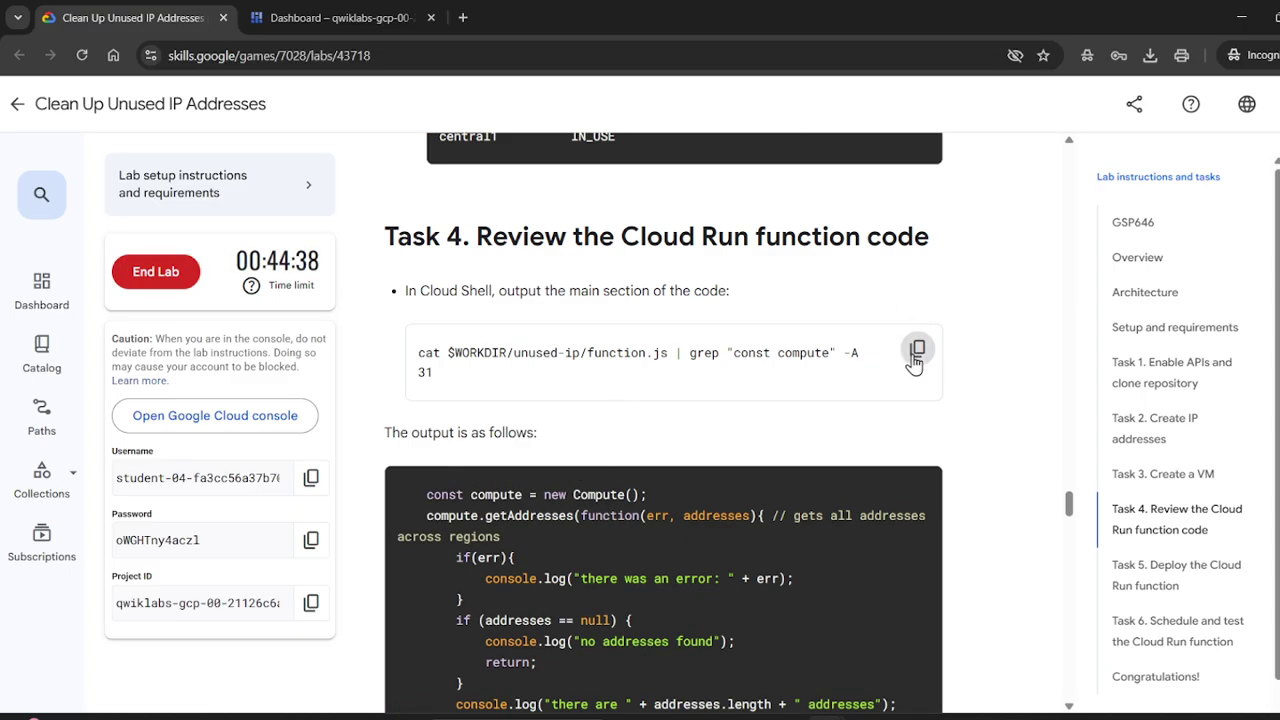
{"action": "left_click", "coordinate": [917, 349]}
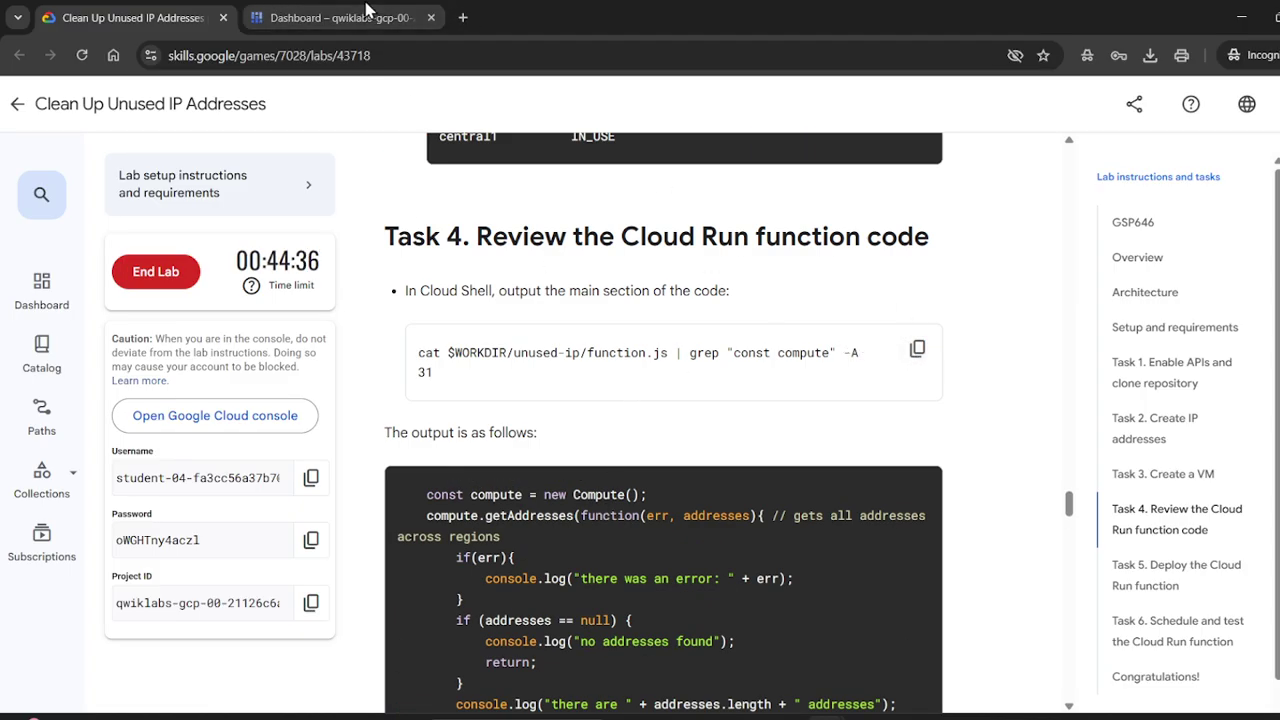
{"action": "key", "text": "ctrl+Tab"}
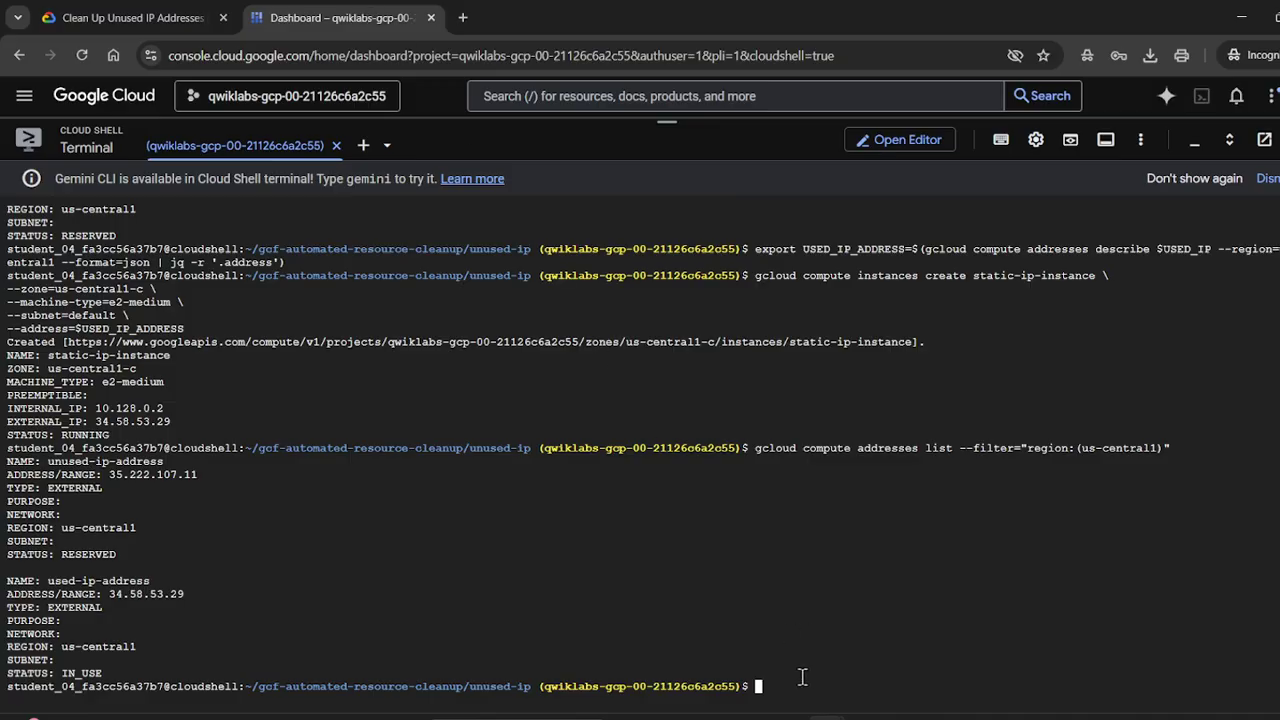
{"action": "key", "text": "ctrl+v"}
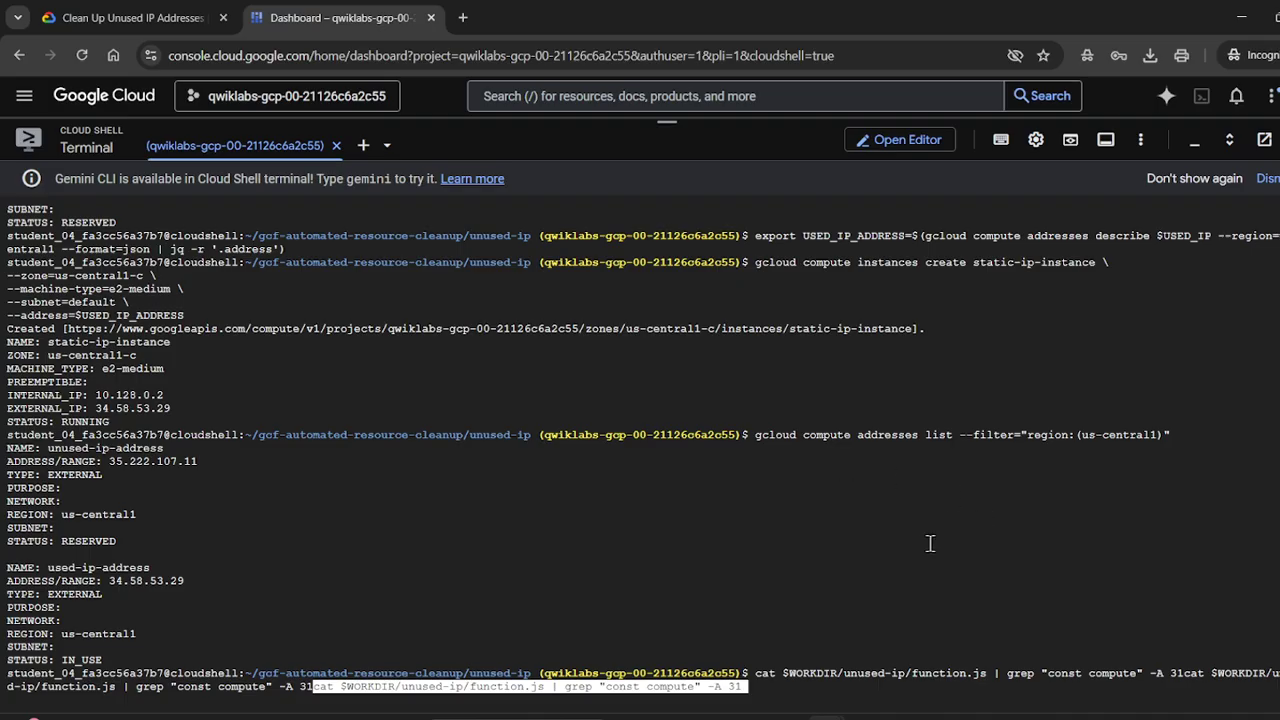
{"action": "key", "text": "ctrl+c"}
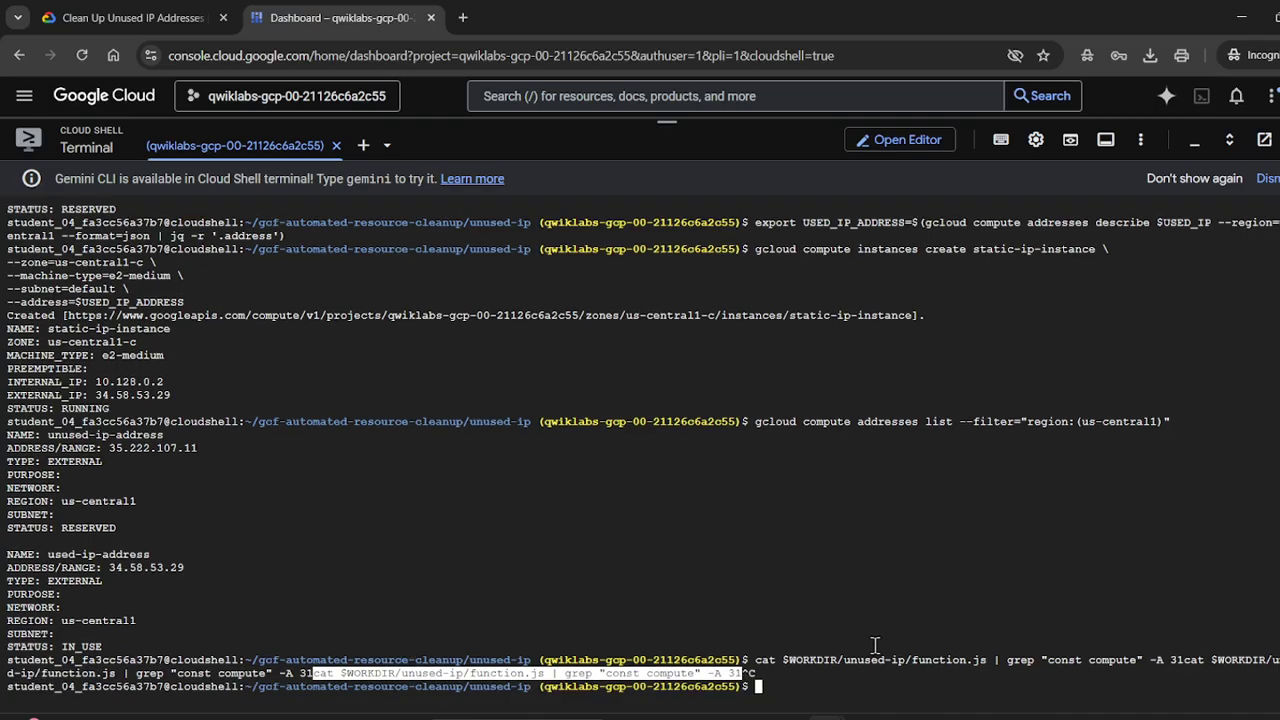
{"action": "key", "text": "ctrl+v"}
{"action": "key", "text": "Return"}
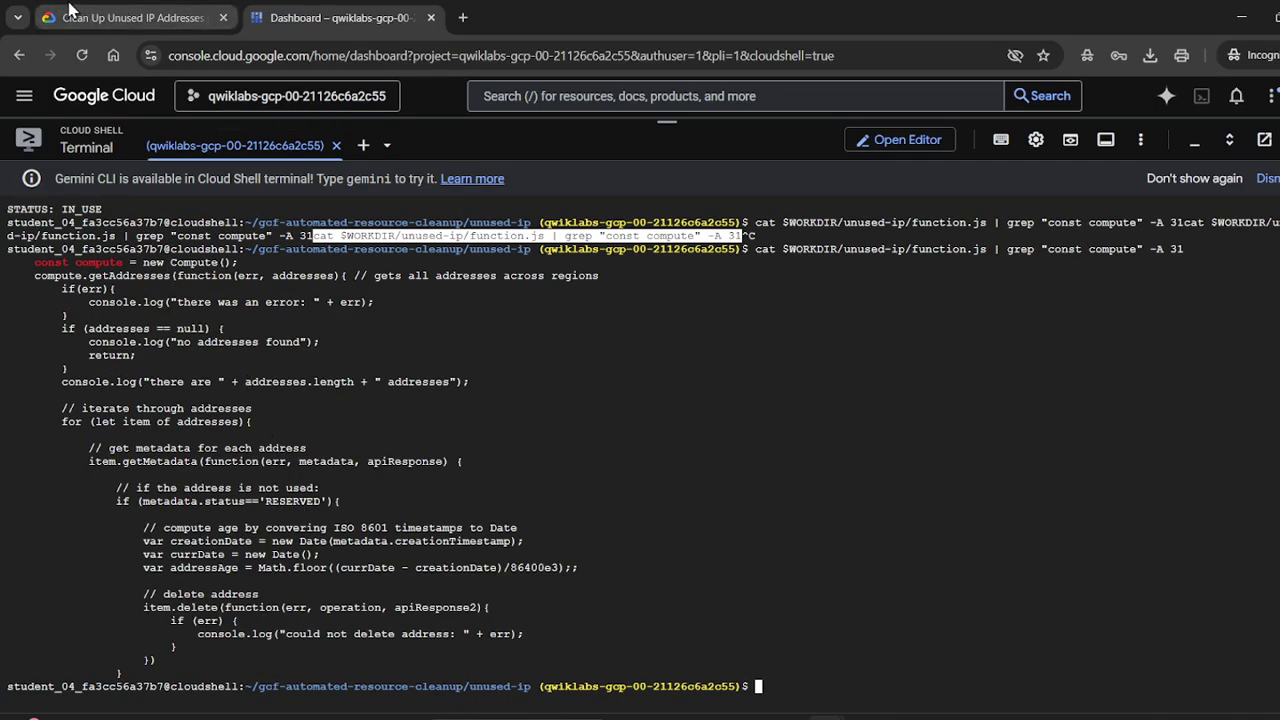
- Review Task 4's sample function code and the explanations of how it retrieves, checks and deletes unused IP addresses
{"action": "left_click", "coordinate": [130, 17]}
{"action": "scroll", "coordinate": [740, 600], "scroll_direction": "down", "scroll_amount": 4}
{"action": "scroll", "coordinate": [748, 638], "scroll_direction": "up", "scroll_amount": 3}
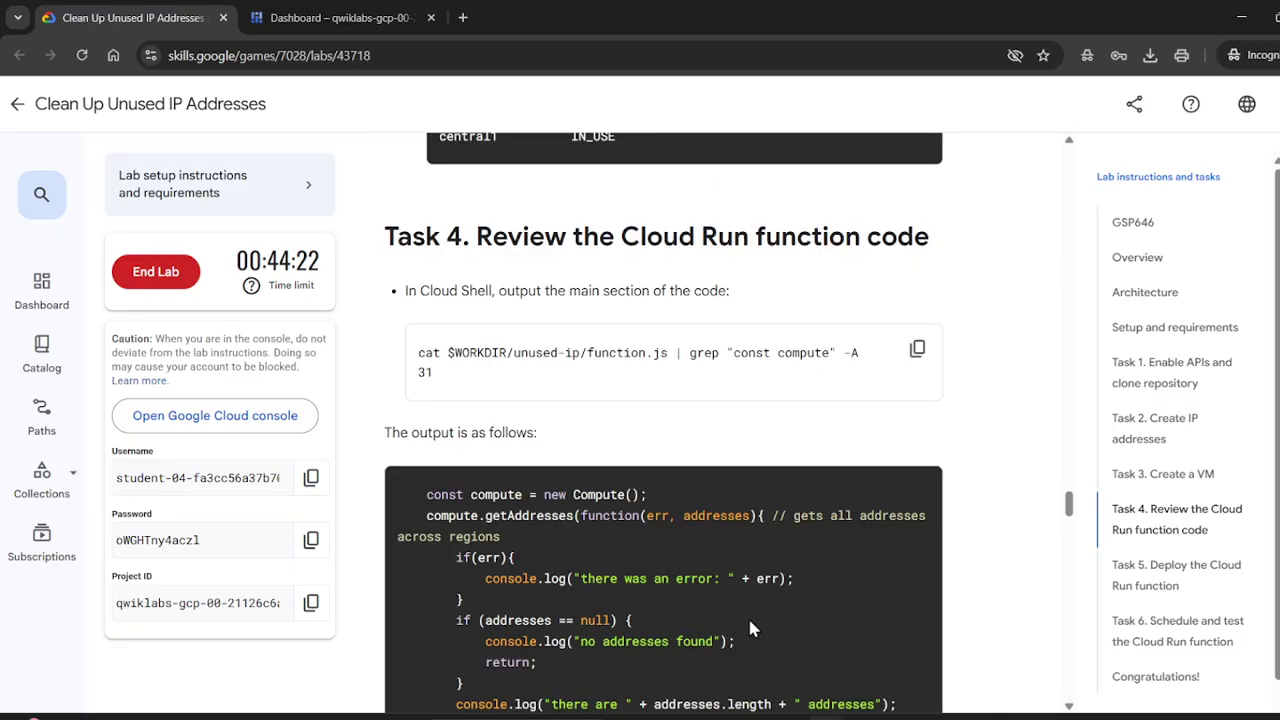
{"action": "scroll", "coordinate": [750, 622], "scroll_direction": "down", "scroll_amount": 3}
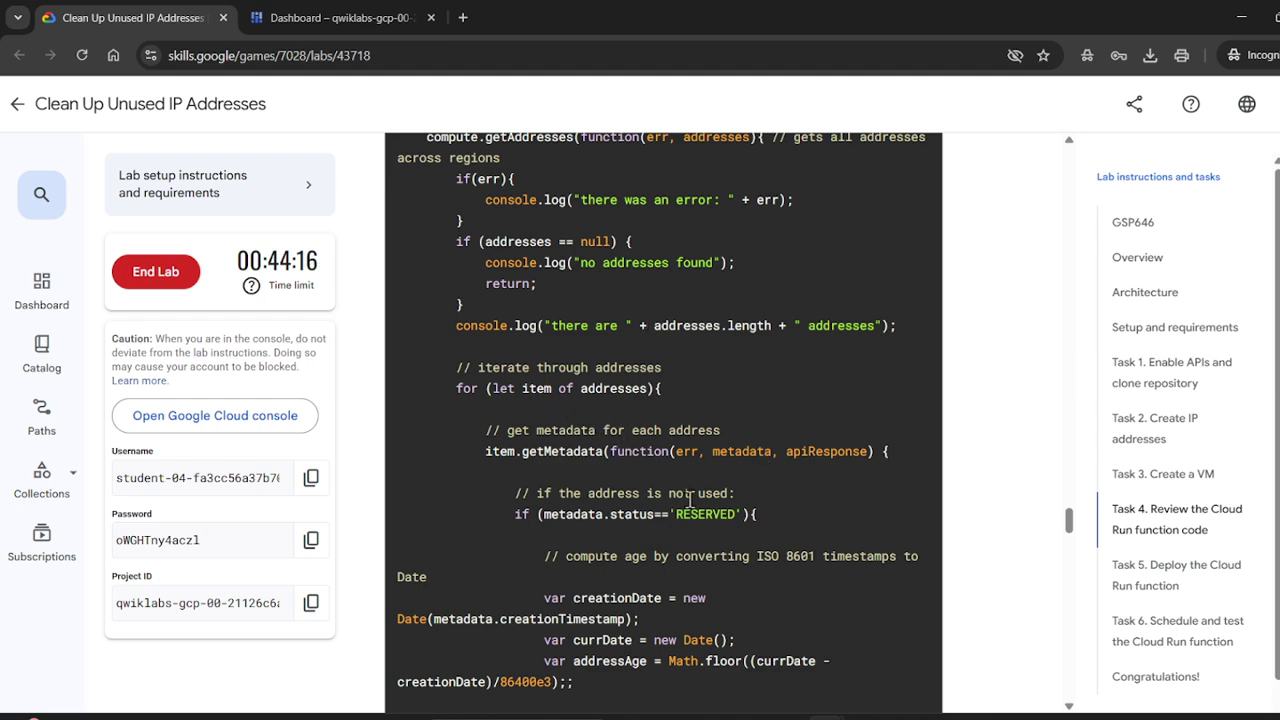
{"action": "scroll", "coordinate": [689, 500], "scroll_direction": "down", "scroll_amount": 3}
{"action": "scroll", "coordinate": [685, 488], "scroll_direction": "down", "scroll_amount": 3}
{"action": "scroll", "coordinate": [683, 475], "scroll_direction": "up", "scroll_amount": 3}
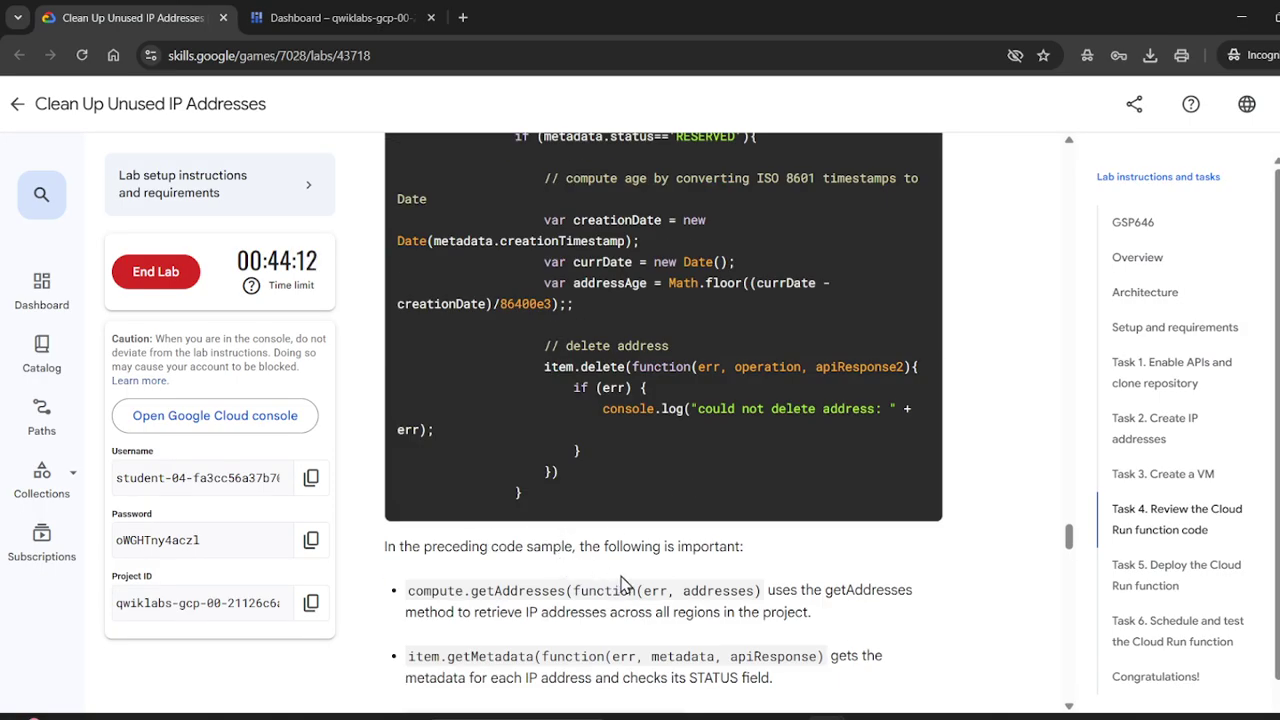
{"action": "scroll", "coordinate": [623, 574], "scroll_direction": "down", "scroll_amount": 3}
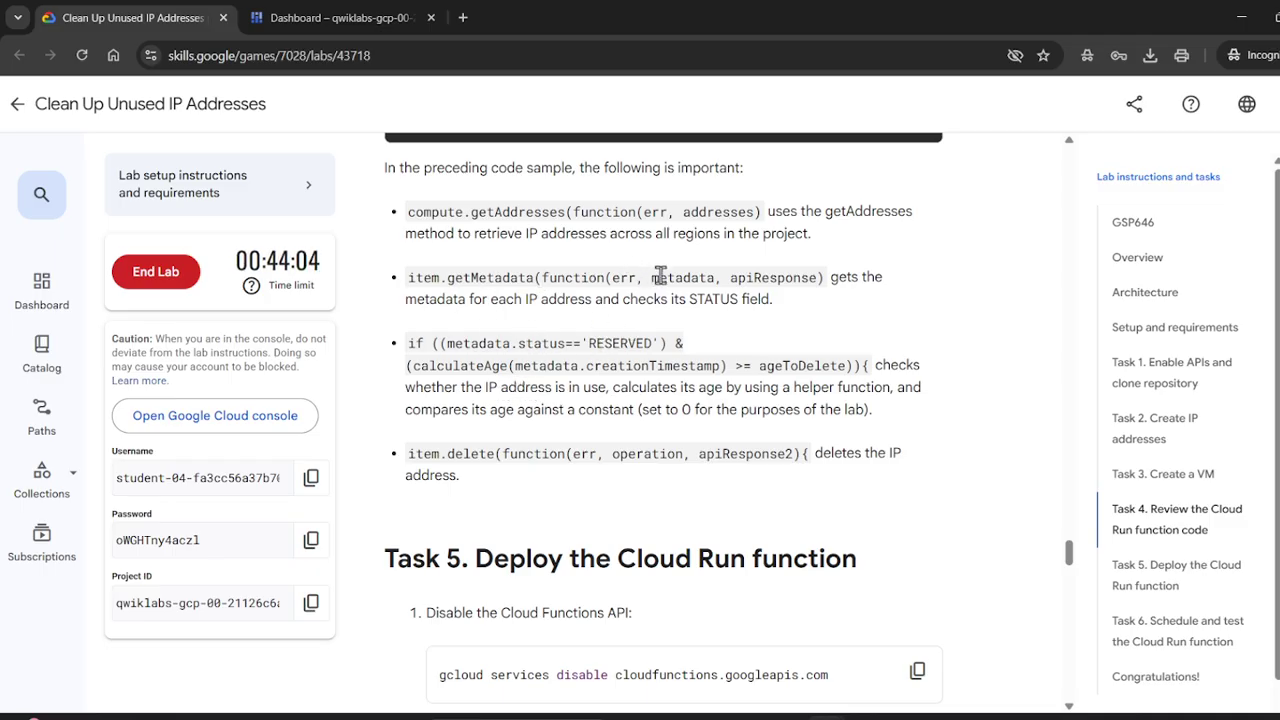
- Disable the Cloud Functions API in Cloud Shell with Task 5's gcloud services disable cloudfunctions.googleapis.com command
{"action": "scroll", "coordinate": [600, 430], "scroll_direction": "down", "scroll_amount": 4}
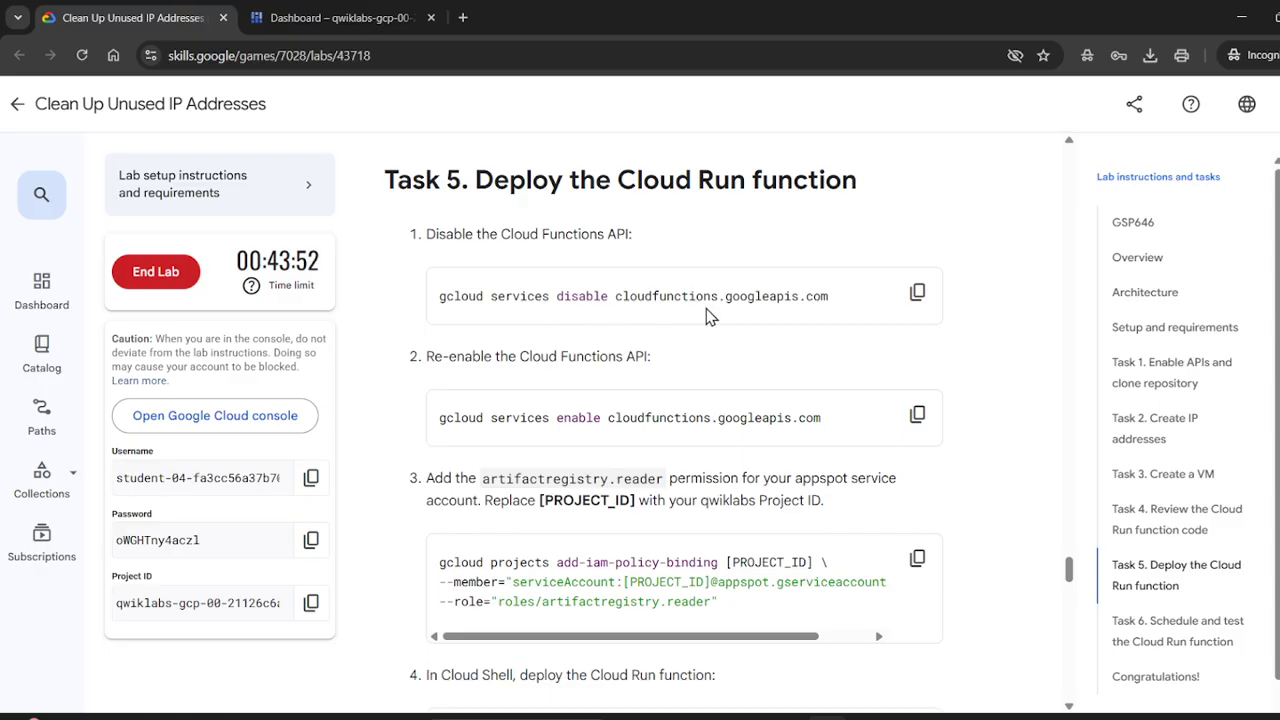
{"action": "left_click", "coordinate": [917, 291]}
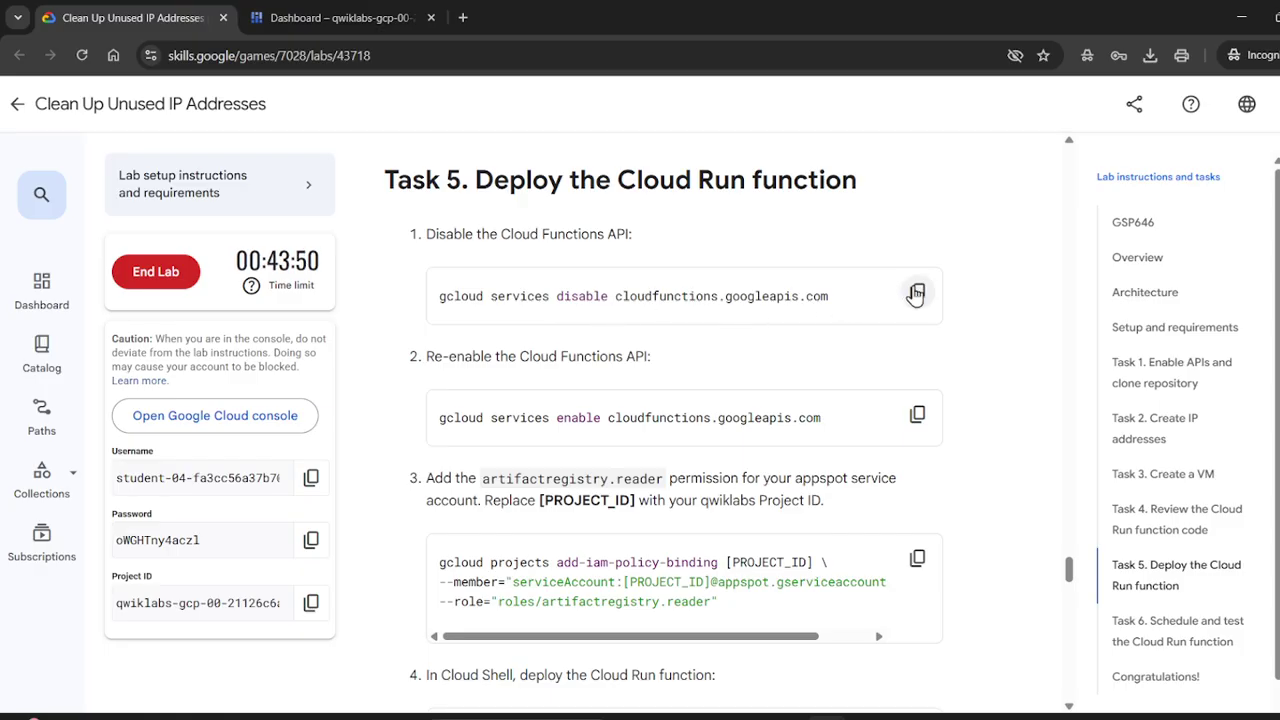
{"action": "left_click", "coordinate": [336, 17]}
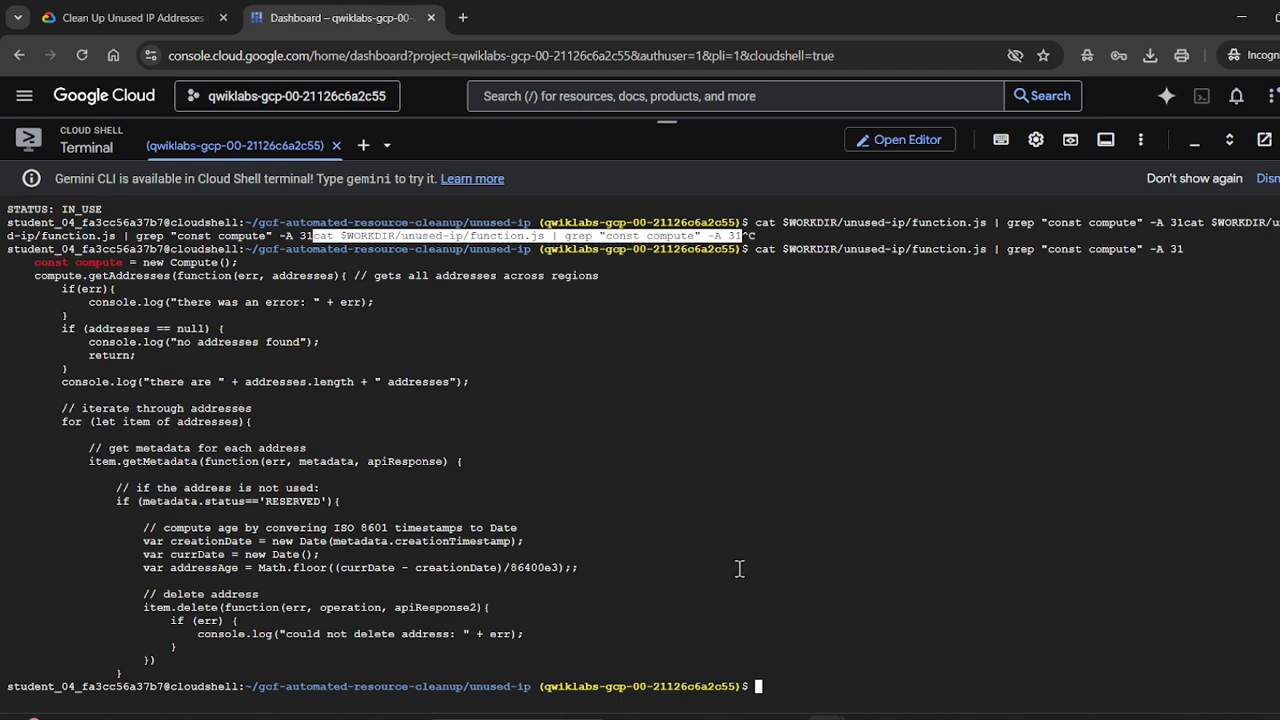
{"action": "key", "text": "ctrl+v"}
{"action": "key", "text": "Return"}
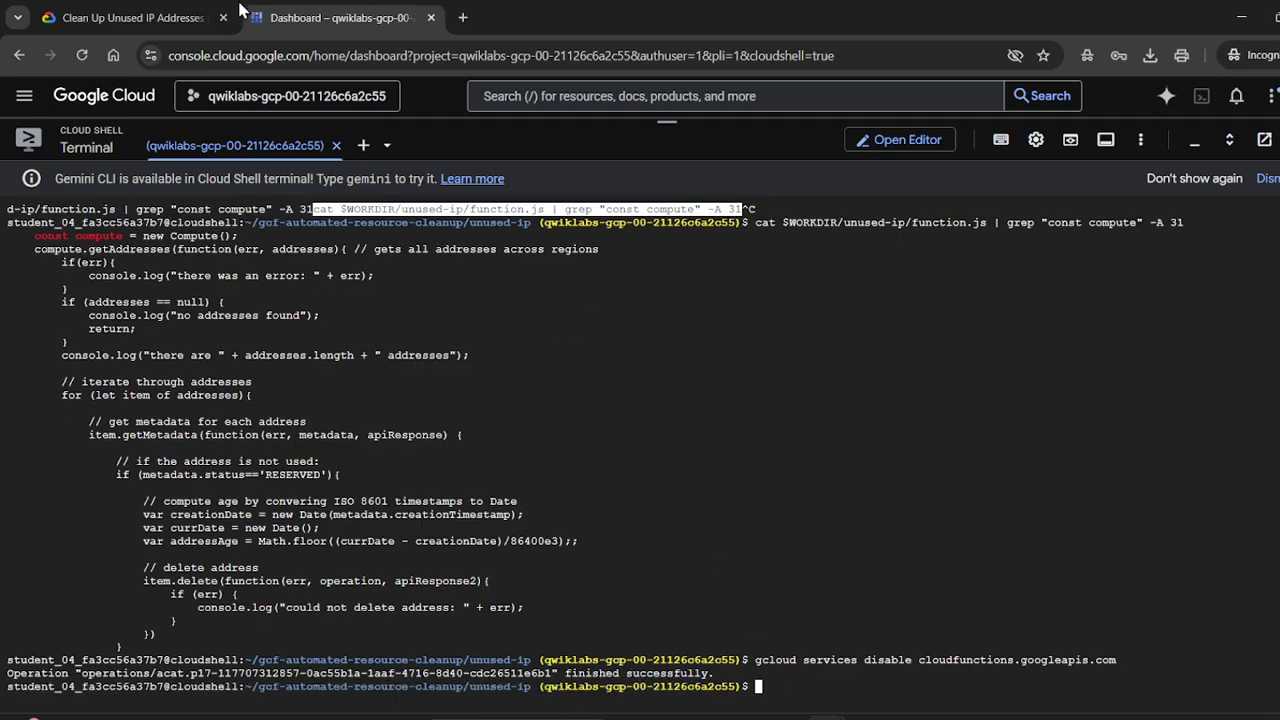
- Re-enable the Cloud Functions API in Cloud Shell with Task 5's gcloud services enable cloudfunctions.googleapis.com command
{"action": "left_click", "coordinate": [160, 14]}
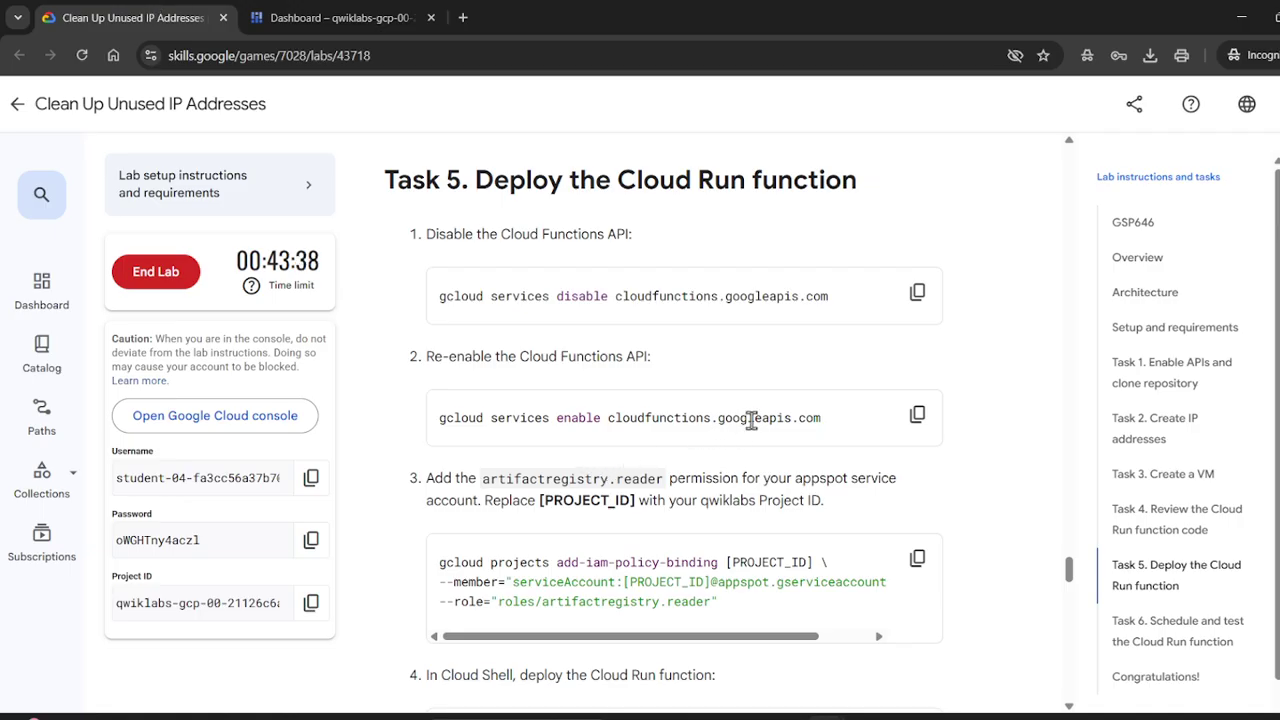
{"action": "left_click", "coordinate": [917, 413]}
{"action": "left_click", "coordinate": [340, 14]}
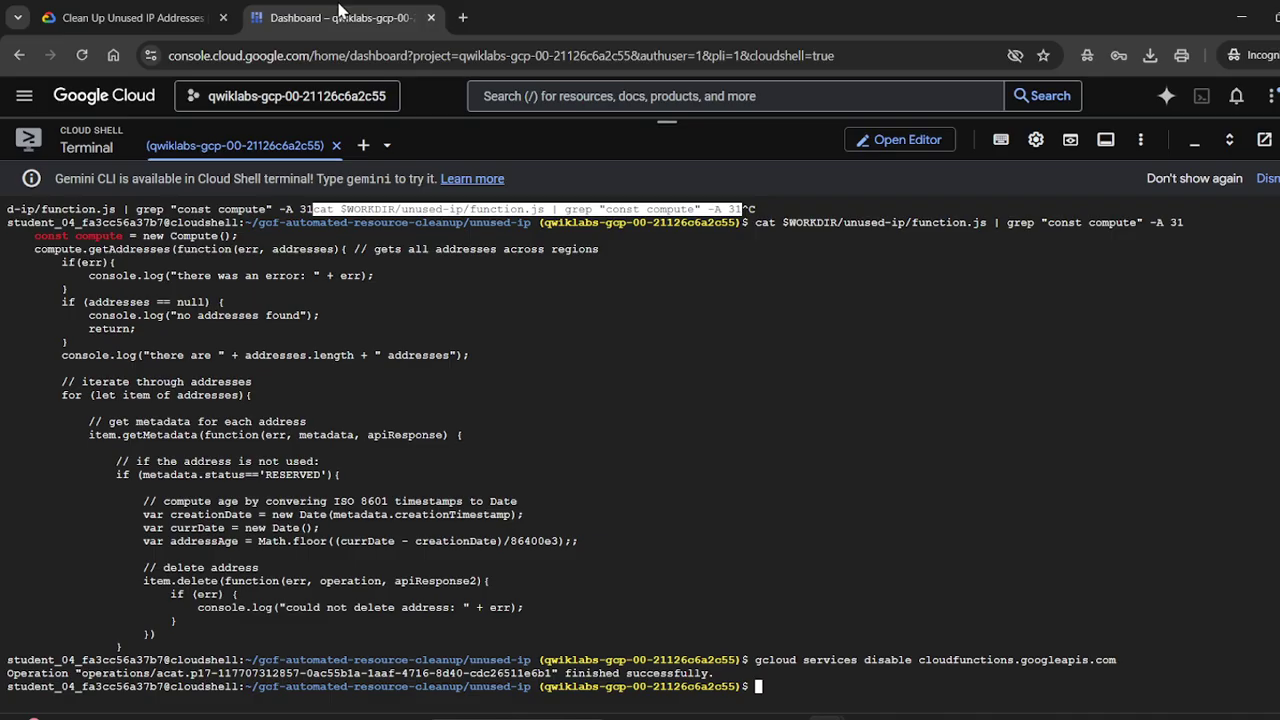
{"action": "key", "text": "ctrl+v"}
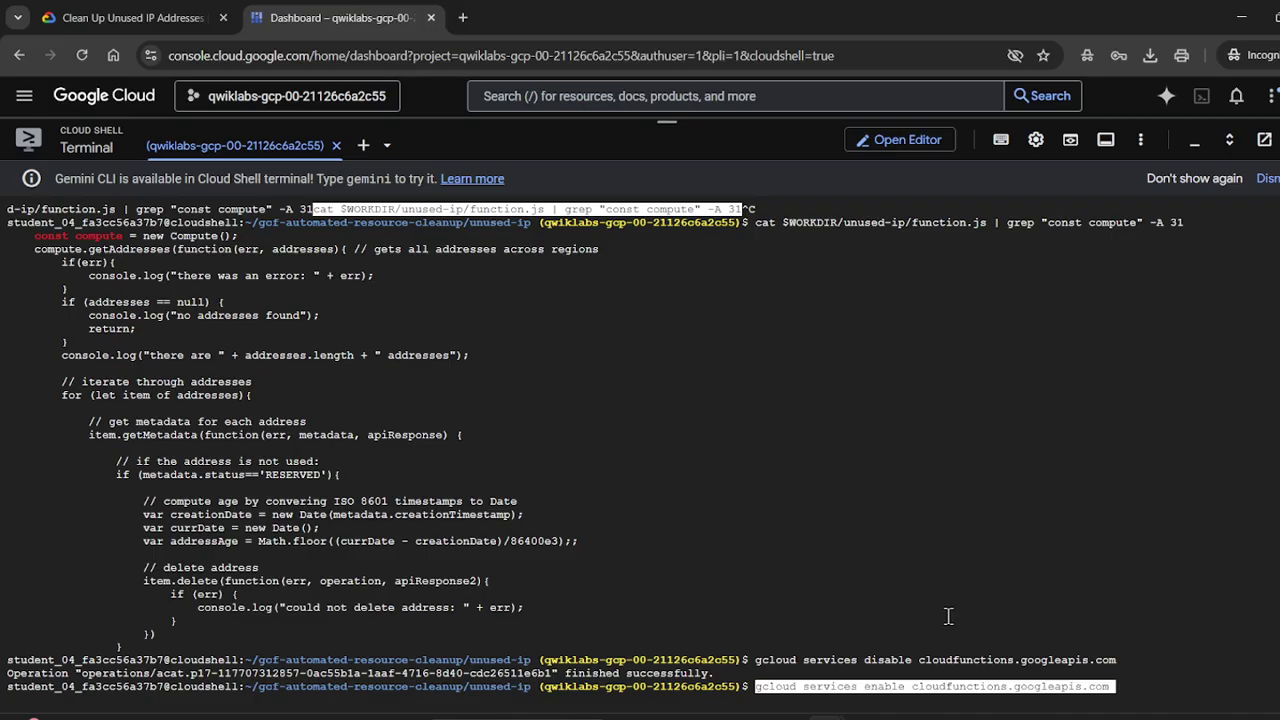
{"action": "key", "text": "Return"}
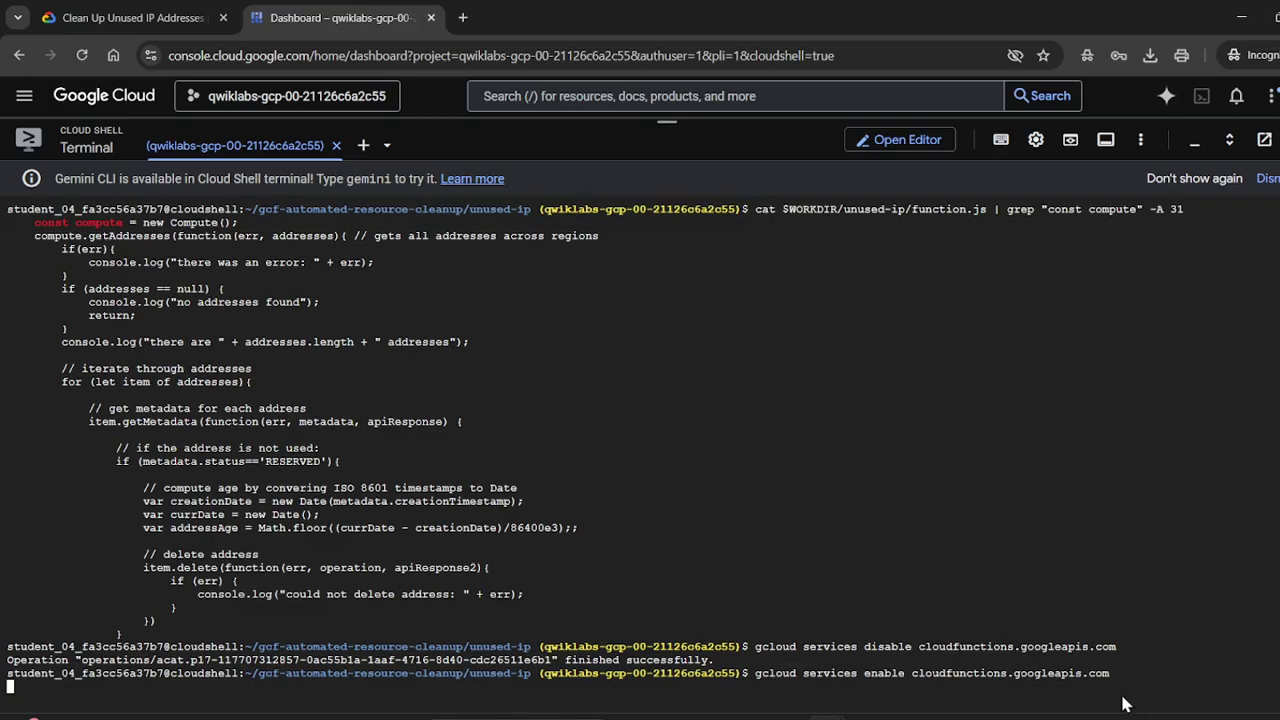
- Copy Task 5's gcloud projects add-iam-policy-binding command for roles/artifactregistry.reader and enter it at the Cloud Shell prompt without running it
{"action": "left_click", "coordinate": [150, 17]}
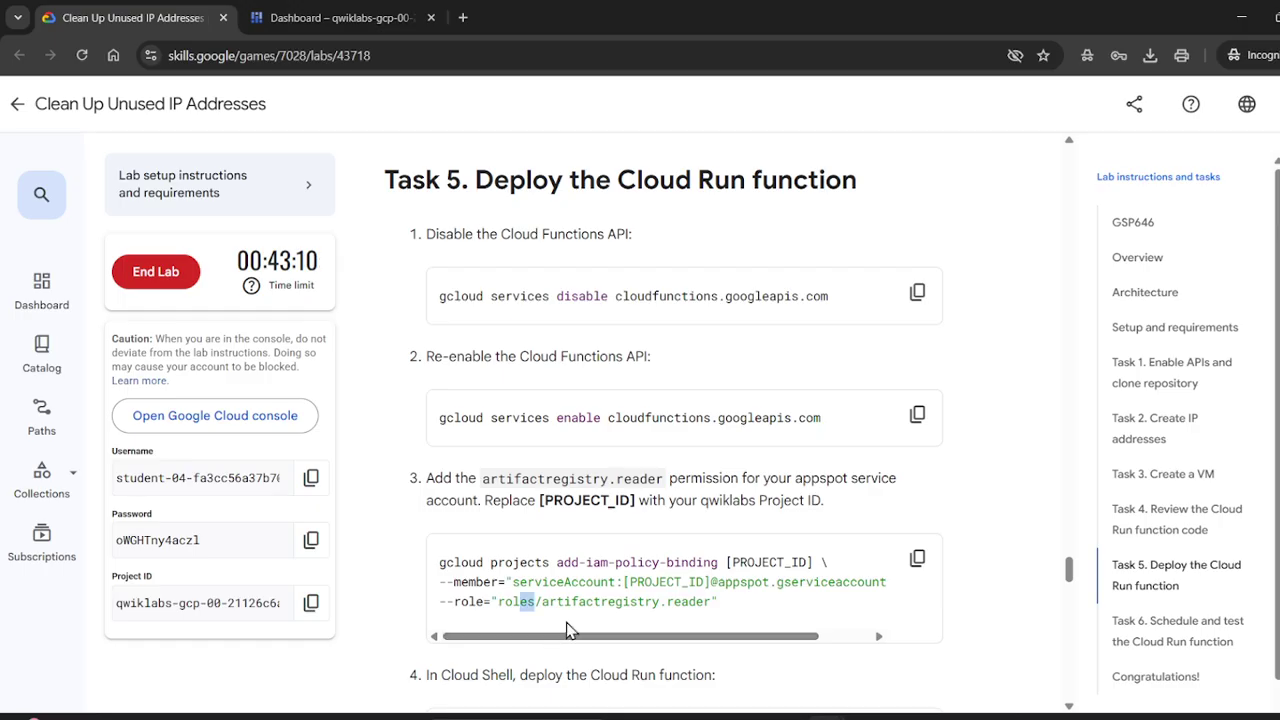
{"action": "left_click", "coordinate": [606, 476]}
{"action": "left_click_drag", "start_coordinate": [594, 638], "coordinate": [515, 634]}
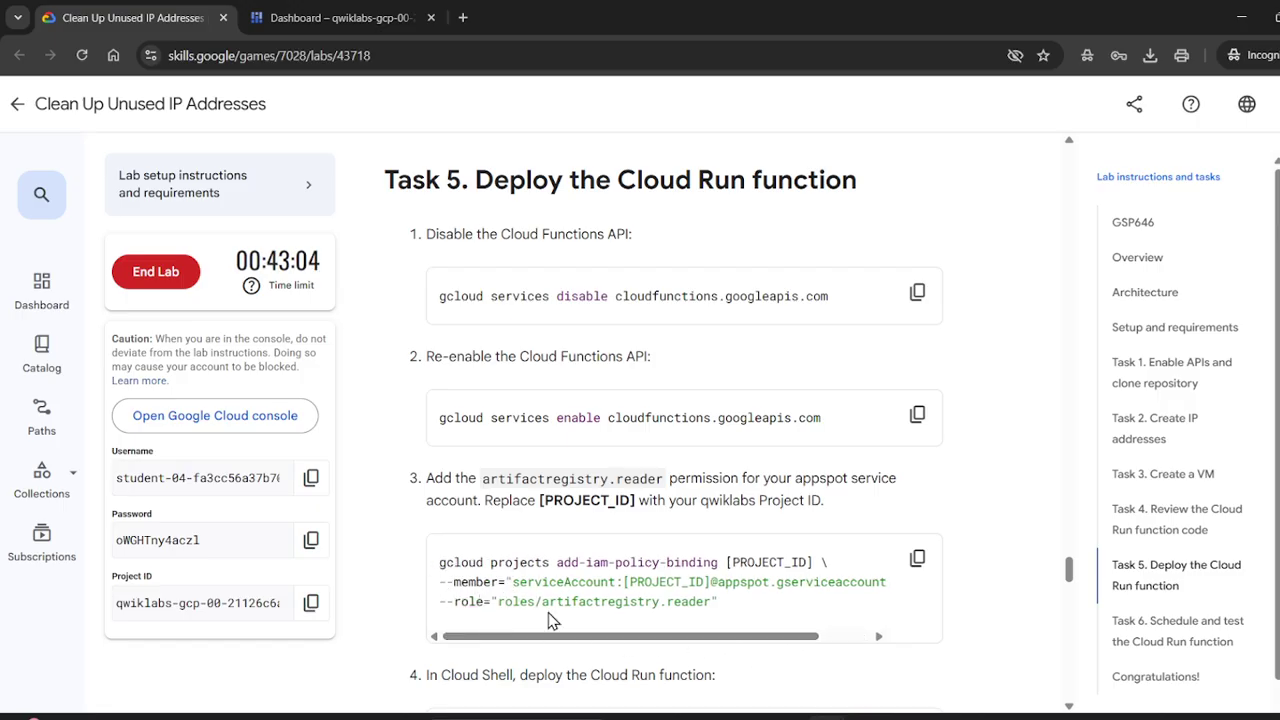
{"action": "left_click", "coordinate": [917, 557]}
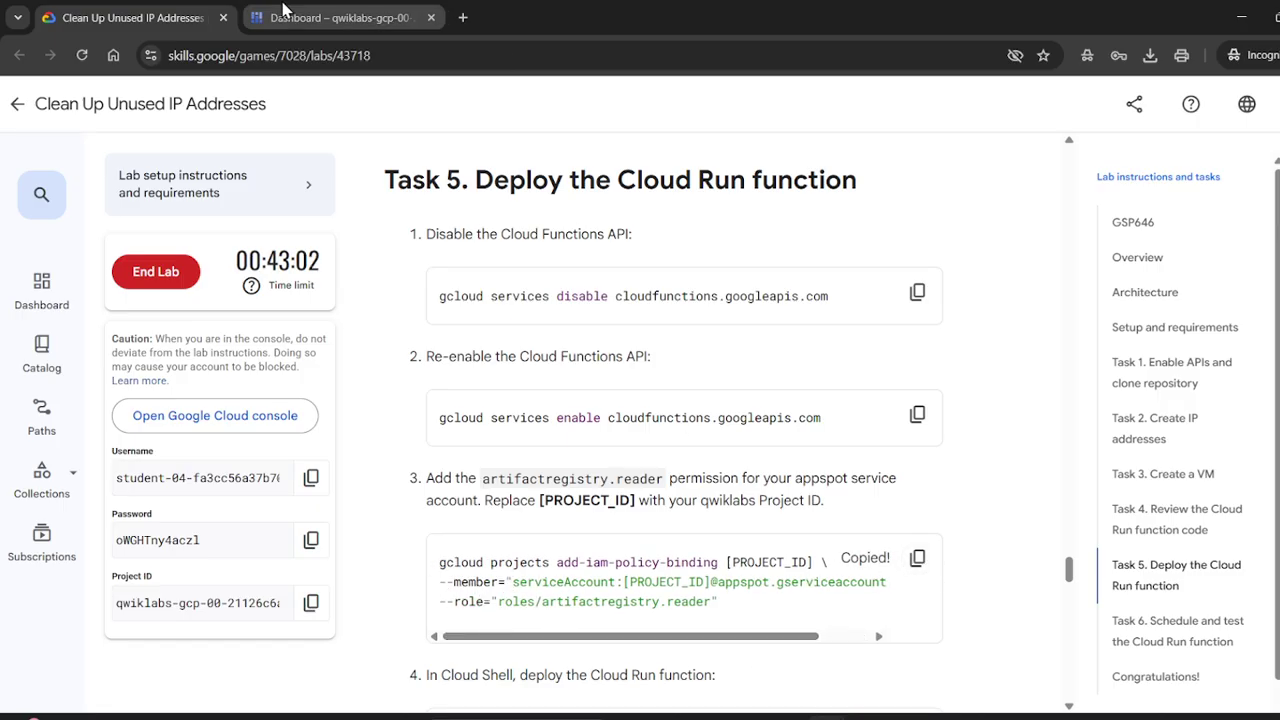
{"action": "left_click", "coordinate": [290, 16]}
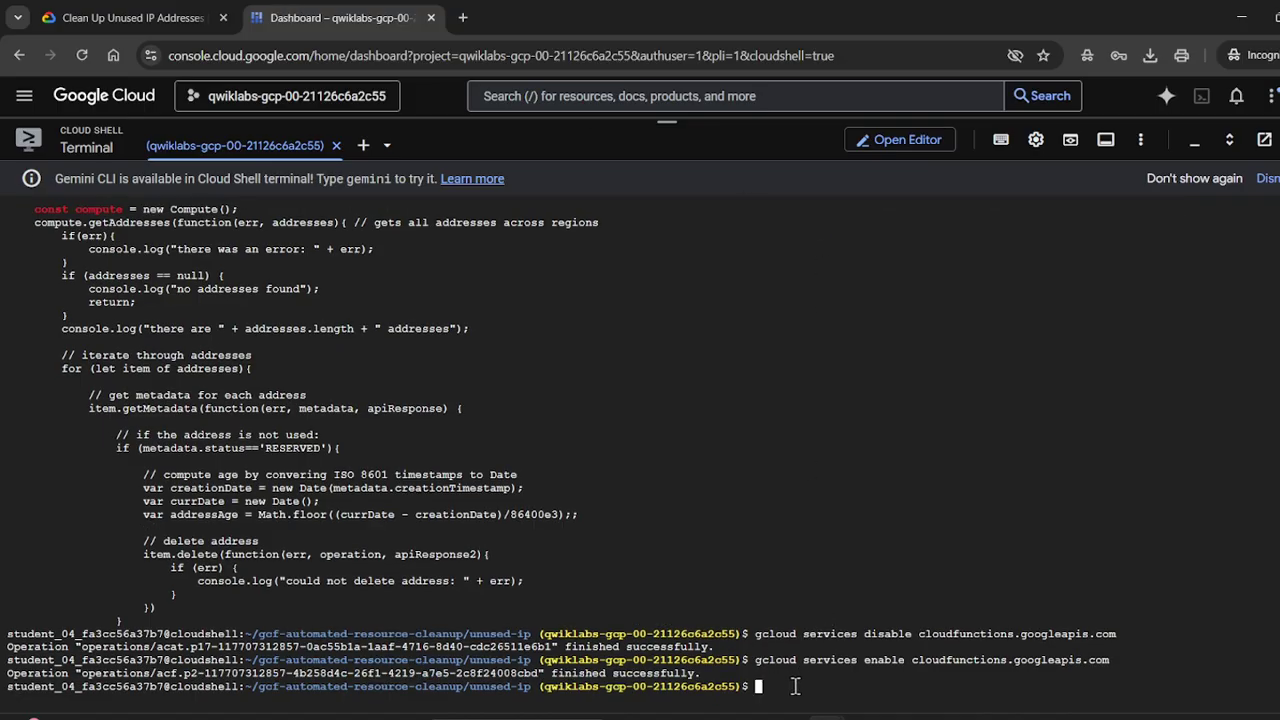
{"action": "key", "text": "ctrl+v"}
- Replace the [PROJECT_ID] placeholder right after add-iam-policy-binding with the lab's project ID, qwiklabs-gcp-00-21126c6a2c55
{"action": "left_click", "coordinate": [135, 17]}
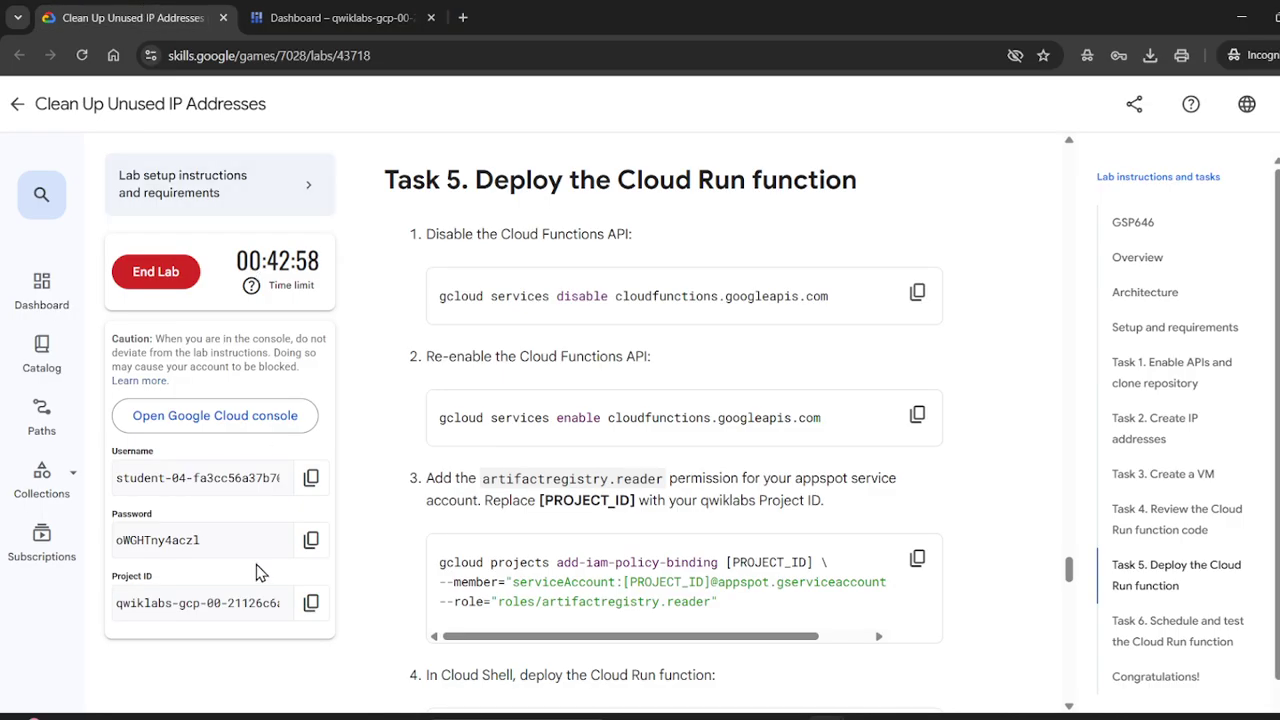
{"action": "left_click", "coordinate": [298, 604]}
{"action": "left_click", "coordinate": [300, 17]}
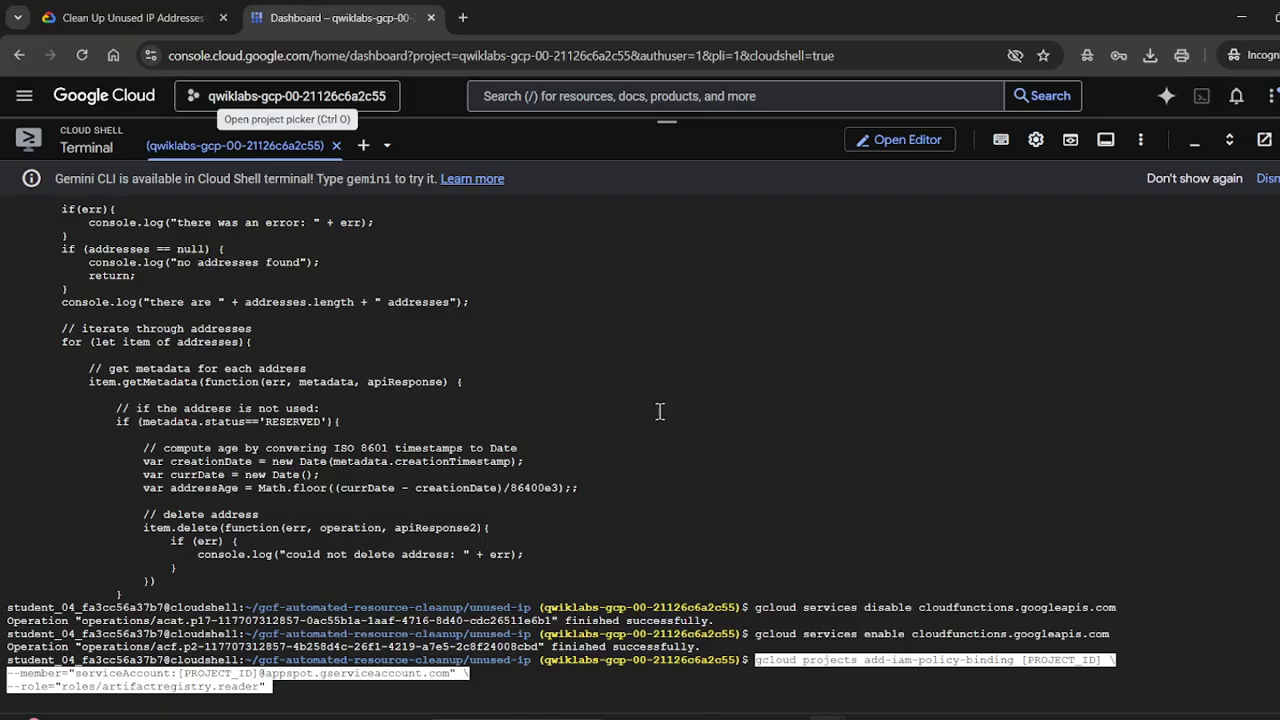
{"action": "key", "text": "Left"}
{"action": "key", "text": "Left"}
{"action": "key", "text": "Left"}
{"action": "key", "text": "Left"}
{"action": "key", "text": "Left"}
{"action": "key", "text": "Left"}
{"action": "key", "text": "Left"}
{"action": "key", "text": "Left"}
{"action": "key", "text": "Left"}
{"action": "key", "text": "Left"}
{"action": "key", "text": "Left"}
{"action": "key", "text": "Left"}
{"action": "key", "text": "Left"}
{"action": "key", "text": "Left"}
{"action": "key", "text": "Left"}
{"action": "key", "text": "Left"}
{"action": "key", "text": "Left"}
{"action": "key", "text": "Left"}
{"action": "key", "text": "Left"}
{"action": "key", "text": "Left"}
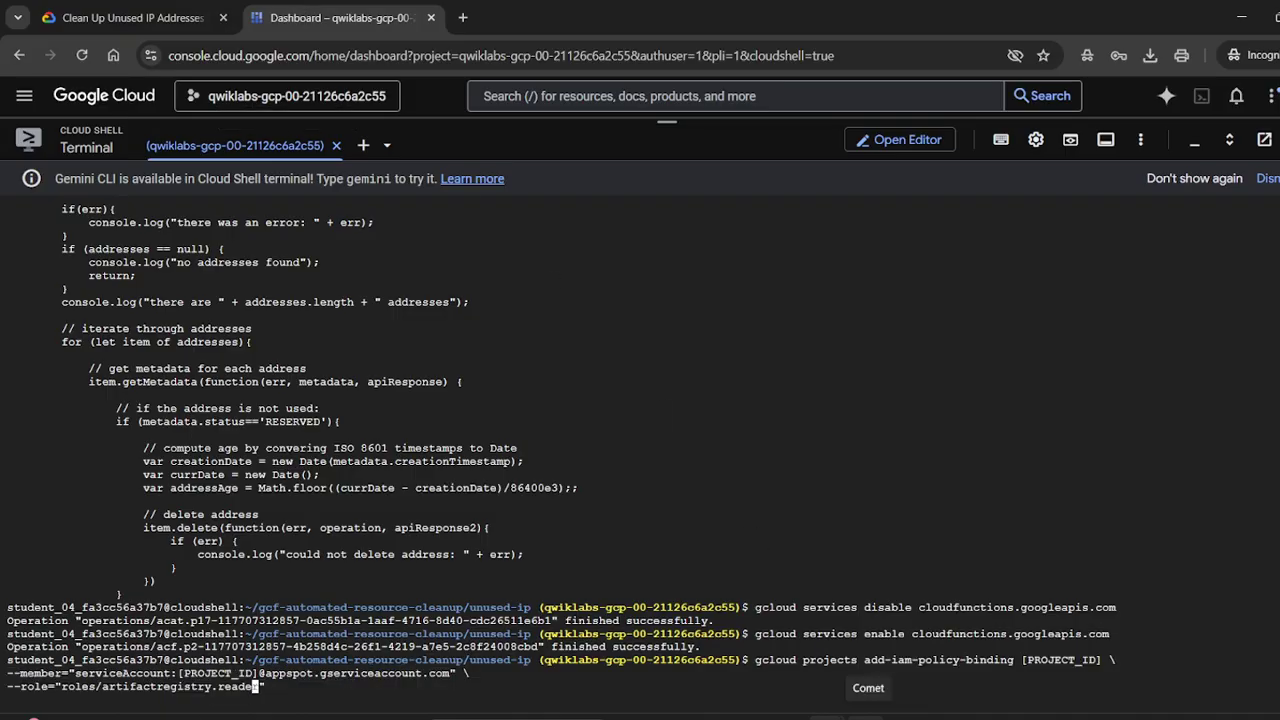
{"action": "key", "text": "Left"}
{"action": "key", "text": "Left"}
{"action": "key", "text": "Left"}
{"action": "key", "text": "Left"}
{"action": "key", "text": "Left"}
{"action": "key", "text": "Left"}
{"action": "key", "text": "Left"}
{"action": "key", "text": "Left"}
{"action": "key", "text": "Left"}
{"action": "key", "text": "Left"}
{"action": "key", "text": "Left"}
{"action": "key", "text": "Left"}
{"action": "key", "text": "Left"}
{"action": "key", "text": "Left"}
{"action": "key", "text": "Left"}
{"action": "key", "text": "Left"}
{"action": "key", "text": "Left"}
{"action": "key", "text": "Left"}
{"action": "key", "text": "Left"}
{"action": "key", "text": "Left"}
{"action": "key", "text": "Left"}
{"action": "key", "text": "Left"}
{"action": "key", "text": "Left"}
{"action": "key", "text": "Left"}
{"action": "key", "text": "Left"}
{"action": "key", "text": "Left"}
{"action": "key", "text": "Left"}
{"action": "key", "text": "Left"}
{"action": "key", "text": "Left"}
{"action": "key", "text": "Left"}
{"action": "key", "text": "Left"}
{"action": "key", "text": "Left"}
{"action": "key", "text": "Left"}
{"action": "key", "text": "Left"}
{"action": "key", "text": "Left"}
{"action": "key", "text": "Left"}
{"action": "key", "text": "Left"}
{"action": "key", "text": "Left"}
{"action": "key", "text": "Left"}
{"action": "key", "text": "Left"}
{"action": "key", "text": "Right"}
{"action": "key", "text": "Right"}
{"action": "key", "text": "Right"}
{"action": "key", "text": "Right"}
{"action": "key", "text": "Right"}
{"action": "key", "text": "Right"}
{"action": "key", "text": "Right"}
{"action": "key", "text": "Right"}
{"action": "key", "text": "Right"}
{"action": "key", "text": "Right"}
{"action": "key", "text": "Right"}
{"action": "key", "text": "Left"}
{"action": "key", "text": "BackSpace"}
{"action": "key", "text": "BackSpace"}
{"action": "key", "text": "BackSpace"}
{"action": "key", "text": "BackSpace"}
{"action": "key", "text": "BackSpace"}
{"action": "key", "text": "BackSpace"}
{"action": "key", "text": "BackSpace"}
{"action": "key", "text": "BackSpace"}
{"action": "key", "text": "BackSpace"}
{"action": "key", "text": "BackSpace"}
{"action": "key", "text": "BackSpace"}
{"action": "key", "text": "BackSpace"}
{"action": "key", "text": "ctrl+v"}
- Try to add the artifactregistry.reader binding with the --member placeholder left as [PROJECT_ID], and retry the same command
{"action": "mouse_move", "coordinate": [827, 718]}
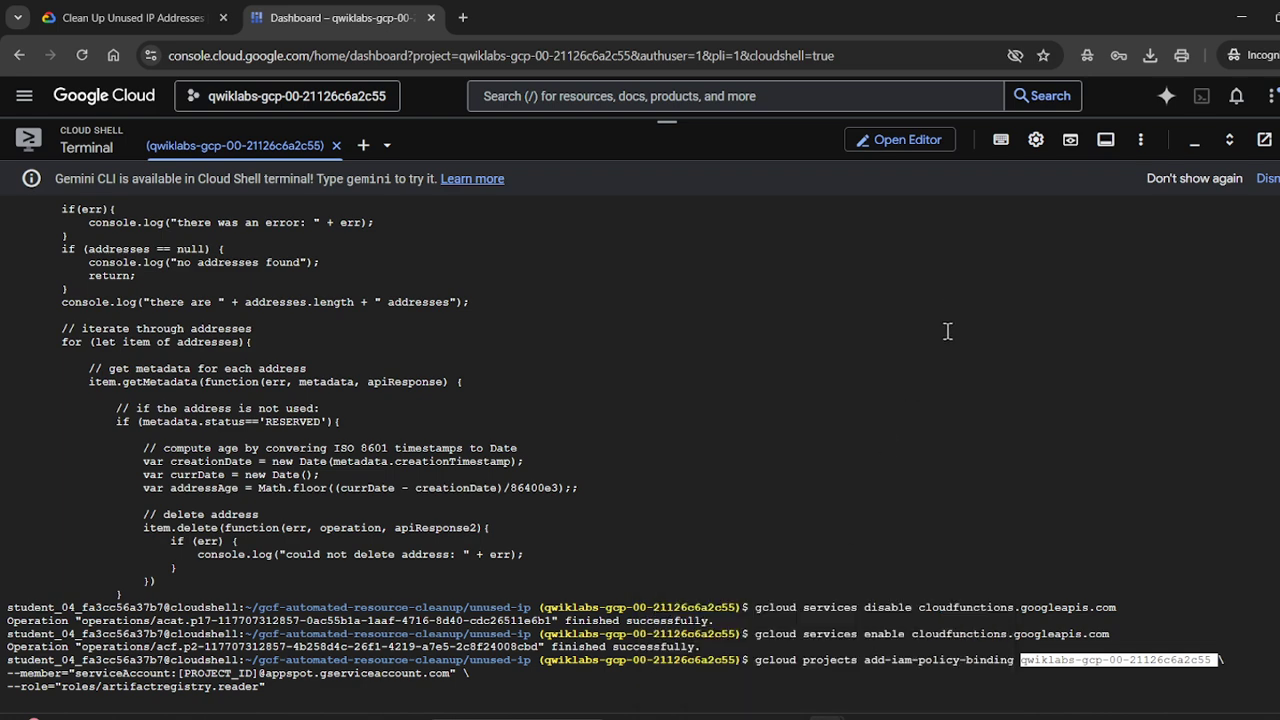
{"action": "key", "text": "Return"}
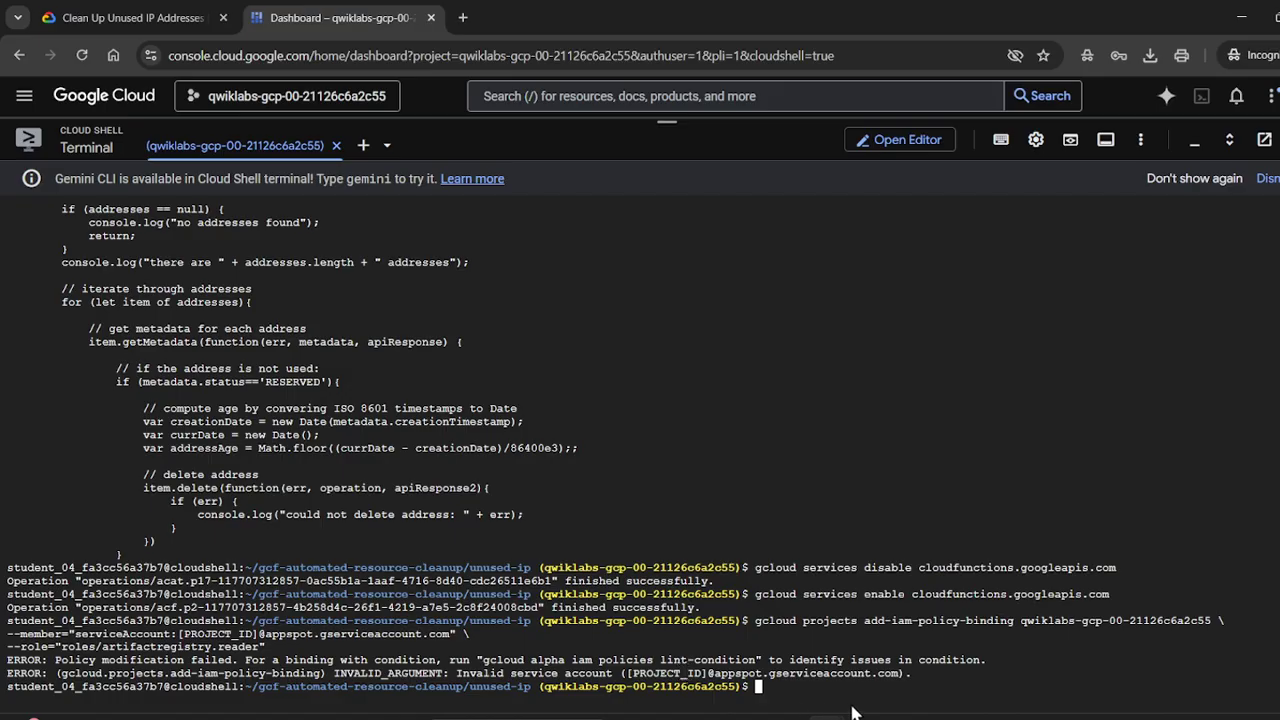
{"action": "key", "text": "Up"}
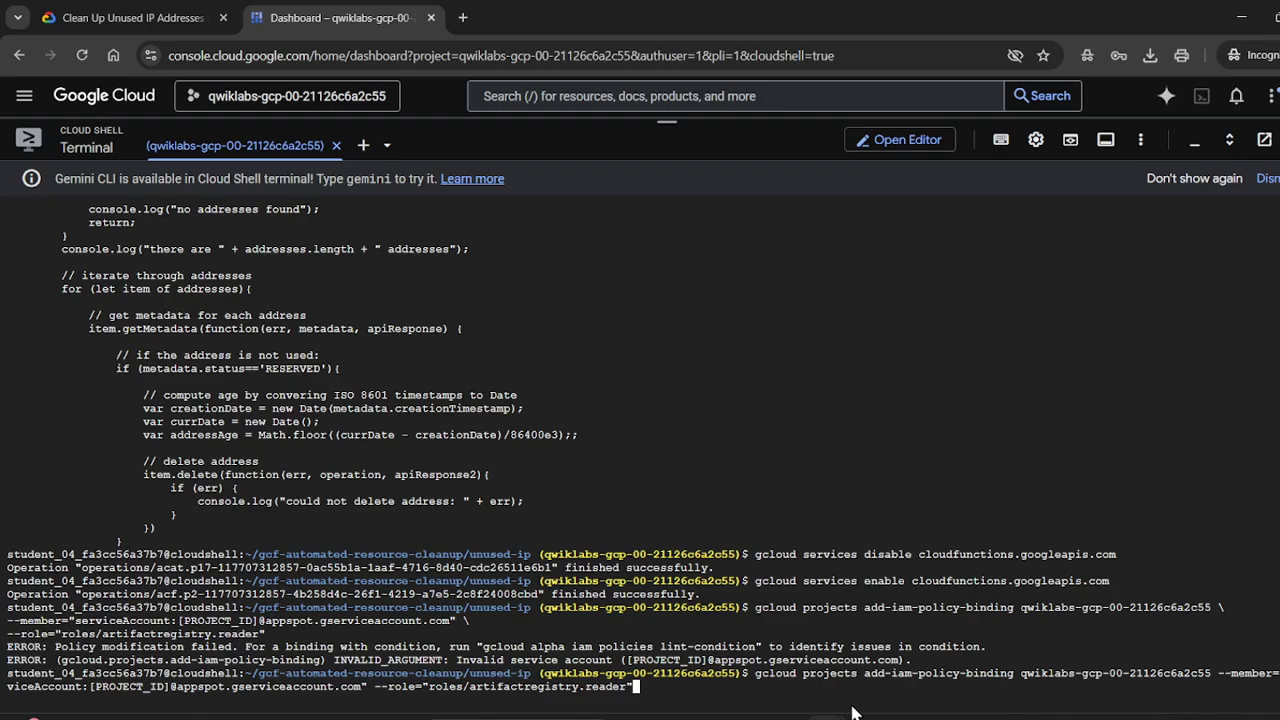
{"action": "key", "text": "Return"}
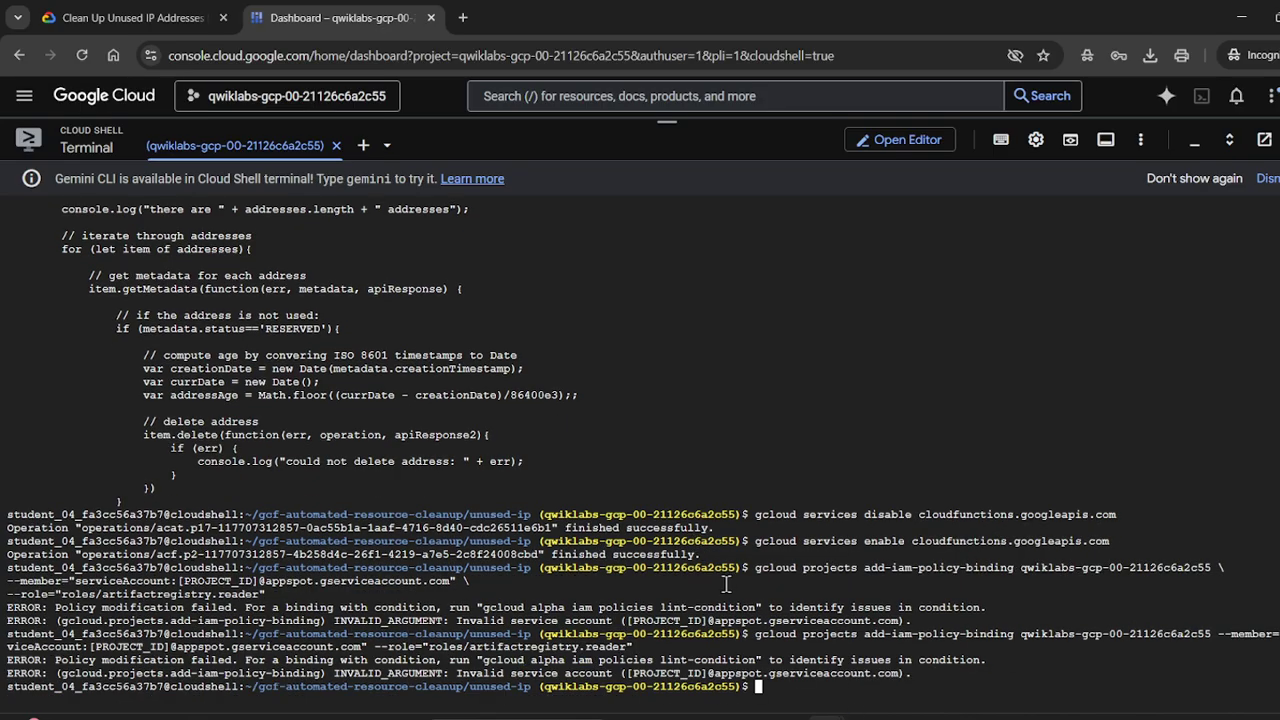
- Copy Task 5's add-iam-policy-binding command again and enter it at the new Cloud Shell prompt without running it
{"action": "left_click", "coordinate": [112, 15]}
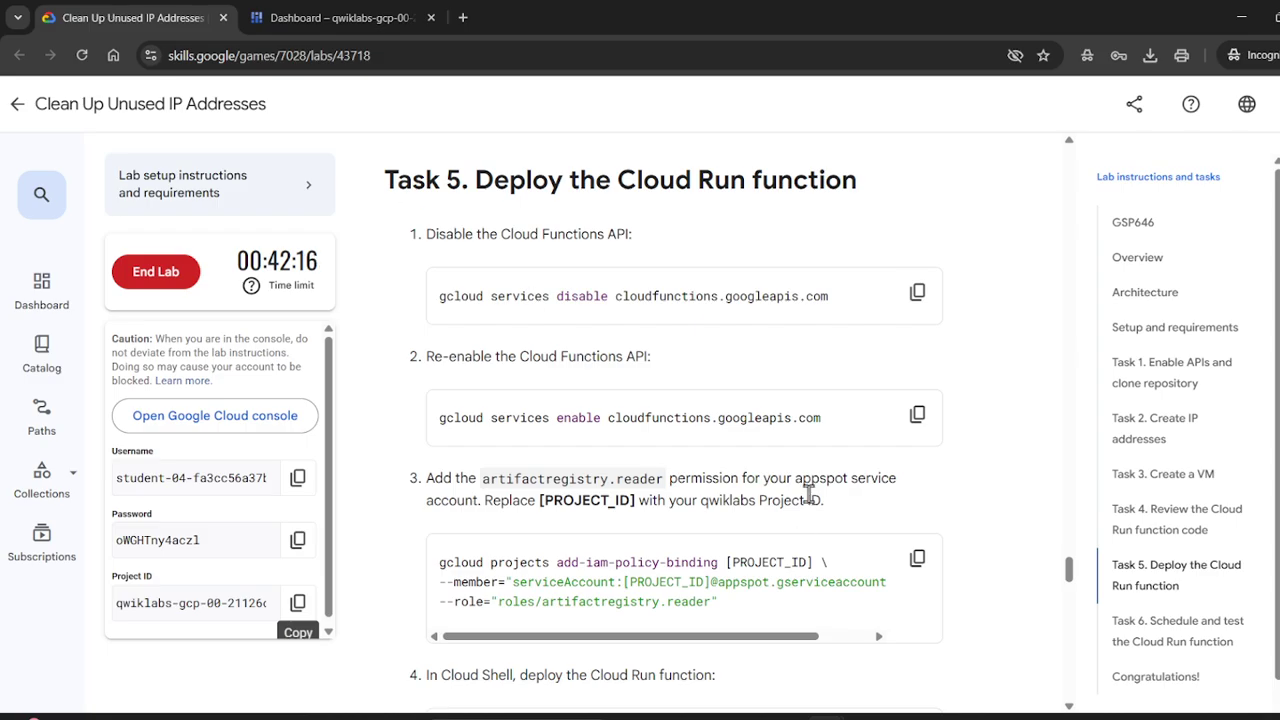
{"action": "left_click", "coordinate": [917, 558]}
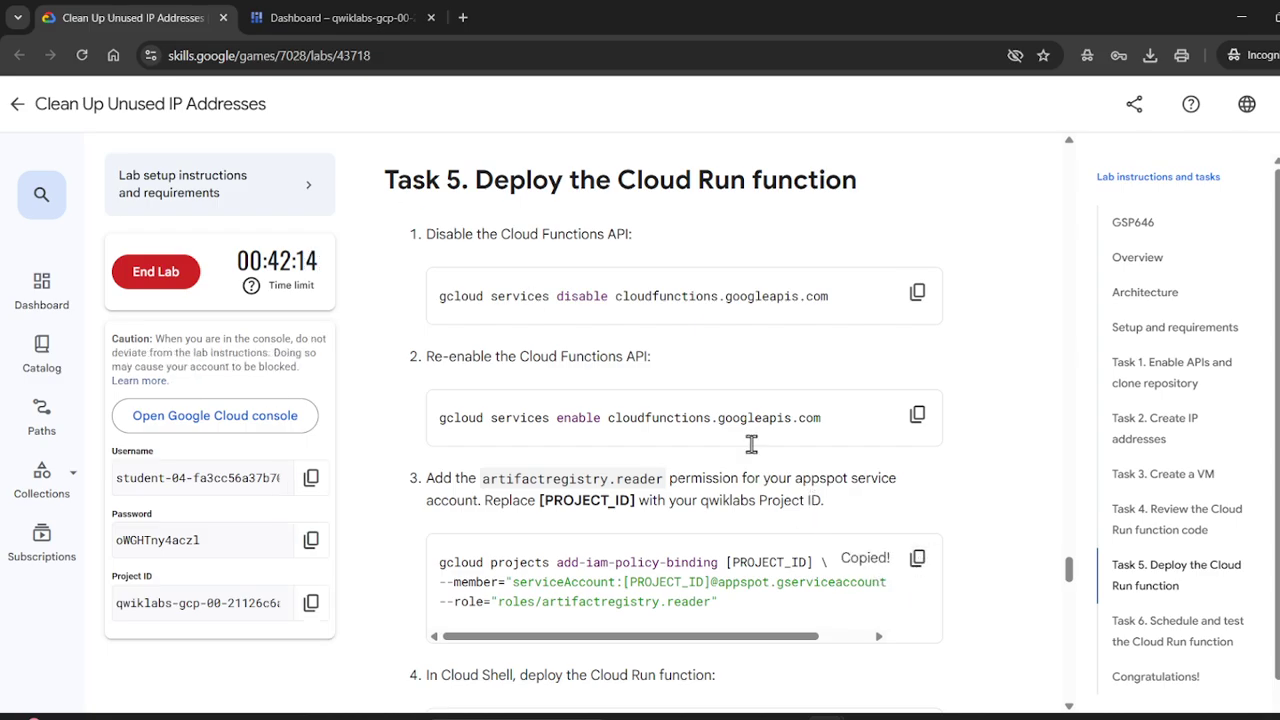
{"action": "left_click", "coordinate": [340, 17]}
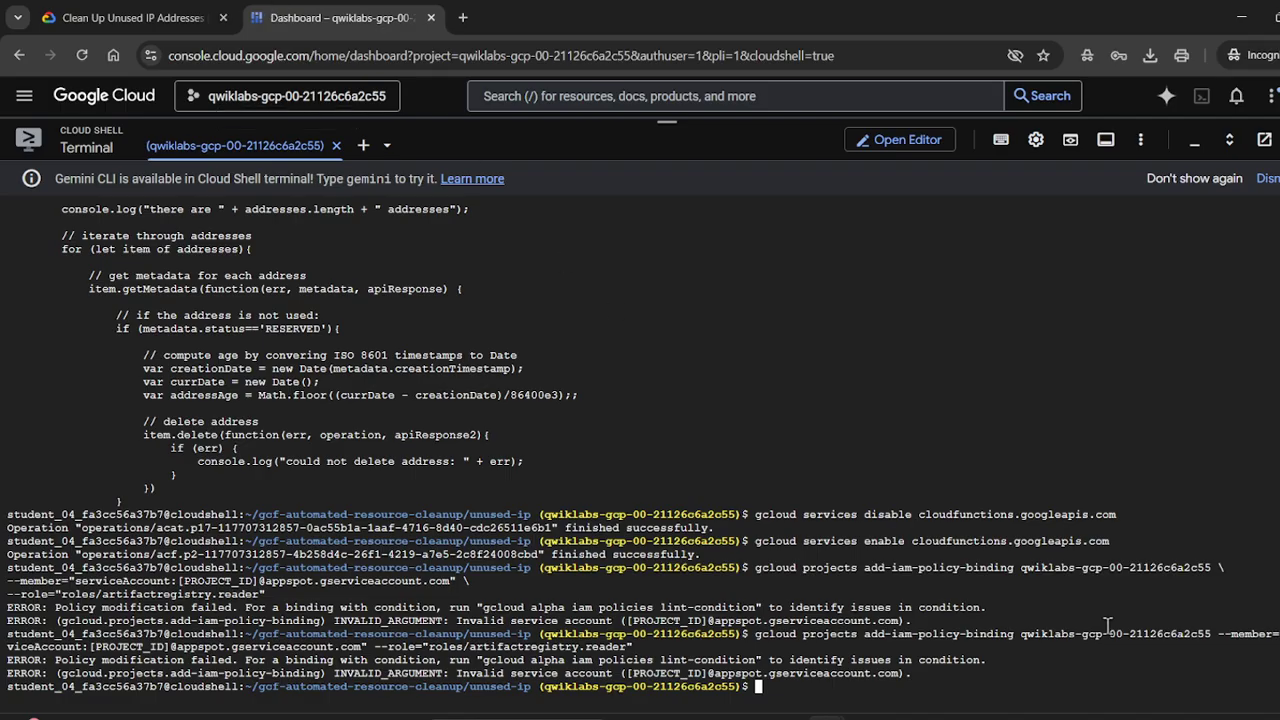
{"action": "key", "text": "ctrl+v"}
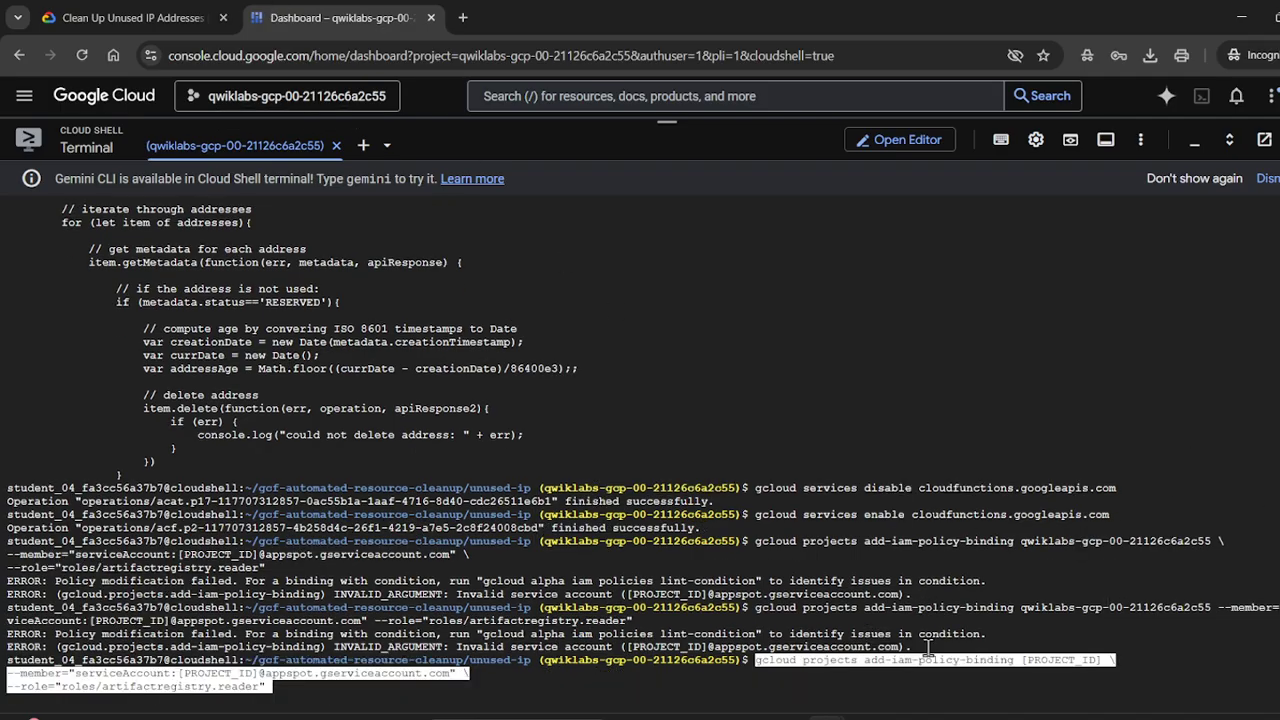
- Copy the lab's project ID and replace the [PROJECT_ID] placeholder in the command's --member service account with qwiklabs-gcp-00-21126c6a2c55
{"action": "left_click", "coordinate": [130, 17]}
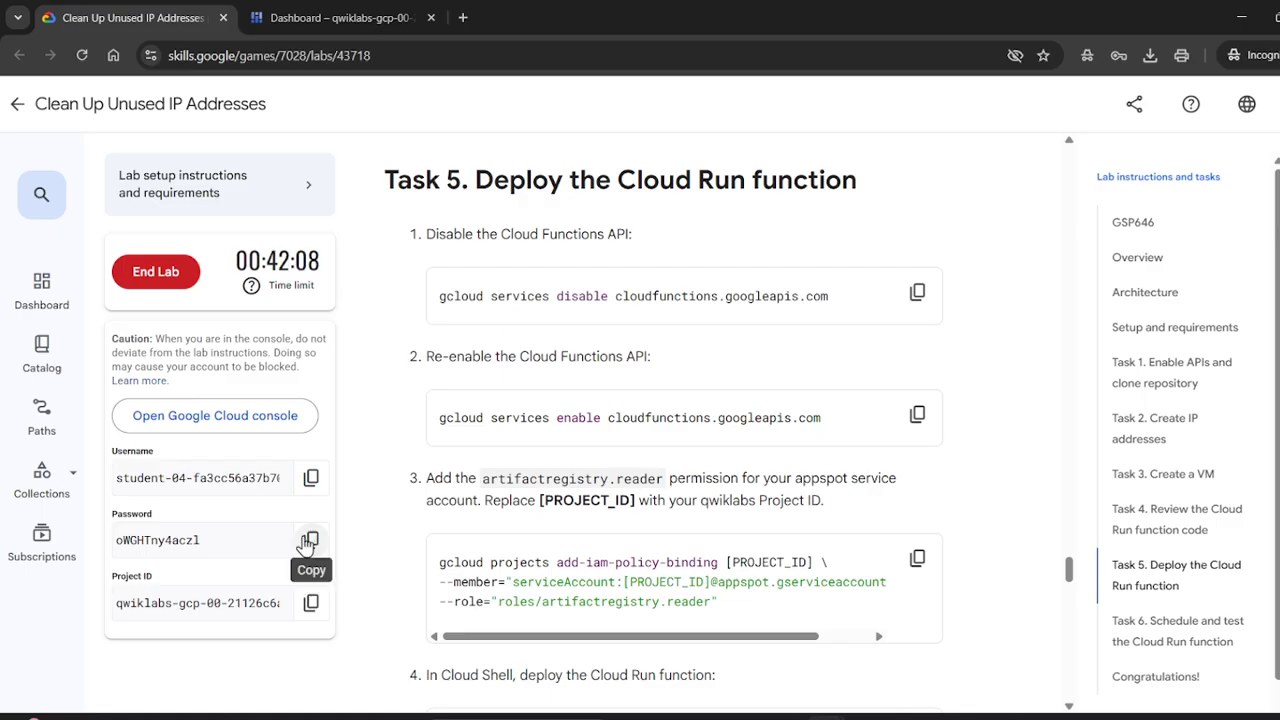
{"action": "left_click", "coordinate": [311, 603]}
{"action": "left_click", "coordinate": [322, 10]}
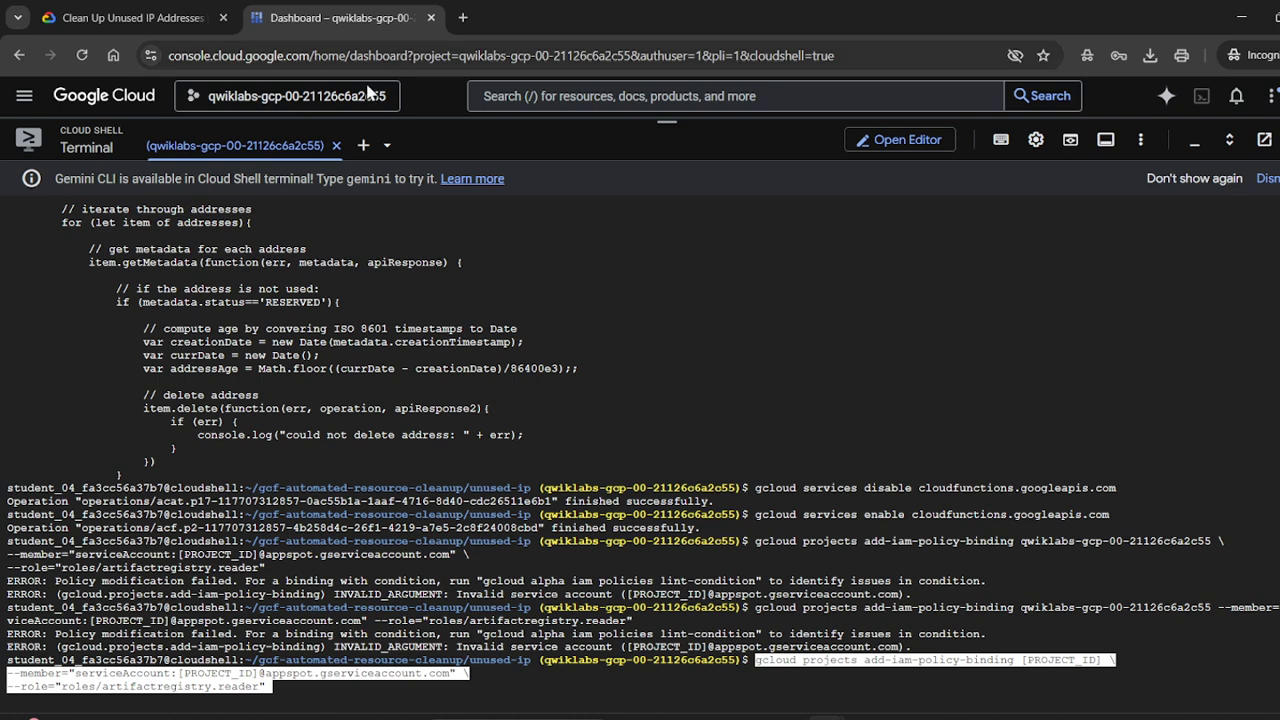
{"action": "key", "text": "Left"}
{"action": "key", "text": "Left"}
{"action": "key", "text": "Left"}
{"action": "key", "text": "Left"}
{"action": "key", "text": "Left"}
{"action": "key", "text": "Left"}
{"action": "key", "text": "Left"}
{"action": "key", "text": "Left"}
{"action": "key", "text": "Left"}
{"action": "key", "text": "Left"}
{"action": "key", "text": "Left"}
{"action": "key", "text": "Left"}
{"action": "key", "text": "Left"}
{"action": "key", "text": "Left"}
{"action": "key", "text": "Left"}
{"action": "key", "text": "Left"}
{"action": "key", "text": "Left"}
{"action": "key", "text": "Left"}
{"action": "key", "text": "Left"}
{"action": "key", "text": "Left"}
{"action": "key", "text": "Left"}
{"action": "key", "text": "Left"}
{"action": "key", "text": "Left"}
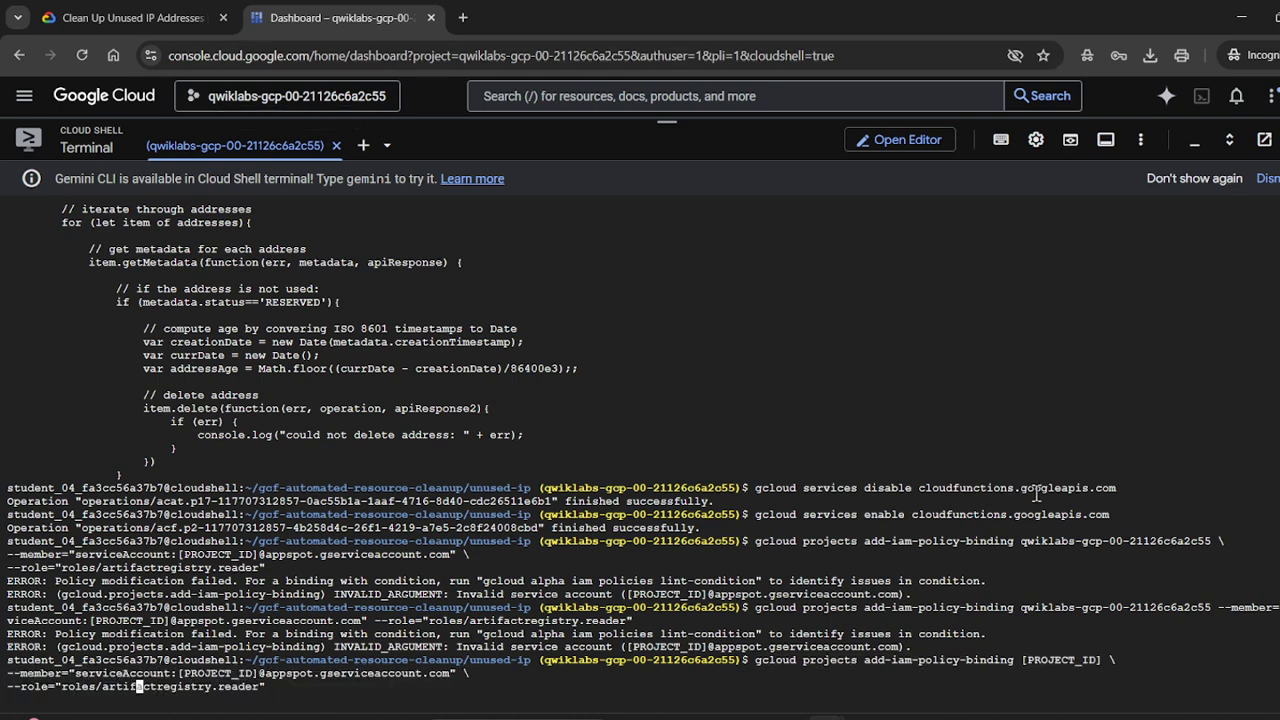
{"action": "key", "text": "Left"}
{"action": "key", "text": "Left"}
{"action": "key", "text": "Left"}
{"action": "key", "text": "Left"}
{"action": "key", "text": "Left"}
{"action": "key", "text": "Left"}
{"action": "key", "text": "Left"}
{"action": "key", "text": "Left"}
{"action": "key", "text": "Left"}
{"action": "key", "text": "Left"}
{"action": "key", "text": "Left"}
{"action": "key", "text": "Left"}
{"action": "key", "text": "Left"}
{"action": "key", "text": "Left"}
{"action": "key", "text": "Left"}
{"action": "key", "text": "Left"}
{"action": "key", "text": "Left"}
{"action": "key", "text": "Left"}
{"action": "key", "text": "Left"}
{"action": "key", "text": "Left"}
{"action": "key", "text": "Left"}
{"action": "key", "text": "Left"}
{"action": "key", "text": "Left"}
{"action": "key", "text": "Left"}
{"action": "key", "text": "Left"}
{"action": "key", "text": "Left"}
{"action": "key", "text": "Left"}
{"action": "key", "text": "Left"}
{"action": "key", "text": "Left"}
{"action": "key", "text": "Left"}
{"action": "key", "text": "Left"}
{"action": "key", "text": "Left"}
{"action": "key", "text": "Left"}
{"action": "key", "text": "Left"}
{"action": "key", "text": "Left"}
{"action": "key", "text": "Left"}
{"action": "key", "text": "Left"}
{"action": "key", "text": "Left"}
{"action": "key", "text": "Left"}
{"action": "key", "text": "Left"}
{"action": "key", "text": "Right"}
{"action": "key", "text": "Right"}
{"action": "key", "text": "Right"}
{"action": "key", "text": "Right"}
{"action": "key", "text": "Right"}
{"action": "key", "text": "Right"}
{"action": "key", "text": "Right"}
{"action": "key", "text": "Right"}
{"action": "key", "text": "Right"}
{"action": "key", "text": "Right"}
{"action": "key", "text": "Right"}
{"action": "key", "text": "Right"}
{"action": "key", "text": "Right"}
{"action": "key", "text": "Right"}
{"action": "key", "text": "Right"}
{"action": "key", "text": "Right"}
{"action": "key", "text": "Right"}
{"action": "key", "text": "Right"}
{"action": "key", "text": "Right"}
{"action": "key", "text": "Right"}
{"action": "key", "text": "Right"}
{"action": "key", "text": "Right"}
{"action": "key", "text": "Right"}
{"action": "key", "text": "Right"}
{"action": "key", "text": "BackSpace"}
{"action": "key", "text": "BackSpace"}
{"action": "key", "text": "BackSpace"}
{"action": "key", "text": "BackSpace"}
{"action": "key", "text": "BackSpace"}
{"action": "key", "text": "BackSpace"}
{"action": "key", "text": "BackSpace"}
{"action": "key", "text": "BackSpace"}
{"action": "key", "text": "BackSpace"}
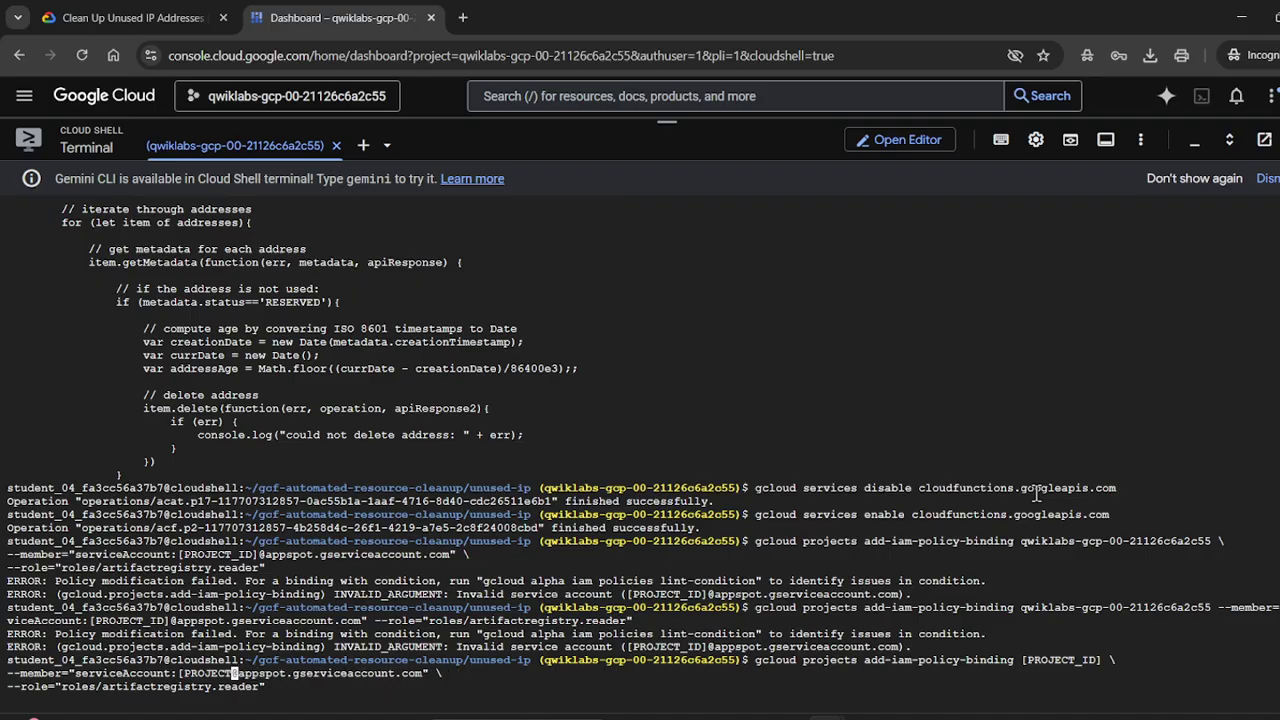
{"action": "key", "text": "BackSpace"}
{"action": "key", "text": "BackSpace"}
{"action": "key", "text": "BackSpace"}
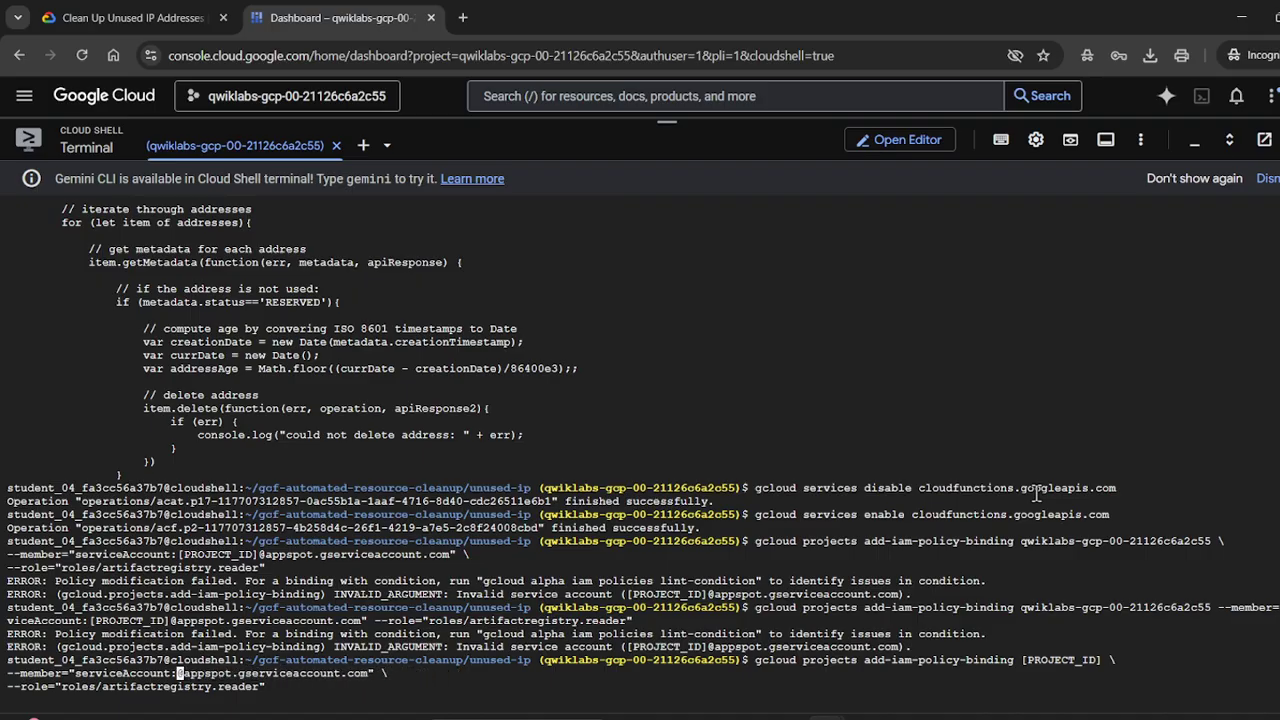
{"action": "key", "text": "ctrl+v"}
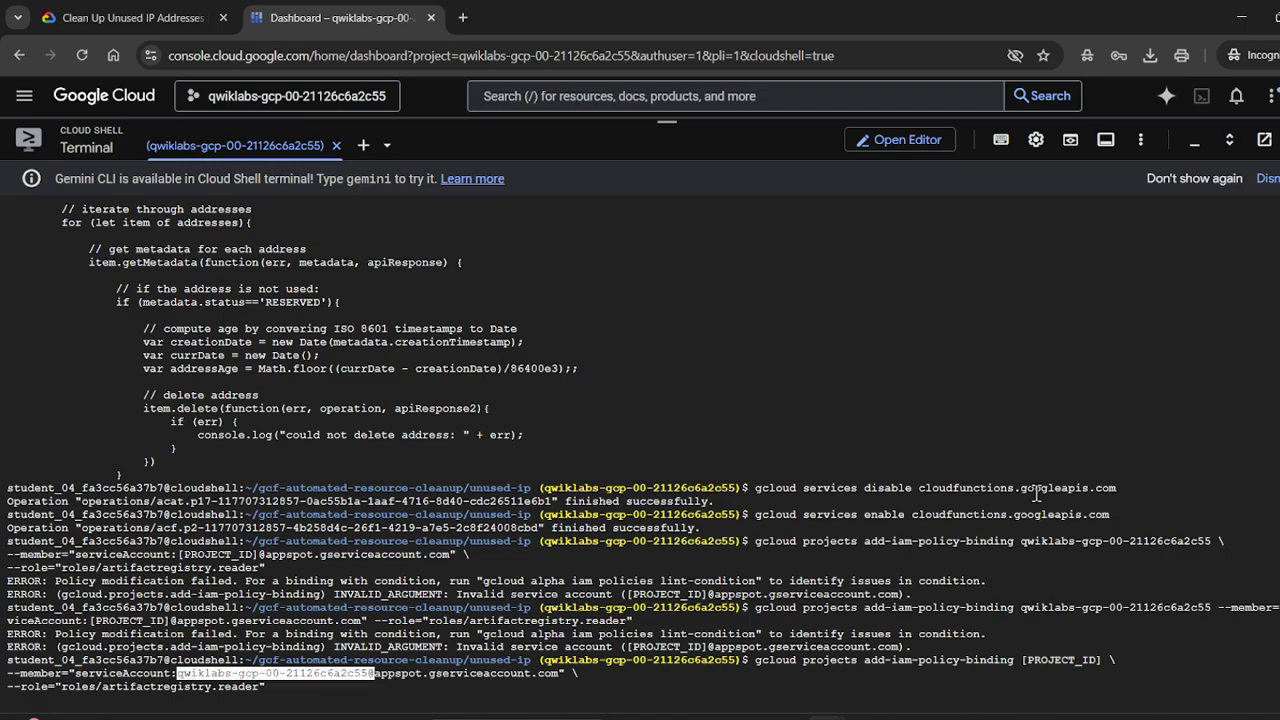
- Replace the [PROJECT_ID] after add-iam-policy-binding with qwiklabs-gcp-00-21126c6a2c55 and run the command to grant artifactregistry.reader to the appspot service account
{"action": "key", "text": "Left"}
{"action": "key", "text": "Left"}
{"action": "key", "text": "Left"}
{"action": "key", "text": "Left"}
{"action": "key", "text": "Left"}
{"action": "key", "text": "Left"}
{"action": "key", "text": "Left"}
{"action": "key", "text": "Left"}
{"action": "key", "text": "Left"}
{"action": "key", "text": "Left"}
{"action": "key", "text": "Left"}
{"action": "key", "text": "Left"}
{"action": "key", "text": "Left"}
{"action": "key", "text": "Left"}
{"action": "key", "text": "Left"}
{"action": "key", "text": "Left"}
{"action": "key", "text": "Left"}
{"action": "key", "text": "Left"}
{"action": "key", "text": "Left"}
{"action": "key", "text": "Left"}
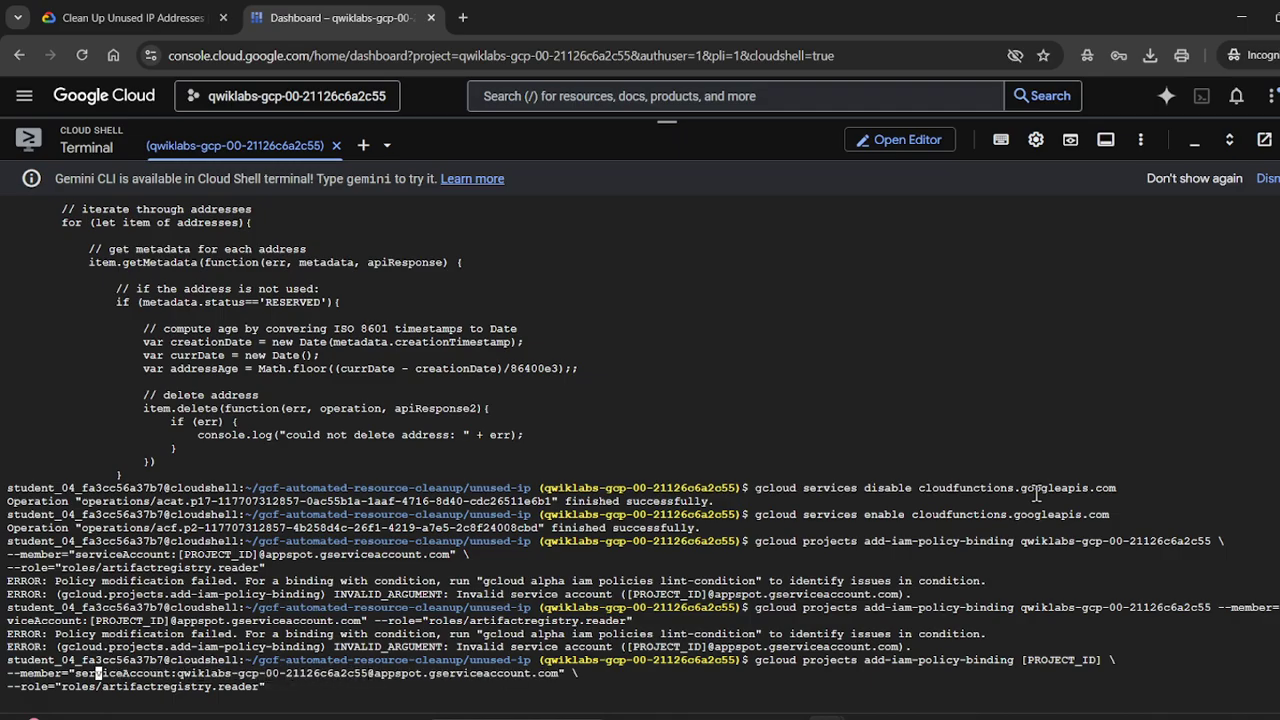
{"action": "key", "text": "Left"}
{"action": "key", "text": "Left"}
{"action": "key", "text": "Left"}
{"action": "key", "text": "Left"}
{"action": "key", "text": "Left"}
{"action": "key", "text": "Left"}
{"action": "key", "text": "Left"}
{"action": "key", "text": "Left"}
{"action": "key", "text": "Left"}
{"action": "key", "text": "Left"}
{"action": "key", "text": "Left"}
{"action": "key", "text": "Left"}
{"action": "key", "text": "Left"}
{"action": "key", "text": "Left"}
{"action": "key", "text": "Left"}
{"action": "key", "text": "Left"}
{"action": "key", "text": "Left"}
{"action": "key", "text": "Left"}
{"action": "key", "text": "Left"}
{"action": "key", "text": "Left"}
{"action": "key", "text": "Right"}
{"action": "key", "text": "Right"}
{"action": "key", "text": "Right"}
{"action": "key", "text": "Right"}
{"action": "key", "text": "Right"}
{"action": "key", "text": "Right"}
{"action": "key", "text": "Right"}
{"action": "key", "text": "BackSpace"}
{"action": "key", "text": "BackSpace"}
{"action": "key", "text": "BackSpace"}
{"action": "key", "text": "BackSpace"}
{"action": "key", "text": "BackSpace"}
{"action": "key", "text": "BackSpace"}
{"action": "key", "text": "BackSpace"}
{"action": "key", "text": "BackSpace"}
{"action": "key", "text": "BackSpace"}
{"action": "key", "text": "BackSpace"}
{"action": "key", "text": "BackSpace"}
{"action": "key", "text": "BackSpace"}
{"action": "key", "text": "ctrl+v"}
{"action": "key", "text": "Return"}
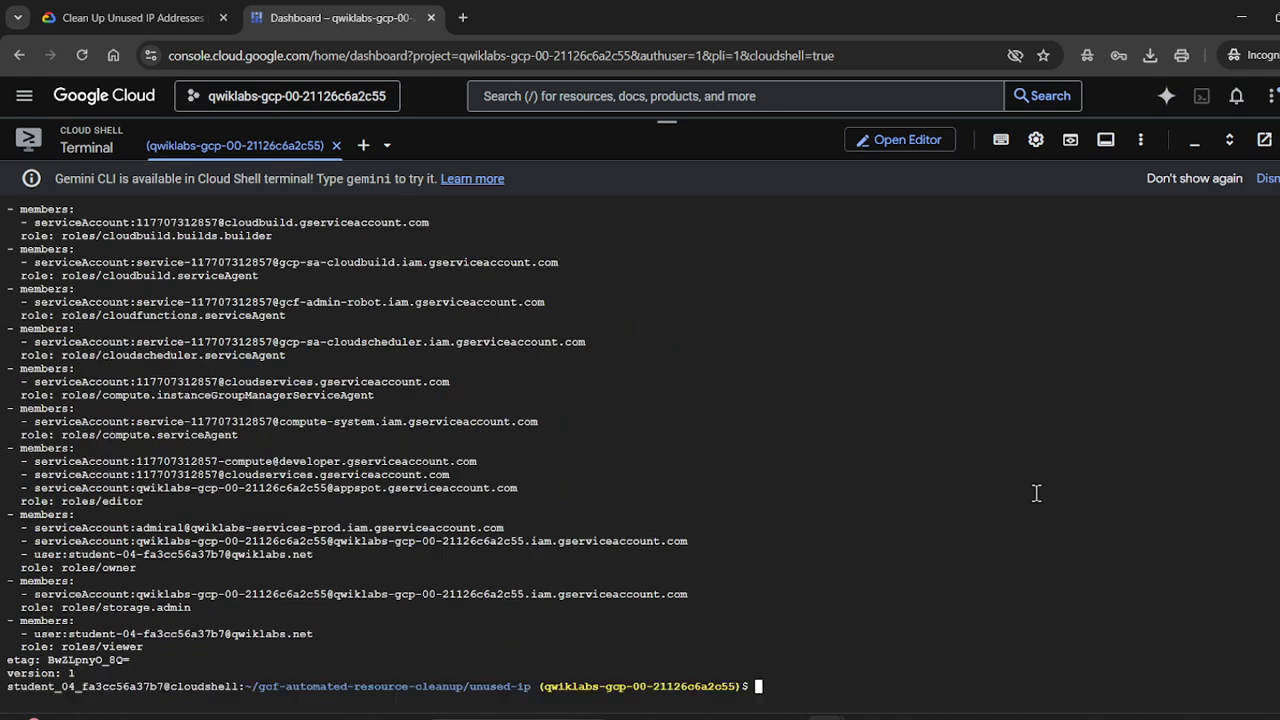
{"action": "scroll", "coordinate": [351, 447], "scroll_direction": "up", "scroll_amount": 4}
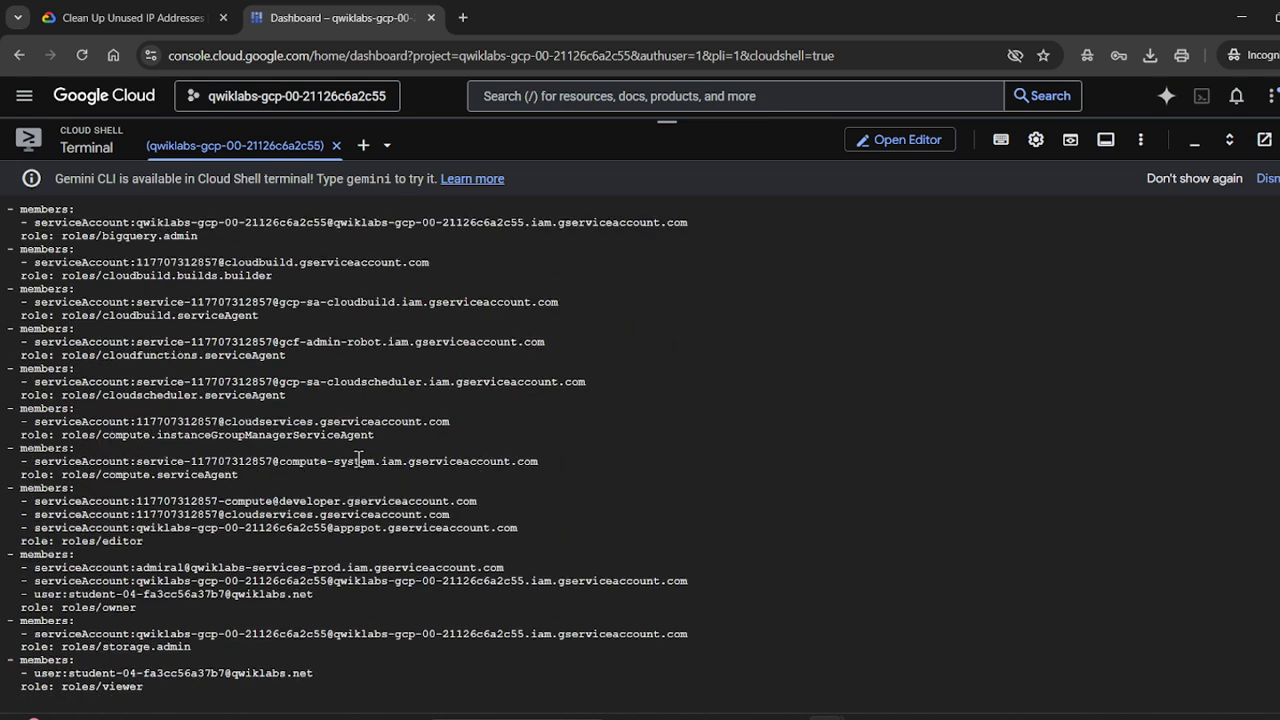
{"action": "scroll", "coordinate": [359, 457], "scroll_direction": "down", "scroll_amount": 1}
{"action": "scroll", "coordinate": [359, 457], "scroll_direction": "down", "scroll_amount": 2}
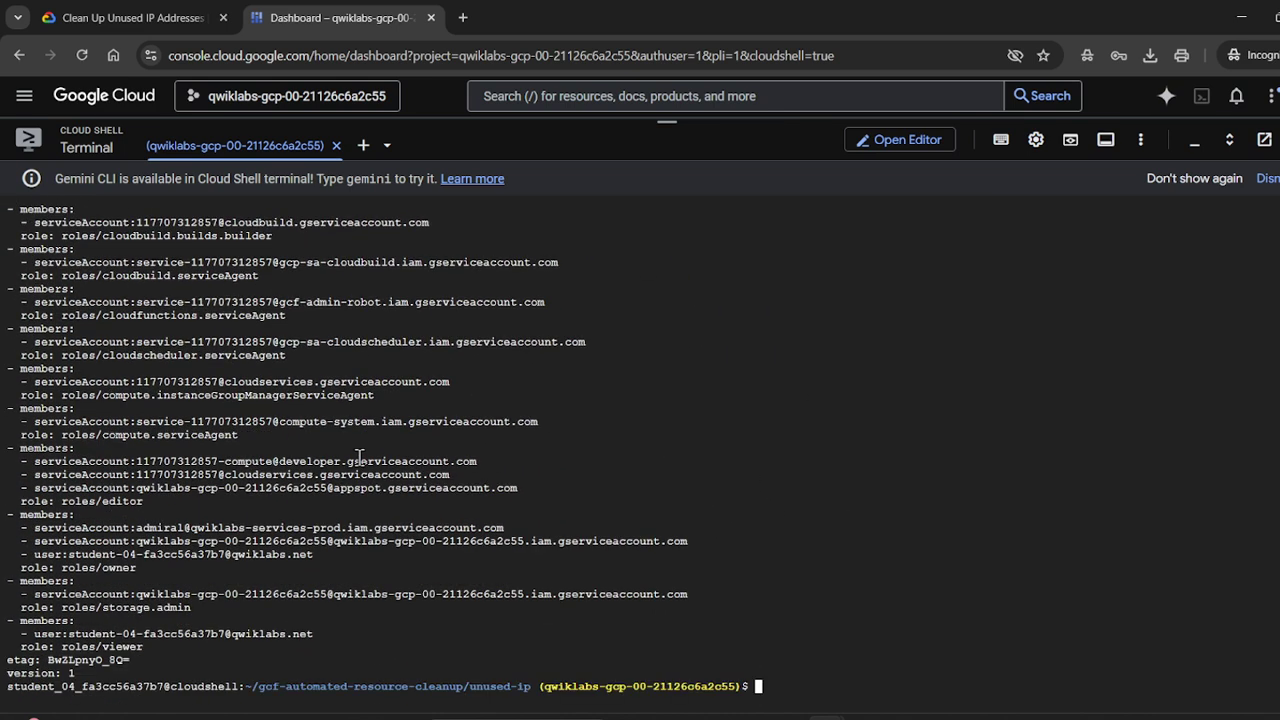
- Copy the gcloud functions deploy command for unused_ip_function from Task 5 of the lab instructions
{"action": "left_click", "coordinate": [120, 17]}
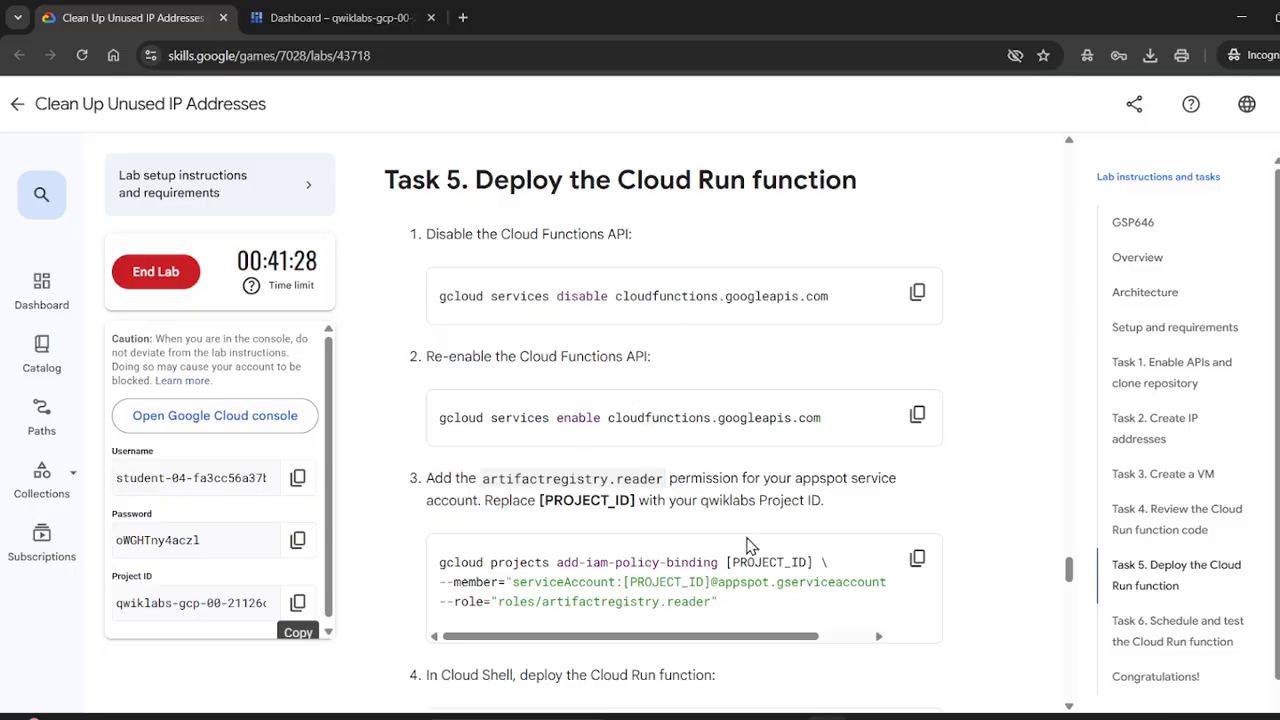
{"action": "scroll", "coordinate": [740, 540], "scroll_direction": "down", "scroll_amount": 4}
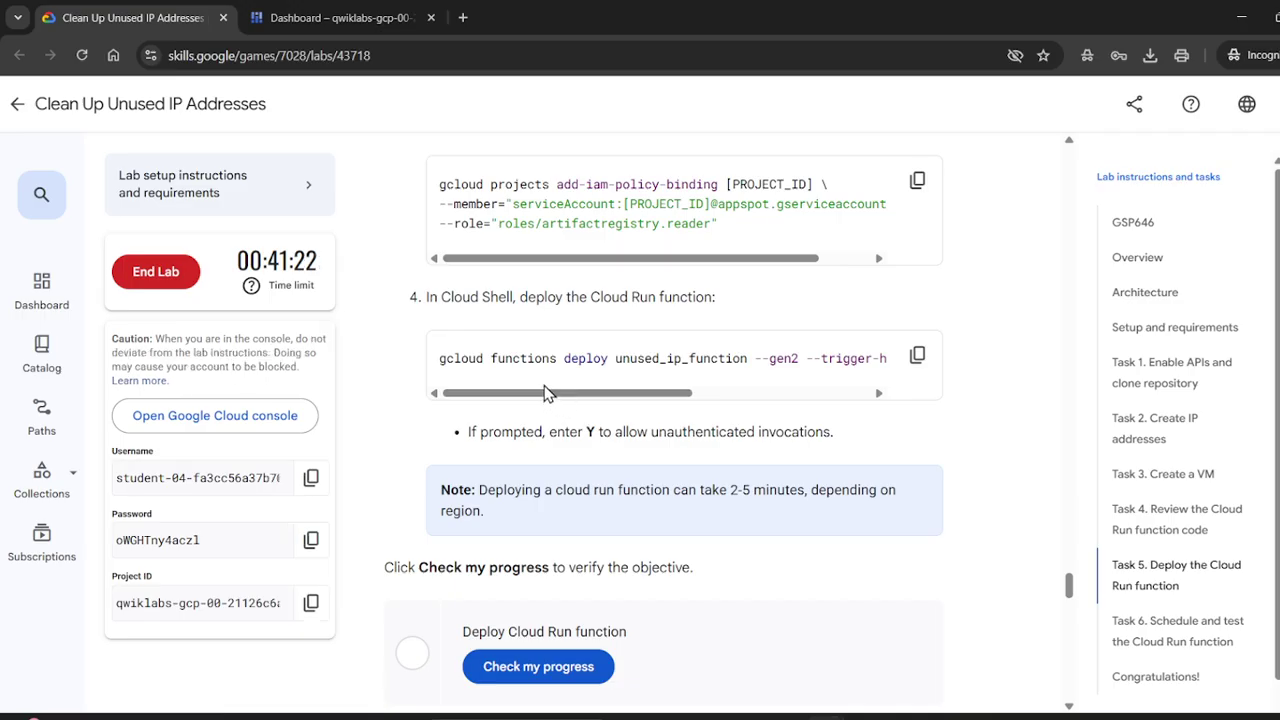
{"action": "left_click_drag", "start_coordinate": [543, 385], "coordinate": [676, 408]}
{"action": "left_click", "coordinate": [590, 422]}
{"action": "left_click", "coordinate": [812, 396]}
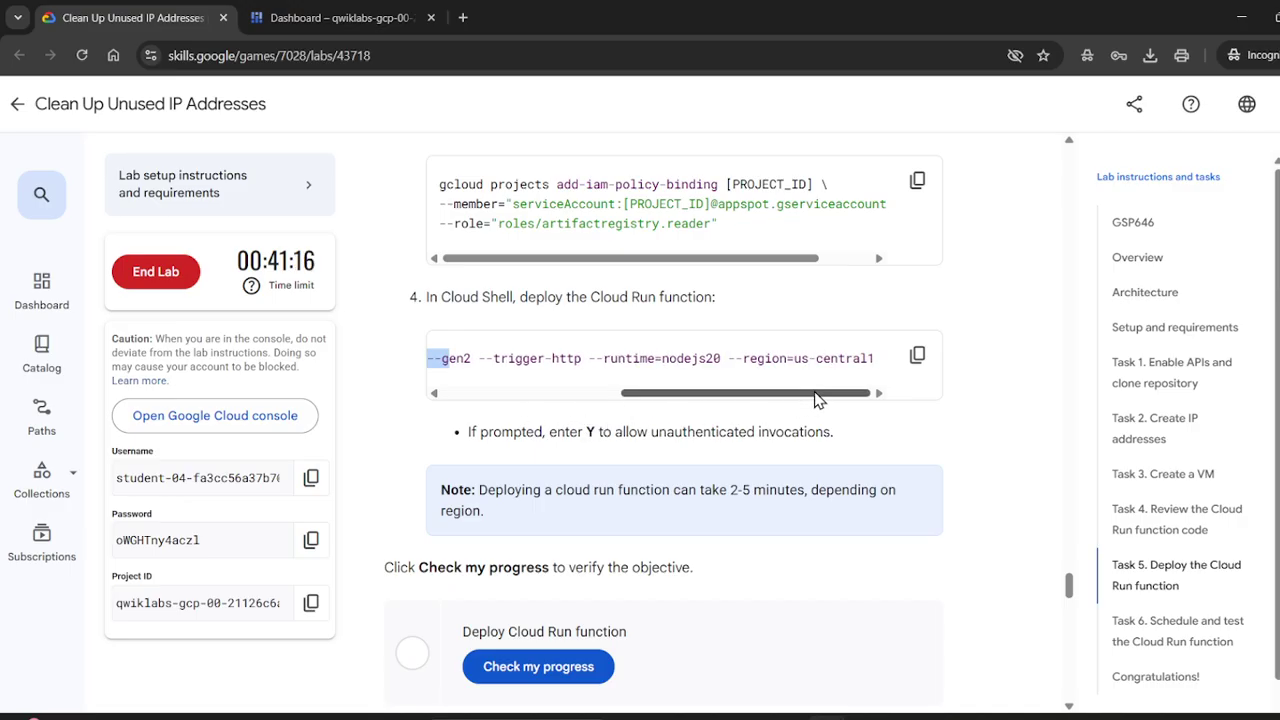
{"action": "left_click", "coordinate": [910, 358]}
- Run the copied command in Cloud Shell to deploy unused_ip_function with nodejs20 in us-central1, answering y to enable run.googleapis.com
{"action": "left_click", "coordinate": [338, 17]}
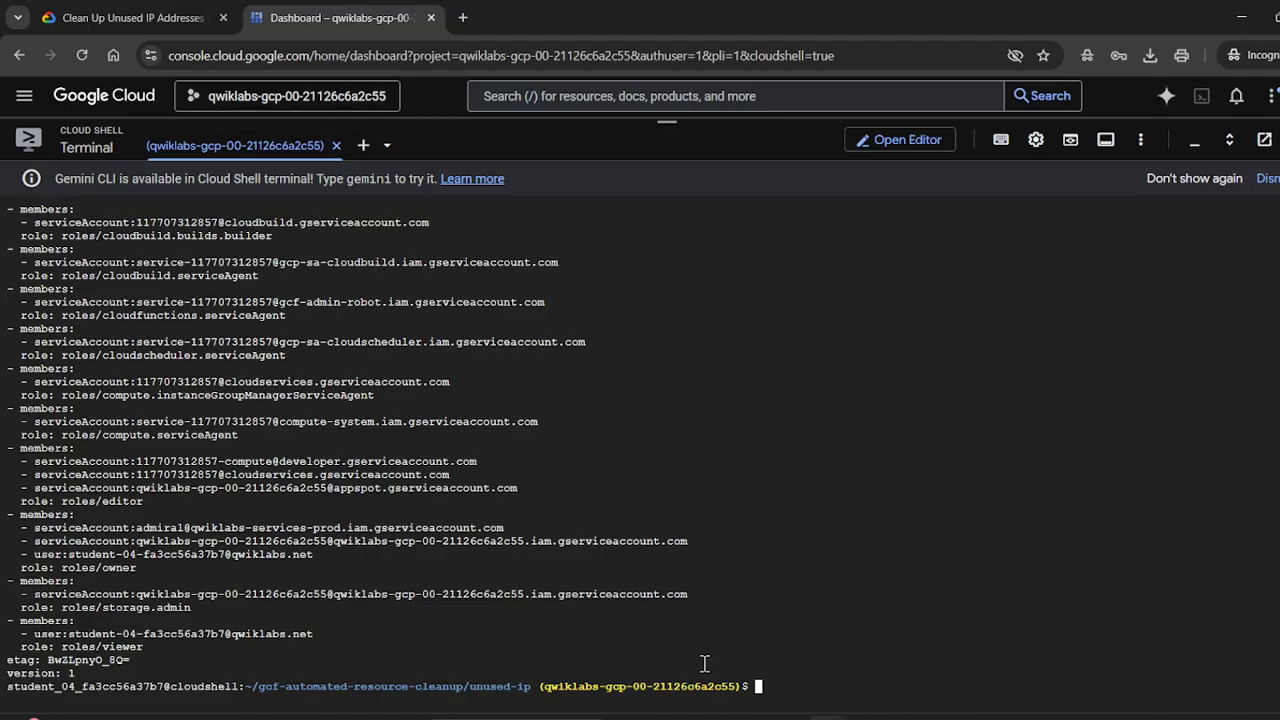
{"action": "key", "text": "ctrl+v"}
{"action": "key", "text": "Return"}
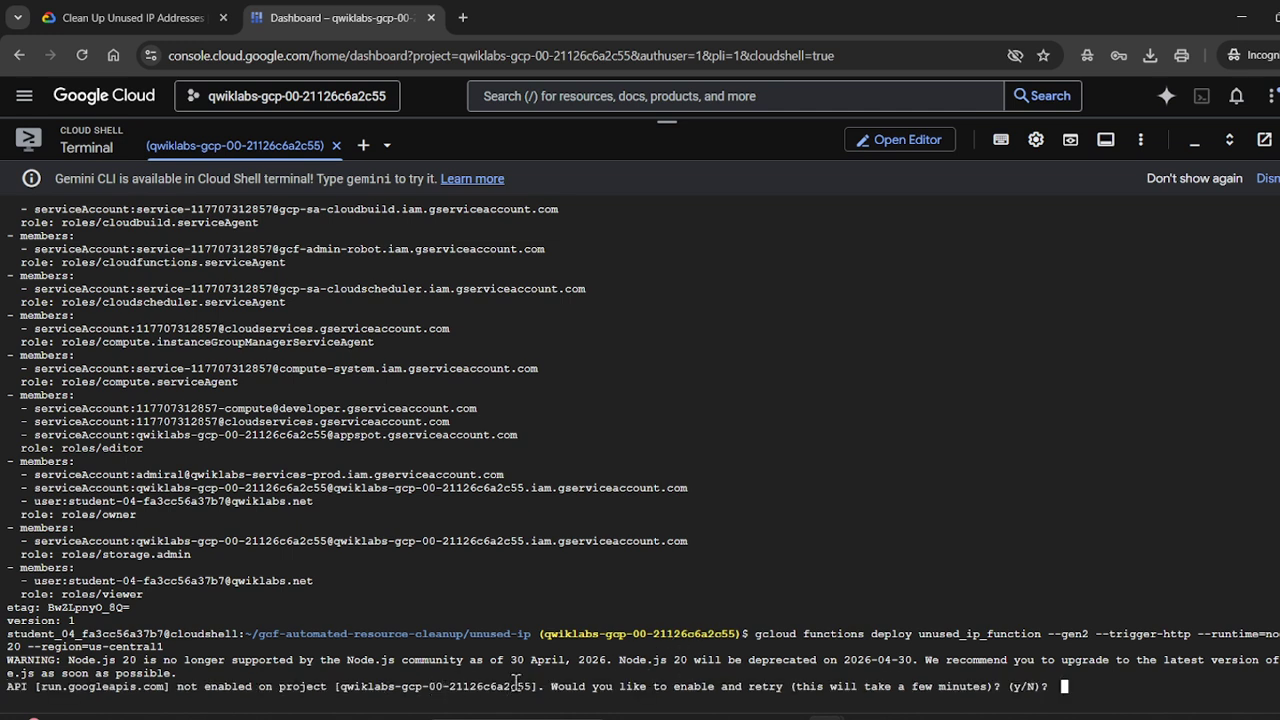
{"action": "type", "text": "y"}
{"action": "key", "text": "Return"}
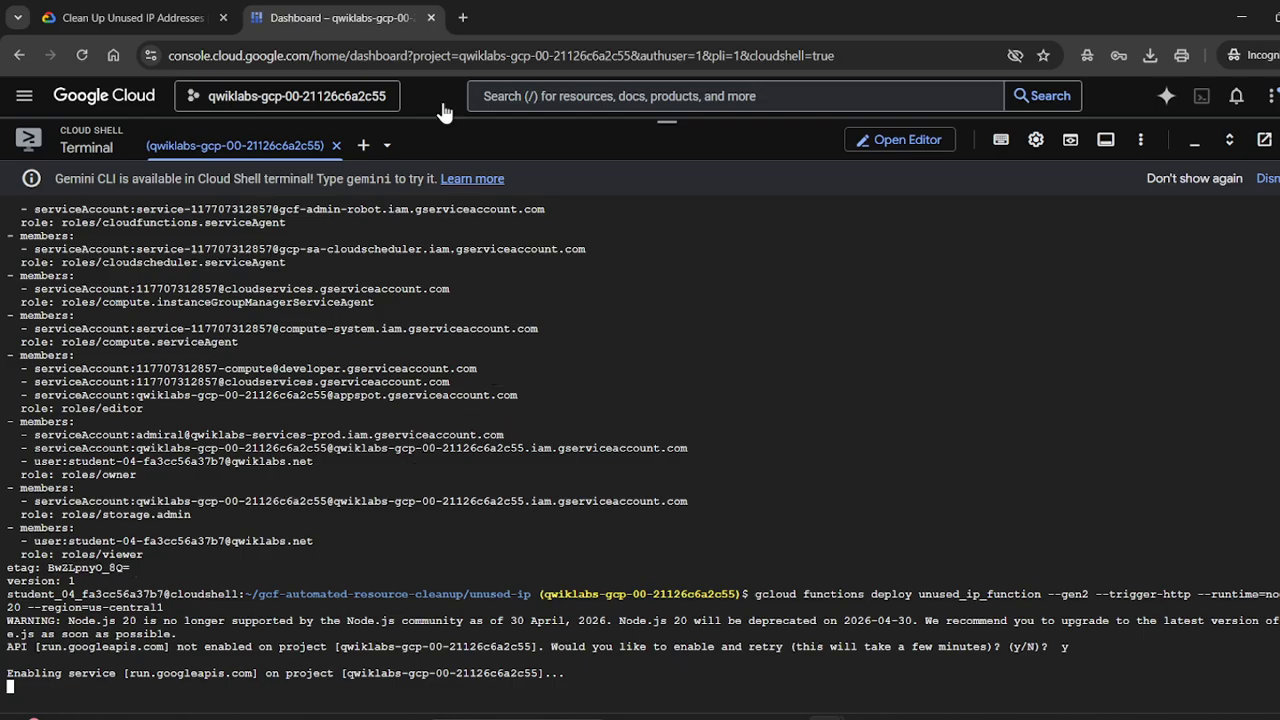
- Look through the lab's remaining instructions, from the Task 5 deployment note to the end of Task 6
{"action": "left_click", "coordinate": [160, 17]}
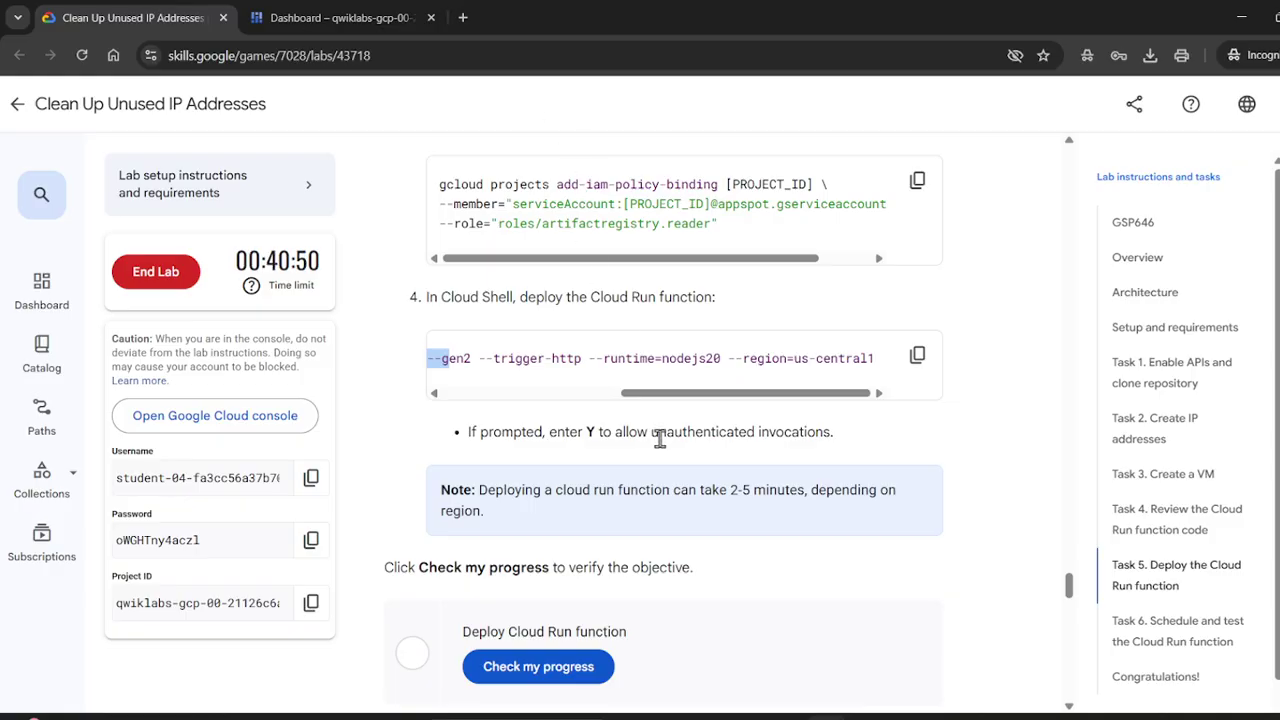
{"action": "scroll", "coordinate": [660, 440], "scroll_direction": "down", "scroll_amount": 12}
{"action": "scroll", "coordinate": [660, 440], "scroll_direction": "up", "scroll_amount": 6}
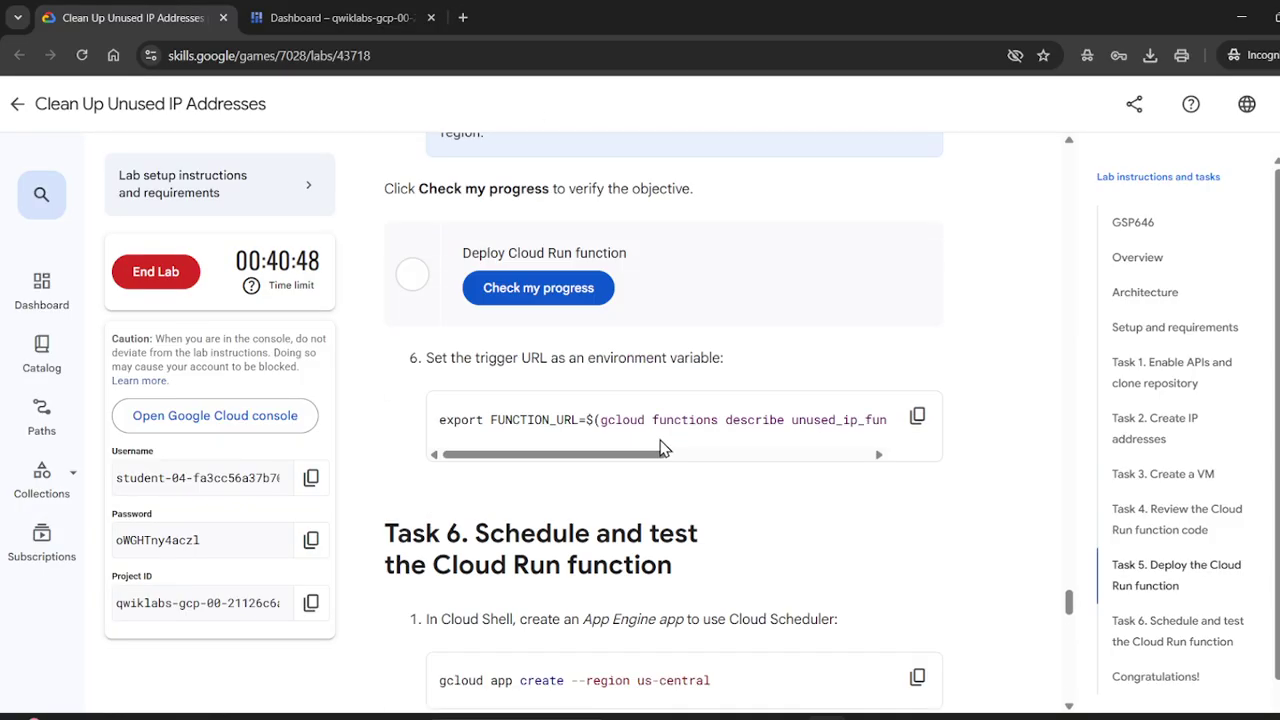
{"action": "scroll", "coordinate": [652, 465], "scroll_direction": "down", "scroll_amount": 4}
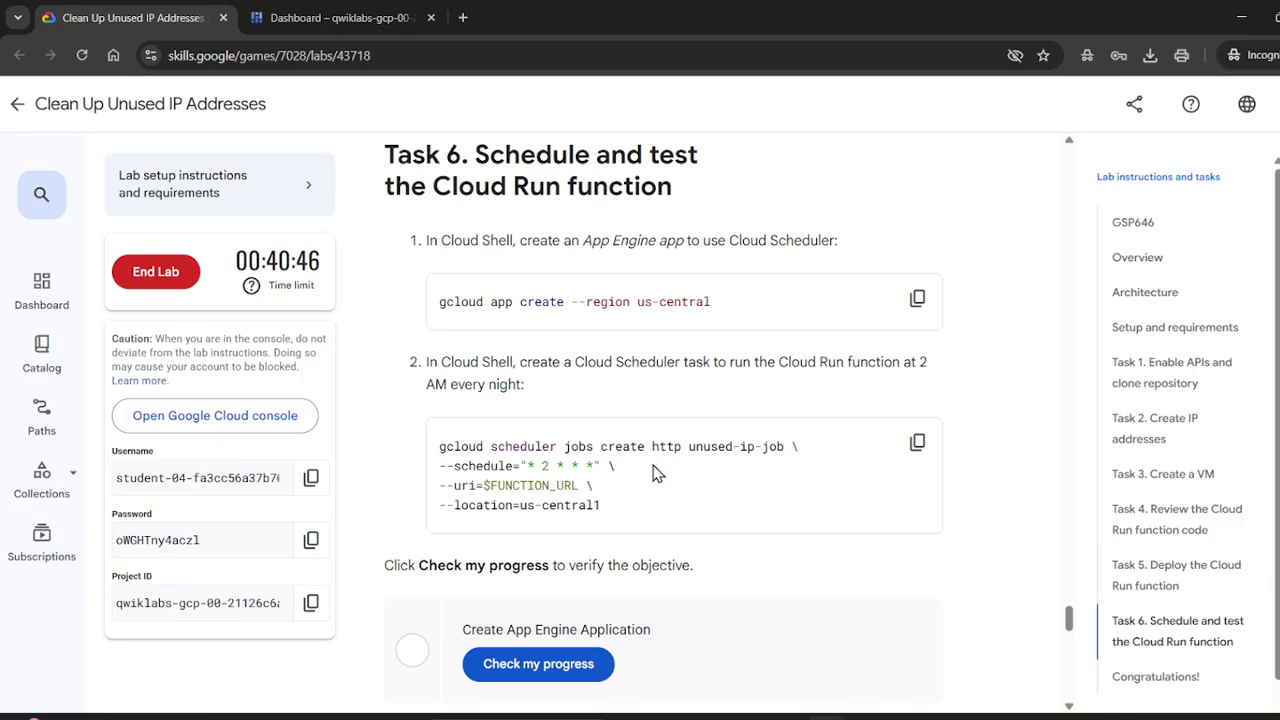
{"action": "scroll", "coordinate": [655, 485], "scroll_direction": "down", "scroll_amount": 4}
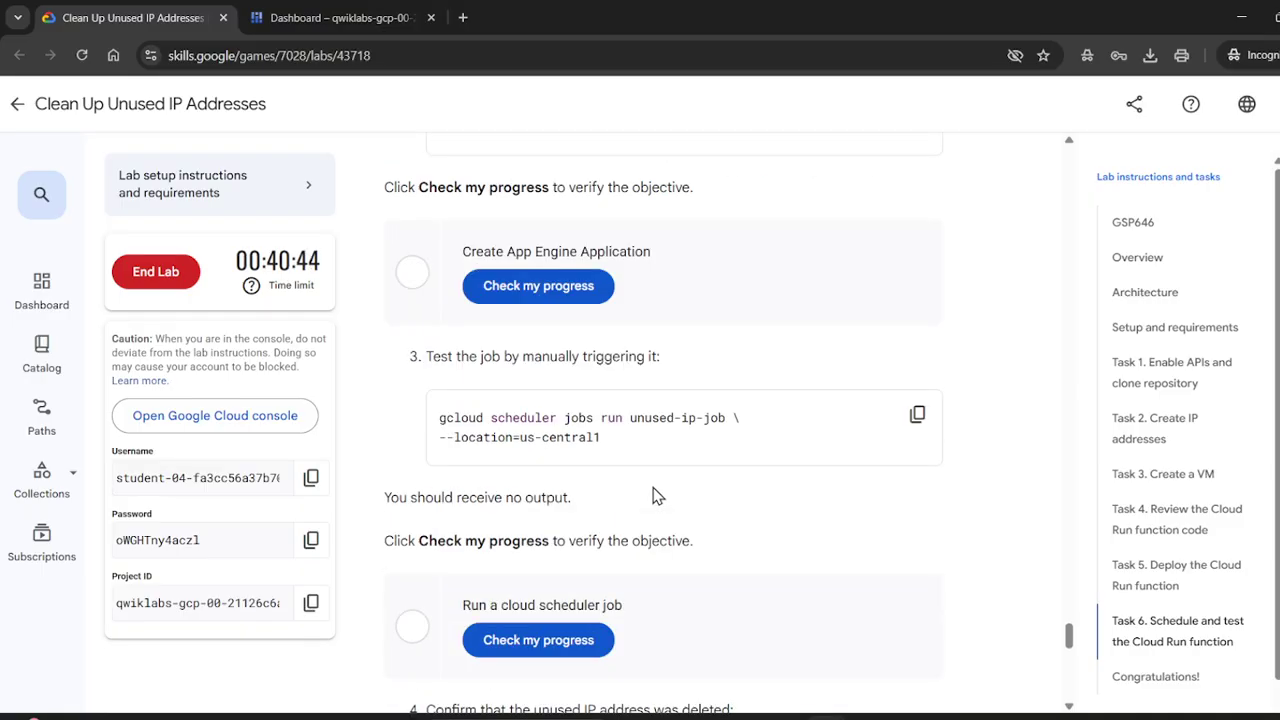
{"action": "scroll", "coordinate": [657, 495], "scroll_direction": "down", "scroll_amount": 6}
{"action": "scroll", "coordinate": [650, 493], "scroll_direction": "up", "scroll_amount": 10}
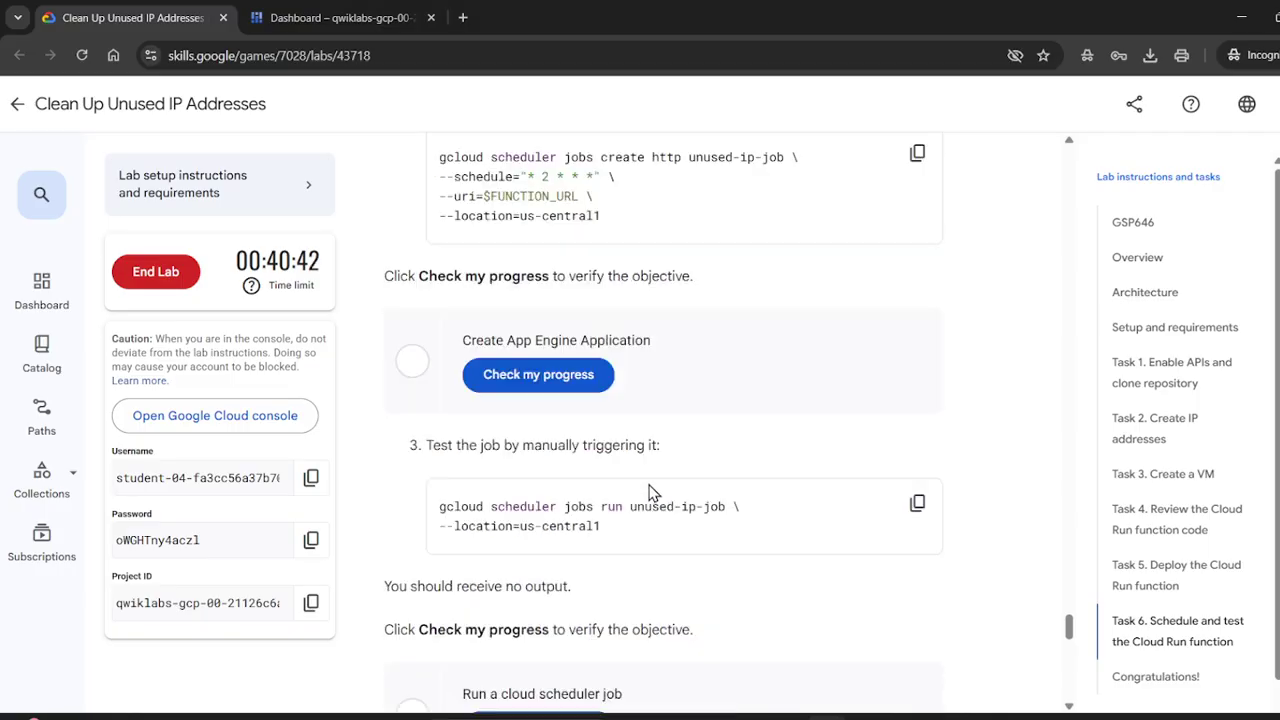
{"action": "scroll", "coordinate": [648, 490], "scroll_direction": "up", "scroll_amount": 4}
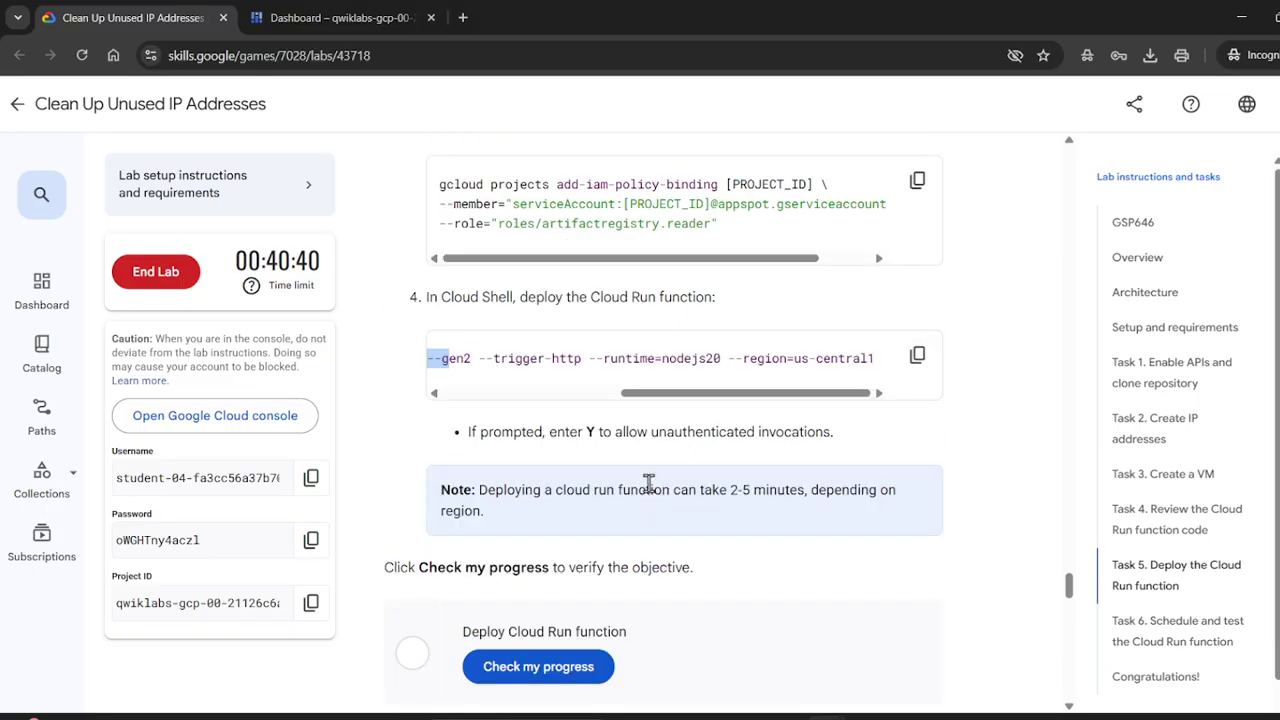
{"action": "scroll", "coordinate": [649, 485], "scroll_direction": "down", "scroll_amount": 4}
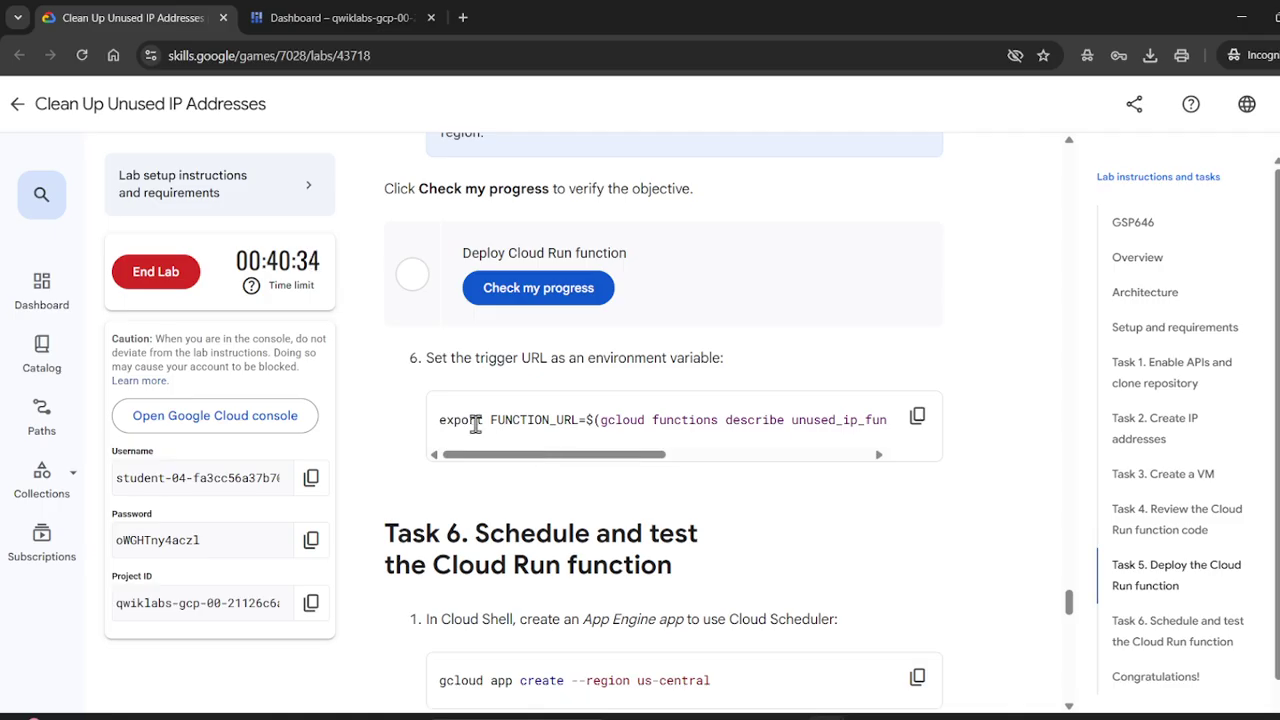
- Copy the export FUNCTION_URL command that sets the trigger URL as an environment variable from the end of Task 5
{"action": "mouse_move", "coordinate": [478, 456]}
{"action": "left_mouse_down"}
{"action": "mouse_move", "coordinate": [757, 463]}
{"action": "mouse_move", "coordinate": [468, 464]}
{"action": "left_mouse_up"}
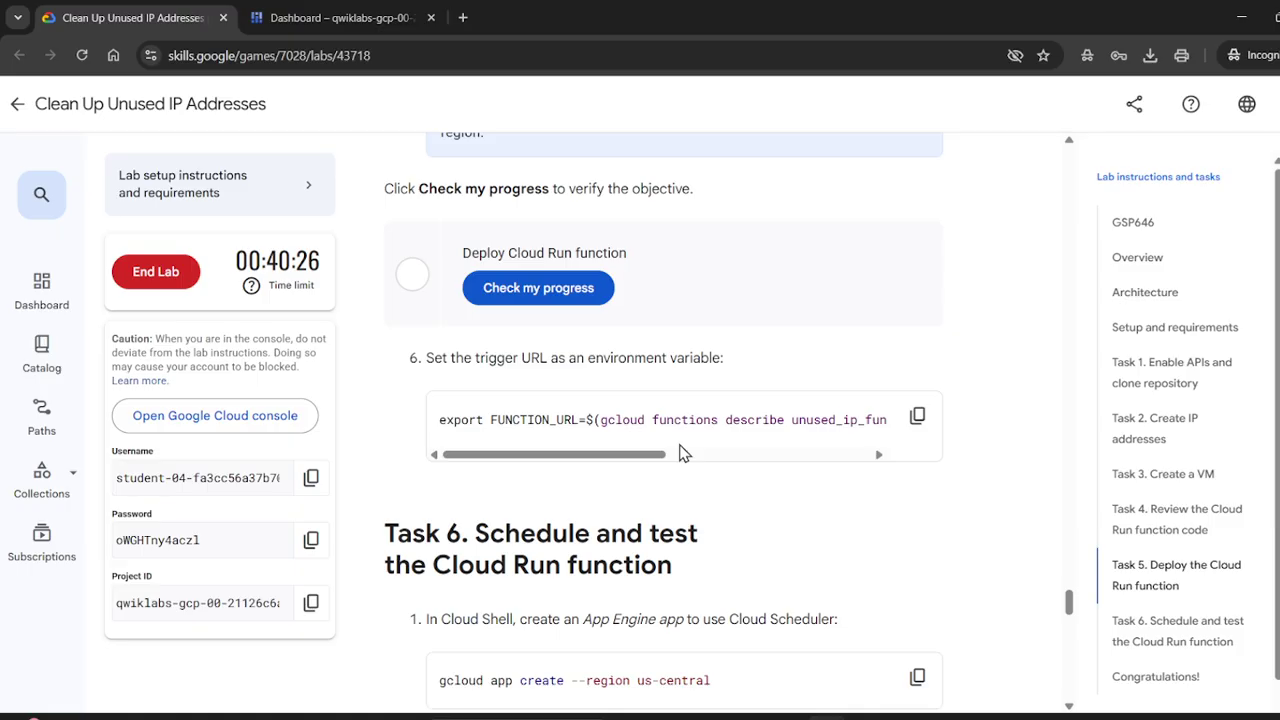
{"action": "left_click", "coordinate": [916, 415]}
{"action": "left_click_drag", "start_coordinate": [440, 460], "coordinate": [743, 464]}
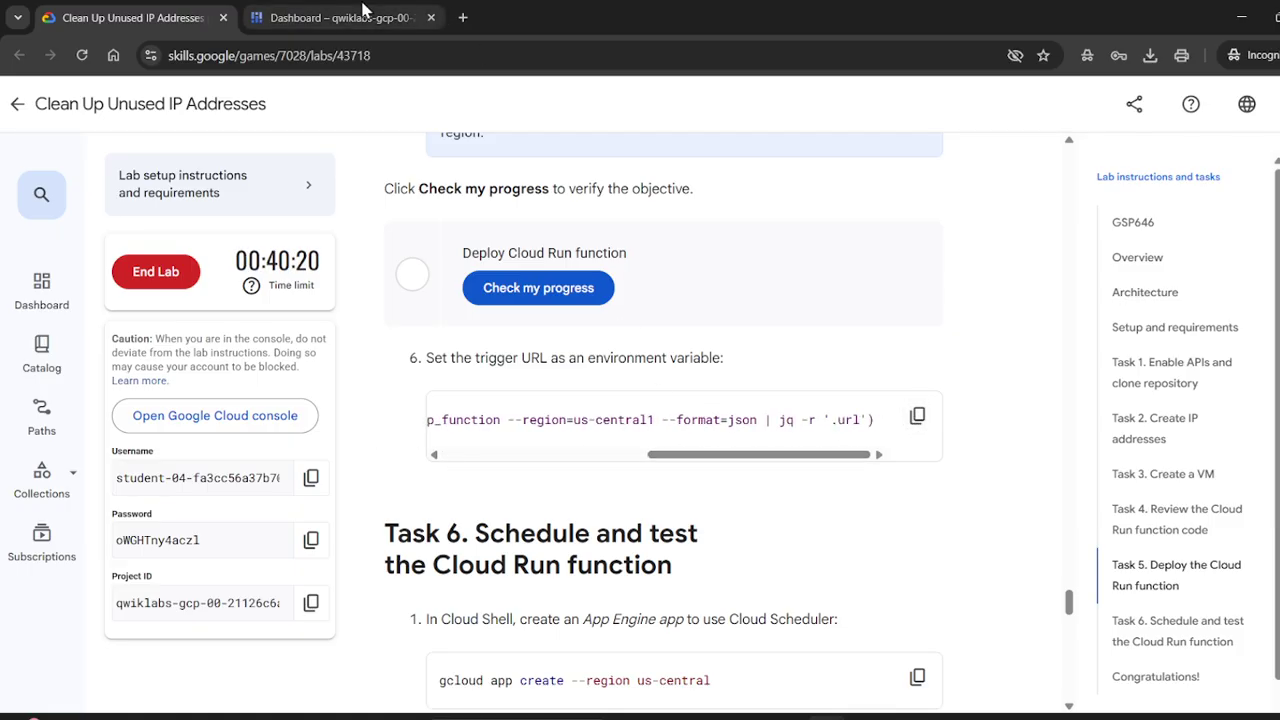
- Answer y in Cloud Shell to allow unauthenticated invocations of unused_ip_function
{"action": "left_click", "coordinate": [335, 17]}
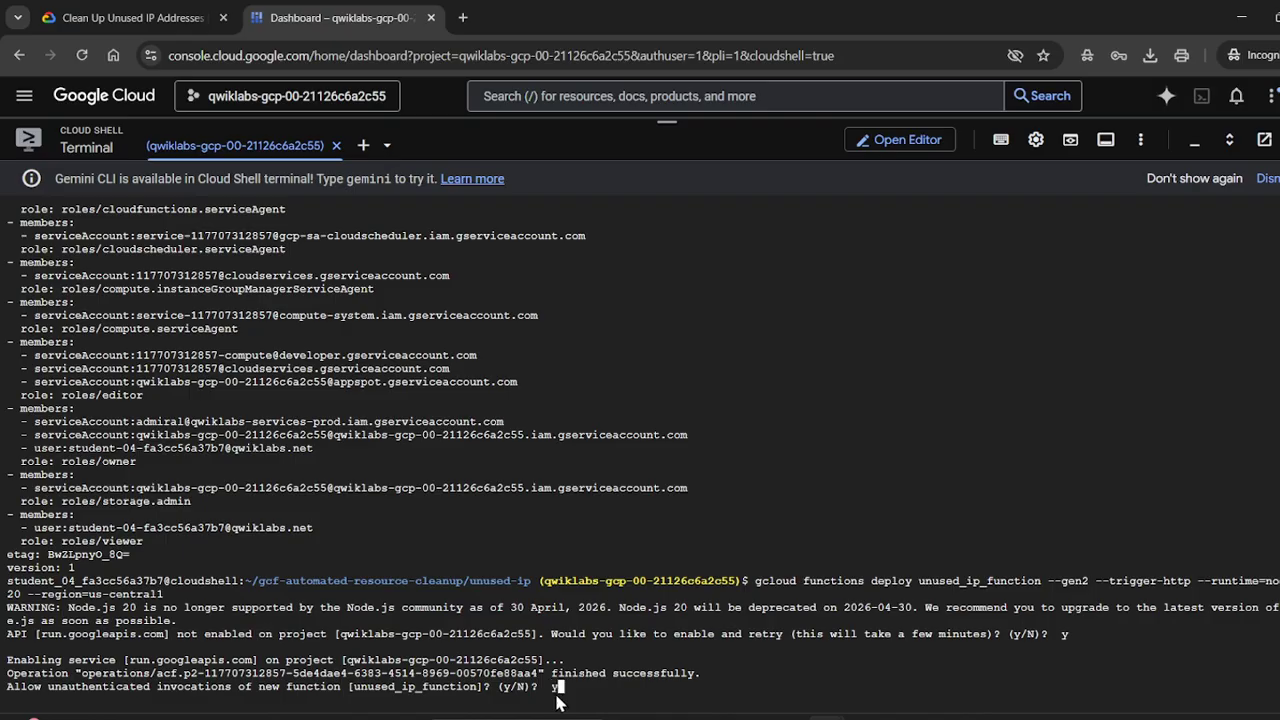
{"action": "key", "text": "Return"}
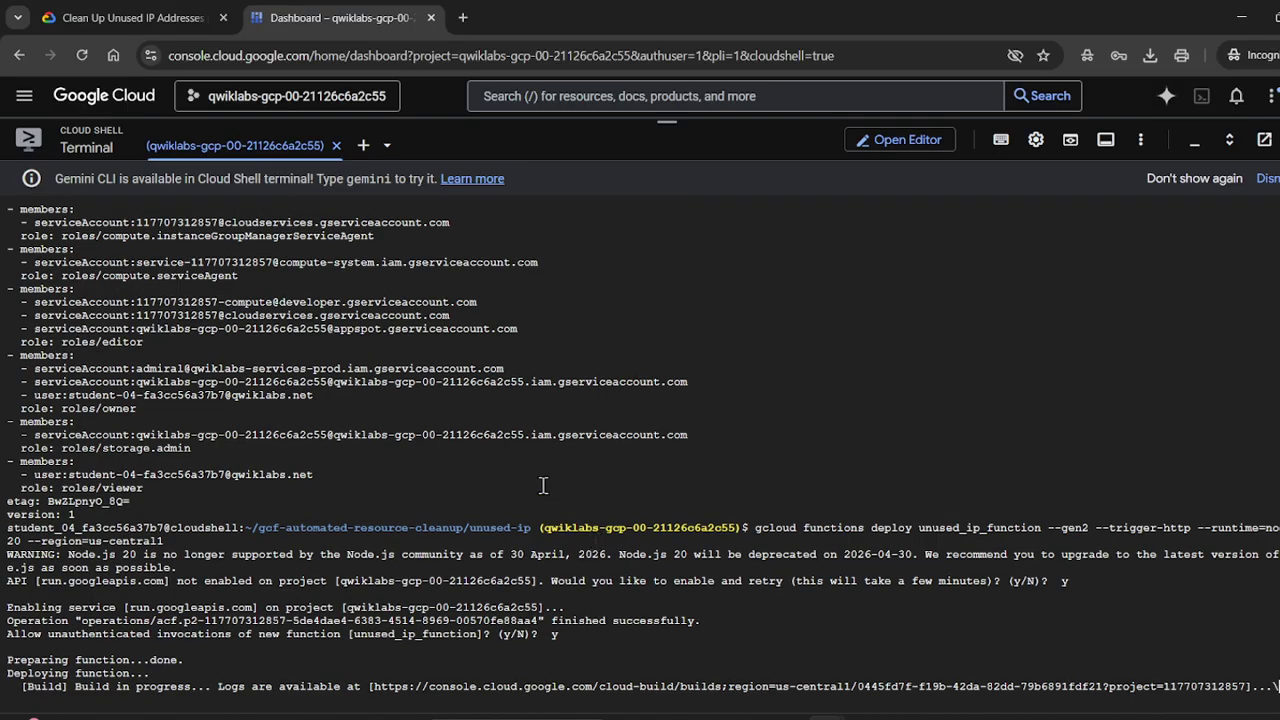
- Skim the lab page through to its closing section and check the function's build progress in Cloud Shell
{"action": "left_click", "coordinate": [160, 17]}
{"action": "scroll", "coordinate": [629, 614], "scroll_direction": "down", "scroll_amount": 3}
{"action": "scroll", "coordinate": [629, 614], "scroll_direction": "down", "scroll_amount": 10}
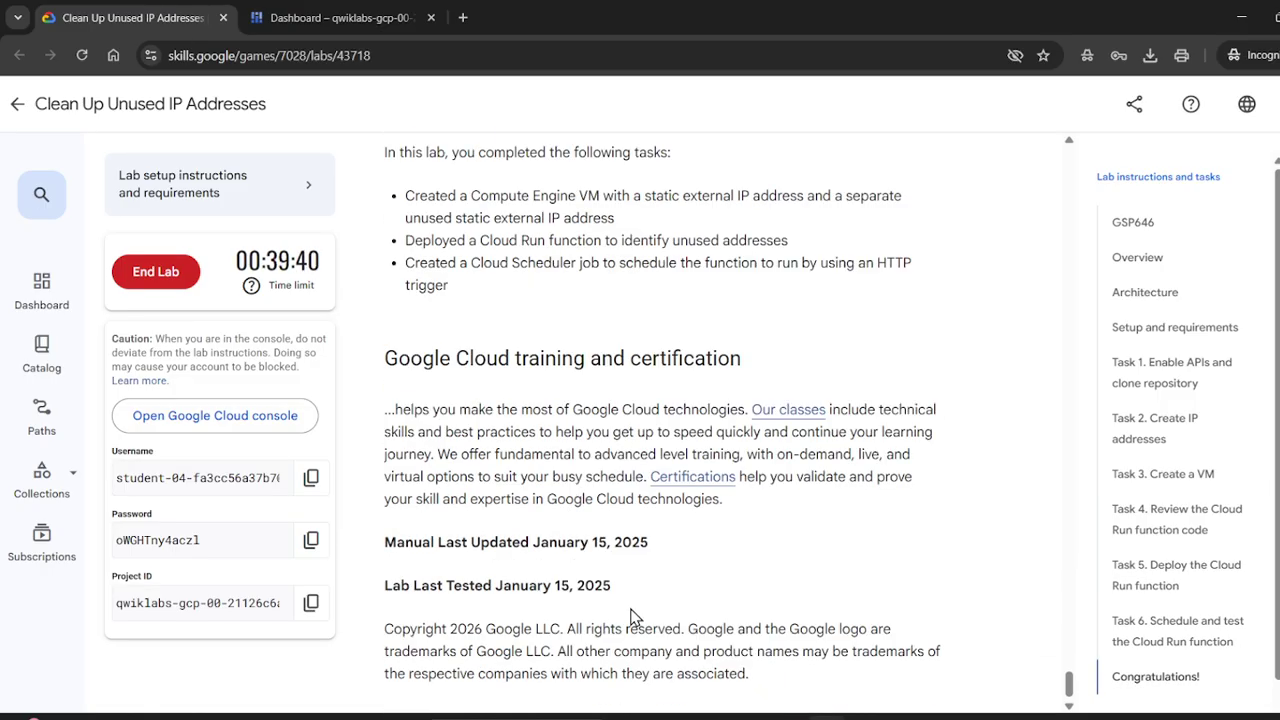
{"action": "scroll", "coordinate": [629, 614], "scroll_direction": "up", "scroll_amount": 10}
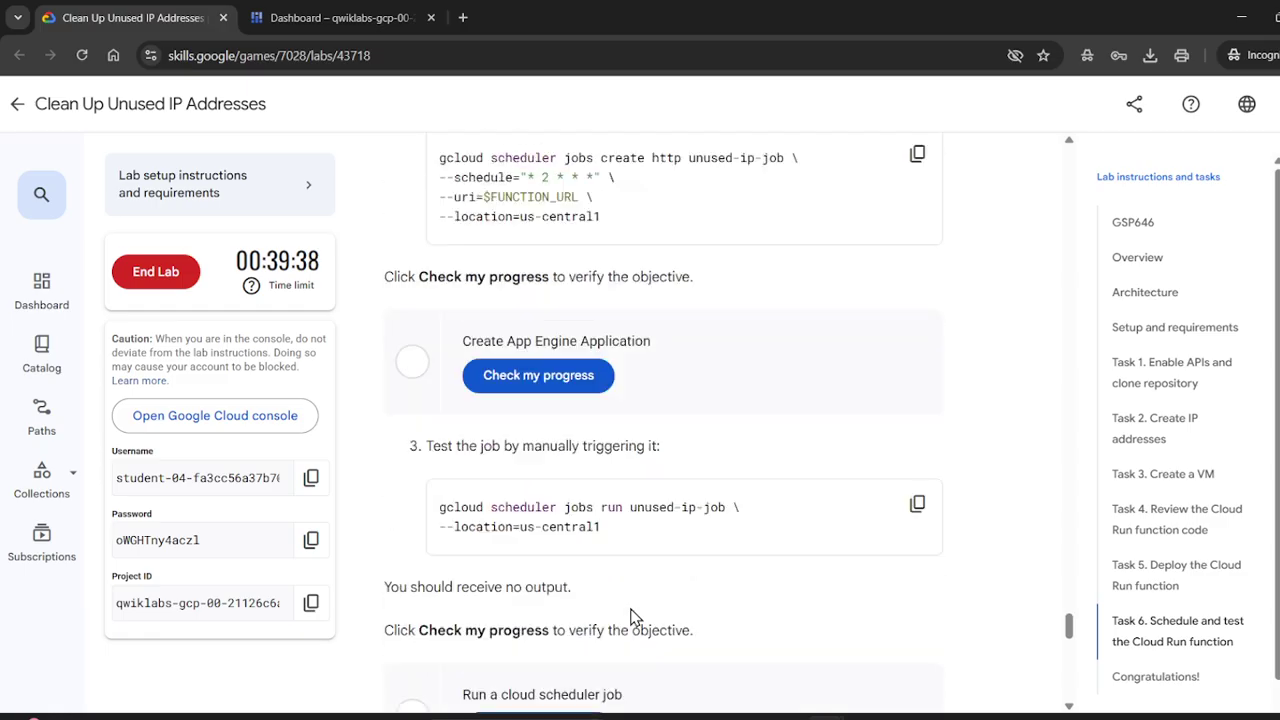
{"action": "scroll", "coordinate": [630, 614], "scroll_direction": "up", "scroll_amount": 4}
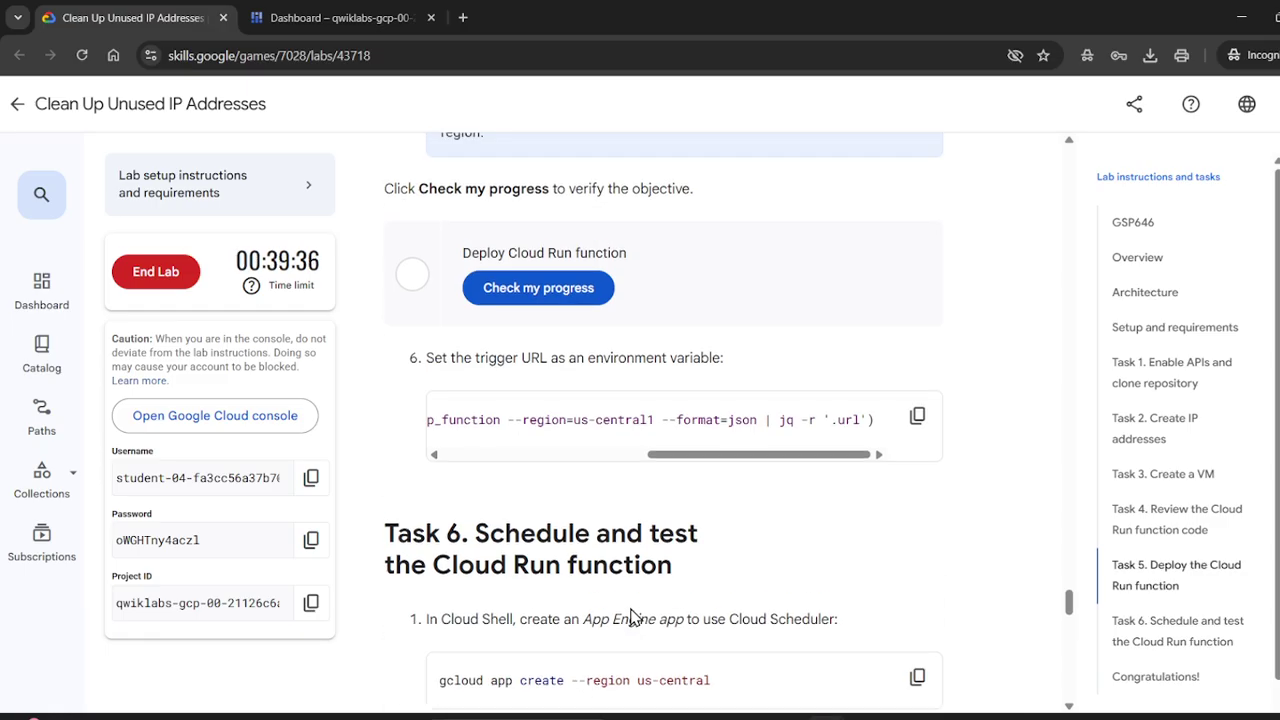
{"action": "scroll", "coordinate": [630, 617], "scroll_direction": "down", "scroll_amount": 4}
{"action": "scroll", "coordinate": [630, 617], "scroll_direction": "up", "scroll_amount": 4}
{"action": "scroll", "coordinate": [630, 617], "scroll_direction": "down", "scroll_amount": 4}
{"action": "scroll", "coordinate": [630, 616], "scroll_direction": "up", "scroll_amount": 4}
{"action": "left_click", "coordinate": [340, 17]}
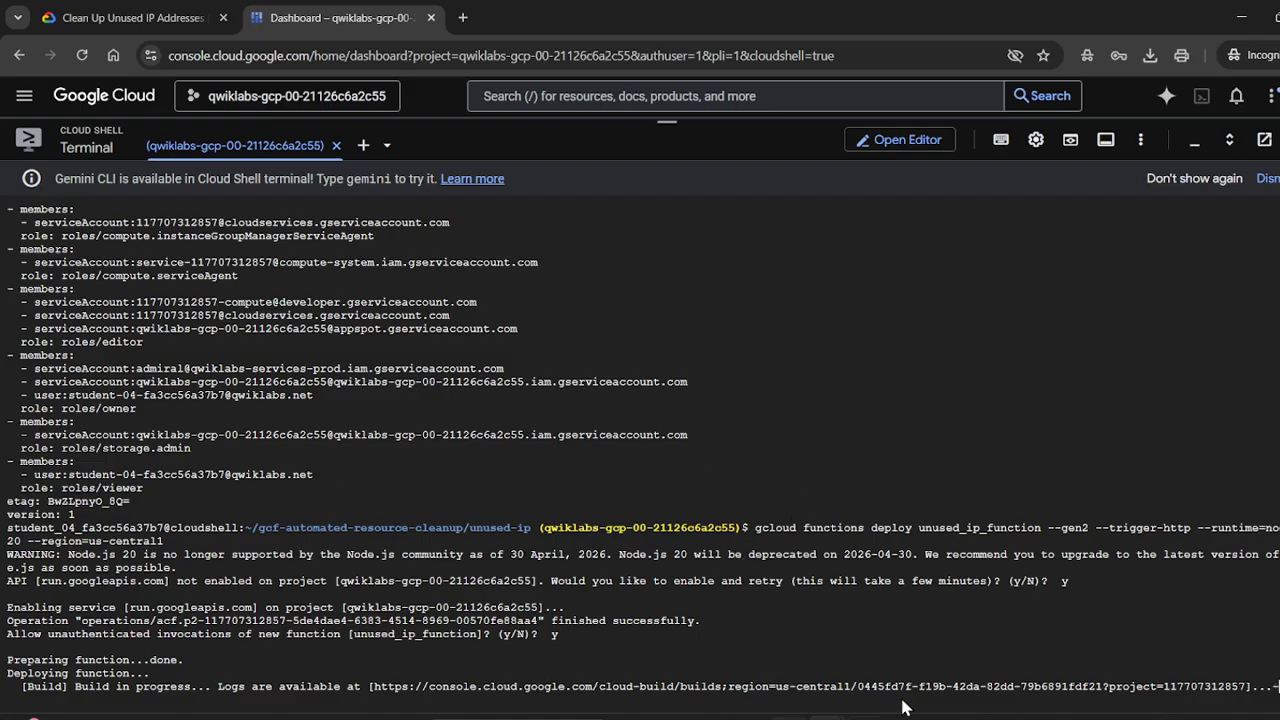
- Read Task 6's commands for creating the App Engine app, scheduling and running unused-ip-job, and confirming the unused address's deletion
{"action": "left_click", "coordinate": [200, 17]}
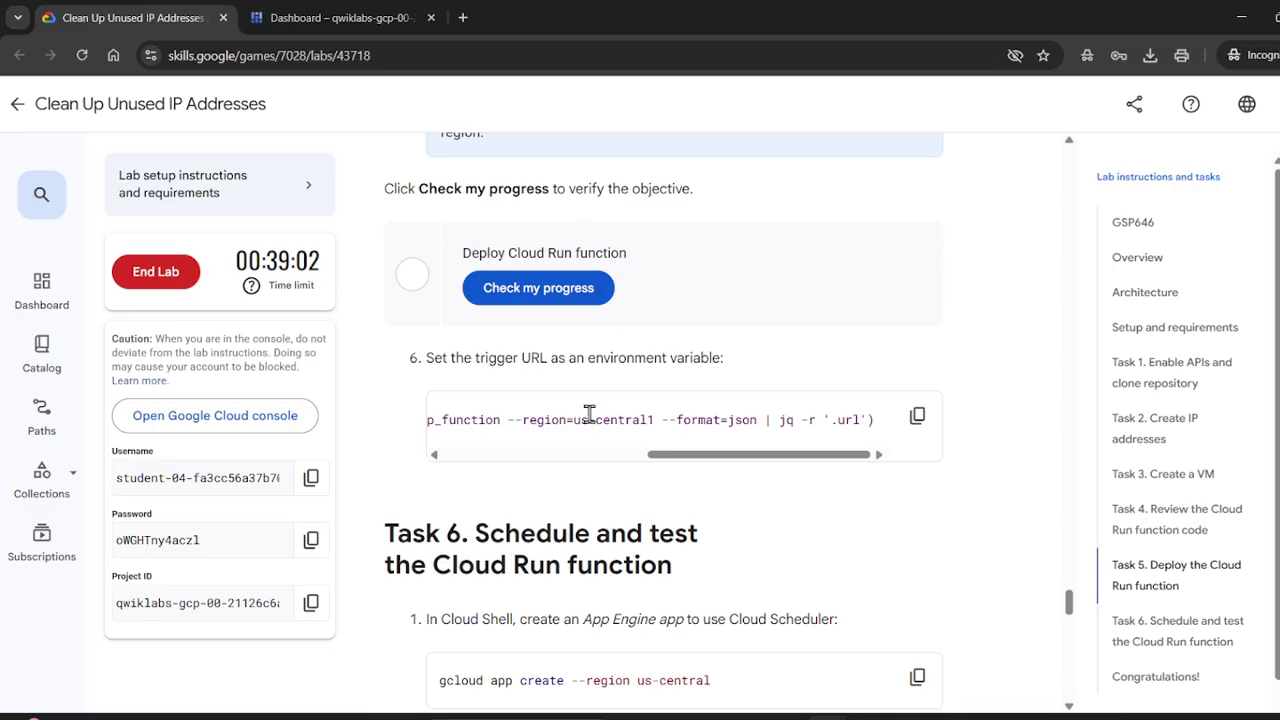
{"action": "scroll", "coordinate": [686, 533], "scroll_direction": "down", "scroll_amount": 5}
{"action": "scroll", "coordinate": [686, 540], "scroll_direction": "up", "scroll_amount": 5}
{"action": "scroll", "coordinate": [687, 553], "scroll_direction": "down", "scroll_amount": 4}
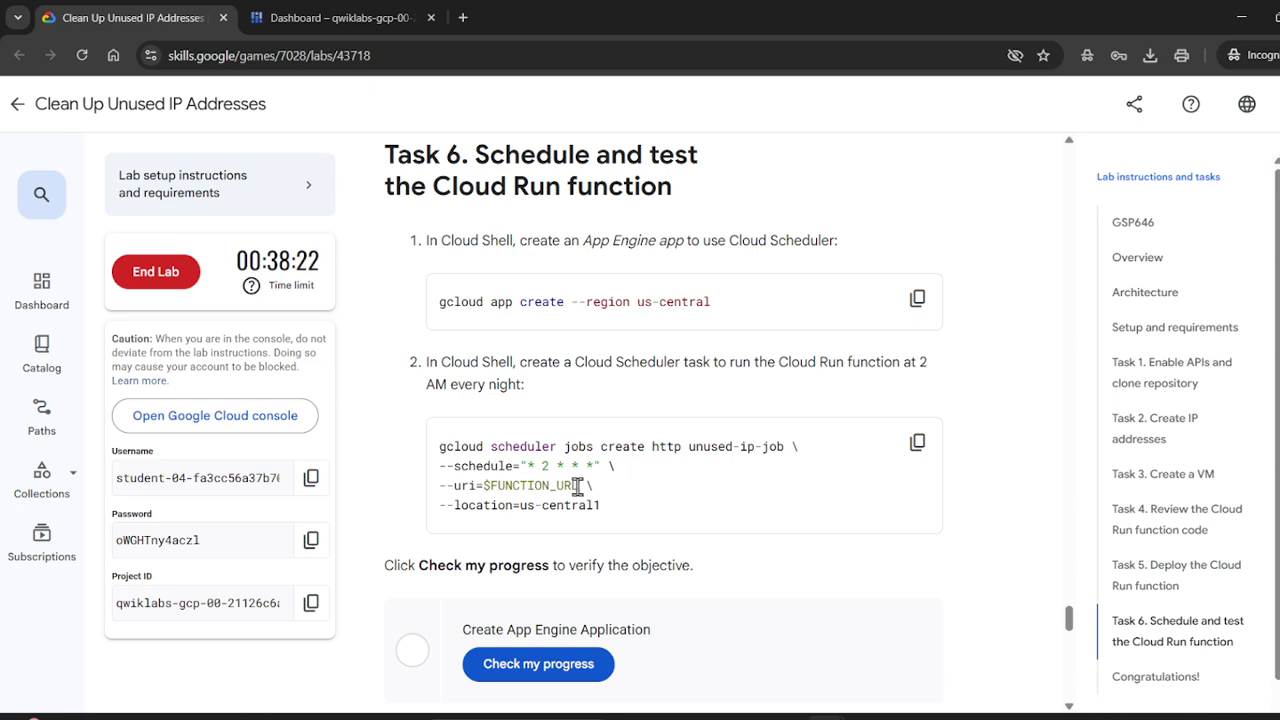
{"action": "scroll", "coordinate": [585, 486], "scroll_direction": "down", "scroll_amount": 4}
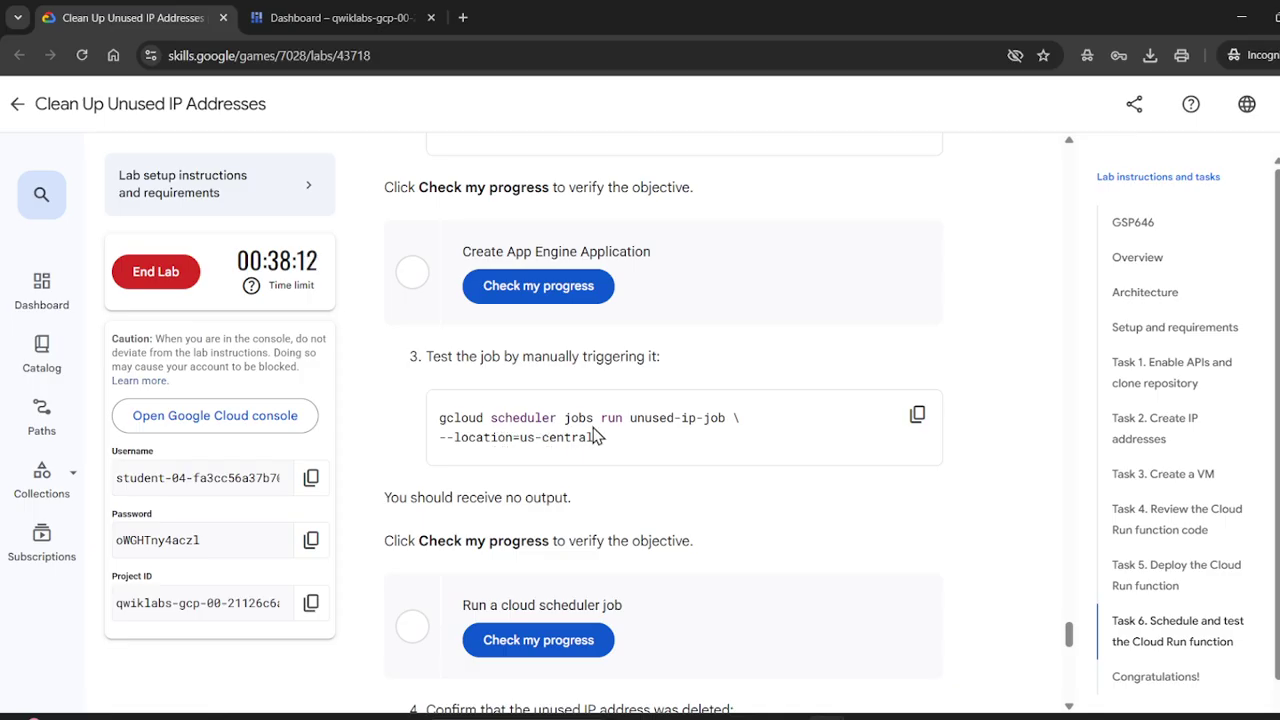
{"action": "scroll", "coordinate": [517, 437], "scroll_direction": "up", "scroll_amount": 6}
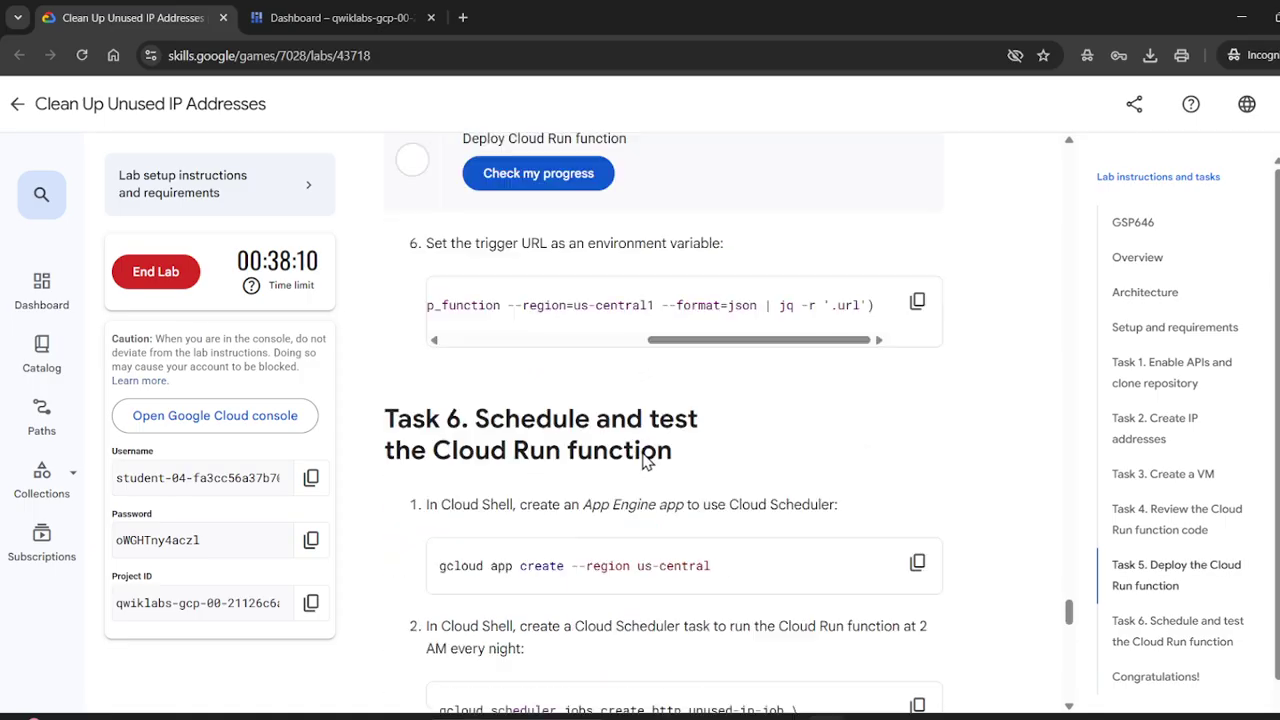
{"action": "scroll", "coordinate": [637, 440], "scroll_direction": "down", "scroll_amount": 3}
{"action": "scroll", "coordinate": [637, 440], "scroll_direction": "down", "scroll_amount": 4}
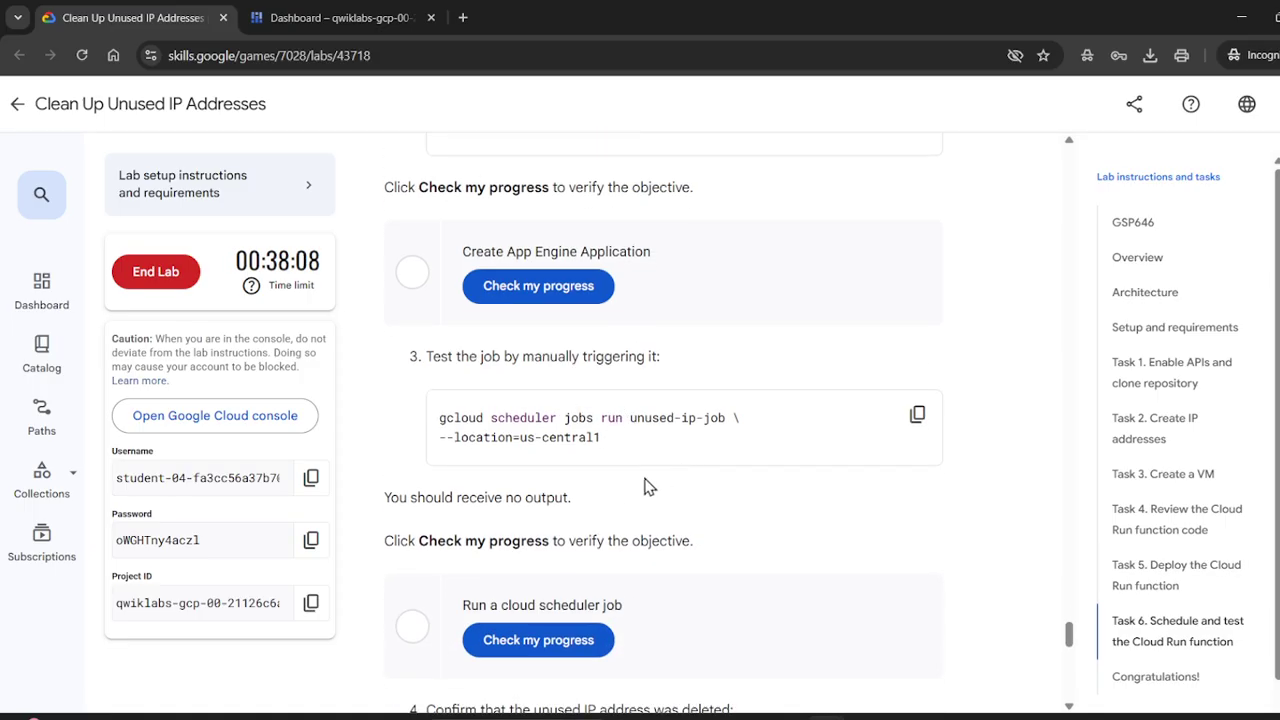
{"action": "scroll", "coordinate": [603, 502], "scroll_direction": "down", "scroll_amount": 4}
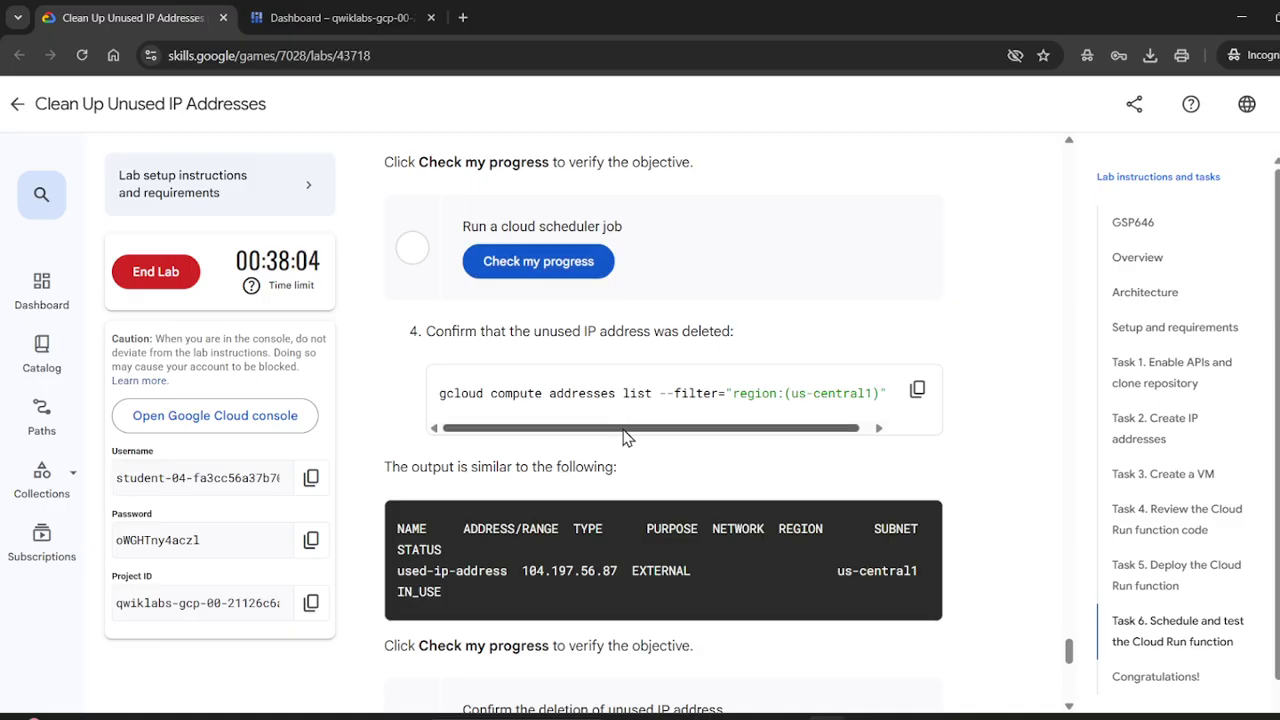
{"action": "scroll", "coordinate": [632, 474], "scroll_direction": "down", "scroll_amount": 4}
{"action": "scroll", "coordinate": [632, 474], "scroll_direction": "up", "scroll_amount": 4}
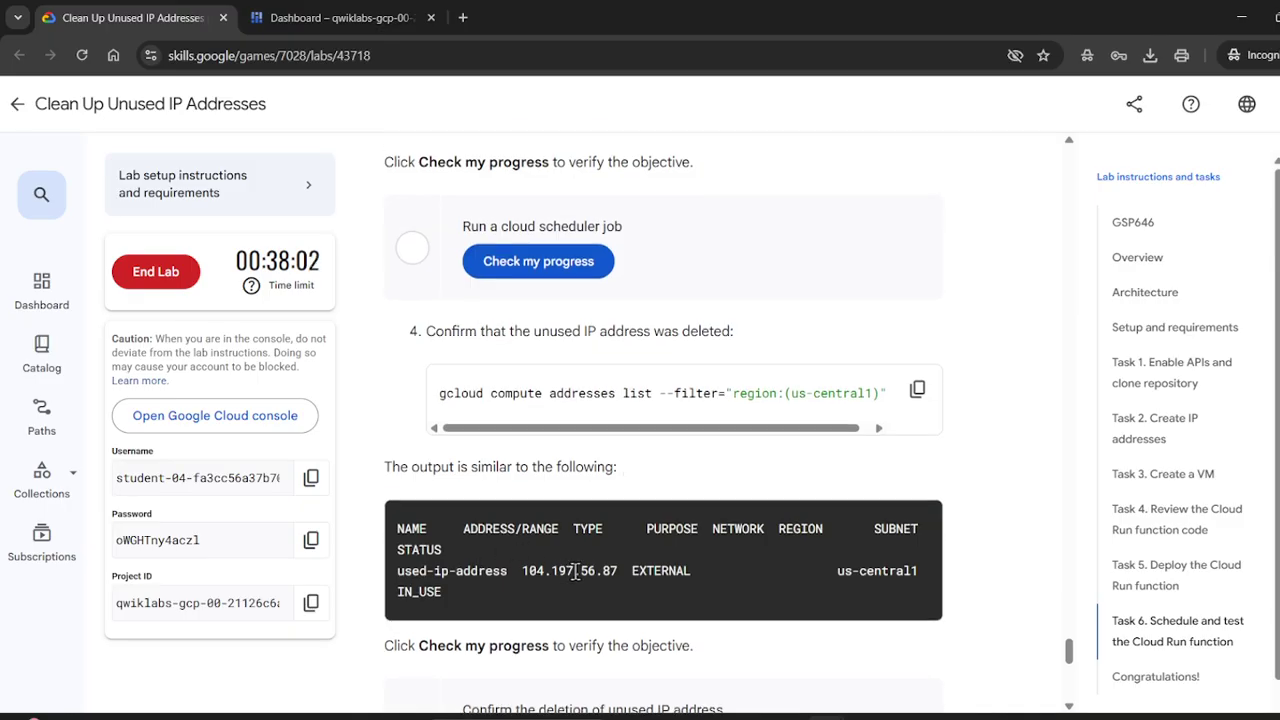
{"action": "scroll", "coordinate": [588, 567], "scroll_direction": "up", "scroll_amount": 4}
{"action": "scroll", "coordinate": [590, 570], "scroll_direction": "up", "scroll_amount": 6}
{"action": "scroll", "coordinate": [594, 565], "scroll_direction": "down", "scroll_amount": 3}
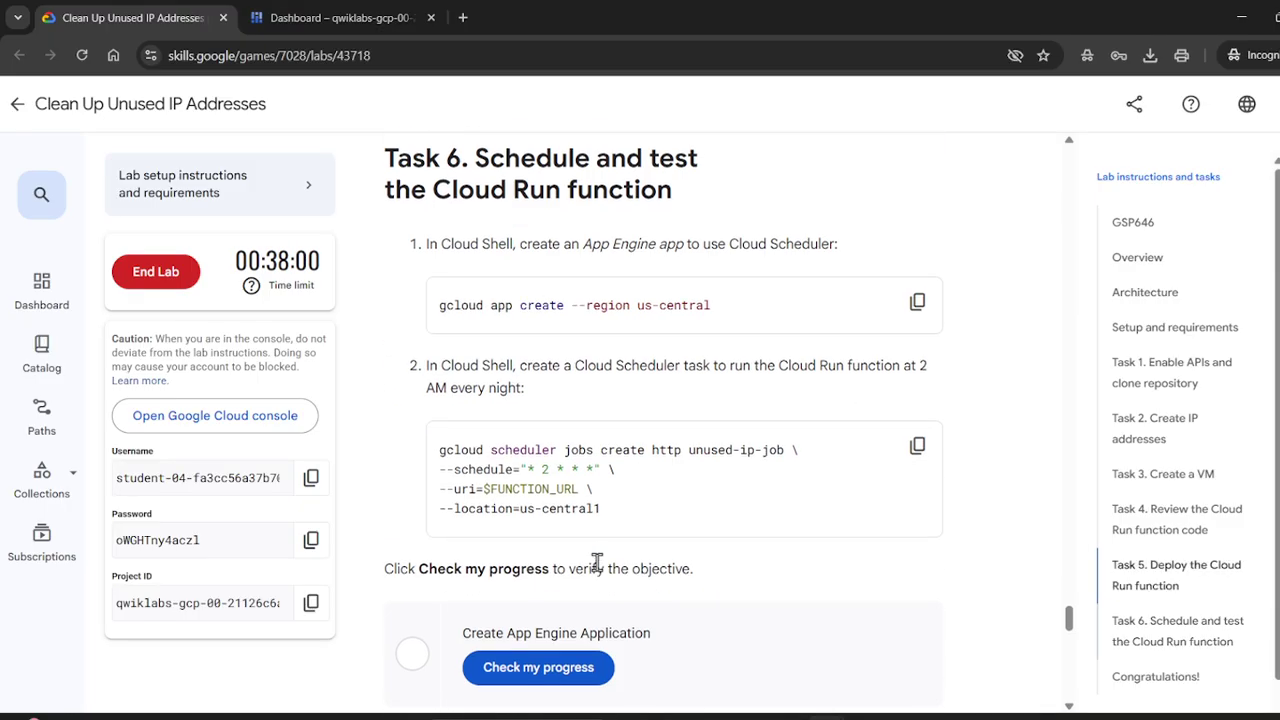
- Examine the deployment output of unused_ip_function in Cloud Shell
{"action": "left_click", "coordinate": [335, 17]}
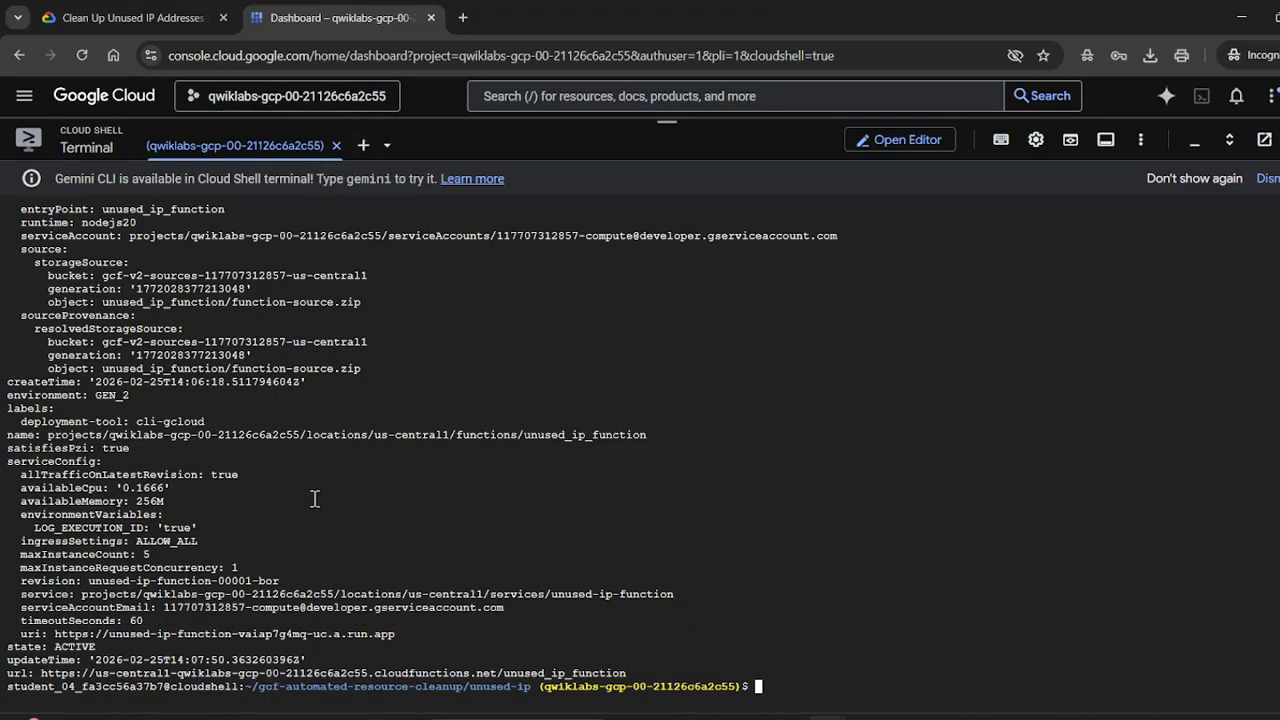
{"action": "scroll", "coordinate": [310, 505], "scroll_direction": "up", "scroll_amount": 3}
{"action": "scroll", "coordinate": [297, 519], "scroll_direction": "down", "scroll_amount": 3}
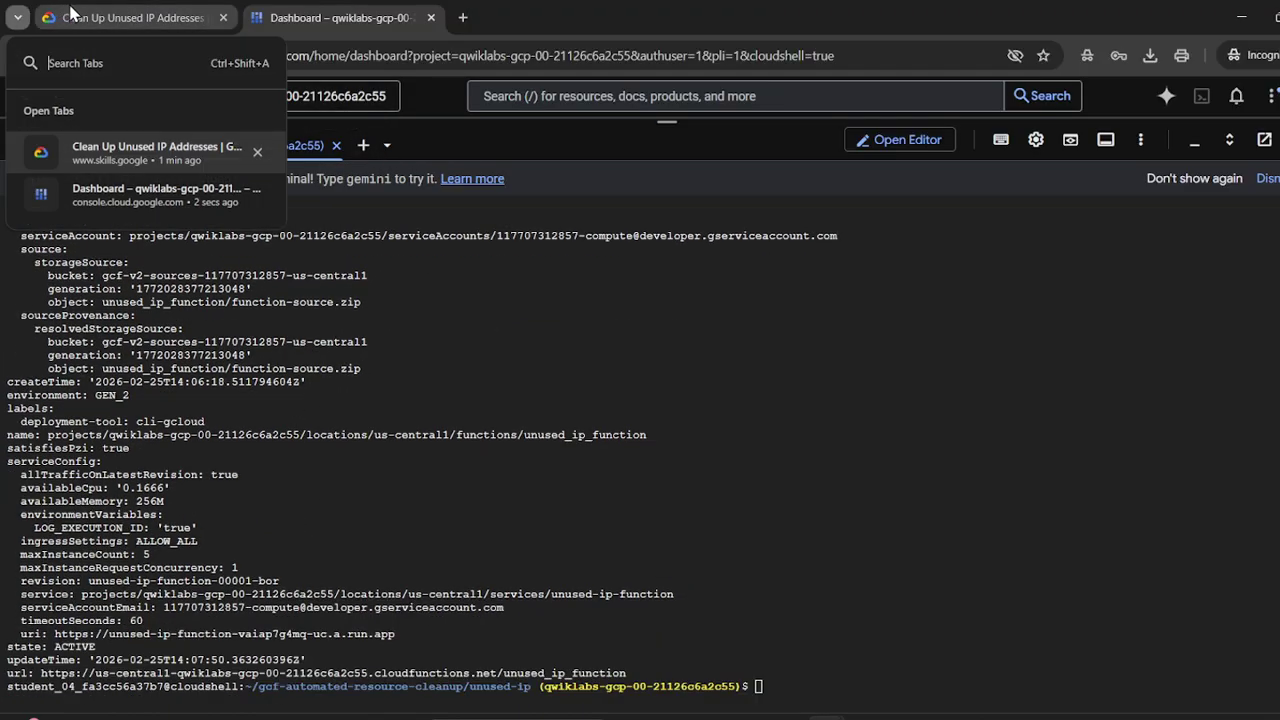
- Copy the lab's trigger URL command and run it in Cloud Shell to export FUNCTION_URL from unused_ip_function in us-central1
{"action": "left_click", "coordinate": [143, 20]}
{"action": "scroll", "coordinate": [635, 425], "scroll_direction": "up", "scroll_amount": 4}
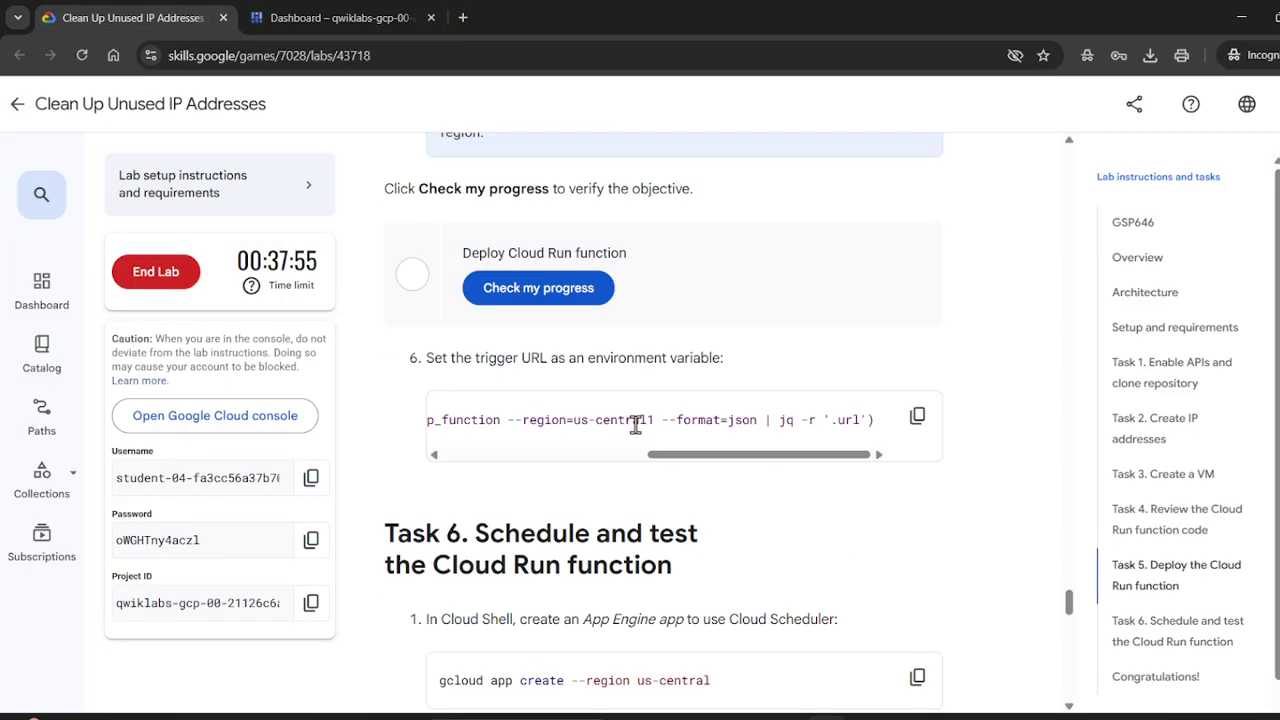
{"action": "left_click", "coordinate": [918, 417]}
{"action": "left_click", "coordinate": [358, 20]}
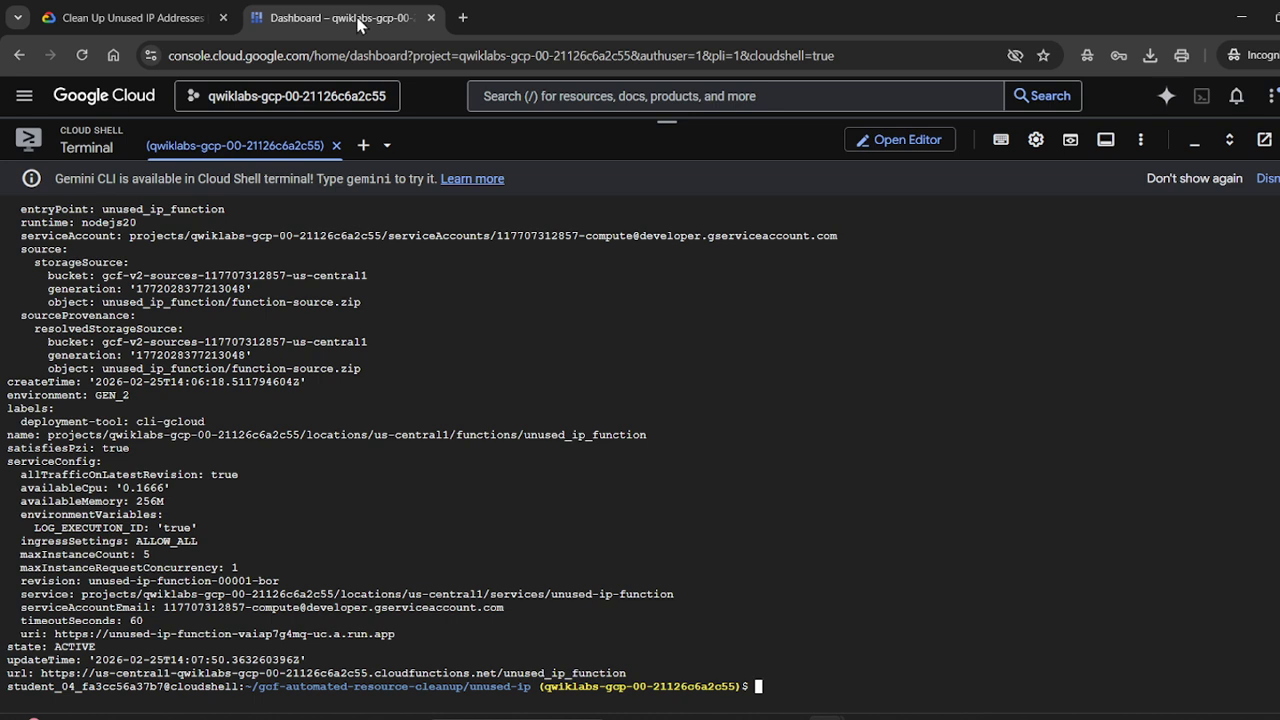
{"action": "key", "text": "ctrl+v"}
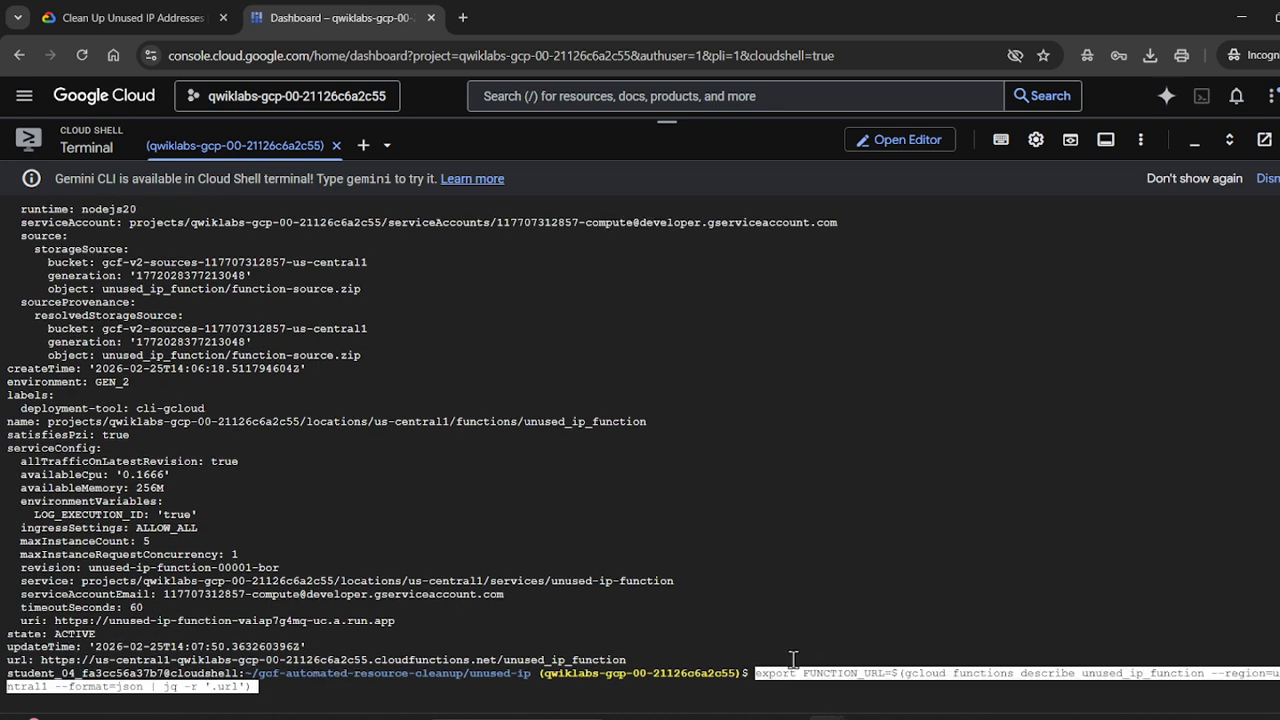
{"action": "key", "text": "Return"}
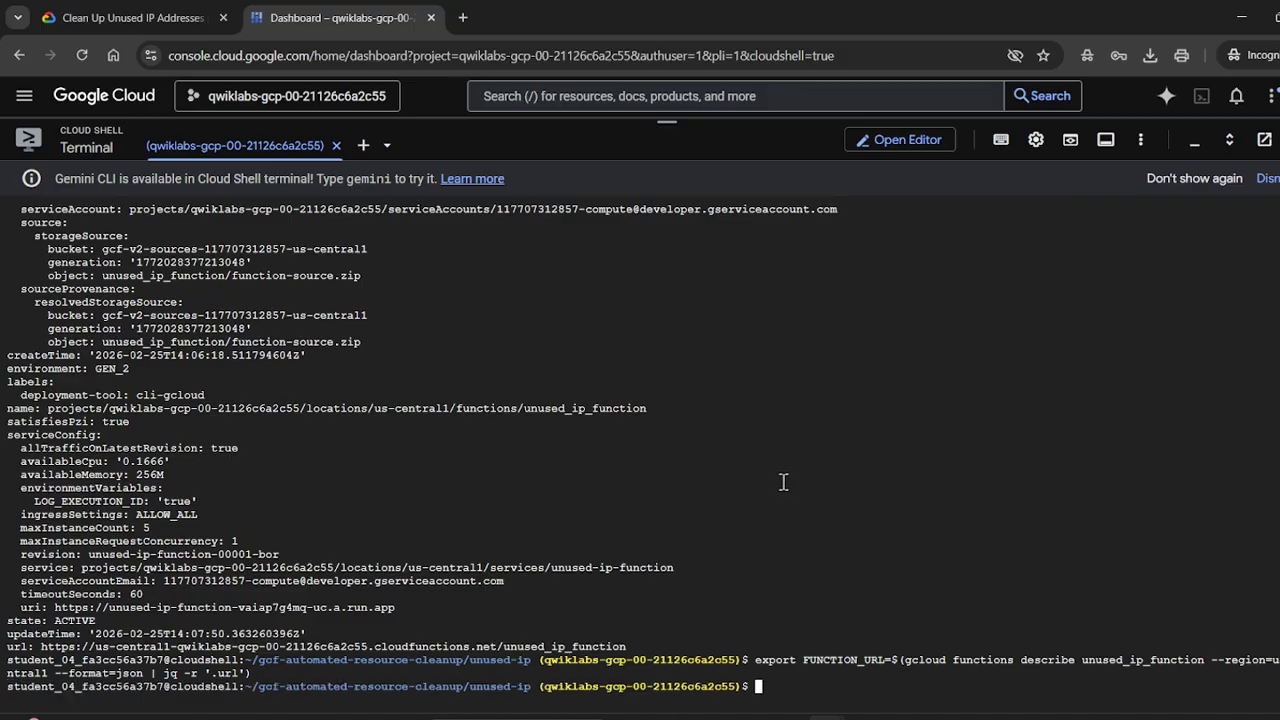
- Create the App Engine app by running the lab's command gcloud app create --region us-central in Cloud Shell
{"action": "left_click", "coordinate": [160, 17]}
{"action": "scroll", "coordinate": [494, 216], "scroll_direction": "down", "scroll_amount": 3}
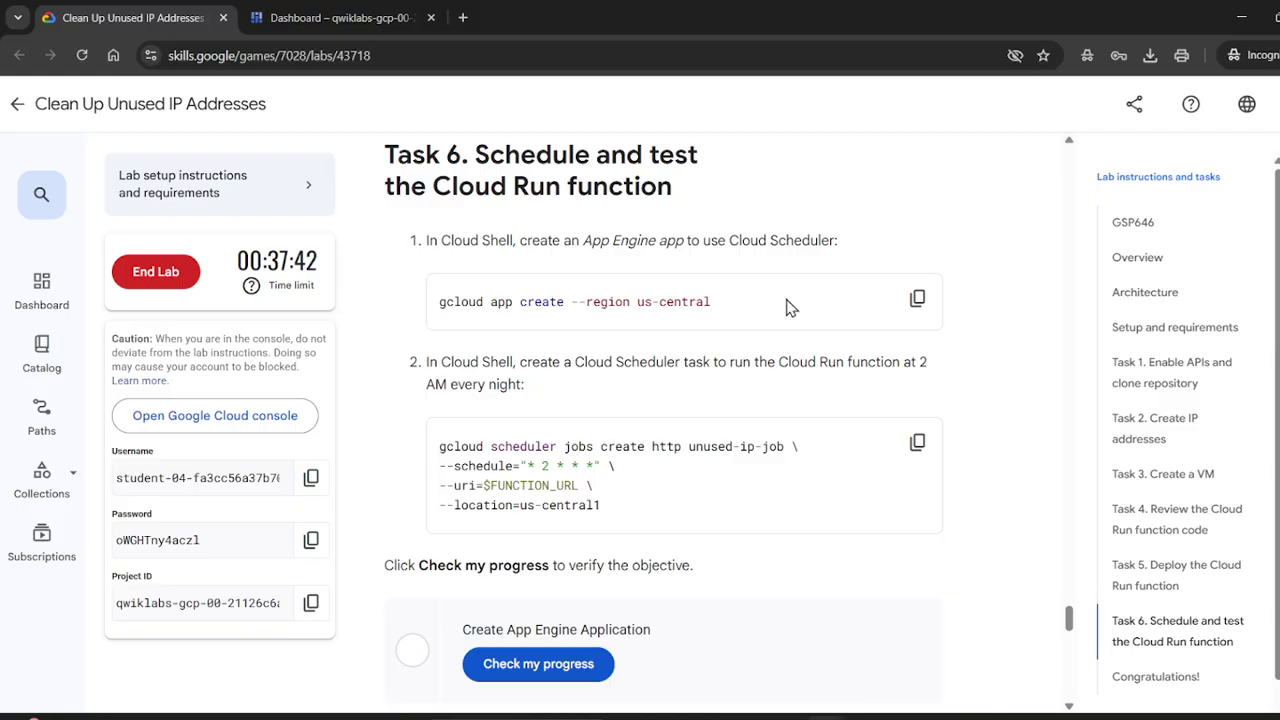
{"action": "left_click", "coordinate": [917, 298]}
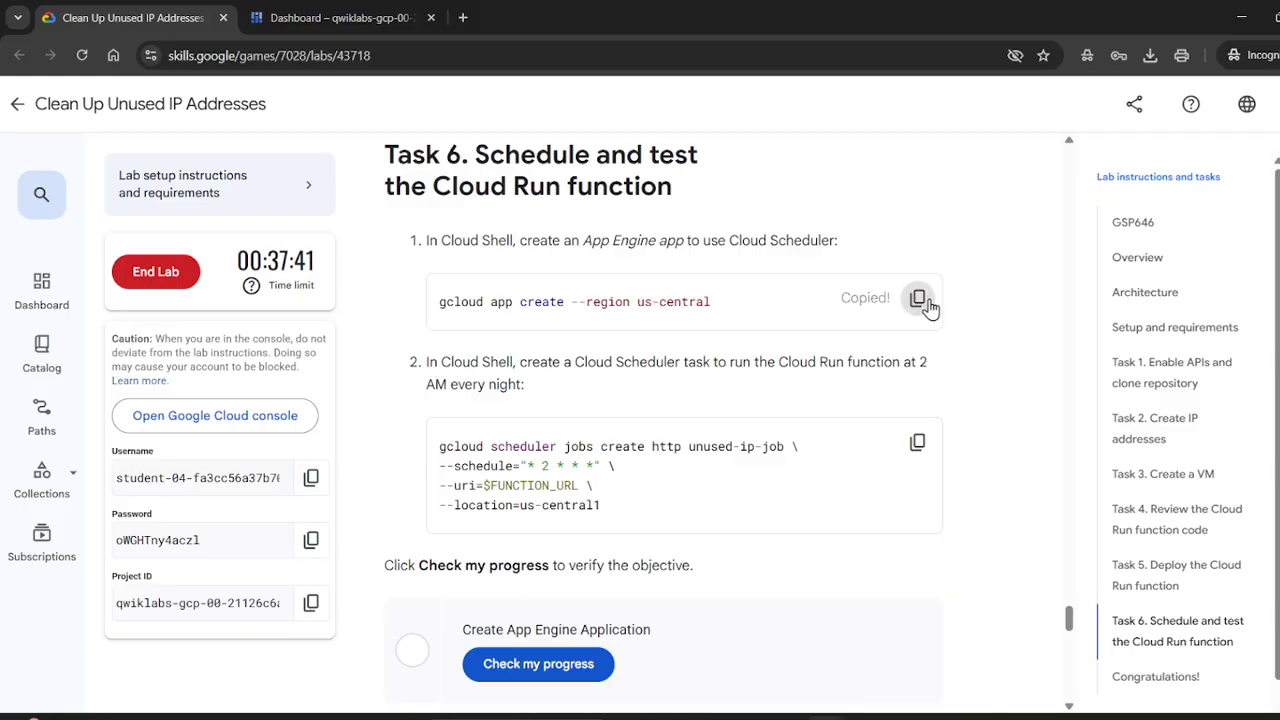
{"action": "left_click", "coordinate": [338, 16]}
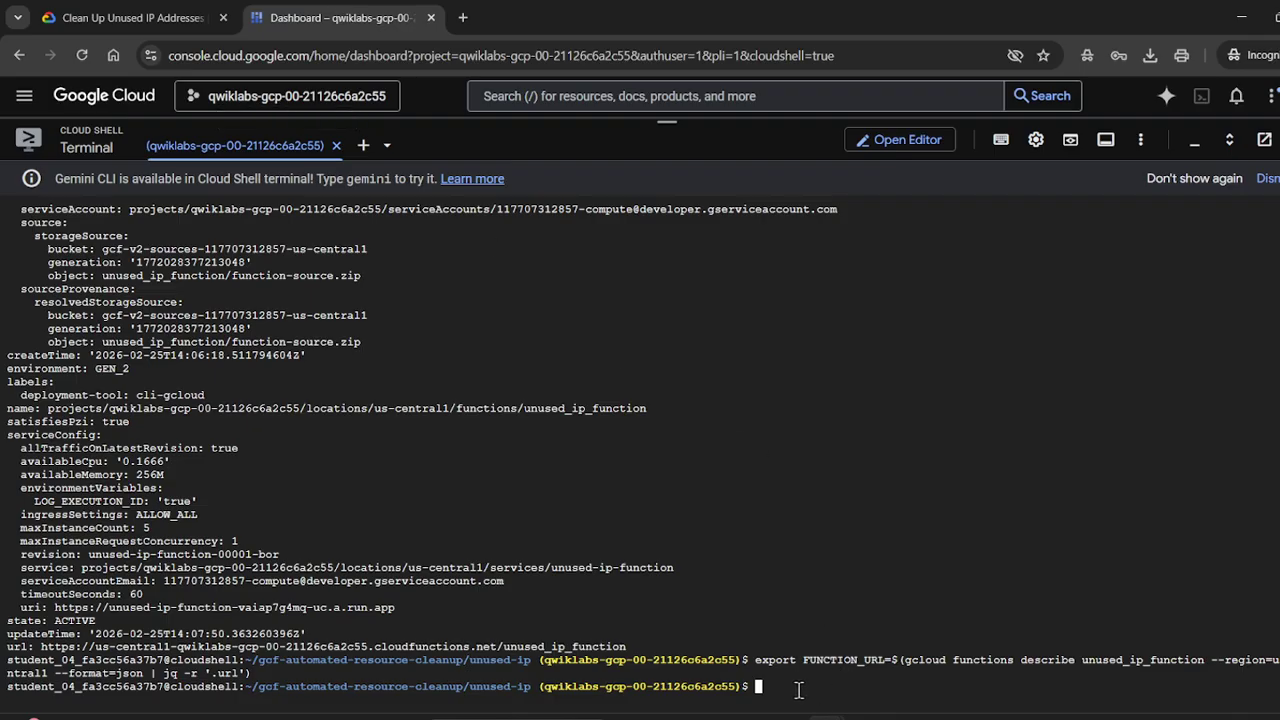
{"action": "key", "text": "ctrl+v"}
{"action": "key", "text": "Return"}
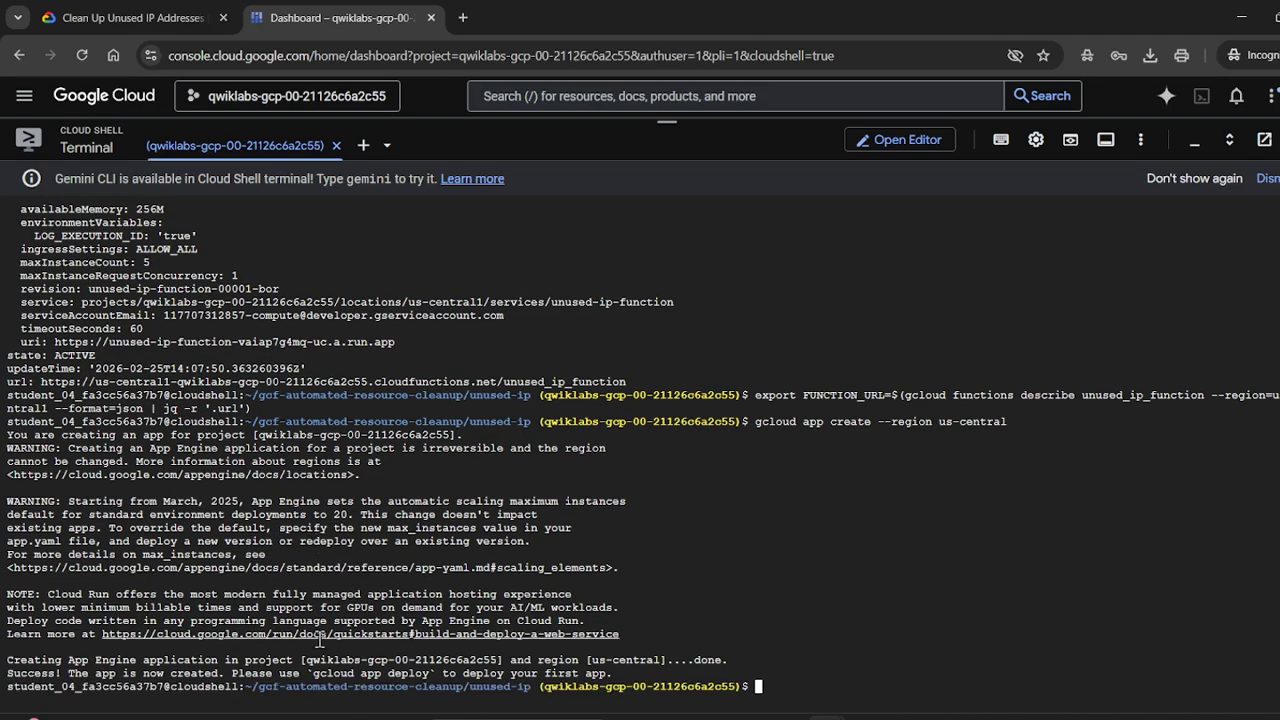
- Create the Cloud Scheduler HTTP job unused-ip-job in Cloud Shell with schedule "* 2 * * *", URI $FUNCTION_URL and location us-central1
{"action": "left_click", "coordinate": [133, 17]}
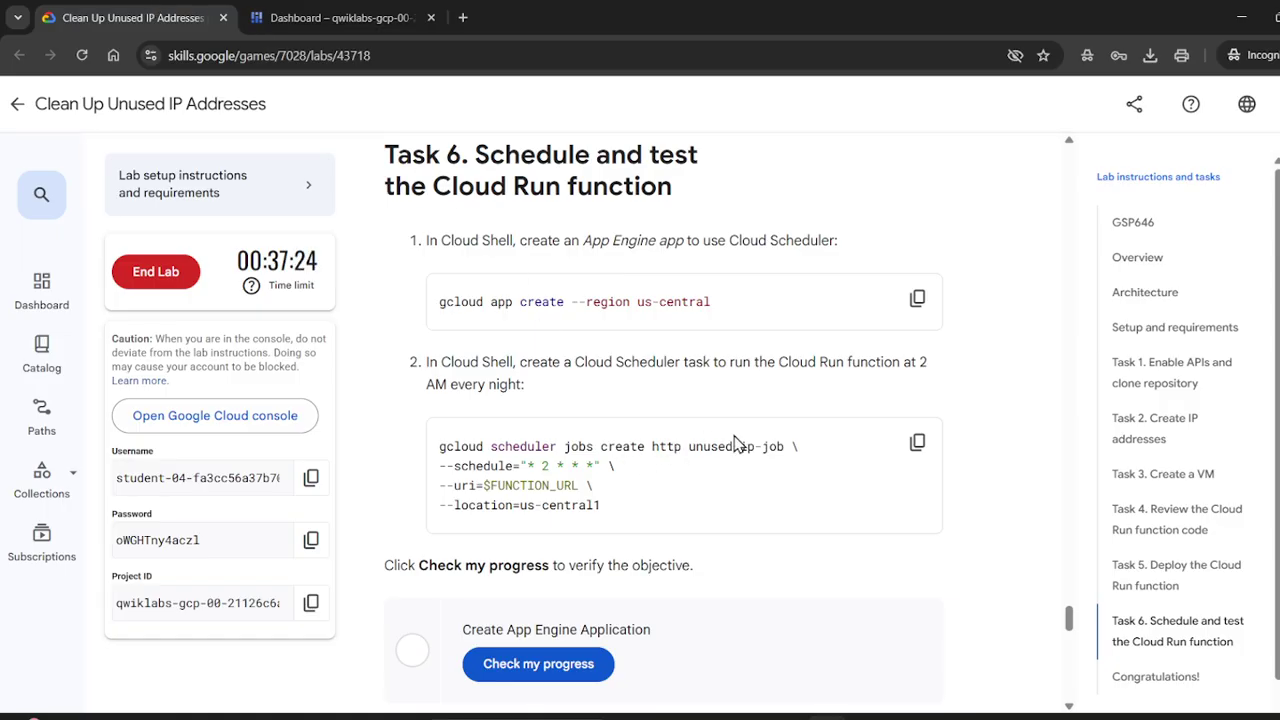
{"action": "left_click", "coordinate": [918, 444]}
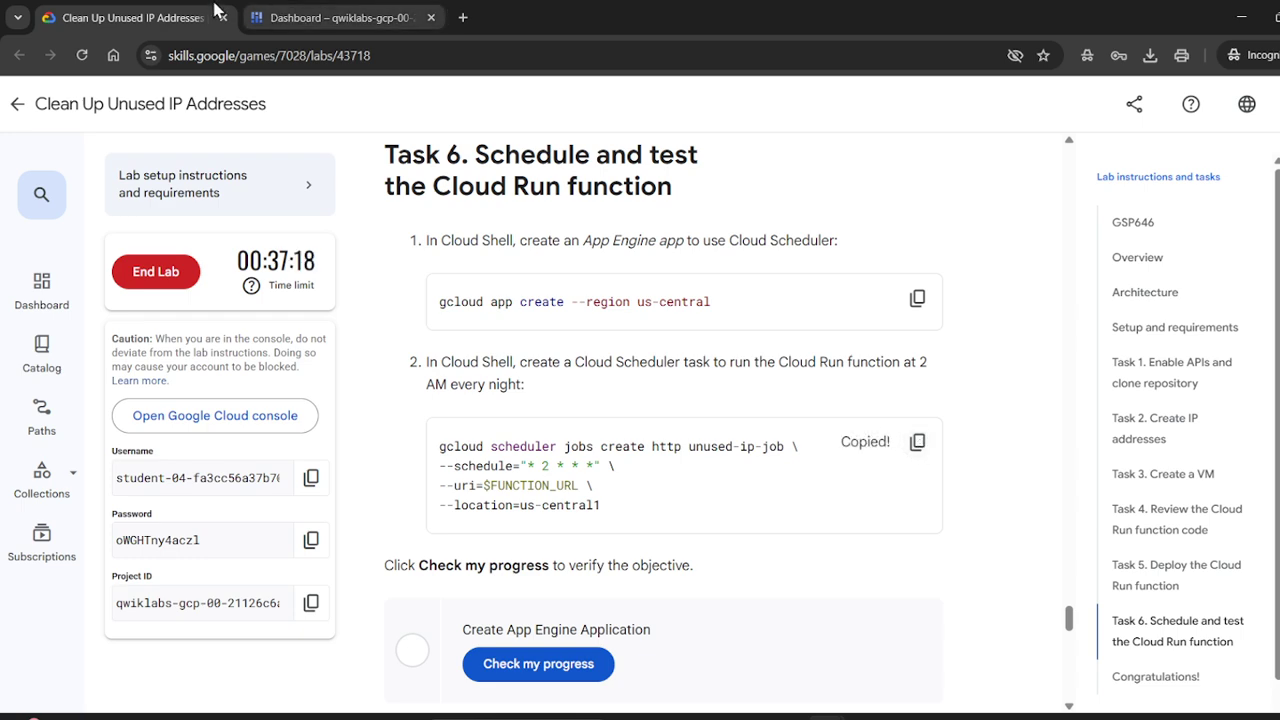
{"action": "left_click", "coordinate": [275, 10]}
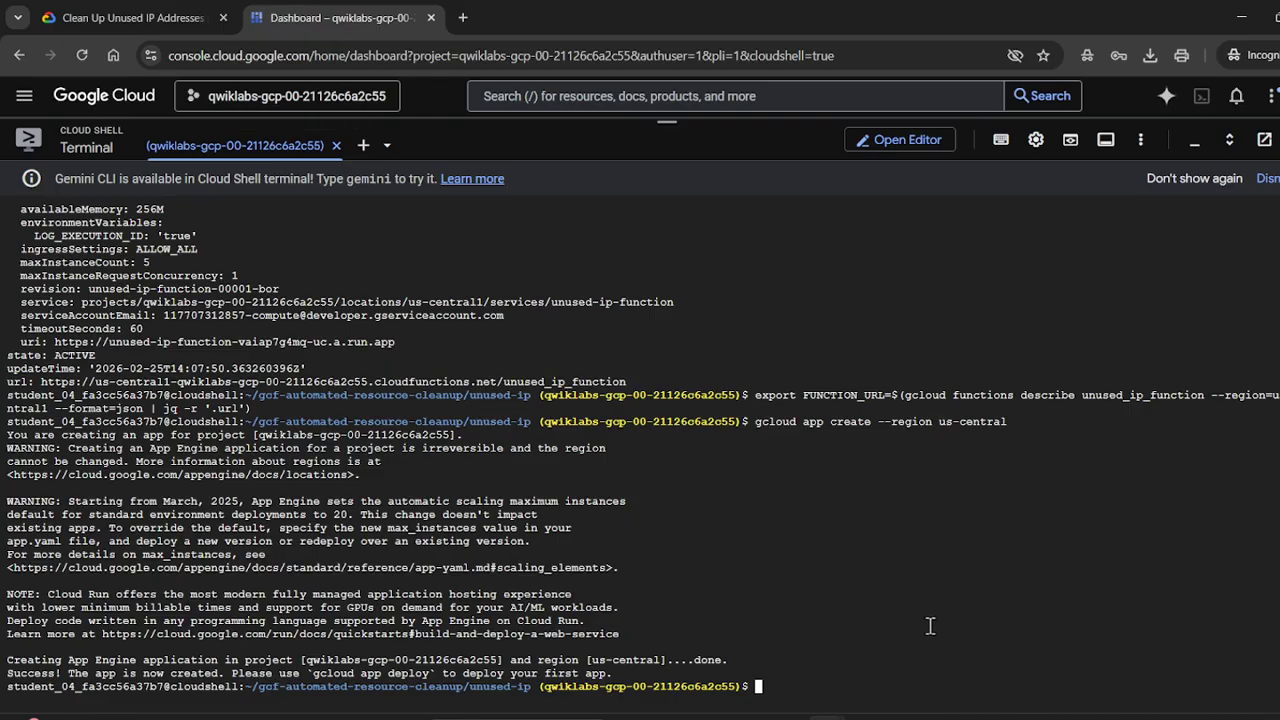
{"action": "key", "text": "ctrl+v"}
{"action": "key", "text": "Return"}
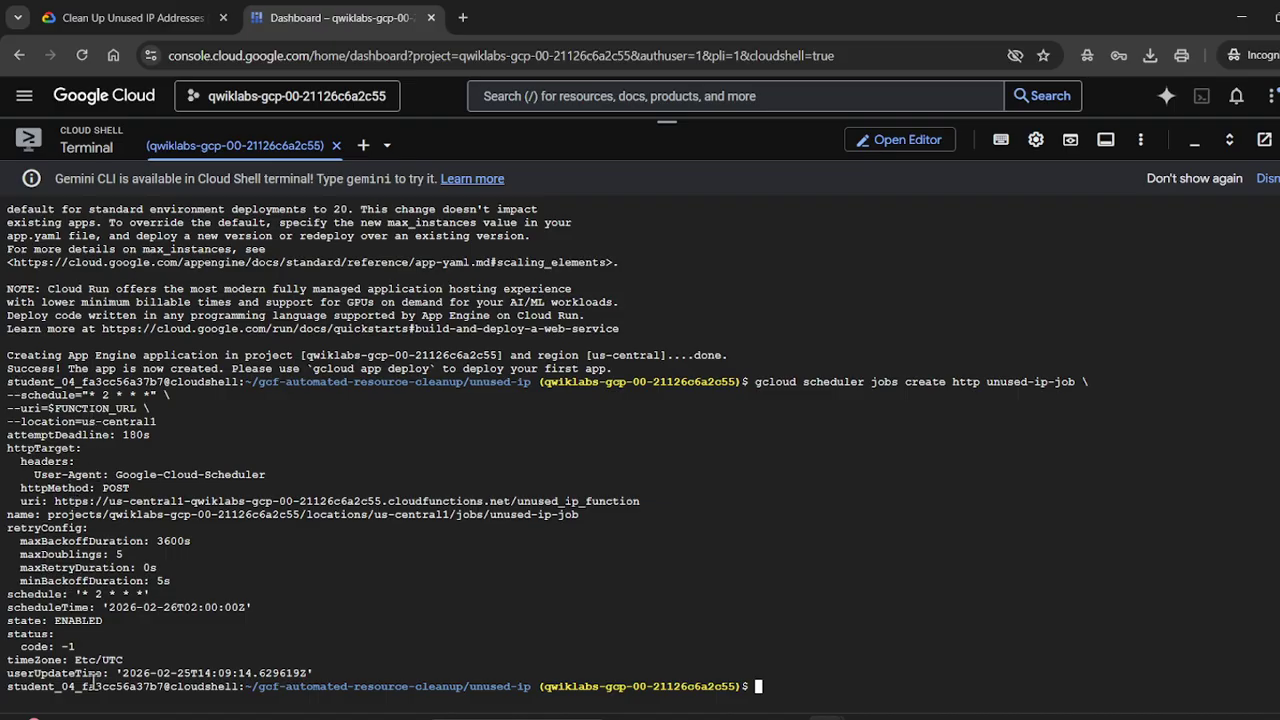
- Check the lab progress for the Create App Engine Application objective
{"action": "left_click", "coordinate": [125, 17]}
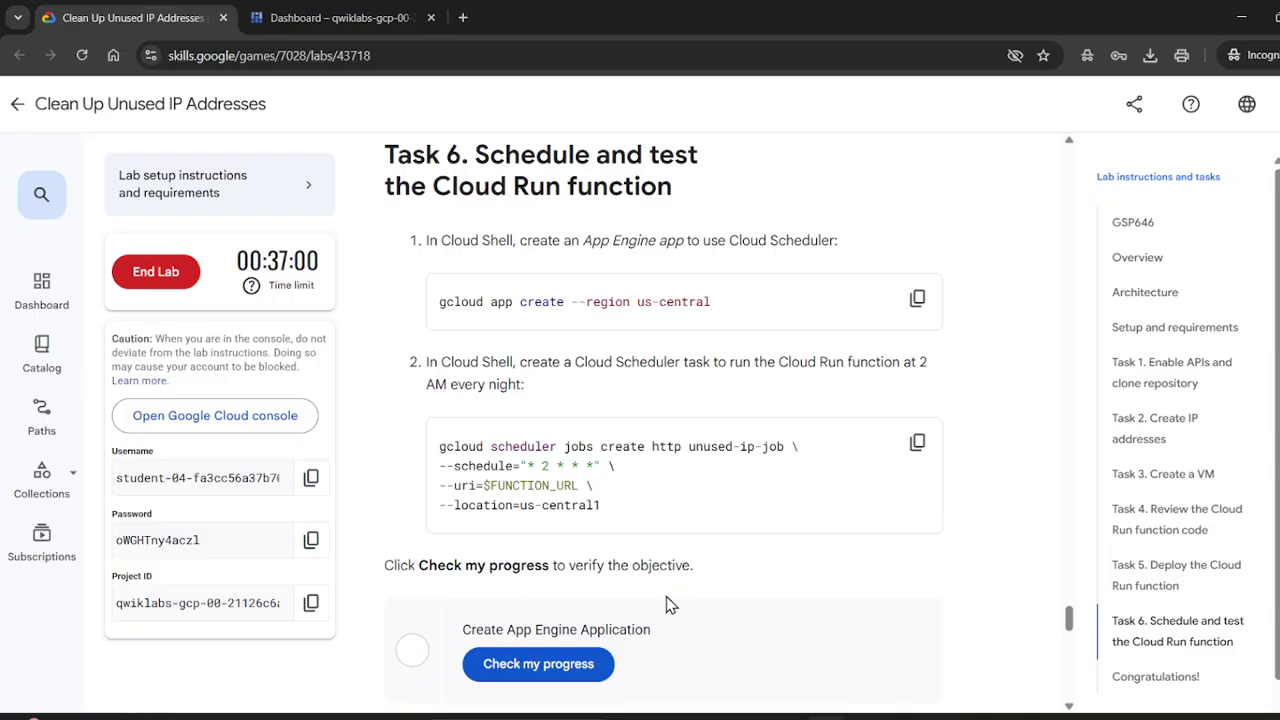
{"action": "scroll", "coordinate": [670, 605], "scroll_direction": "down", "scroll_amount": 4}
{"action": "left_click", "coordinate": [547, 298]}
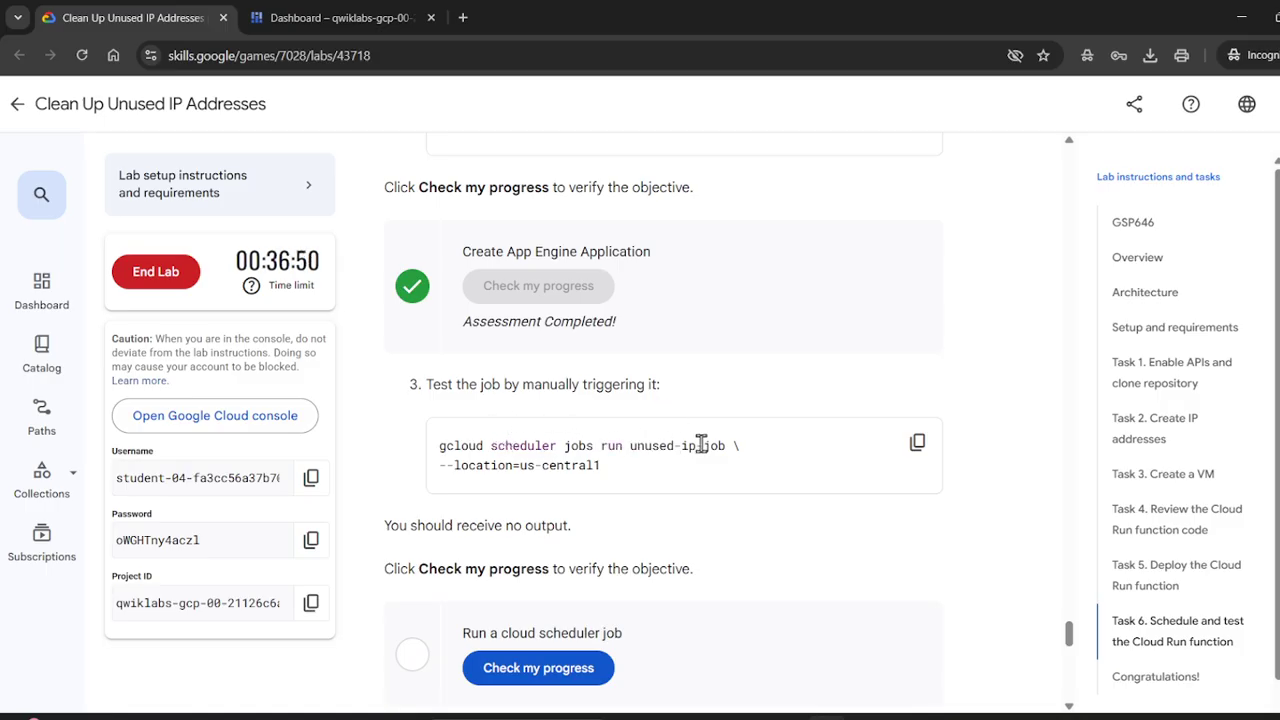
- Trigger unused-ip-job manually in Cloud Shell with the lab's gcloud scheduler jobs run command for location us-central1
{"action": "left_click", "coordinate": [917, 442]}
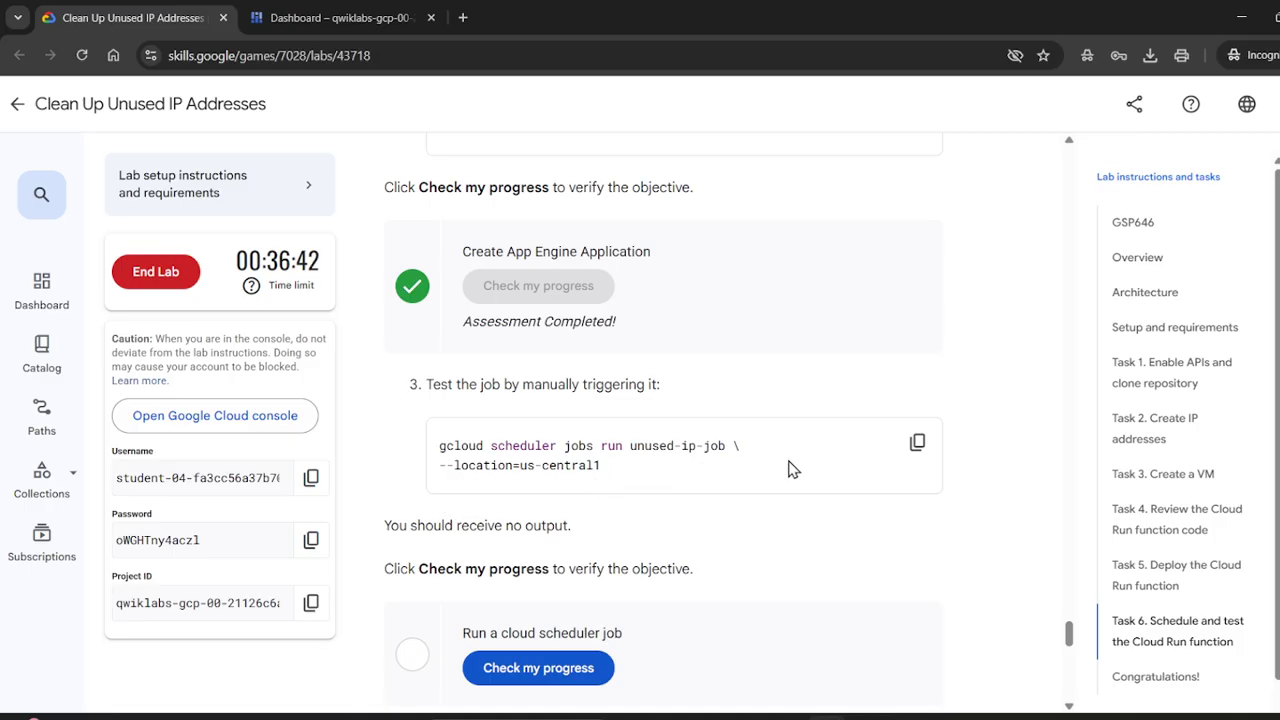
{"action": "left_click", "coordinate": [903, 450]}
{"action": "left_click", "coordinate": [306, 17]}
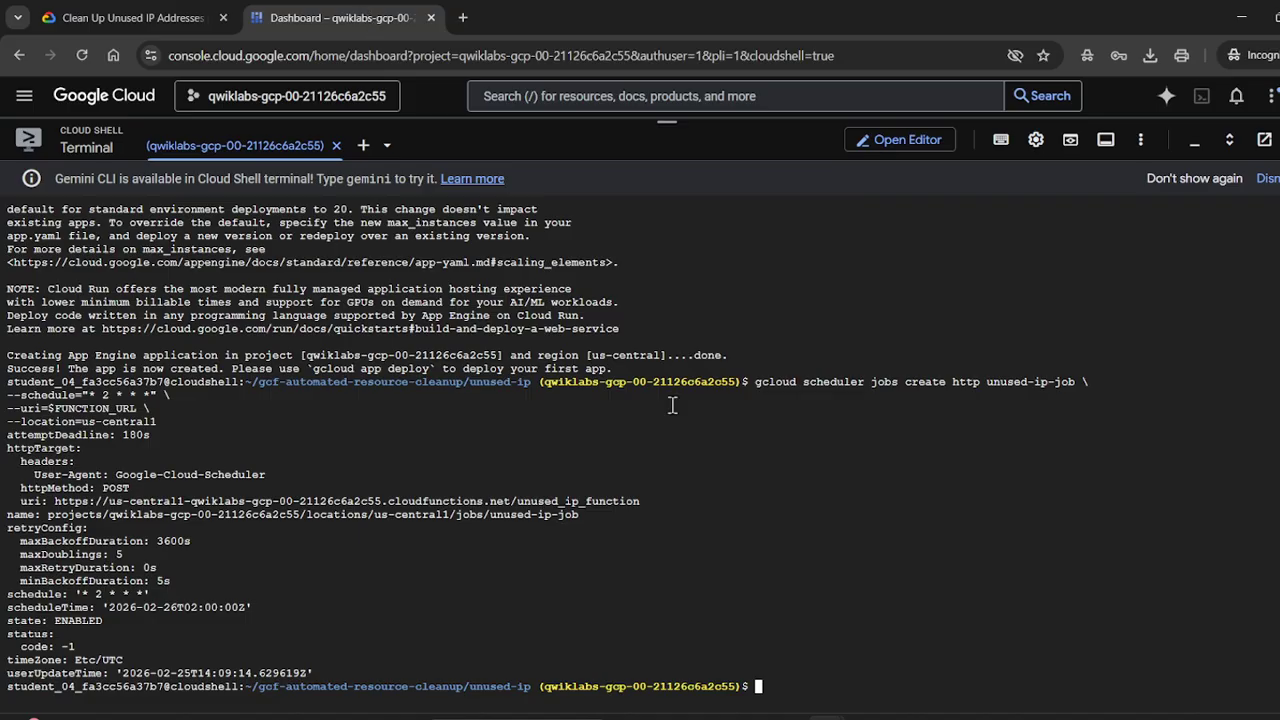
{"action": "key", "text": "ctrl+v"}
{"action": "key", "text": "Return"}
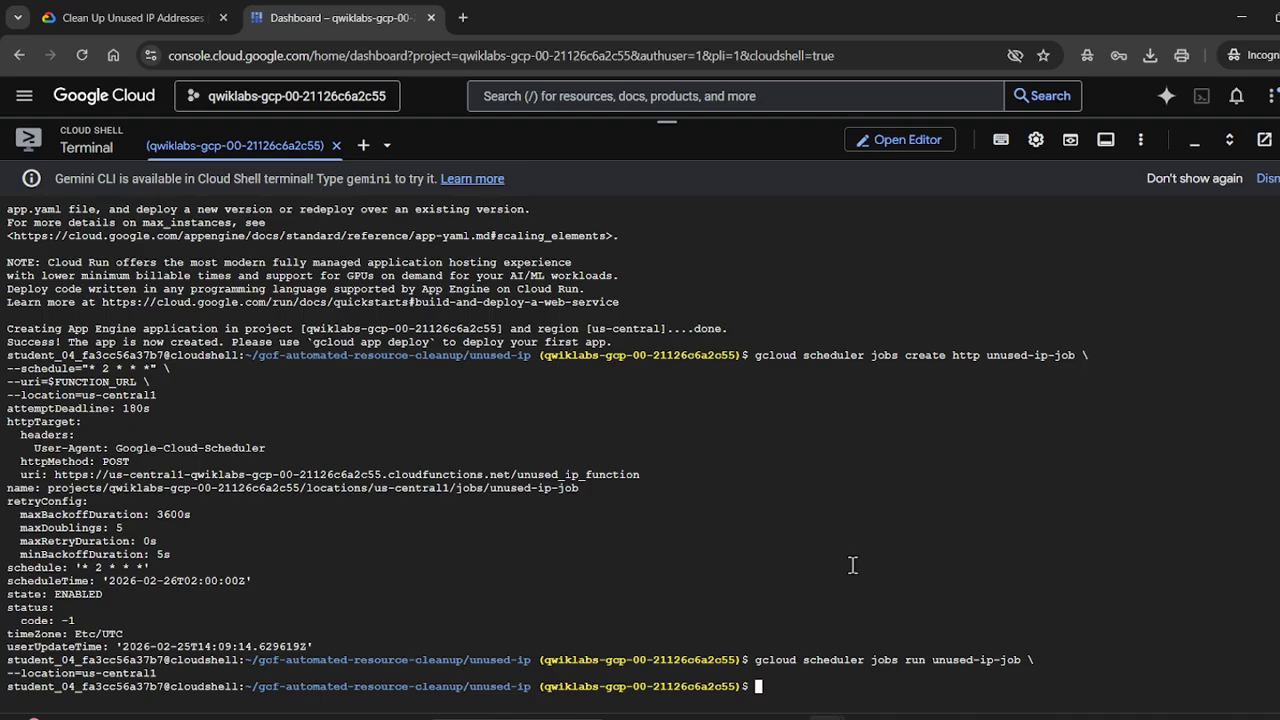
- Check the lab progress for the Run a cloud scheduler job objective, repeating the check once
{"action": "left_click", "coordinate": [130, 17]}
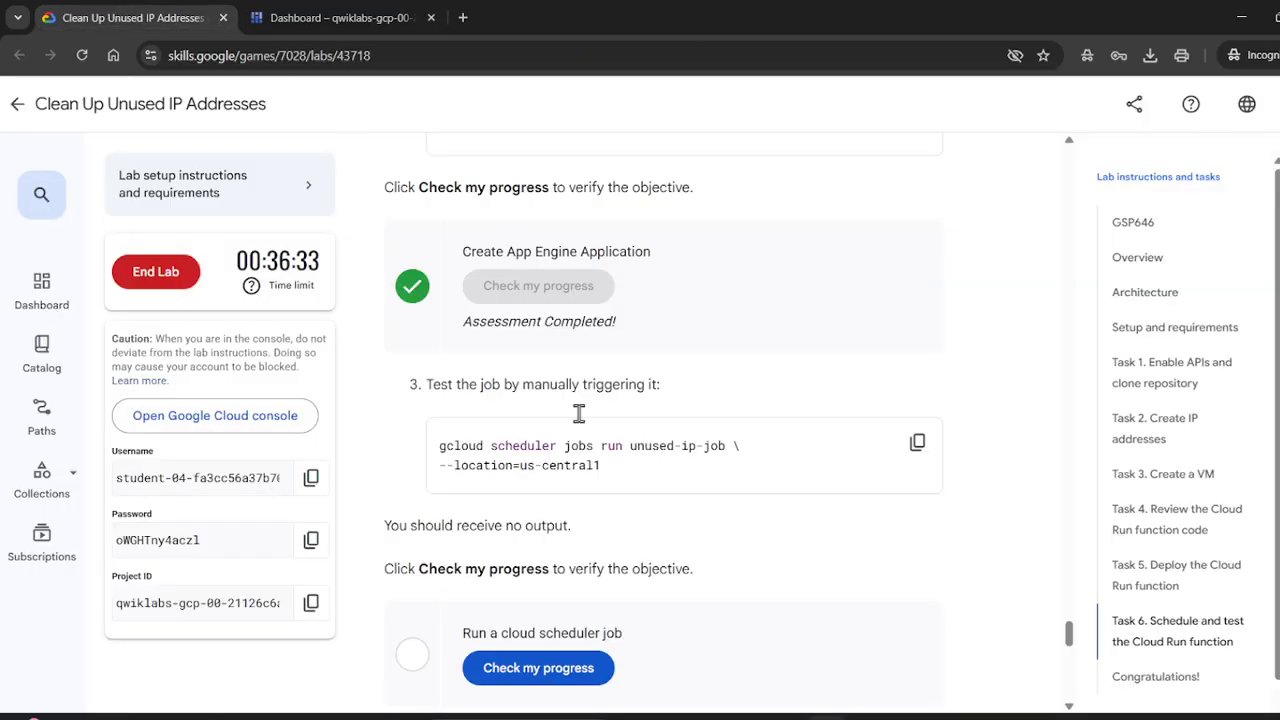
{"action": "left_click", "coordinate": [575, 667]}
{"action": "scroll", "coordinate": [585, 640], "scroll_direction": "down", "scroll_amount": 4}
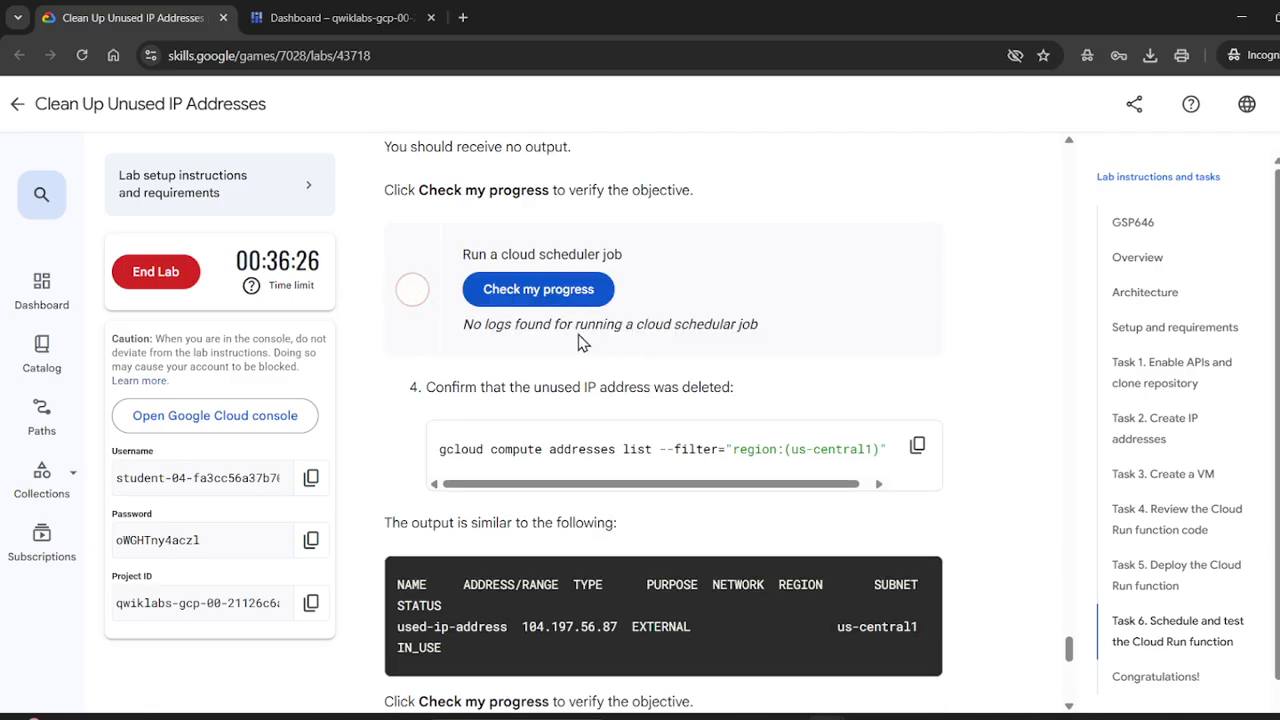
{"action": "scroll", "coordinate": [650, 355], "scroll_direction": "up", "scroll_amount": 4}
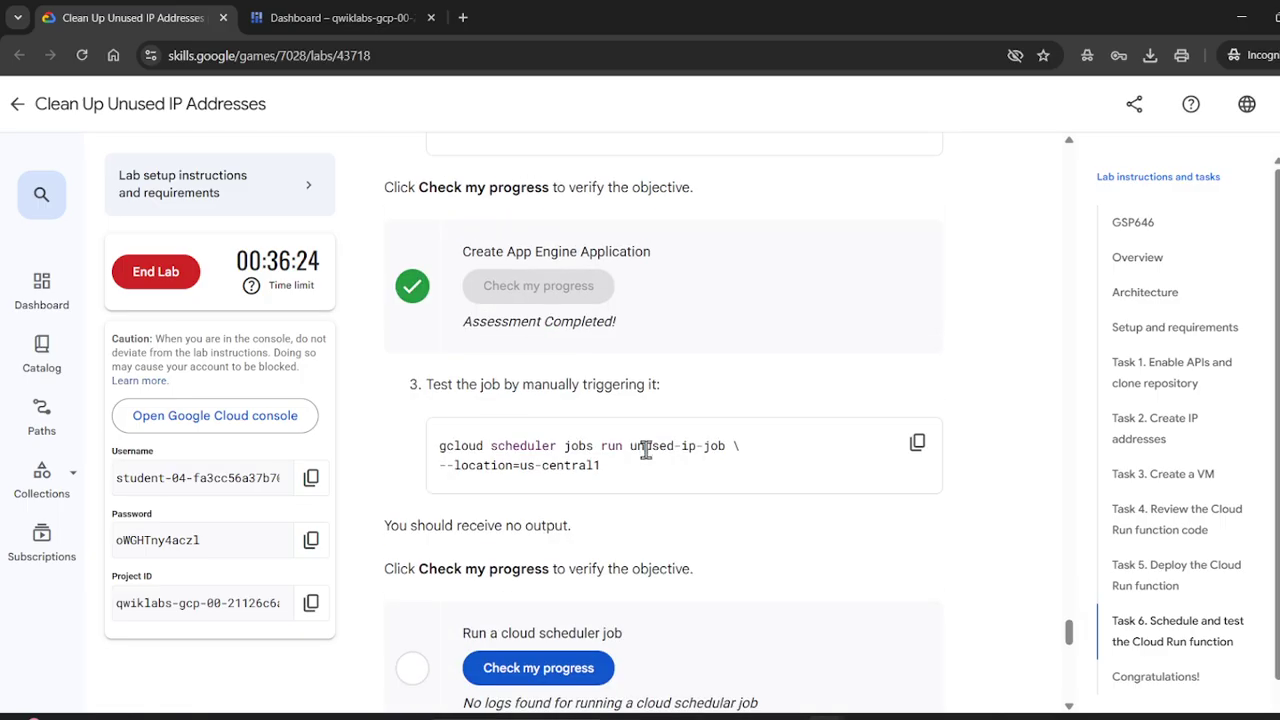
{"action": "left_click", "coordinate": [565, 668]}
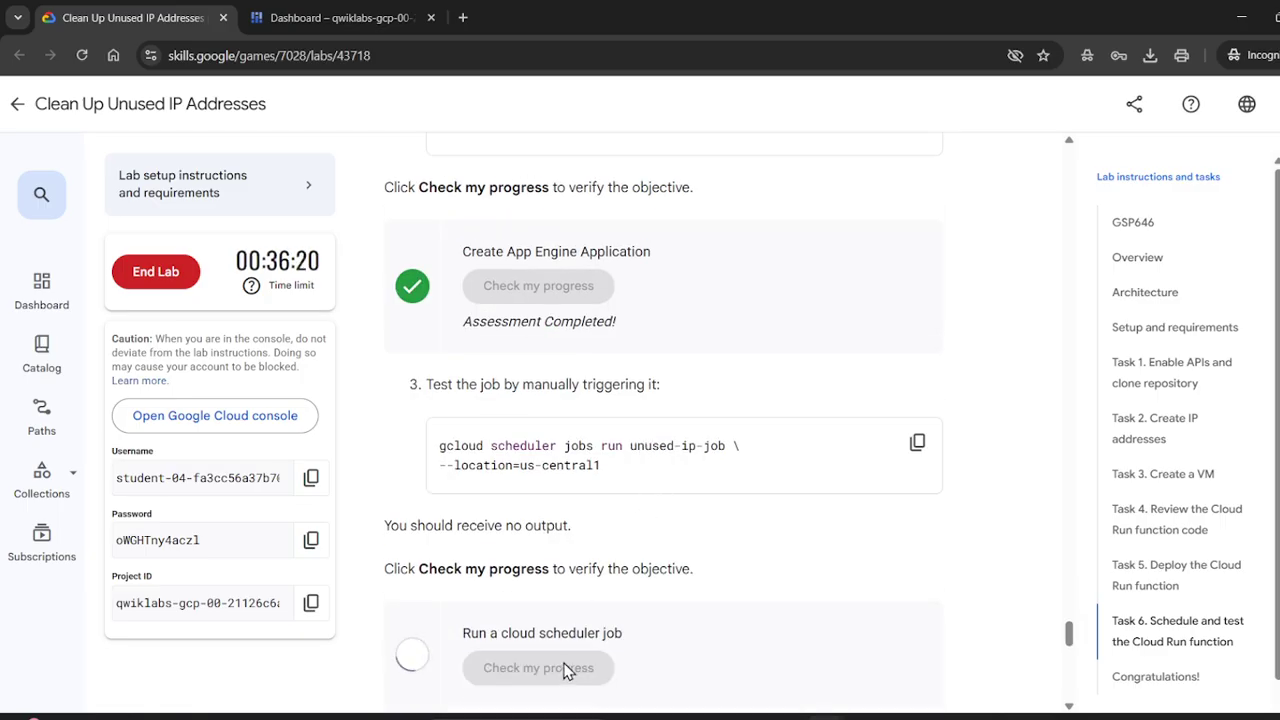
{"action": "scroll", "coordinate": [565, 668], "scroll_direction": "down", "scroll_amount": 4}
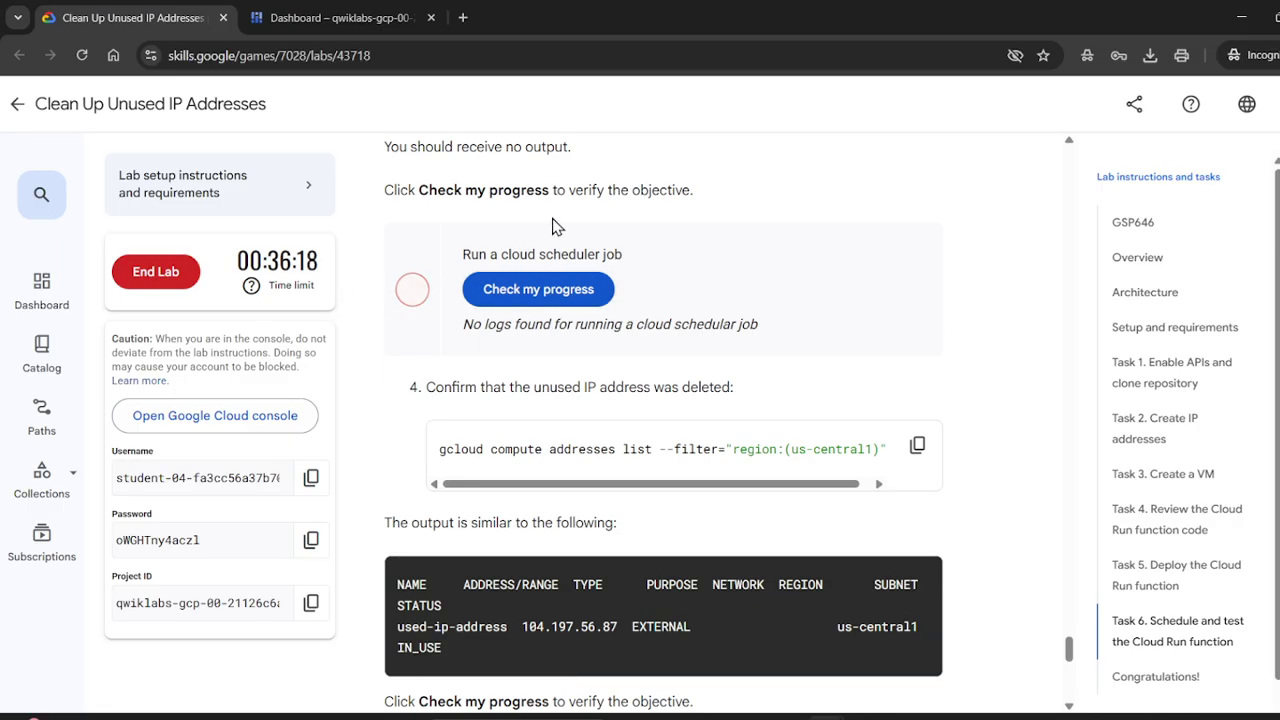
- Run unused-ip-job in us-central1 again from Cloud Shell
{"action": "left_click", "coordinate": [340, 17]}
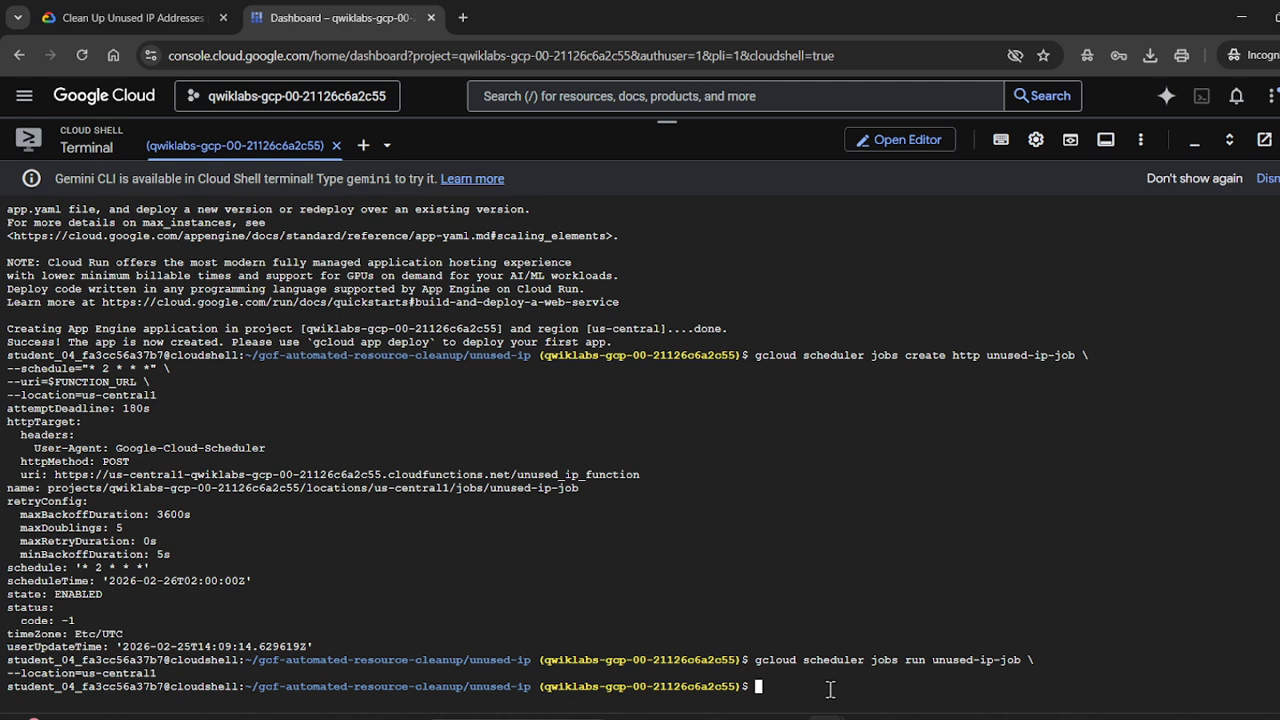
{"action": "key", "text": "ctrl+v"}
{"action": "key", "text": "Return"}
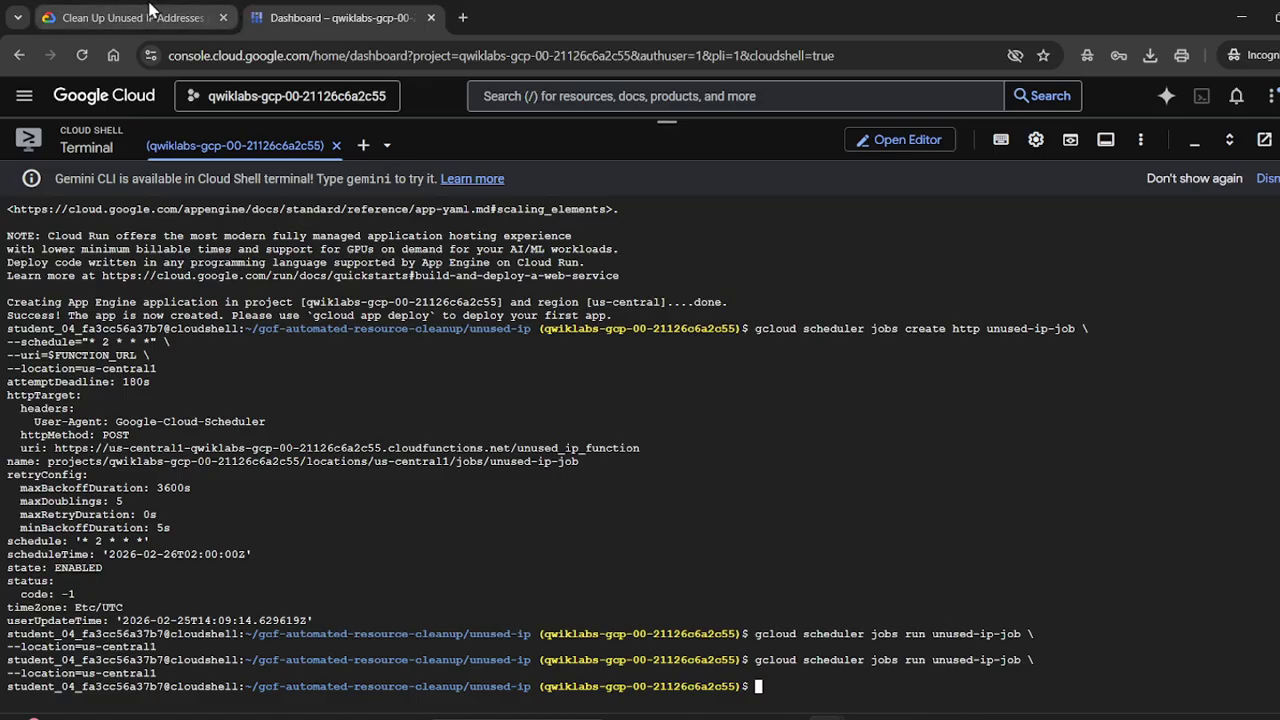
- List the compute addresses filtered to region us-central1 in Cloud Shell, using the lab's command for confirming the unused address's deletion
{"action": "left_click", "coordinate": [130, 17]}
{"action": "scroll", "coordinate": [625, 490], "scroll_direction": "down", "scroll_amount": 4}
{"action": "scroll", "coordinate": [630, 527], "scroll_direction": "up", "scroll_amount": 4}
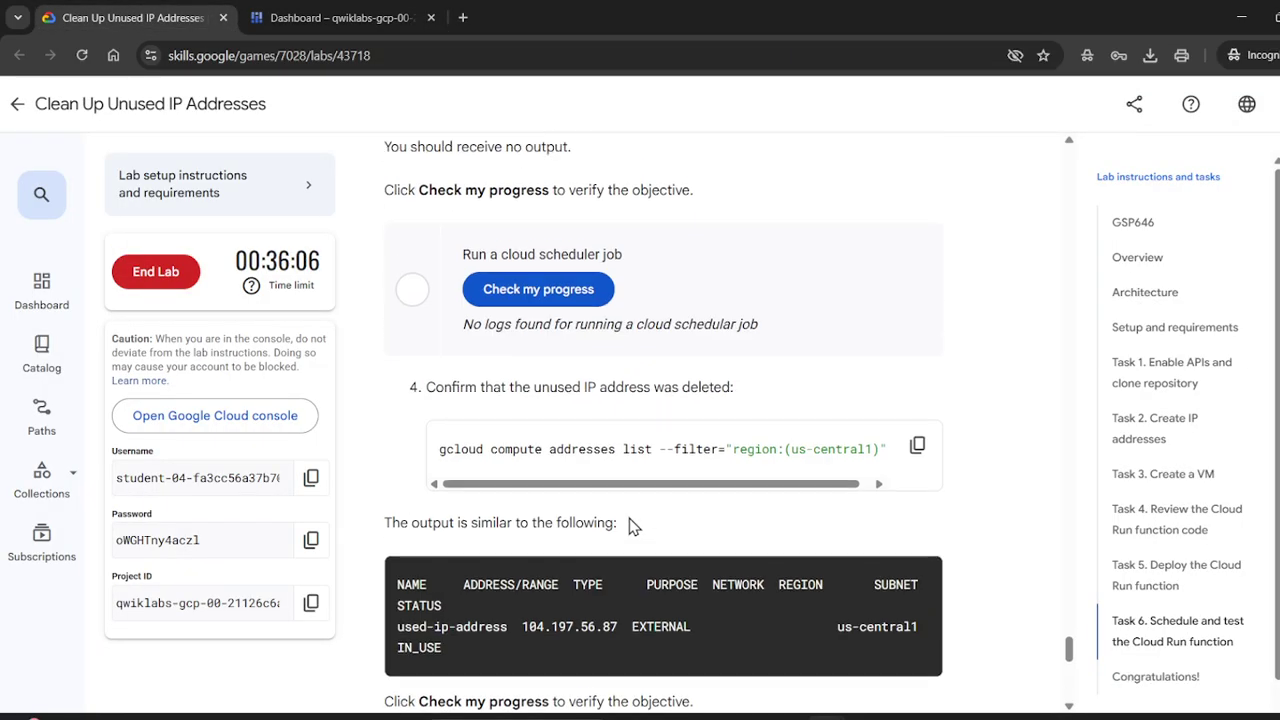
{"action": "scroll", "coordinate": [630, 527], "scroll_direction": "up", "scroll_amount": 4}
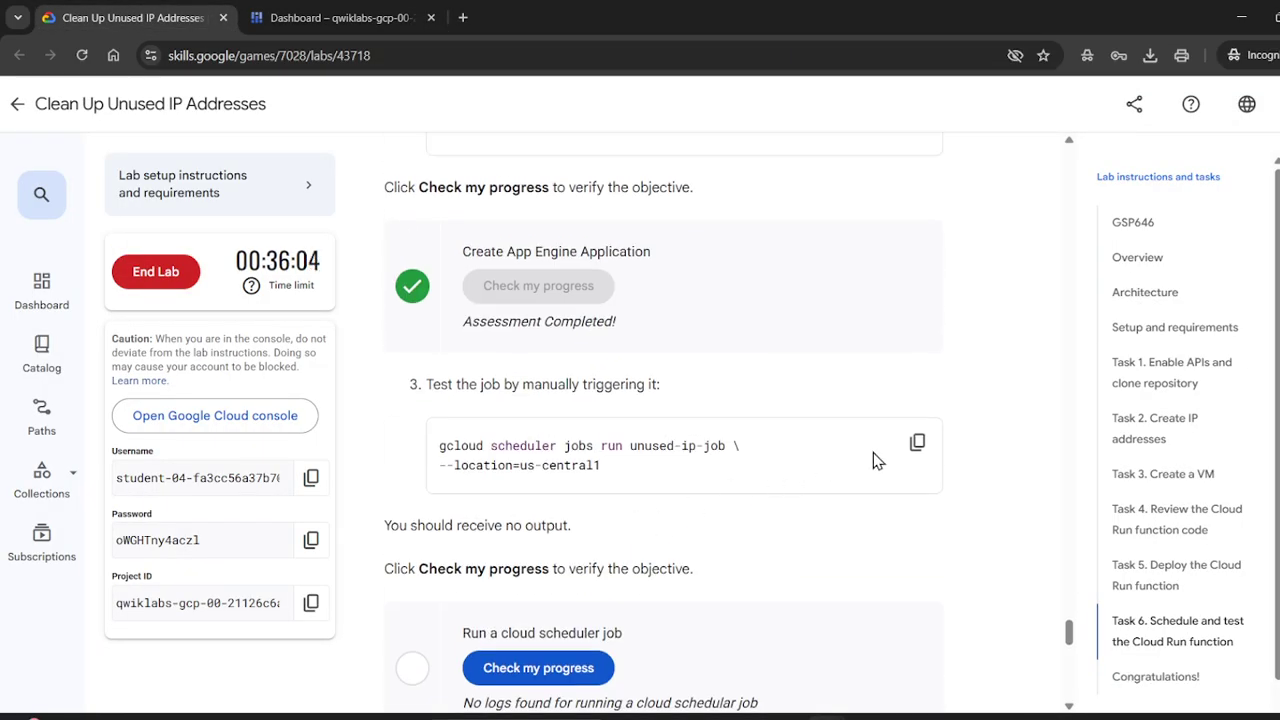
{"action": "left_click", "coordinate": [915, 443]}
{"action": "scroll", "coordinate": [763, 531], "scroll_direction": "down", "scroll_amount": 4}
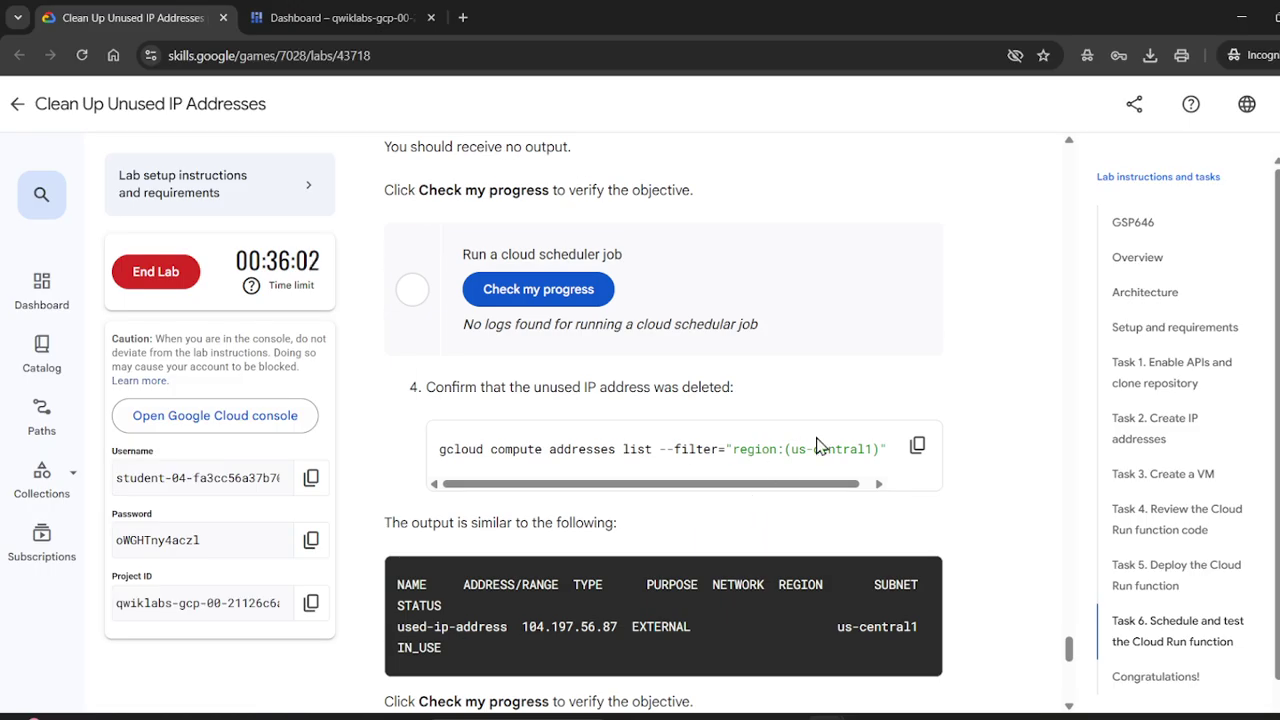
{"action": "left_click", "coordinate": [918, 446]}
{"action": "left_click", "coordinate": [340, 17]}
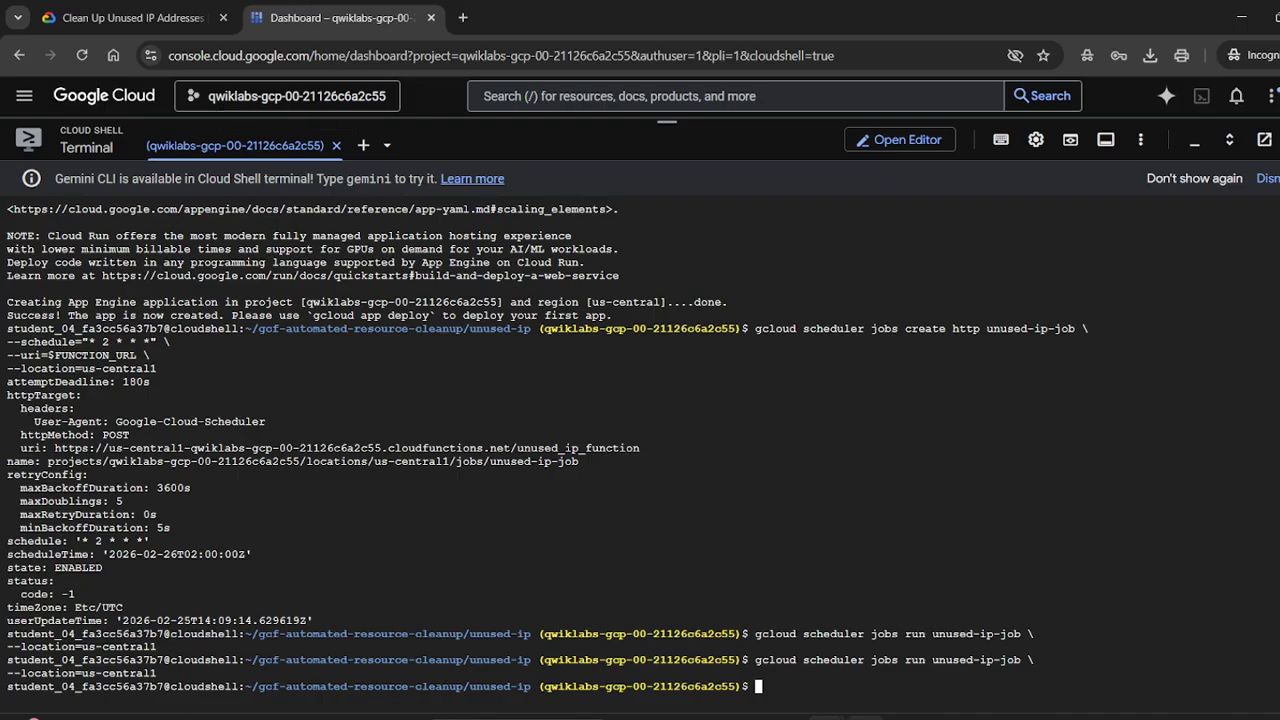
{"action": "key", "text": "ctrl+v"}
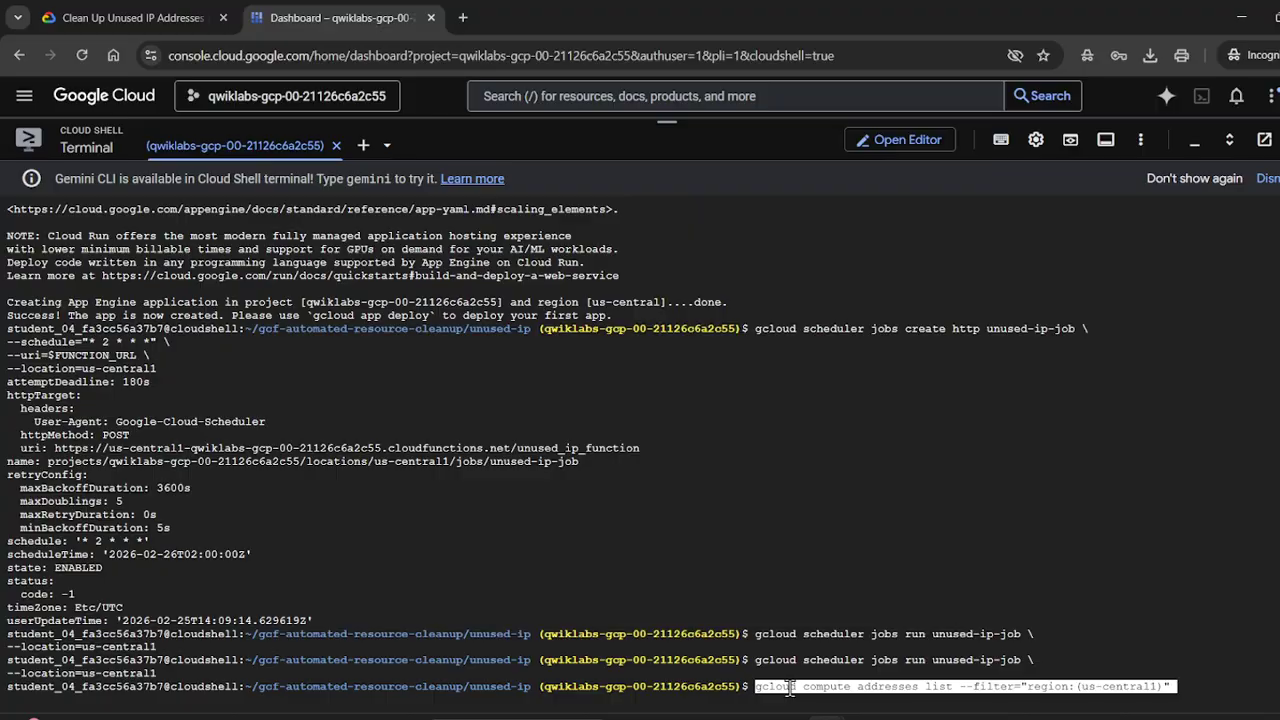
{"action": "key", "text": "Return"}
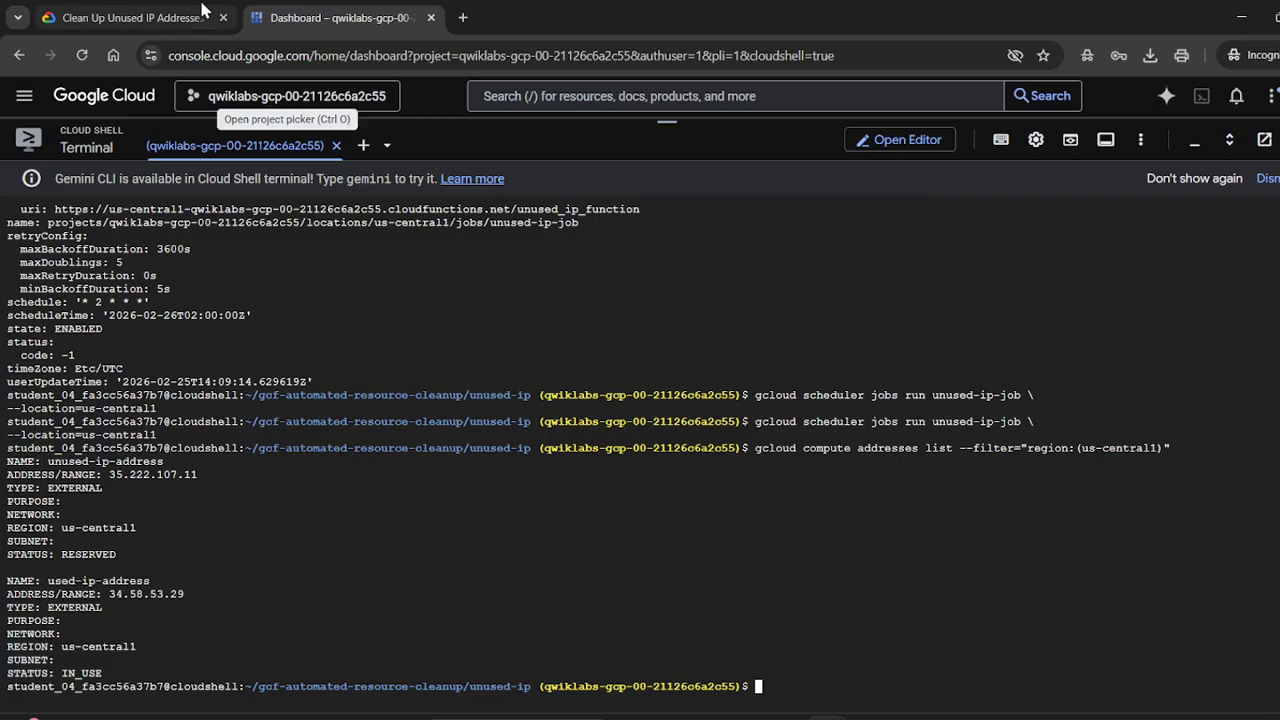
- Check the lab progress for the Confirm the deletion of unused IP address objective
{"action": "left_click", "coordinate": [130, 17]}
{"action": "scroll", "coordinate": [703, 468], "scroll_direction": "down", "scroll_amount": 4}
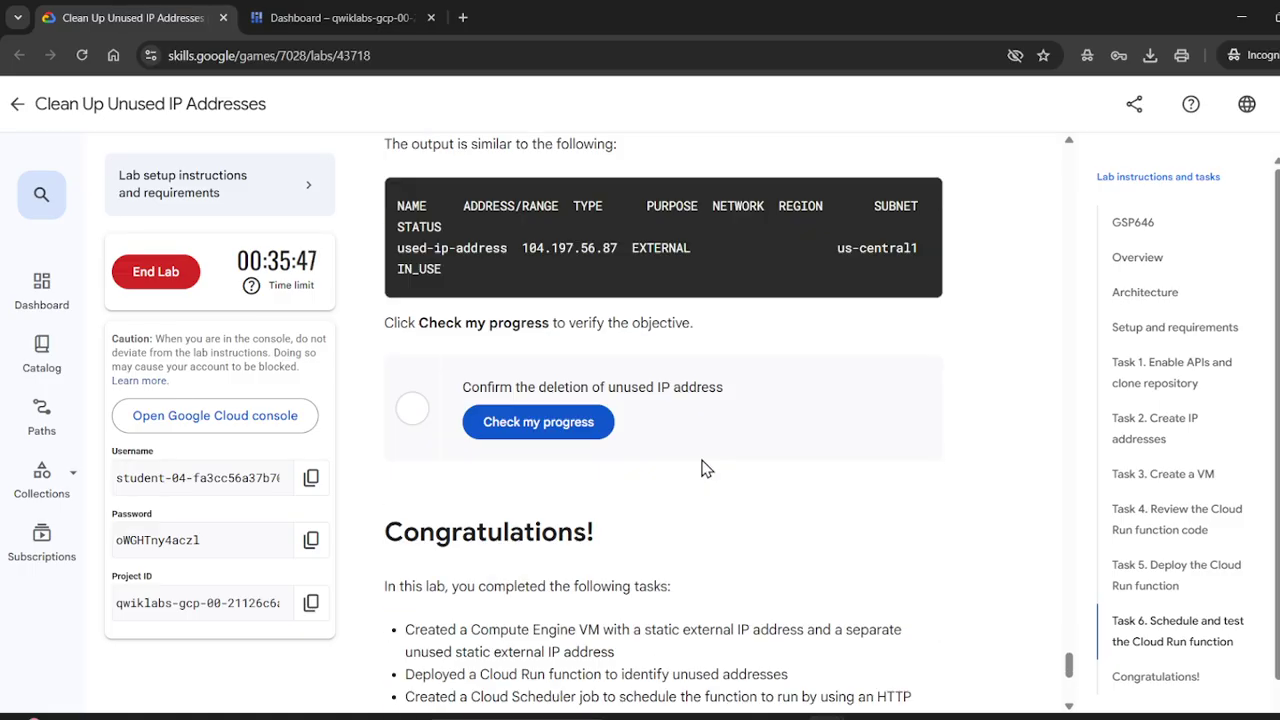
{"action": "left_click", "coordinate": [539, 422]}
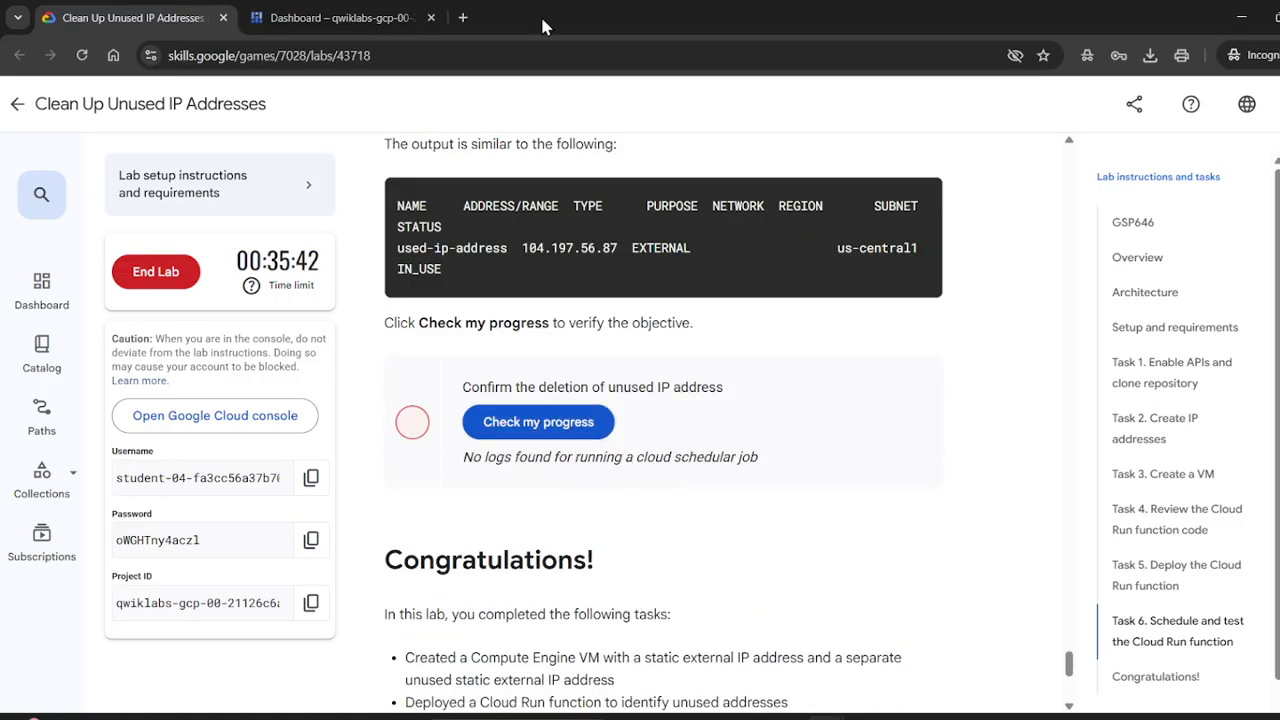
- Review the address list in Cloud Shell and go back over Task 6's job creation and run instructions in the lab
{"action": "left_click", "coordinate": [340, 17]}
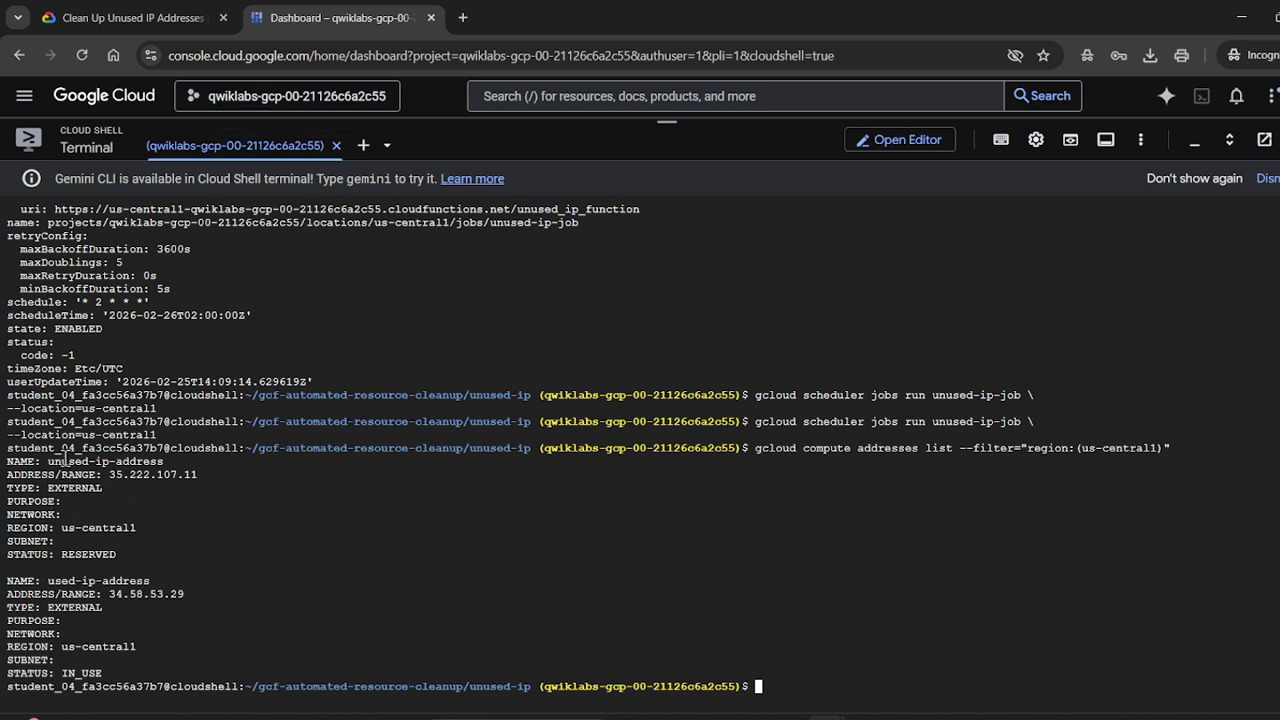
{"action": "left_click", "coordinate": [130, 17]}
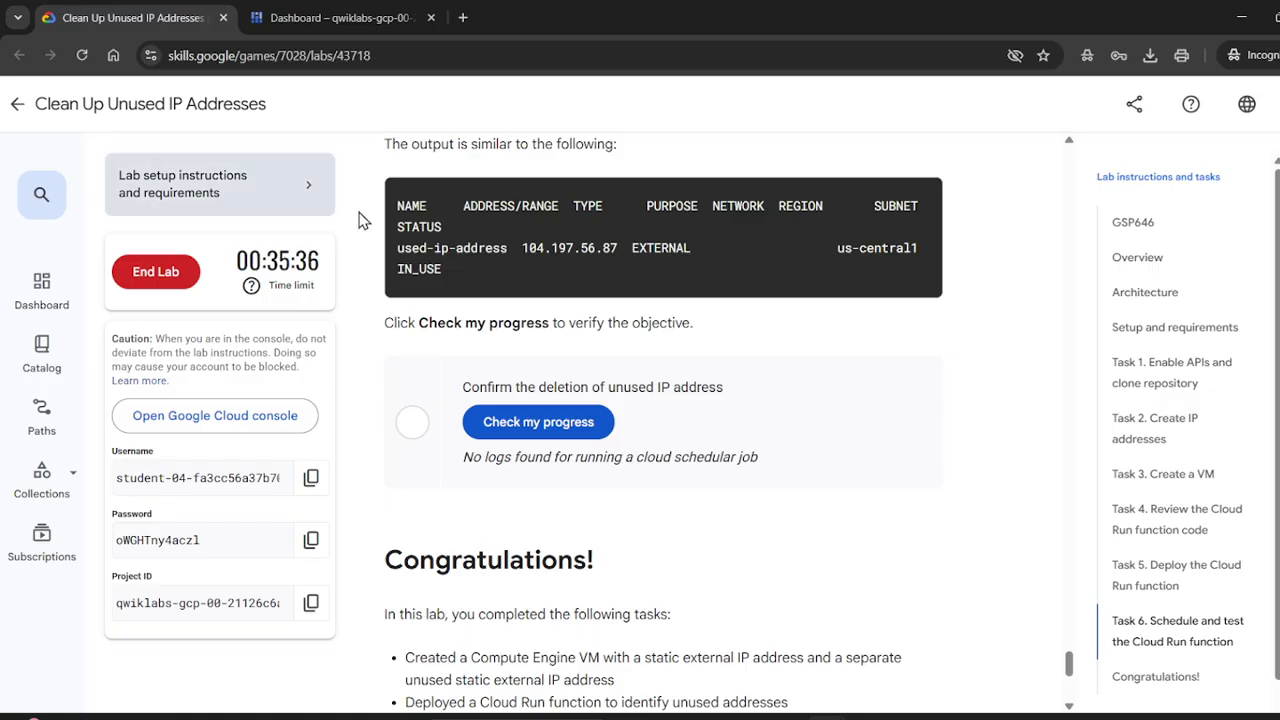
{"action": "scroll", "coordinate": [511, 475], "scroll_direction": "up", "scroll_amount": 8}
{"action": "scroll", "coordinate": [650, 516], "scroll_direction": "up", "scroll_amount": 4}
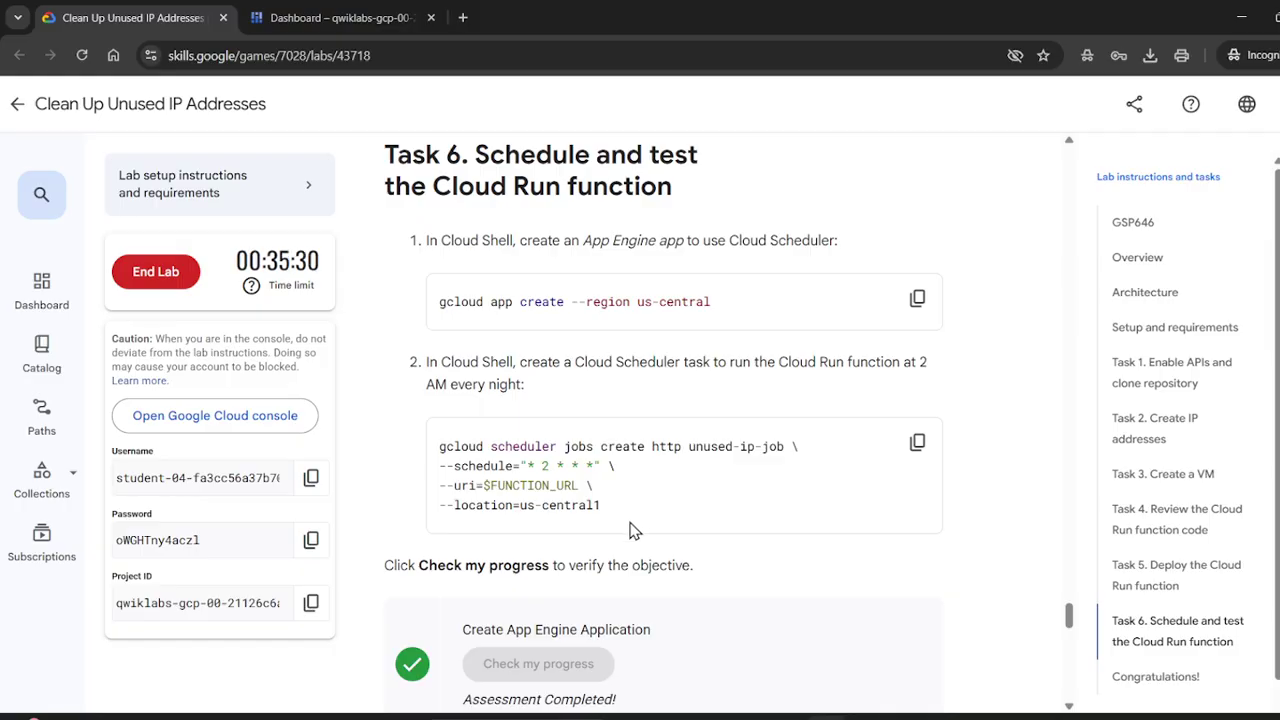
- Trigger unused-ip-job in us-central1 once more from Cloud Shell, using the lab's manual test command
{"action": "scroll", "coordinate": [630, 530], "scroll_direction": "down", "scroll_amount": 4}
{"action": "left_click", "coordinate": [917, 441]}
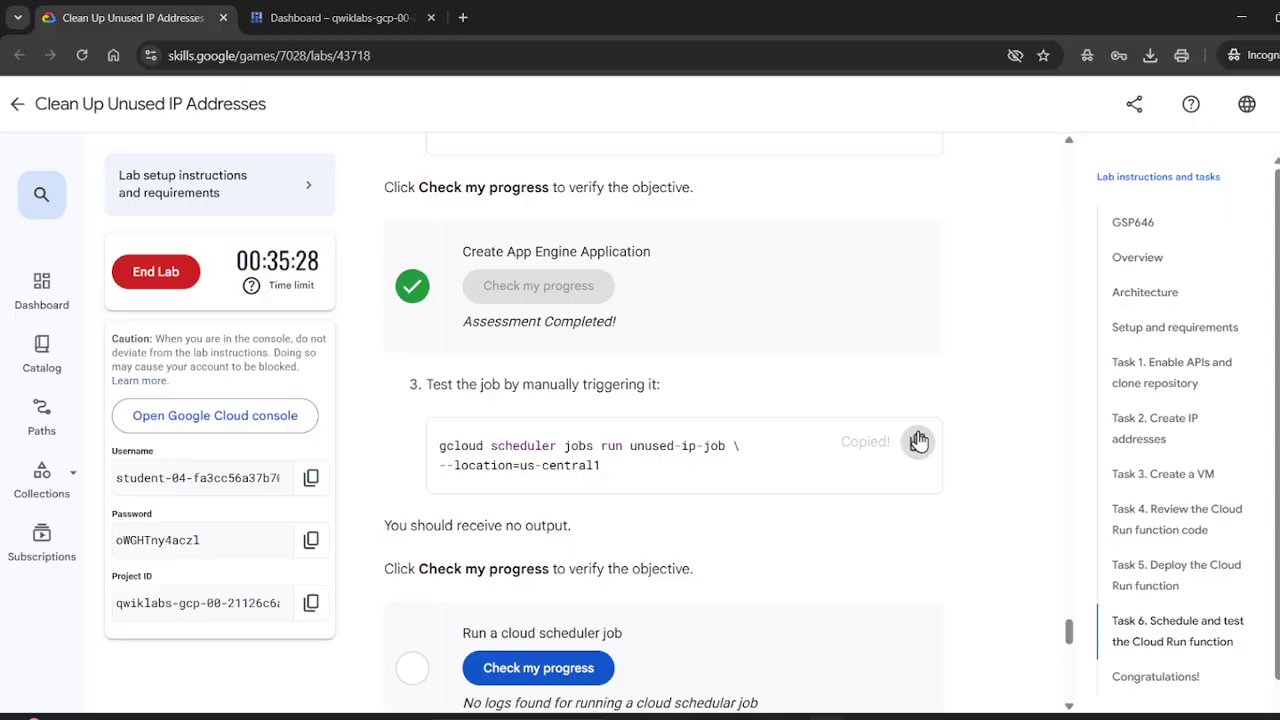
{"action": "left_click", "coordinate": [334, 17]}
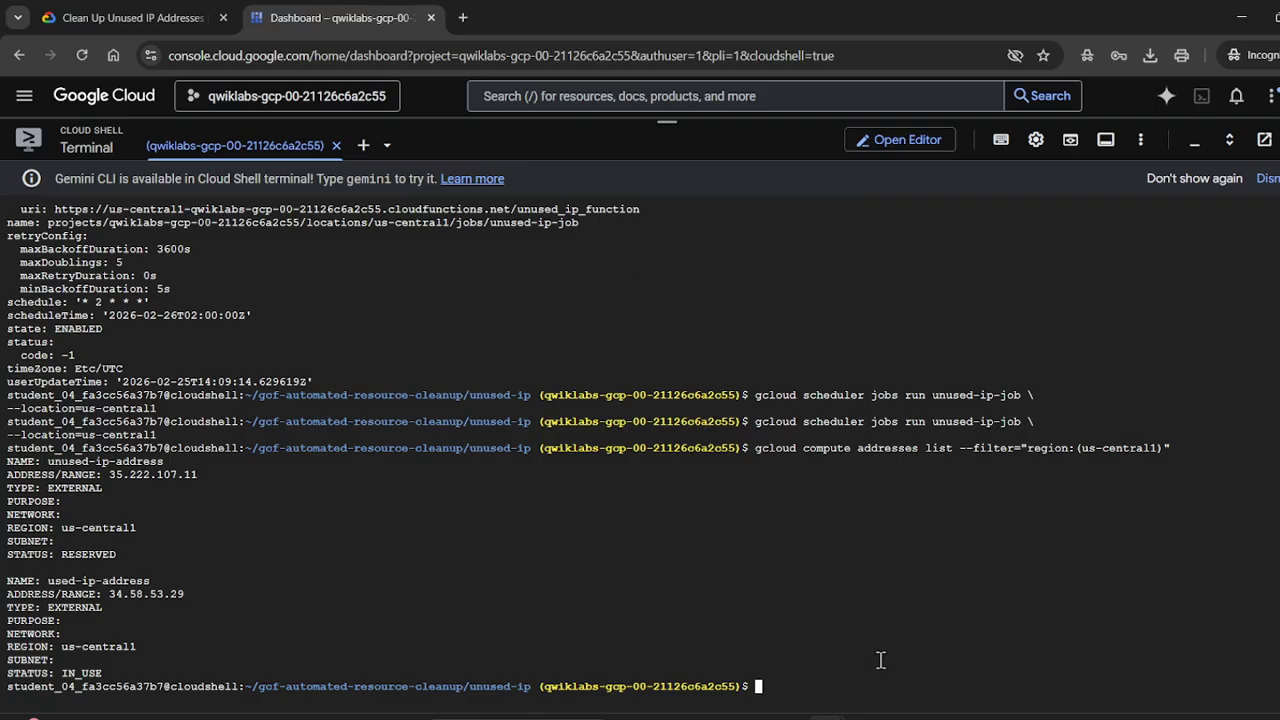
{"action": "key", "text": "ctrl+v"}
{"action": "key", "text": "Return"}
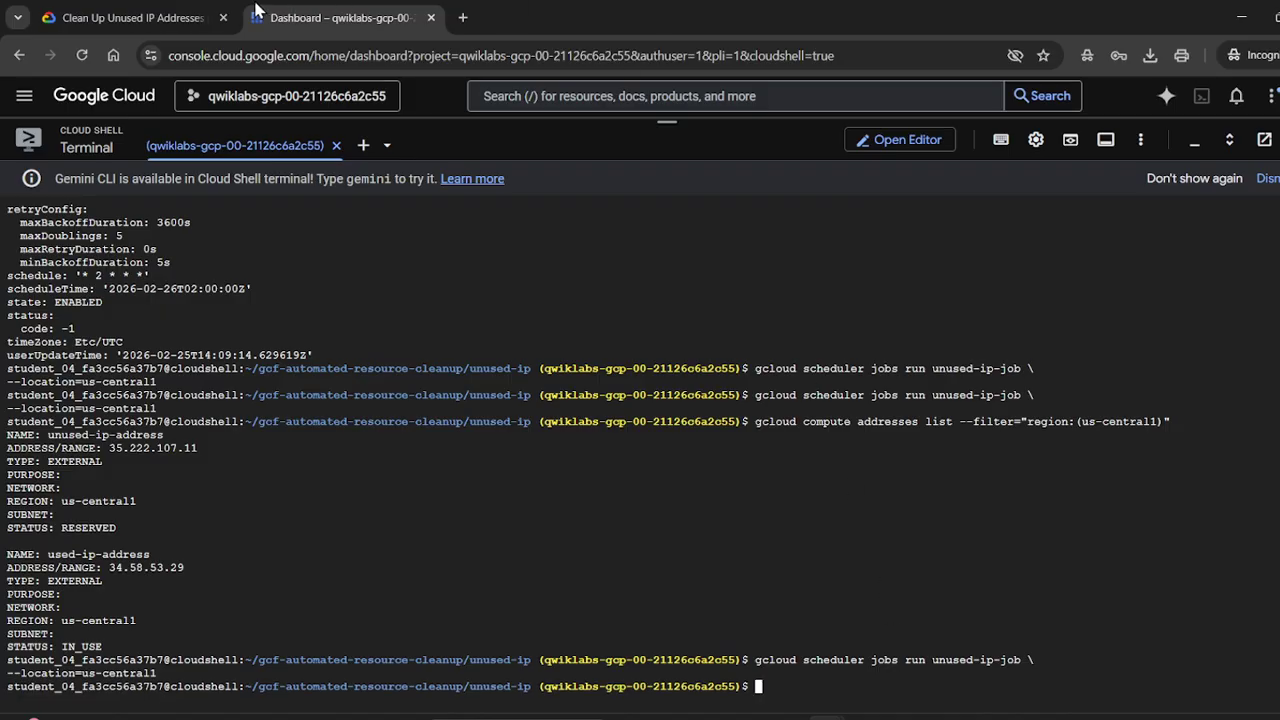
- Check the lab progress for the Run a cloud scheduler job and Confirm the deletion of unused IP address objectives
{"action": "left_click", "coordinate": [130, 17]}
{"action": "left_click", "coordinate": [545, 670]}
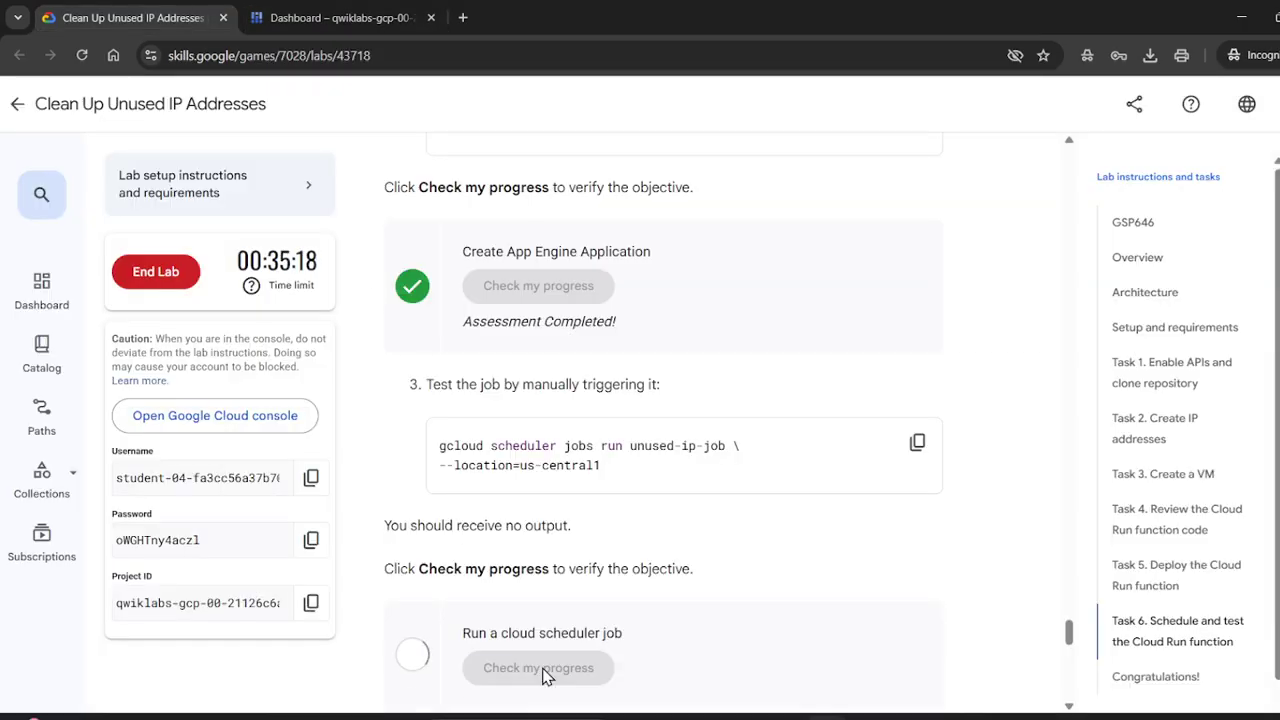
{"action": "scroll", "coordinate": [545, 675], "scroll_direction": "down", "scroll_amount": 4}
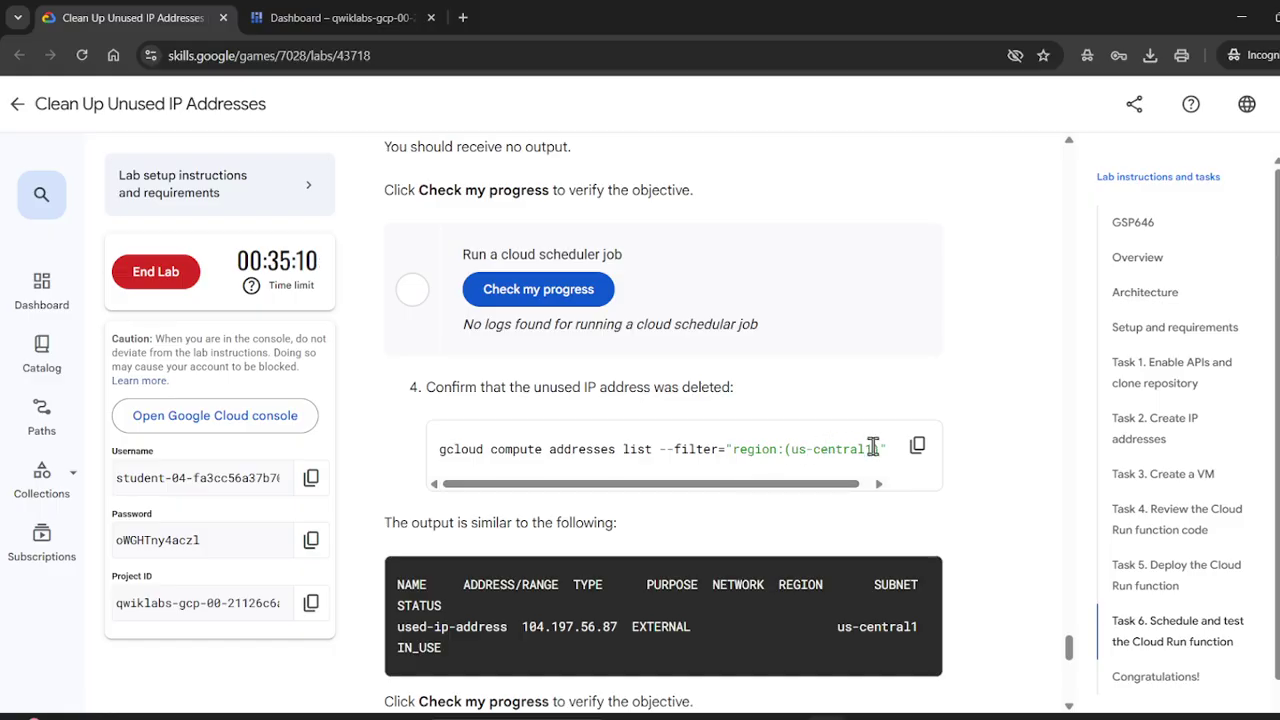
{"action": "scroll", "coordinate": [720, 537], "scroll_direction": "down", "scroll_amount": 4}
{"action": "left_click", "coordinate": [588, 429]}
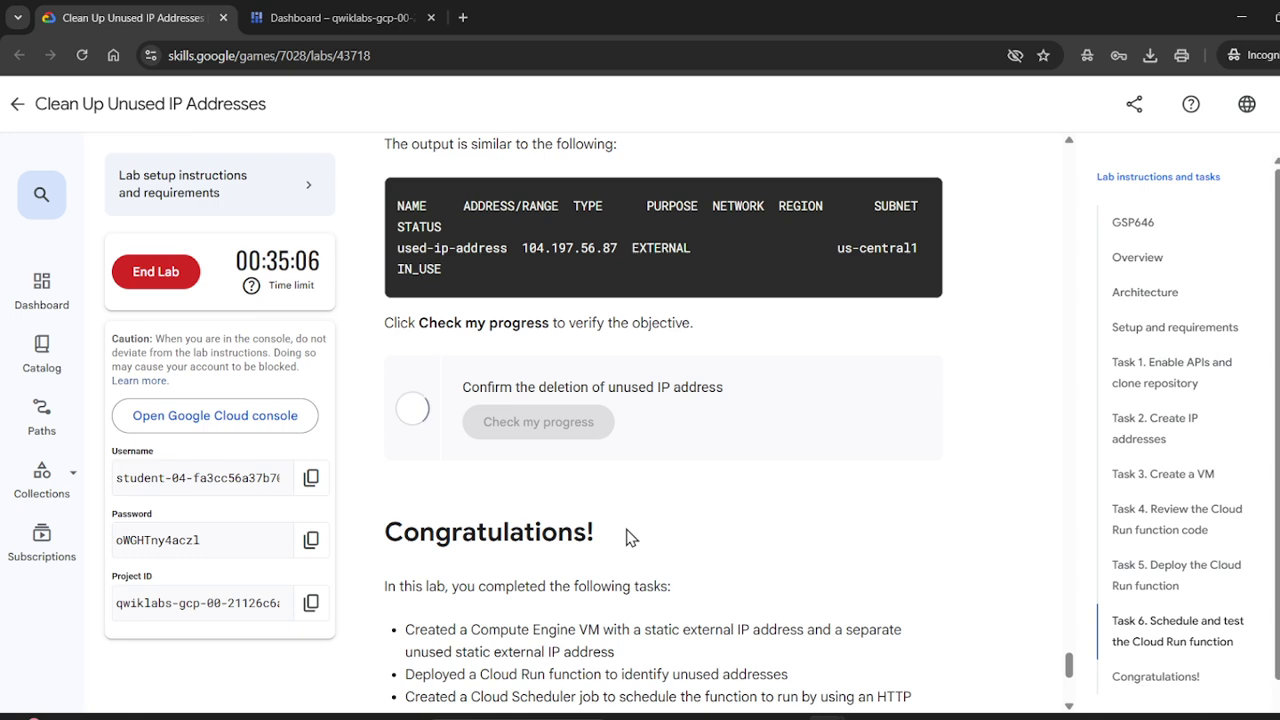
- Go back to Task 5 in the lab and check the progress of the Deploy Cloud Run function objective
{"action": "scroll", "coordinate": [626, 537], "scroll_direction": "up", "scroll_amount": 3}
{"action": "scroll", "coordinate": [628, 537], "scroll_direction": "up", "scroll_amount": 9}
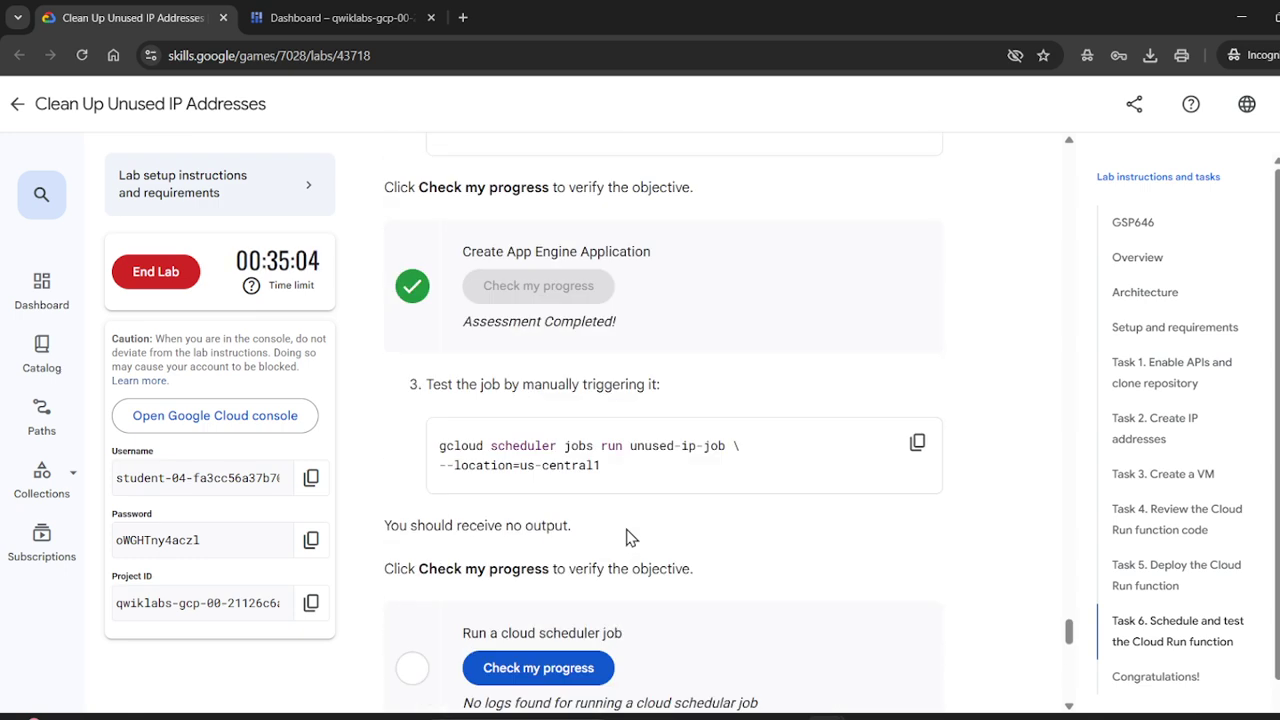
{"action": "scroll", "coordinate": [628, 537], "scroll_direction": "up", "scroll_amount": 4}
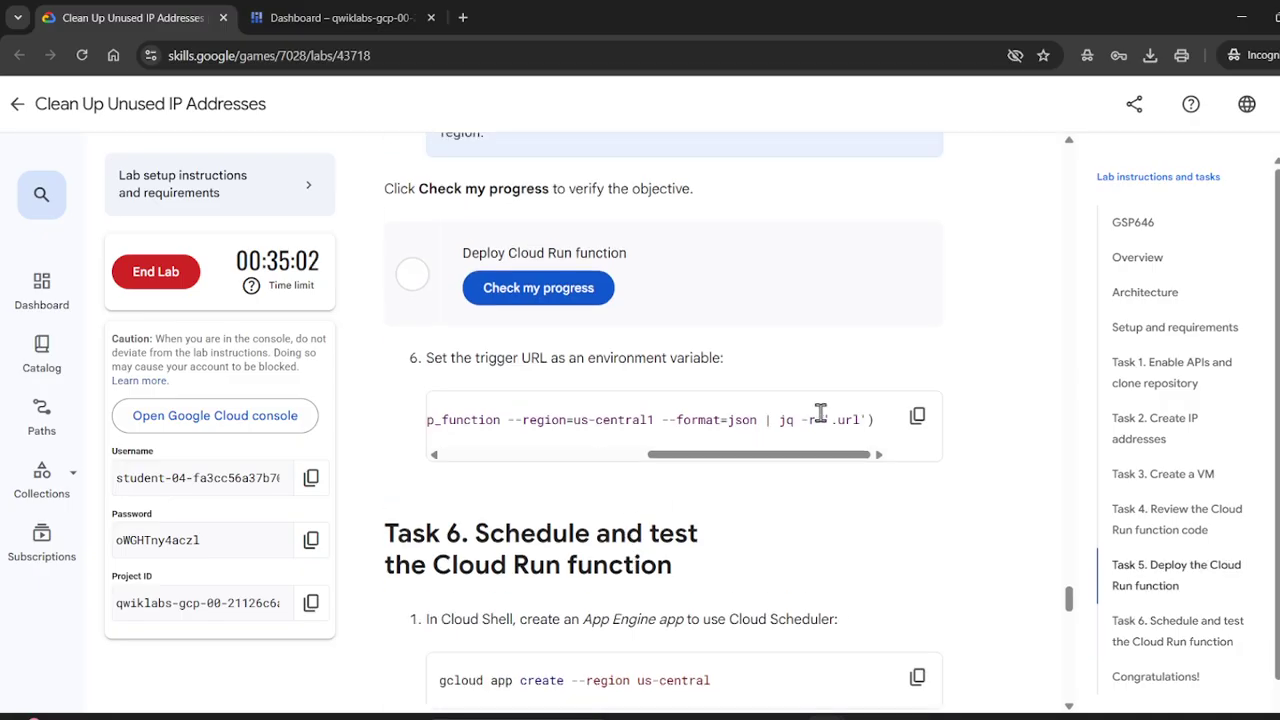
{"action": "left_click", "coordinate": [916, 416]}
{"action": "scroll", "coordinate": [670, 522], "scroll_direction": "up", "scroll_amount": 4}
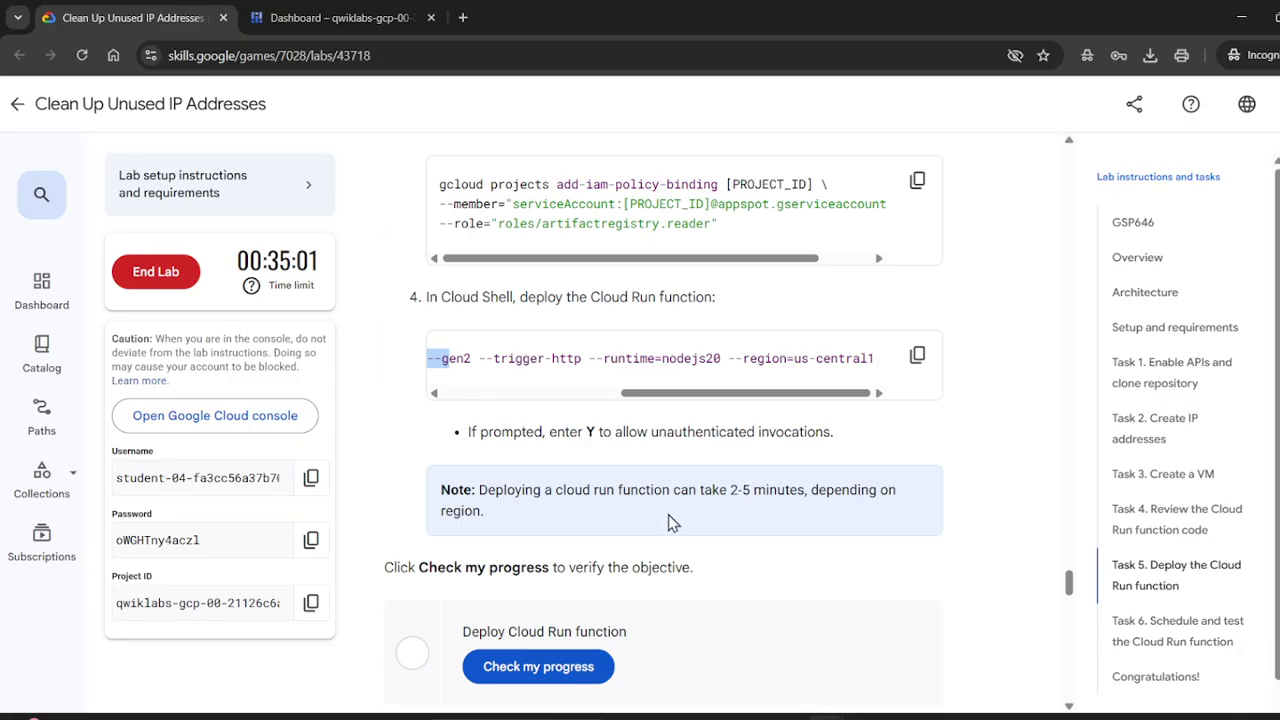
{"action": "left_click", "coordinate": [540, 667]}
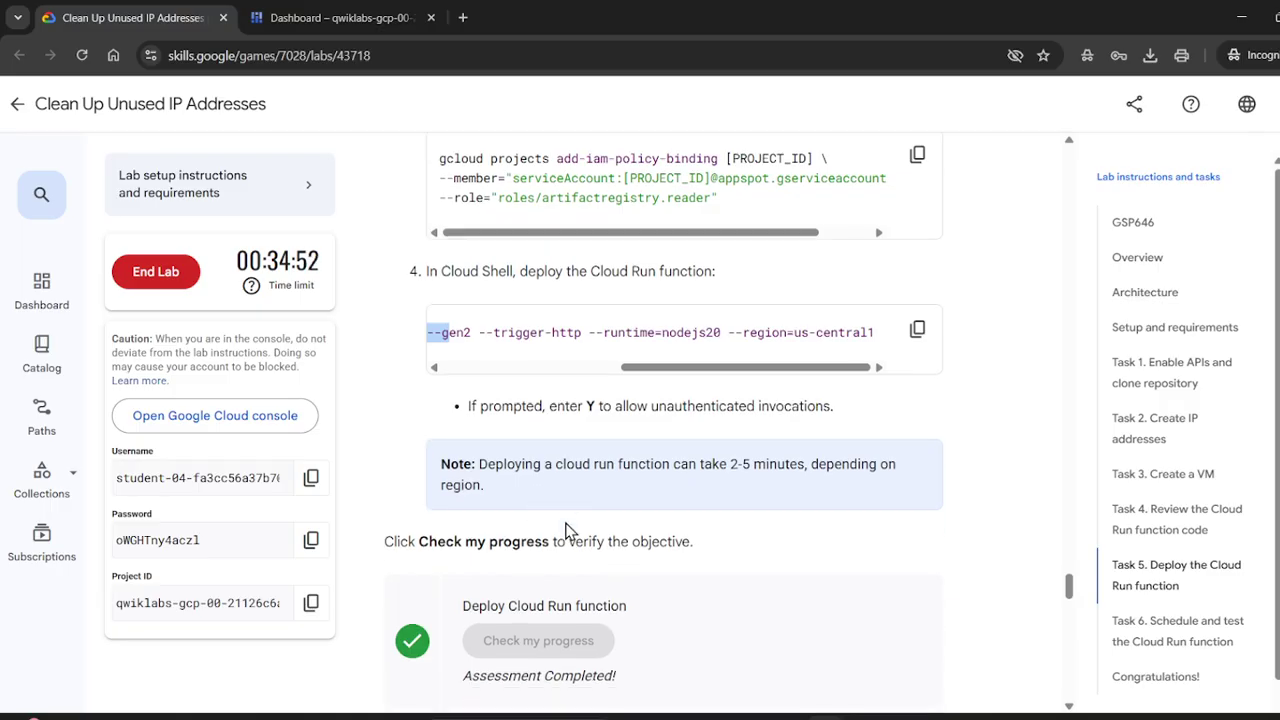
- Set FUNCTION_URL in Cloud Shell to the trigger URL of unused_ip_function, using the lab's export command
{"action": "scroll", "coordinate": [565, 528], "scroll_direction": "down", "scroll_amount": 4}
{"action": "left_click", "coordinate": [917, 443]}
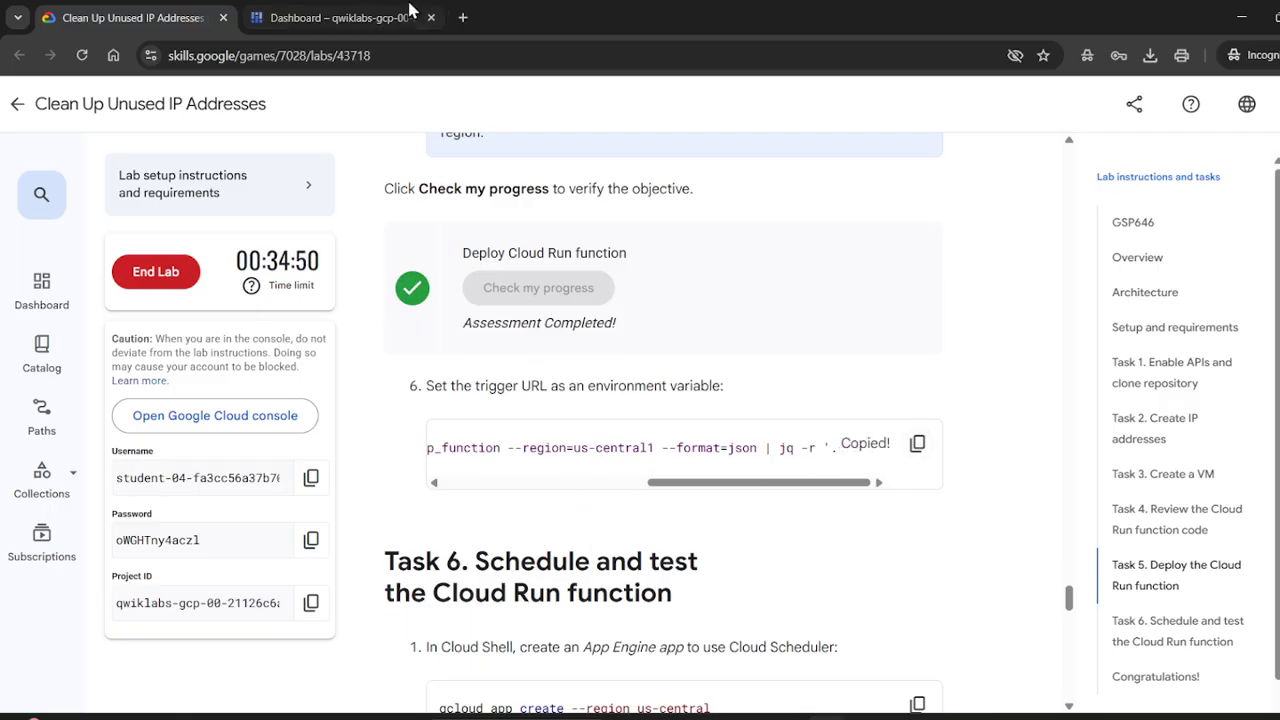
{"action": "left_click", "coordinate": [328, 17]}
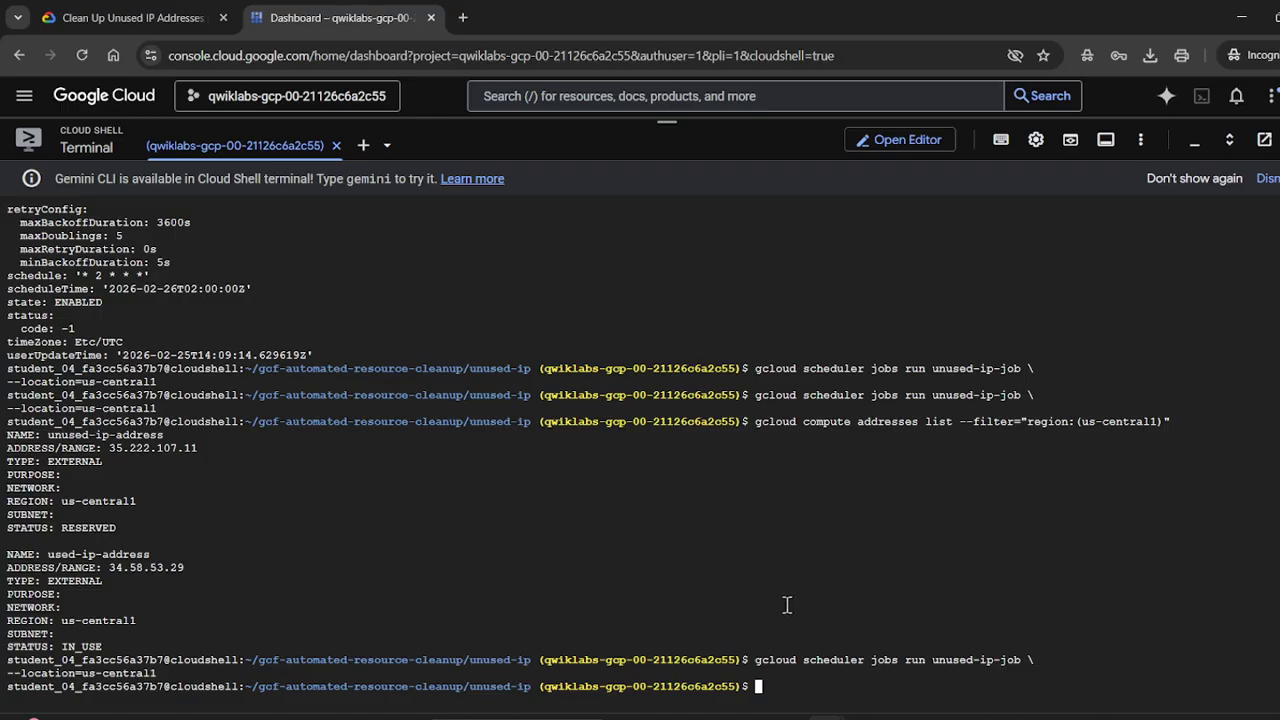
{"action": "key", "text": "ctrl+v"}
{"action": "key", "text": "Return"}
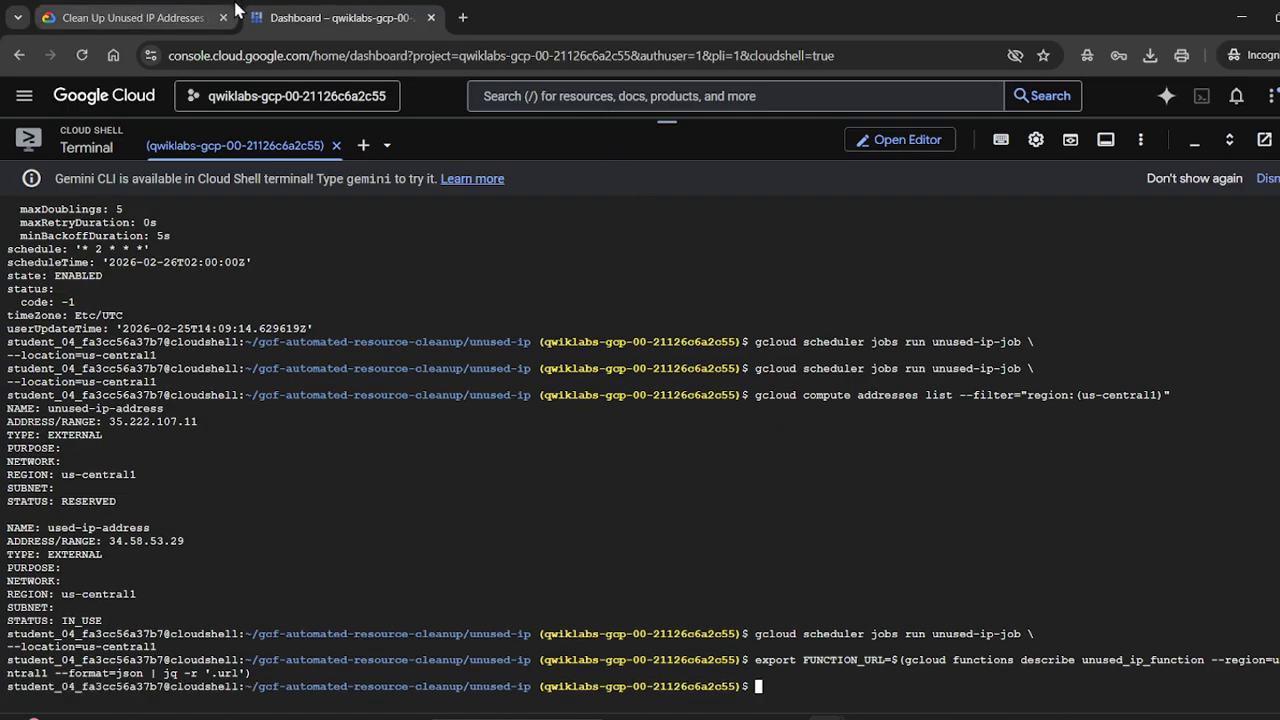
- Try to create the App Engine app in region us-central from Cloud Shell with Task 6's command
{"action": "left_click", "coordinate": [173, 9]}
{"action": "scroll", "coordinate": [847, 453], "scroll_direction": "down", "scroll_amount": 4}
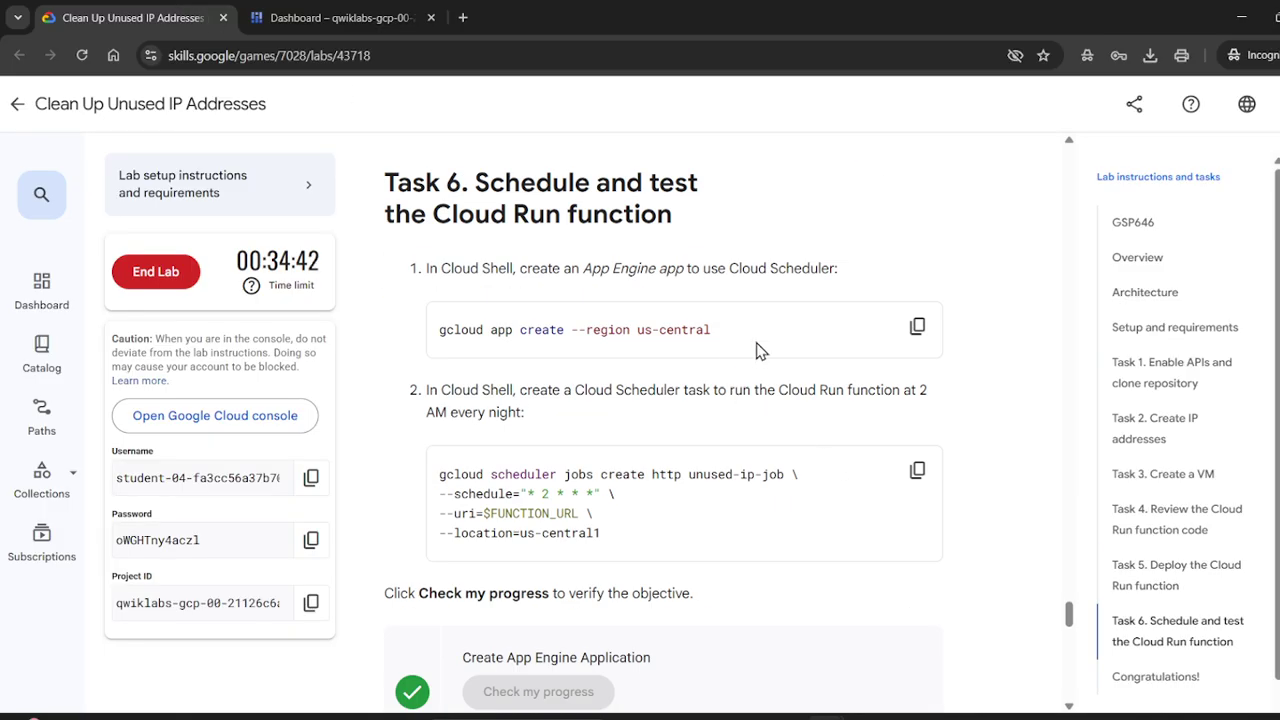
{"action": "left_click", "coordinate": [930, 340]}
{"action": "left_click", "coordinate": [380, 17]}
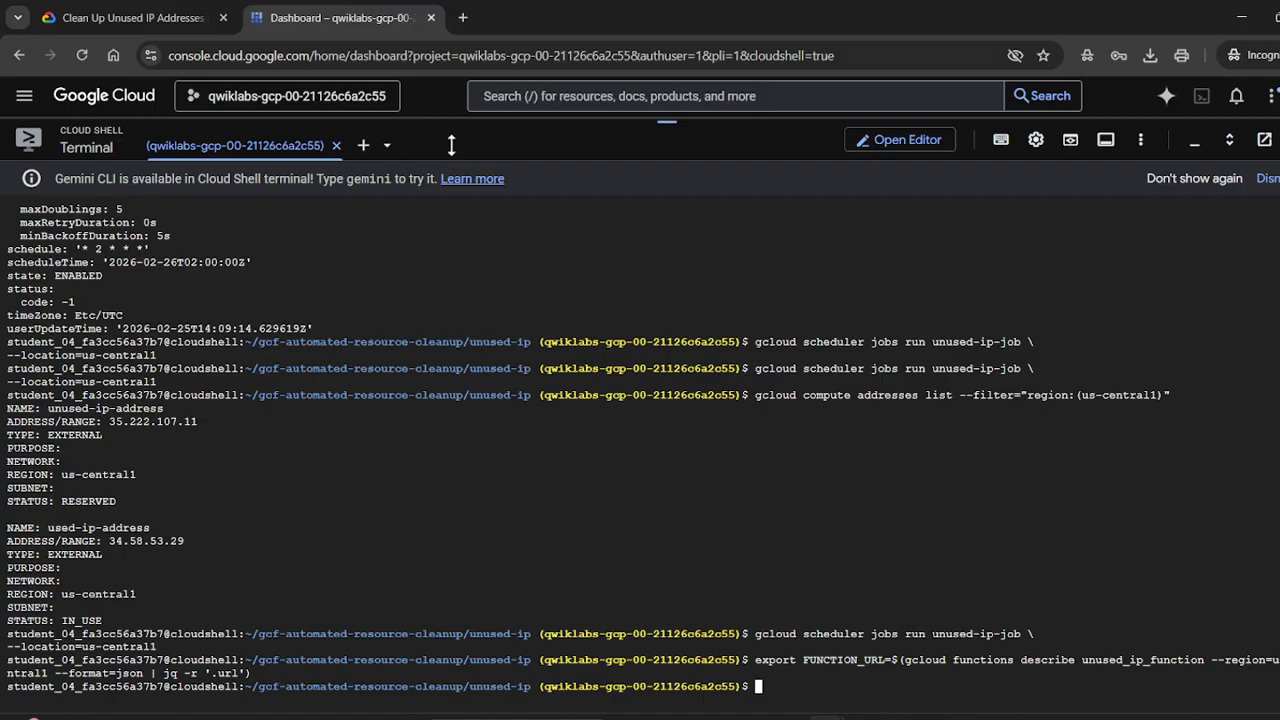
{"action": "key", "text": "ctrl+v"}
{"action": "key", "text": "Return"}
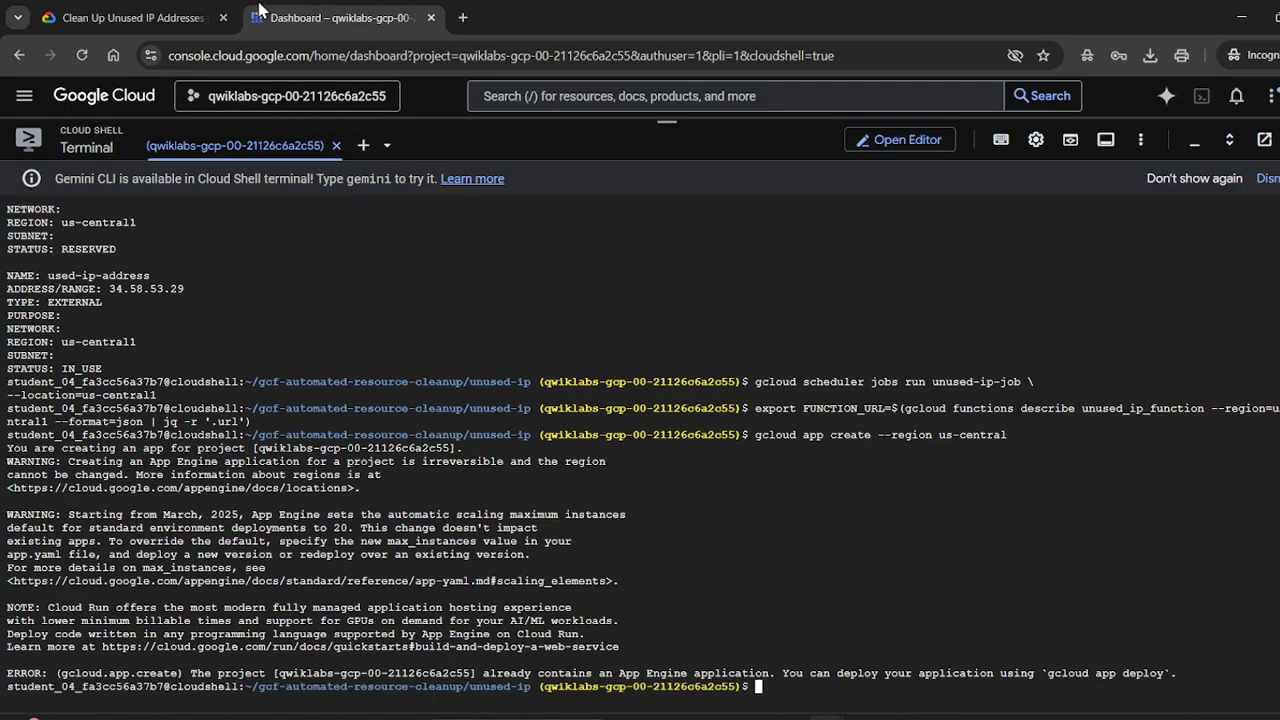
- Run unused-ip-job in us-central1 again from Cloud Shell with the lab's scheduler run command
{"action": "left_click", "coordinate": [175, 15]}
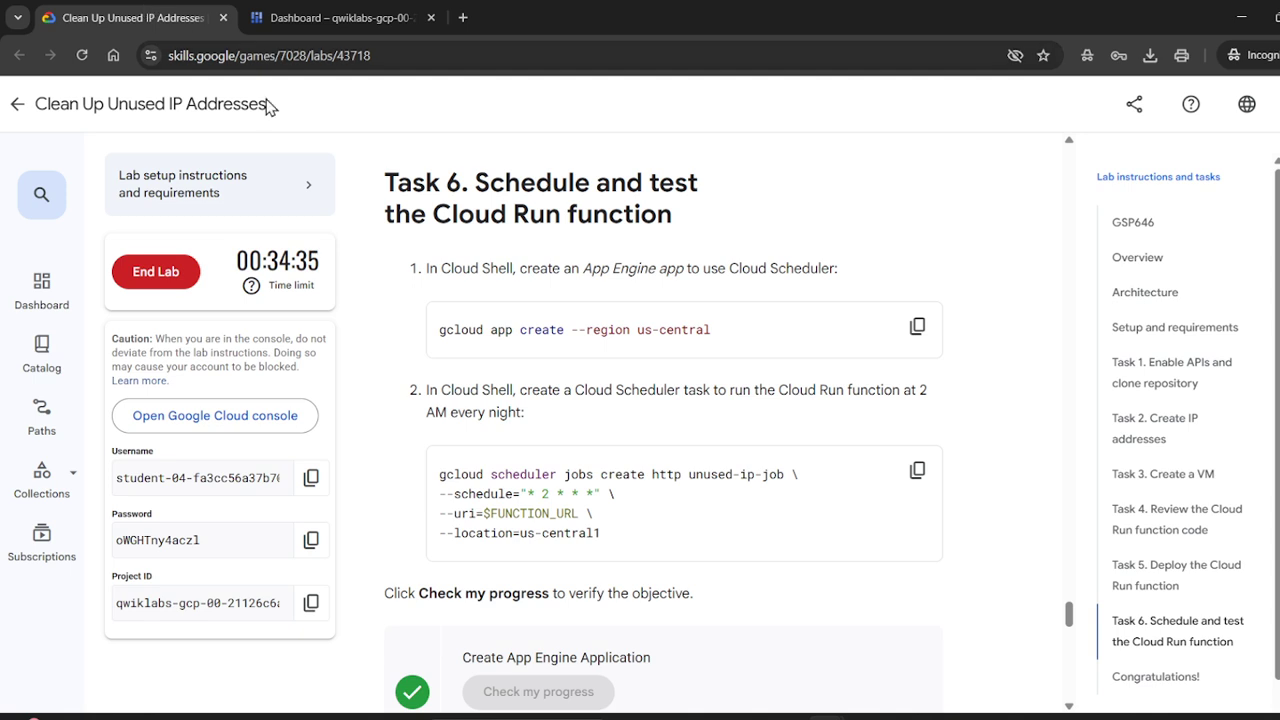
{"action": "left_click", "coordinate": [917, 470]}
{"action": "scroll", "coordinate": [900, 470], "scroll_direction": "down", "scroll_amount": 4}
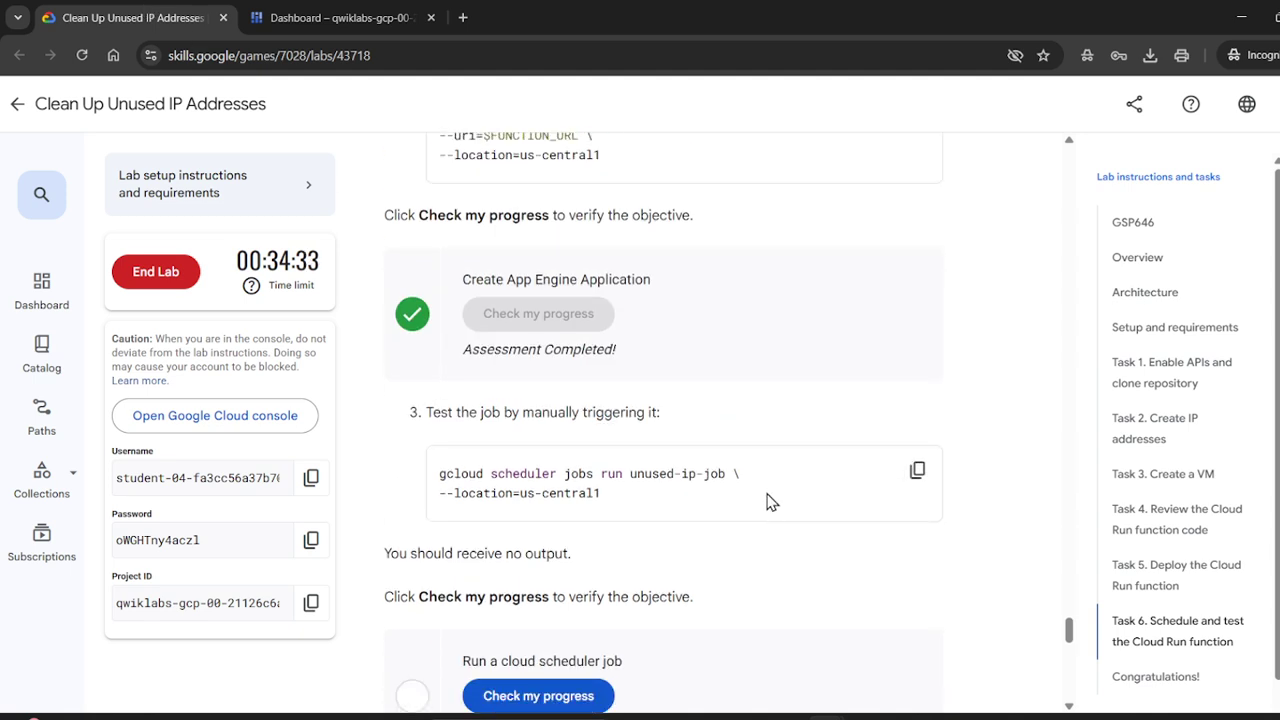
{"action": "left_click", "coordinate": [917, 470]}
{"action": "left_click", "coordinate": [340, 17]}
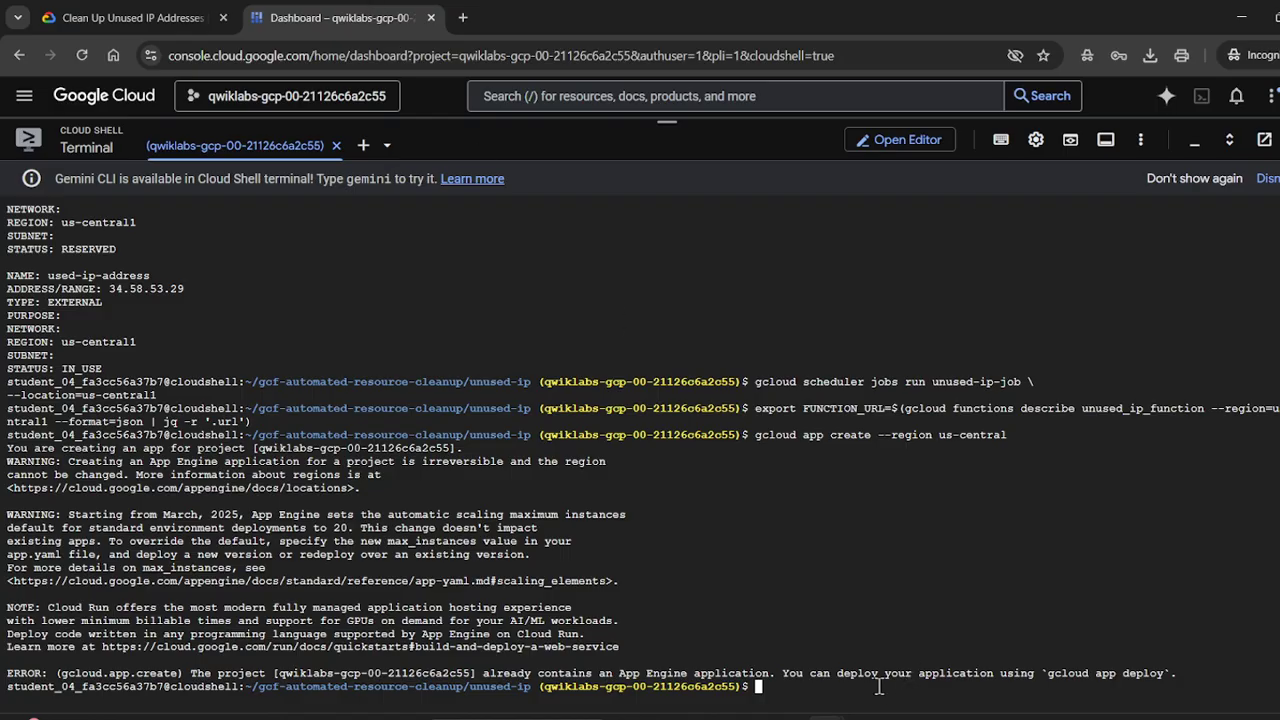
{"action": "key", "text": "ctrl+v"}
{"action": "key", "text": "Return"}
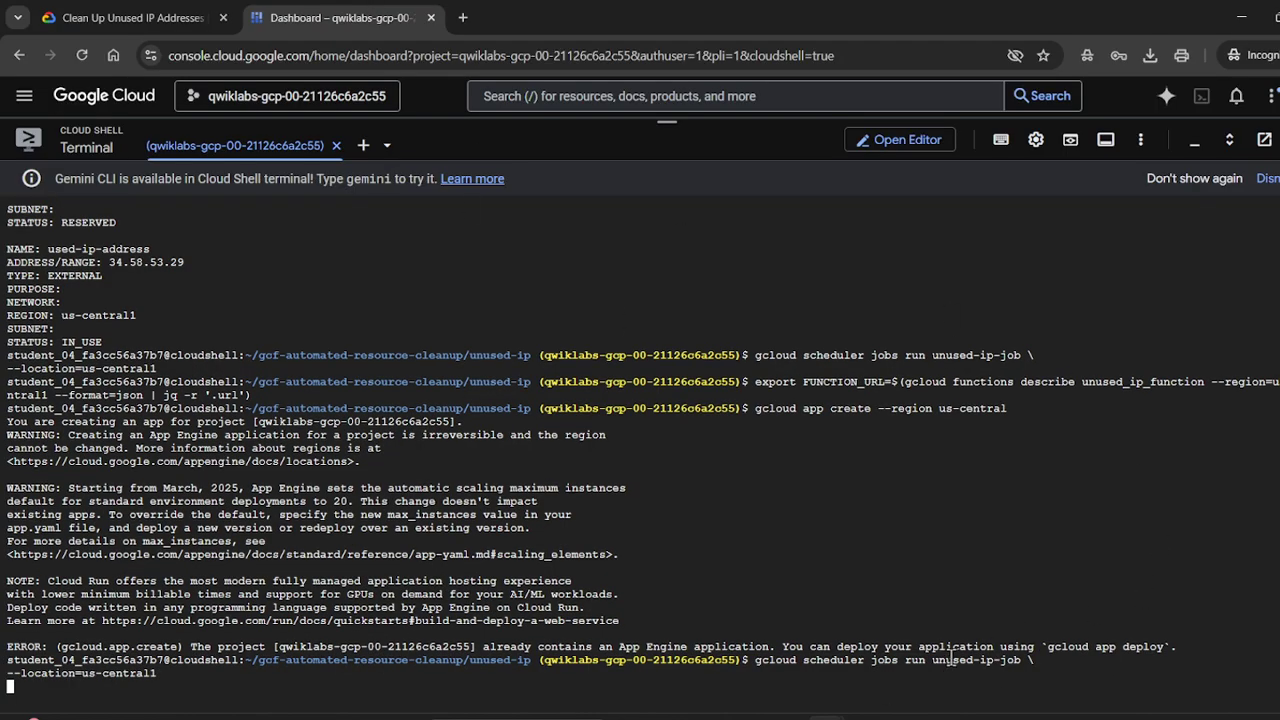
- Recheck the lab progress for the Run a cloud scheduler job and Confirm the deletion of unused IP address objectives
{"action": "left_click", "coordinate": [190, 10]}
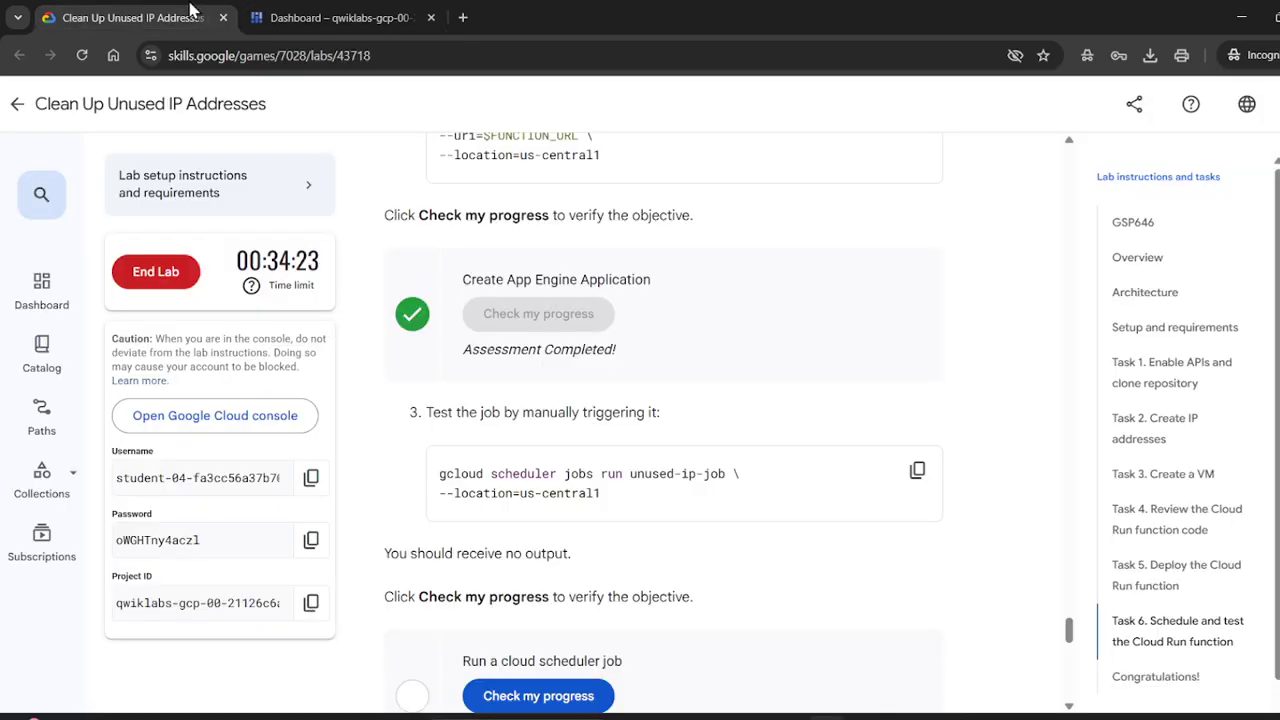
{"action": "left_click", "coordinate": [548, 694]}
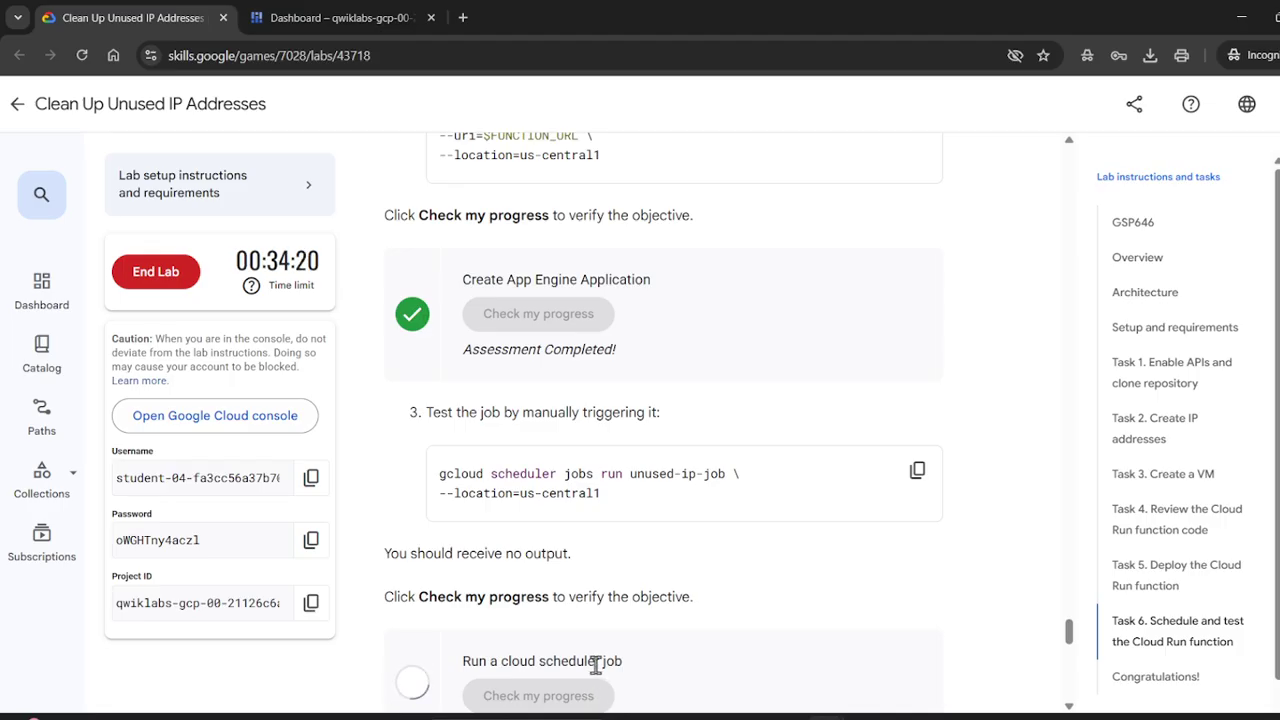
{"action": "scroll", "coordinate": [596, 680], "scroll_direction": "down", "scroll_amount": 4}
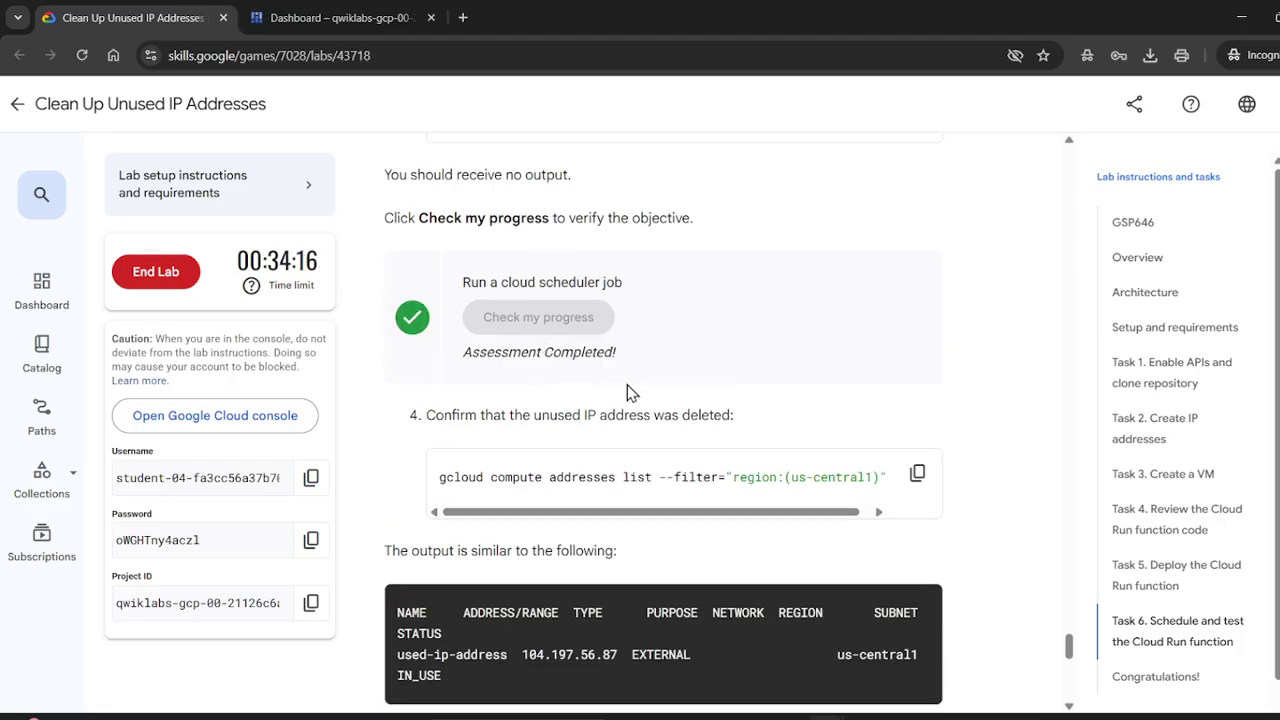
{"action": "scroll", "coordinate": [626, 389], "scroll_direction": "down", "scroll_amount": 4}
{"action": "left_click", "coordinate": [514, 458]}
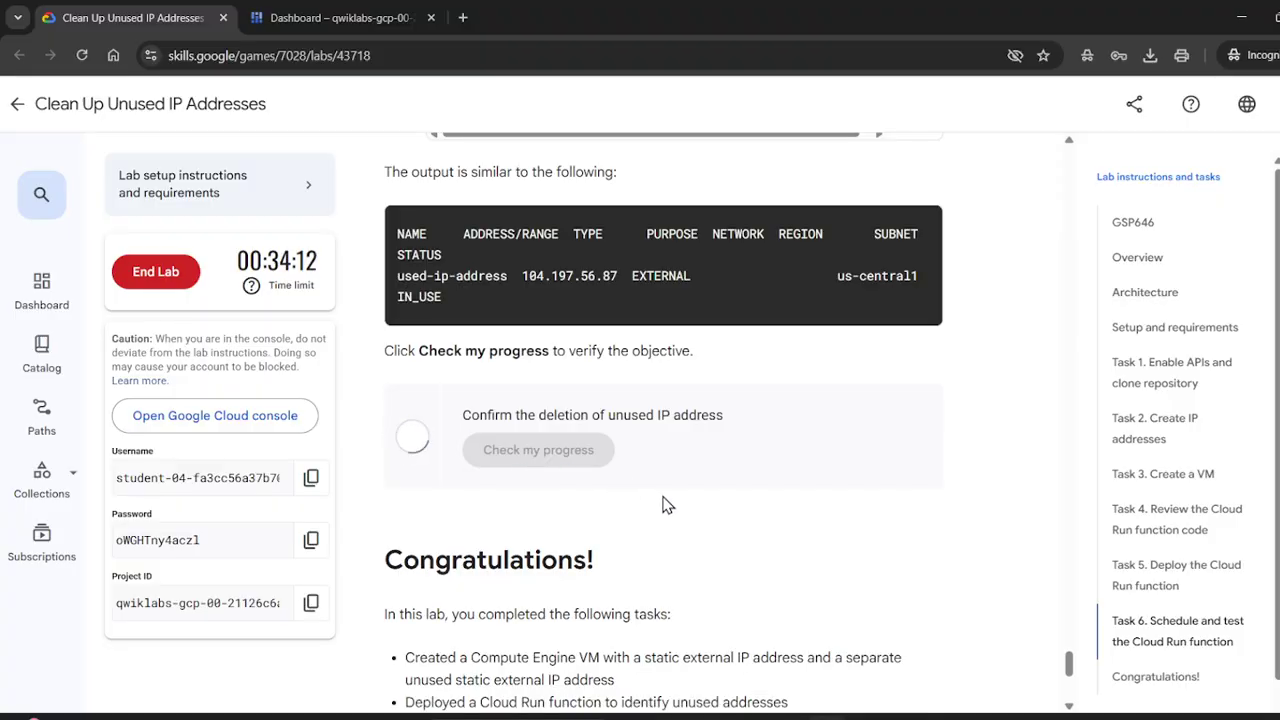
- List the compute addresses filtered to region us-central1 in Cloud Shell with the lab's deletion confirmation command
{"action": "scroll", "coordinate": [690, 505], "scroll_direction": "up", "scroll_amount": 4}
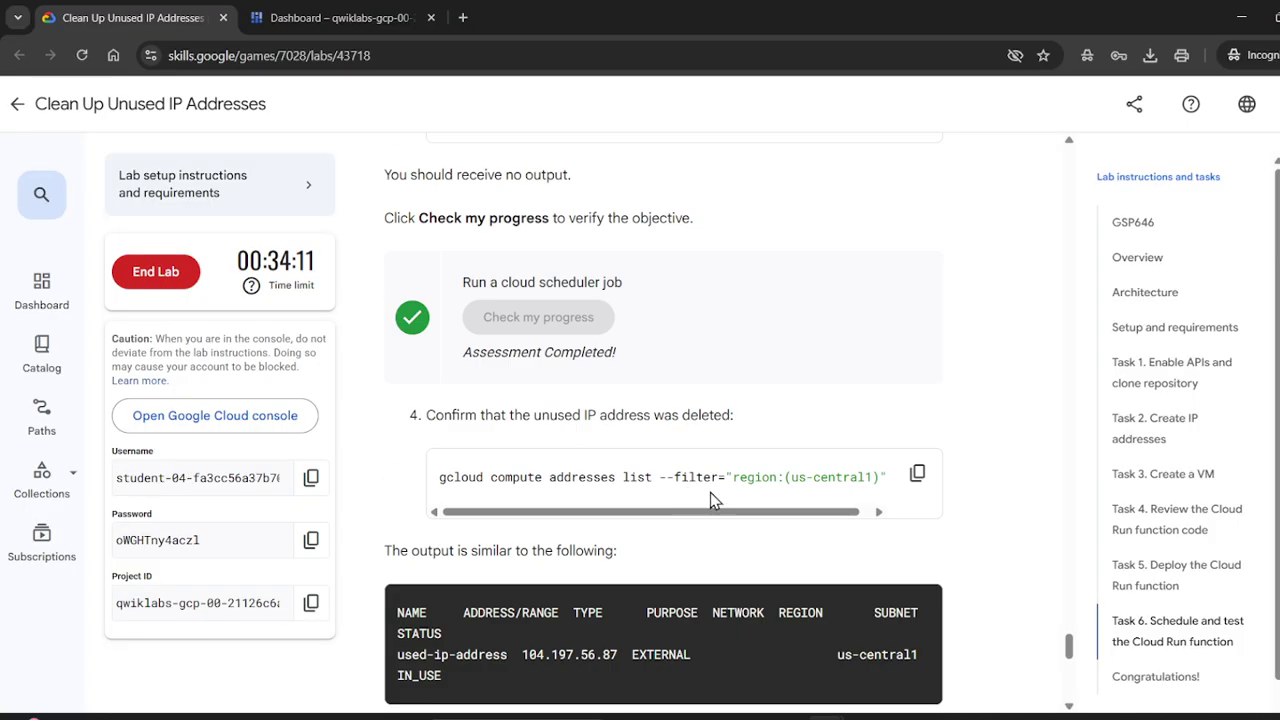
{"action": "left_click", "coordinate": [914, 478]}
{"action": "left_click", "coordinate": [360, 12]}
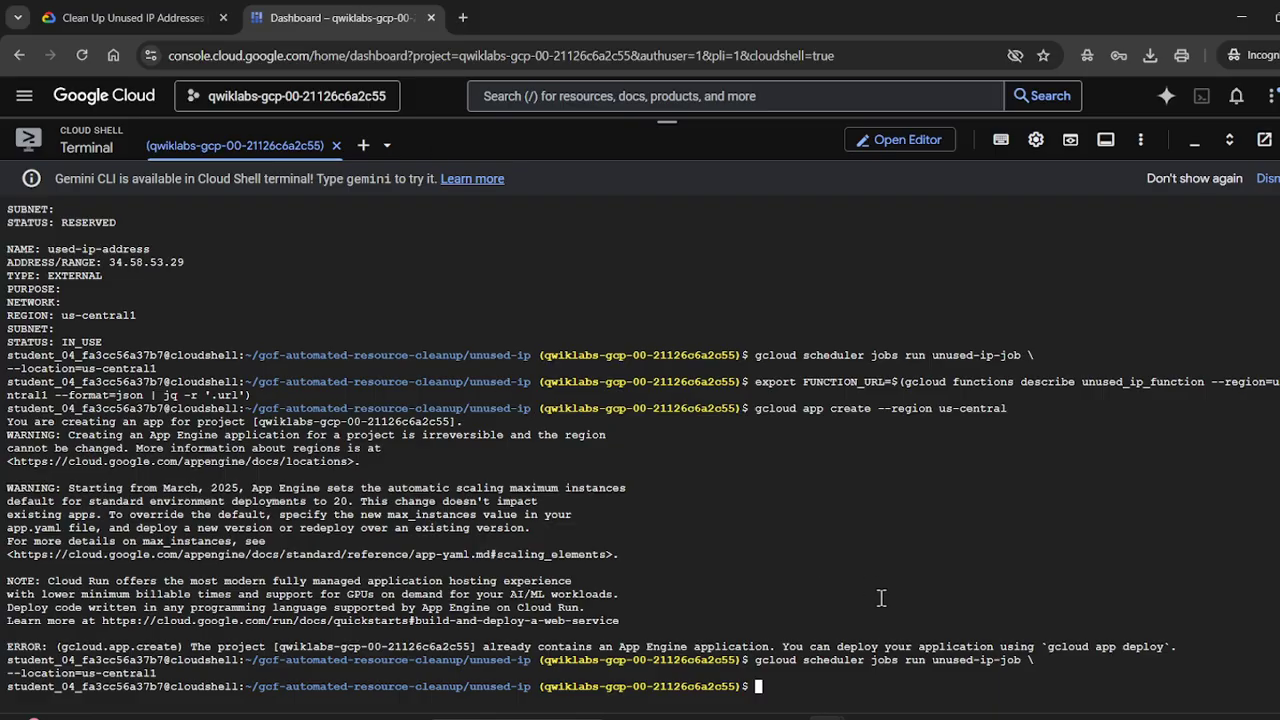
{"action": "key", "text": "ctrl+v"}
{"action": "key", "text": "Return"}
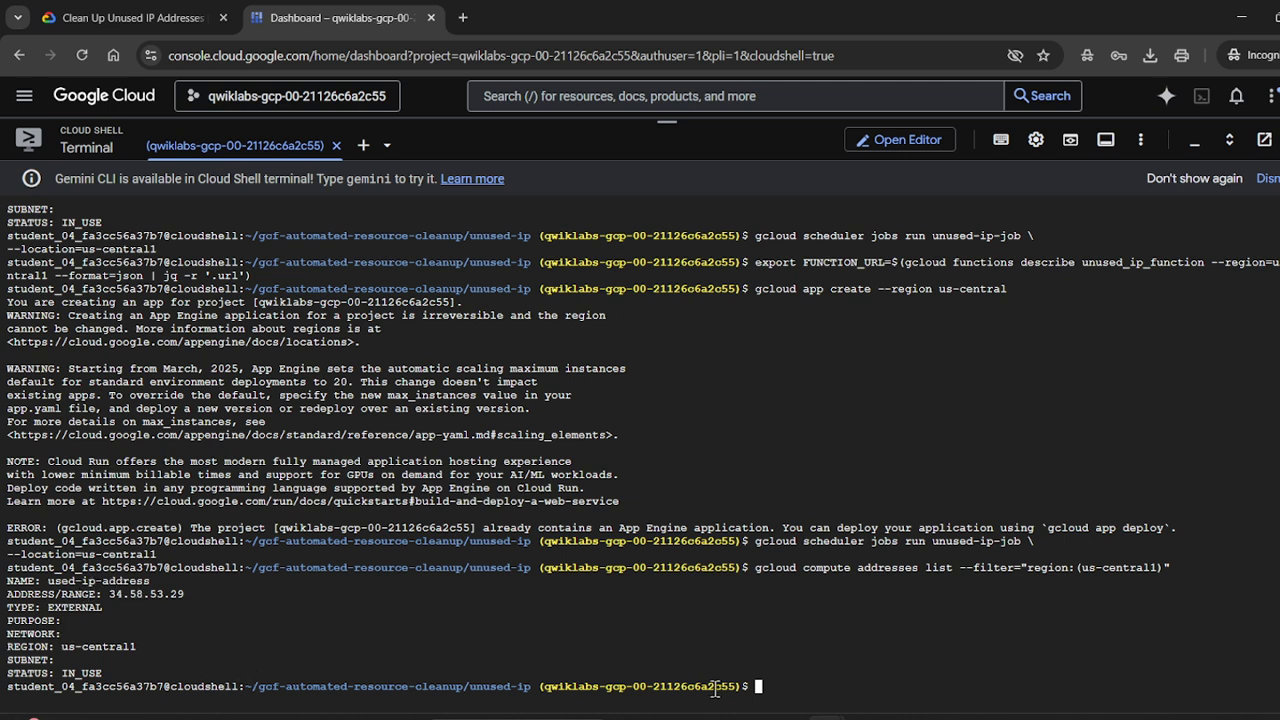
- Review the deletion objective's assessment and the lab's closing Congratulations section
{"action": "left_click", "coordinate": [200, 15]}
{"action": "scroll", "coordinate": [720, 391], "scroll_direction": "down", "scroll_amount": 3}
{"action": "scroll", "coordinate": [583, 483], "scroll_direction": "down", "scroll_amount": 2}
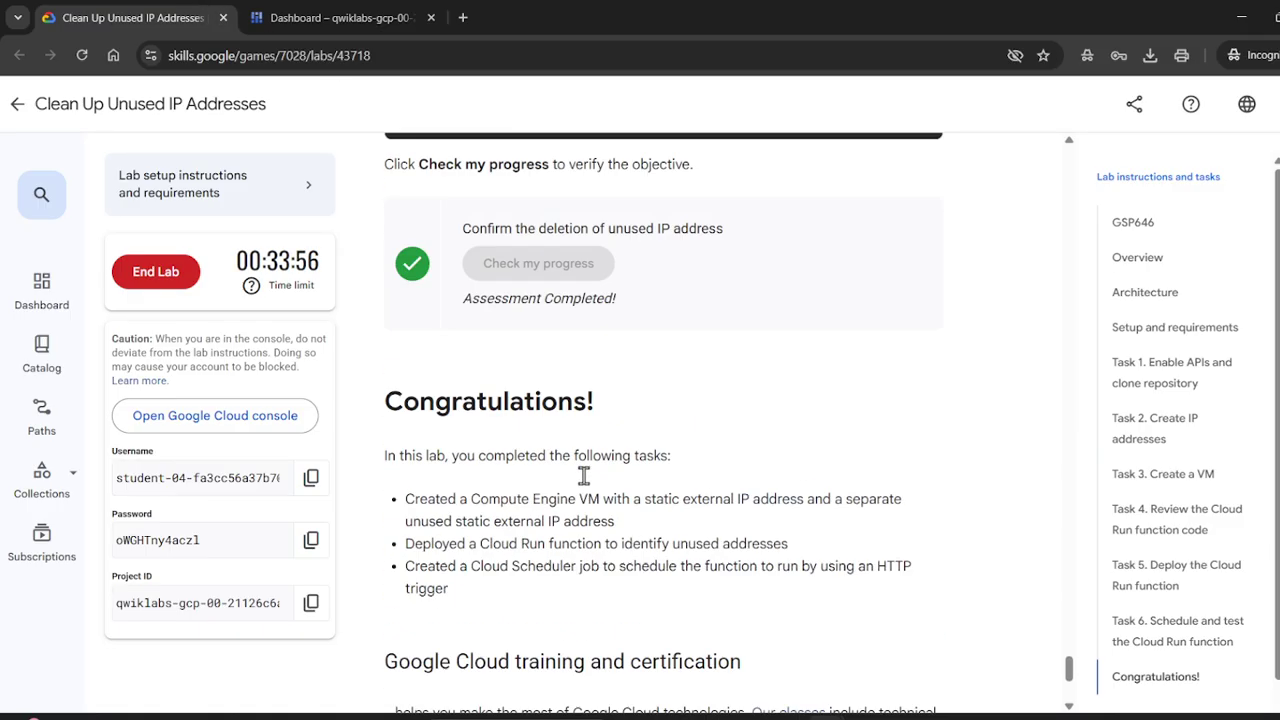
{"action": "scroll", "coordinate": [583, 483], "scroll_direction": "up", "scroll_amount": 1}
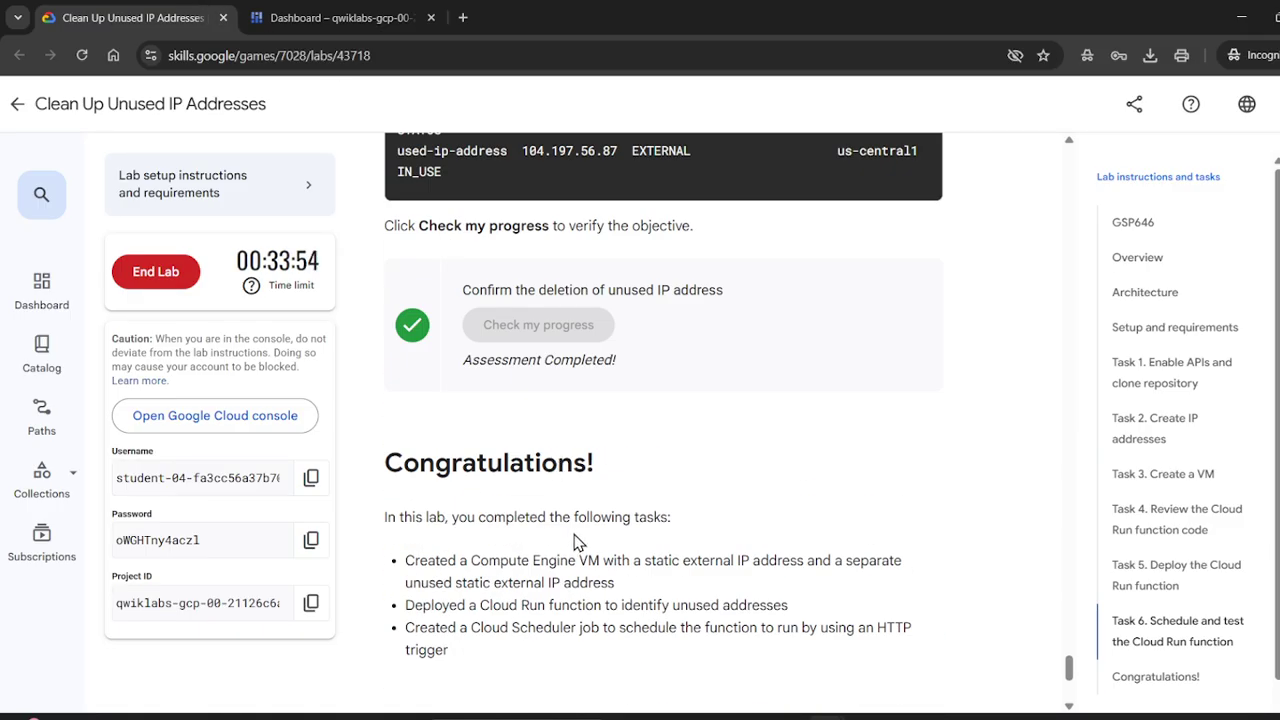
{"action": "scroll", "coordinate": [574, 540], "scroll_direction": "down", "scroll_amount": 3}
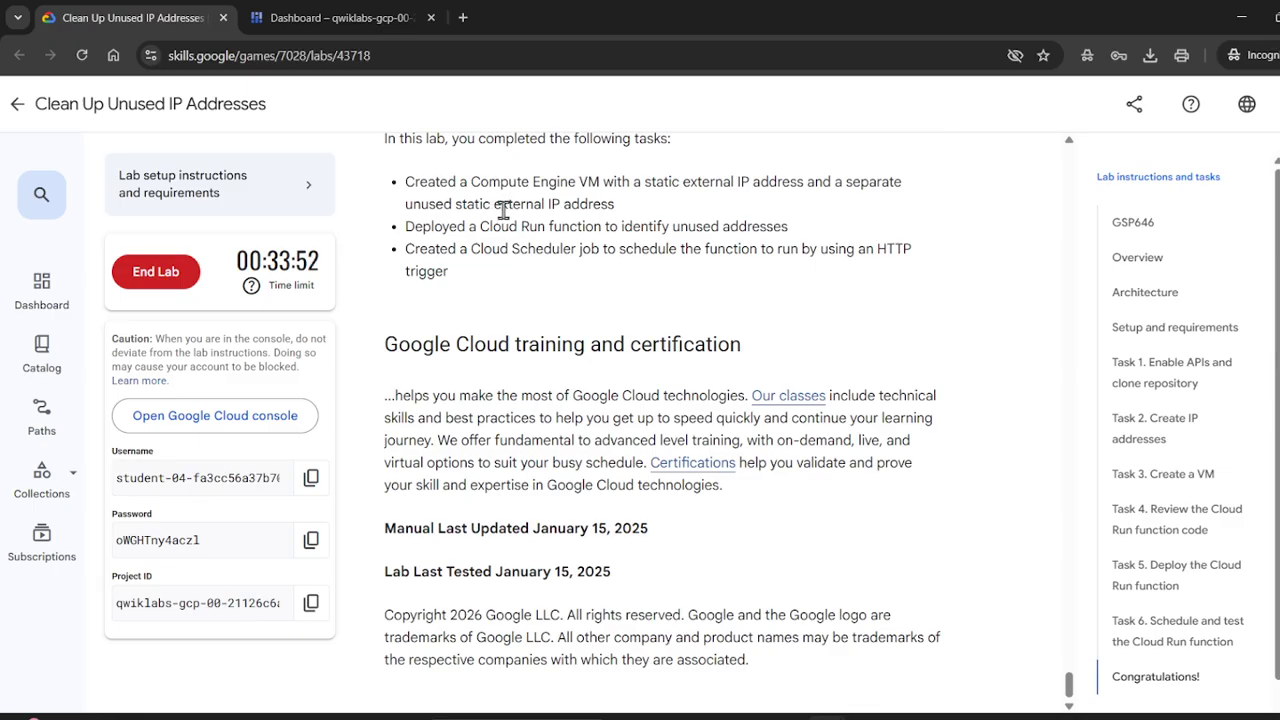
{"action": "scroll", "coordinate": [537, 360], "scroll_direction": "up", "scroll_amount": 3}
{"action": "scroll", "coordinate": [522, 510], "scroll_direction": "down", "scroll_amount": 3}
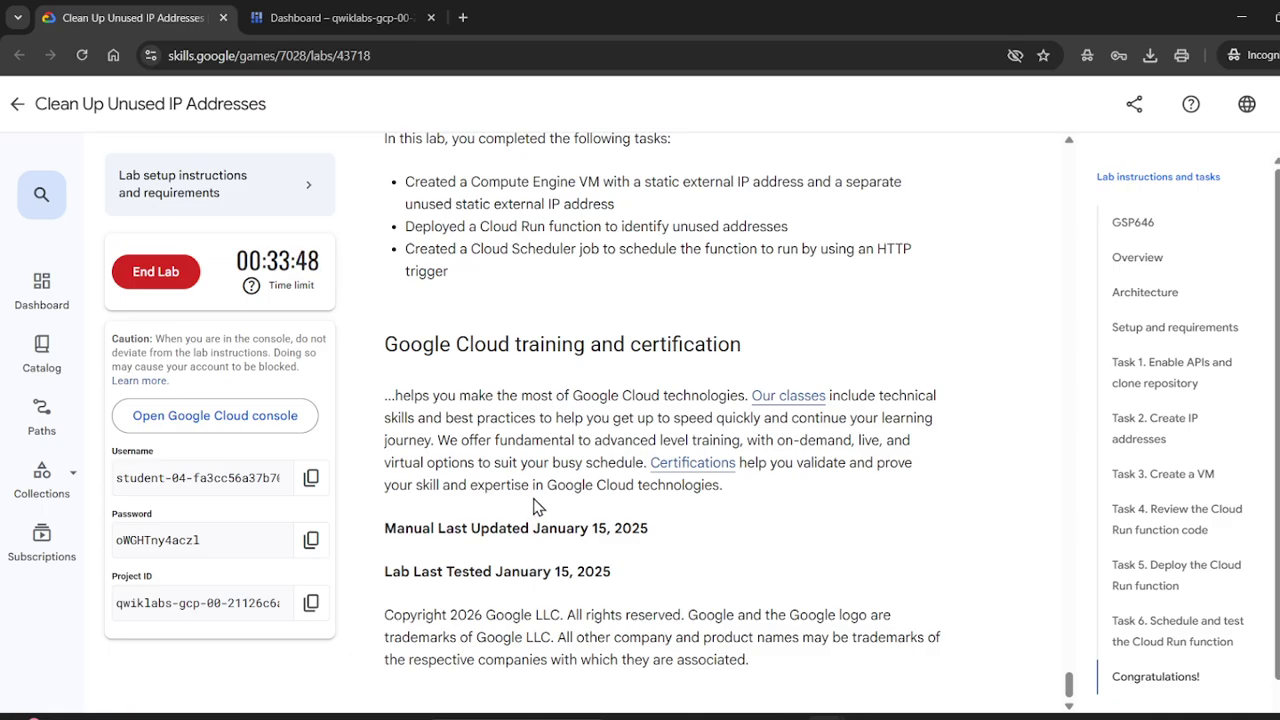
- End the Clean Up Unused IP Addresses lab and give it a five-star satisfaction rating
{"action": "left_click", "coordinate": [140, 278]}
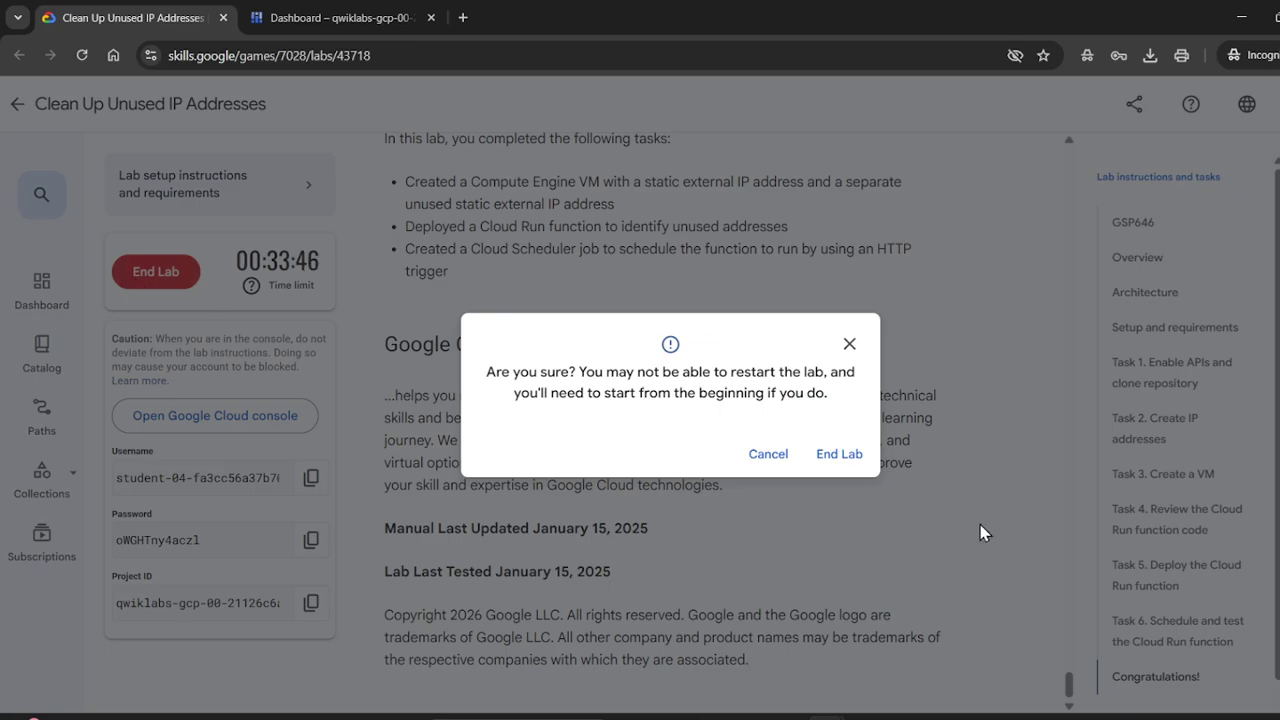
{"action": "left_click", "coordinate": [830, 454]}
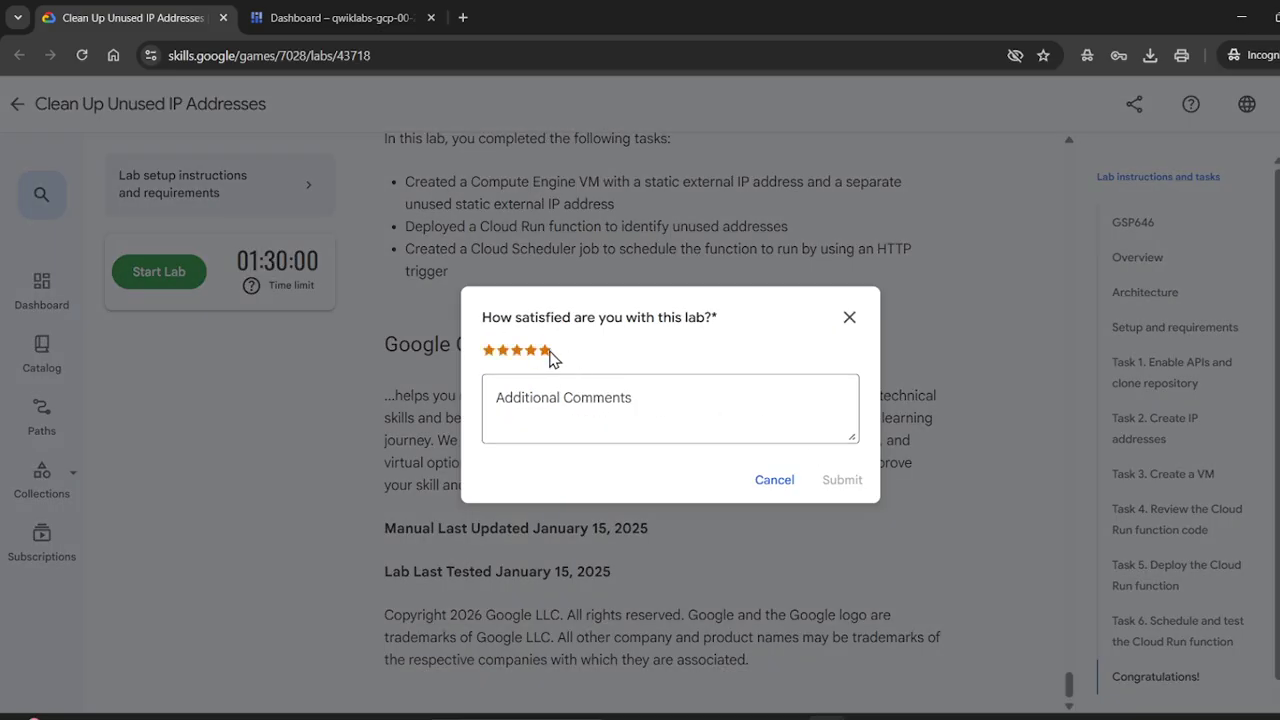
{"action": "left_click", "coordinate": [545, 351]}
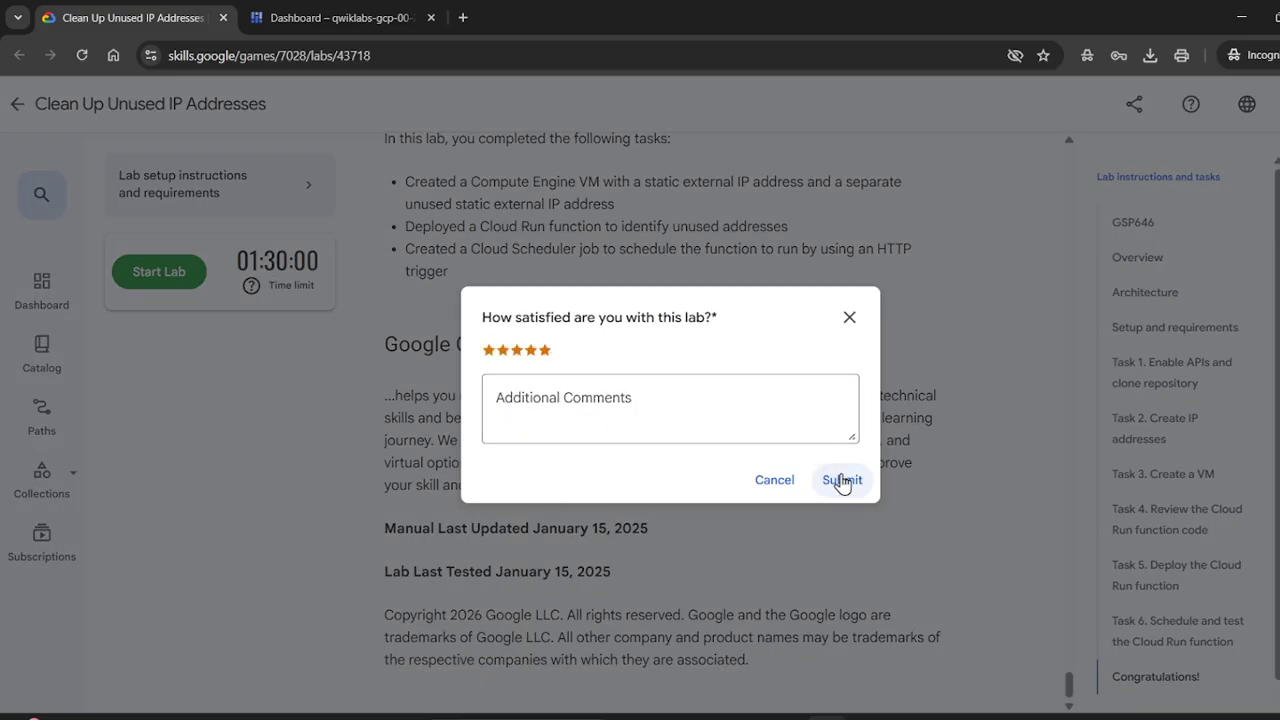